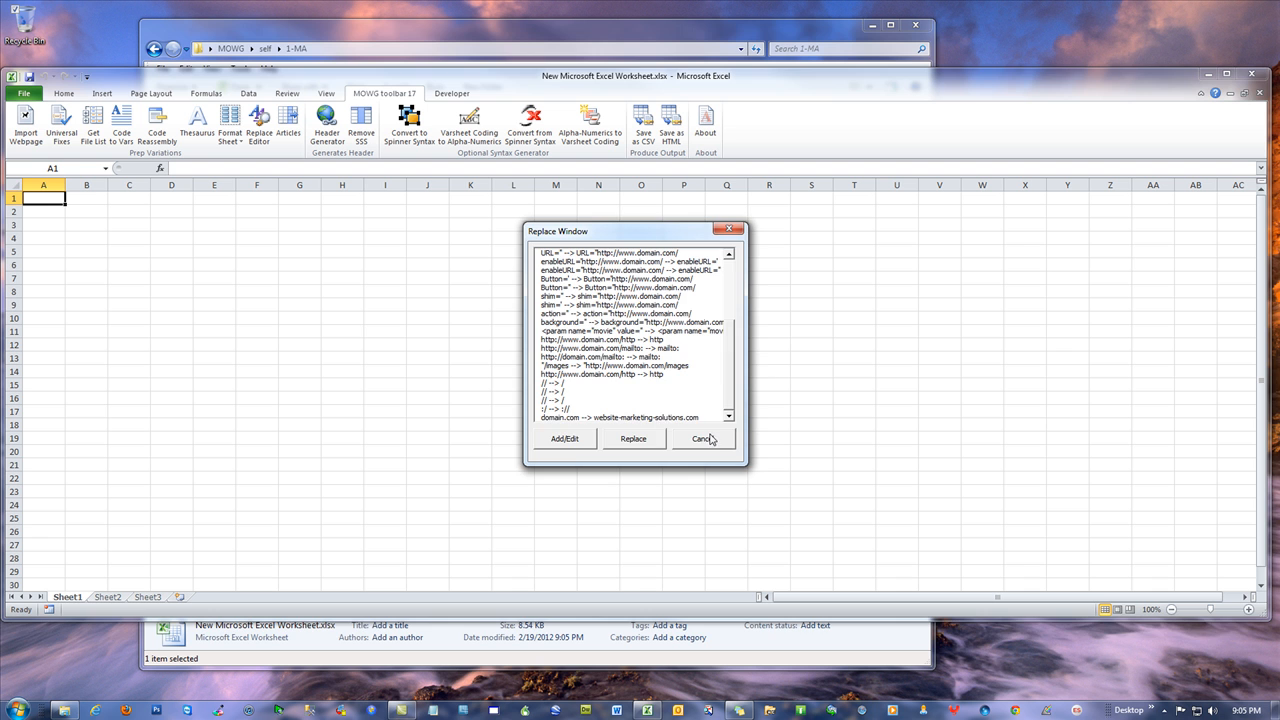
# Cancel the replacement list, start a webpage import, and launch Internet Explorer
pyautogui.click(351, 334)
pyautogui.click(26, 125)
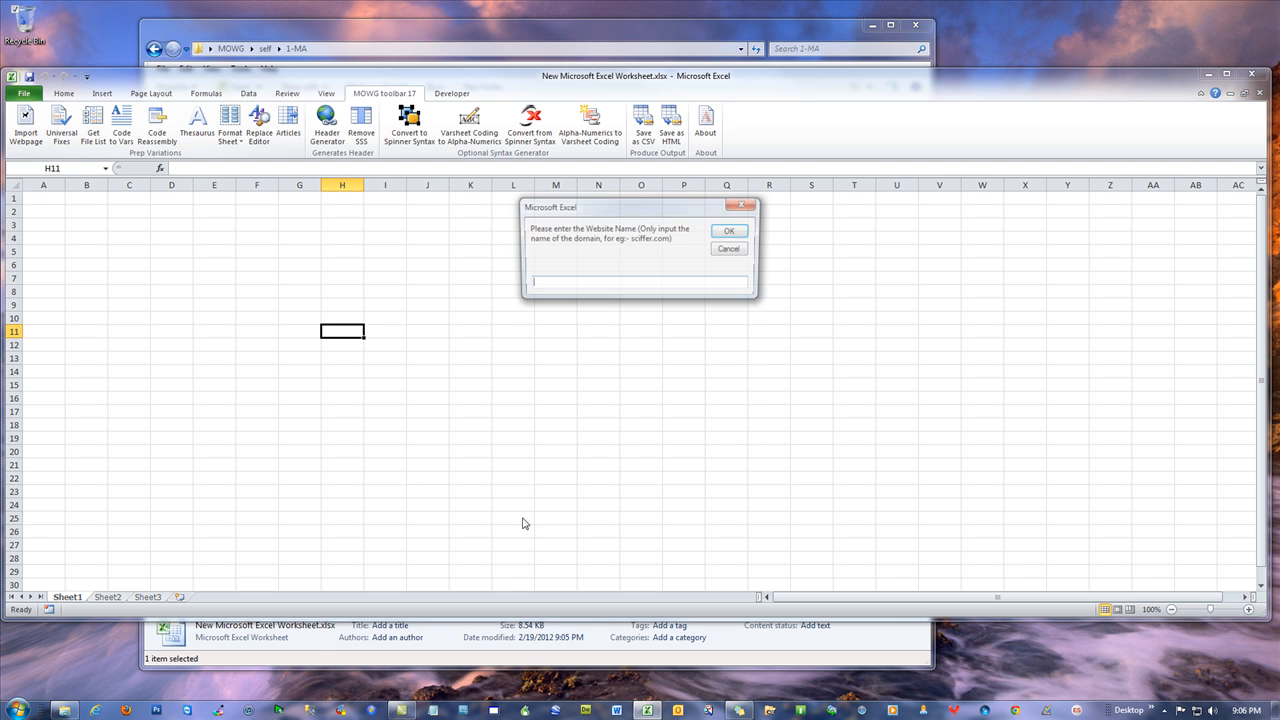
pyautogui.click(95, 710)
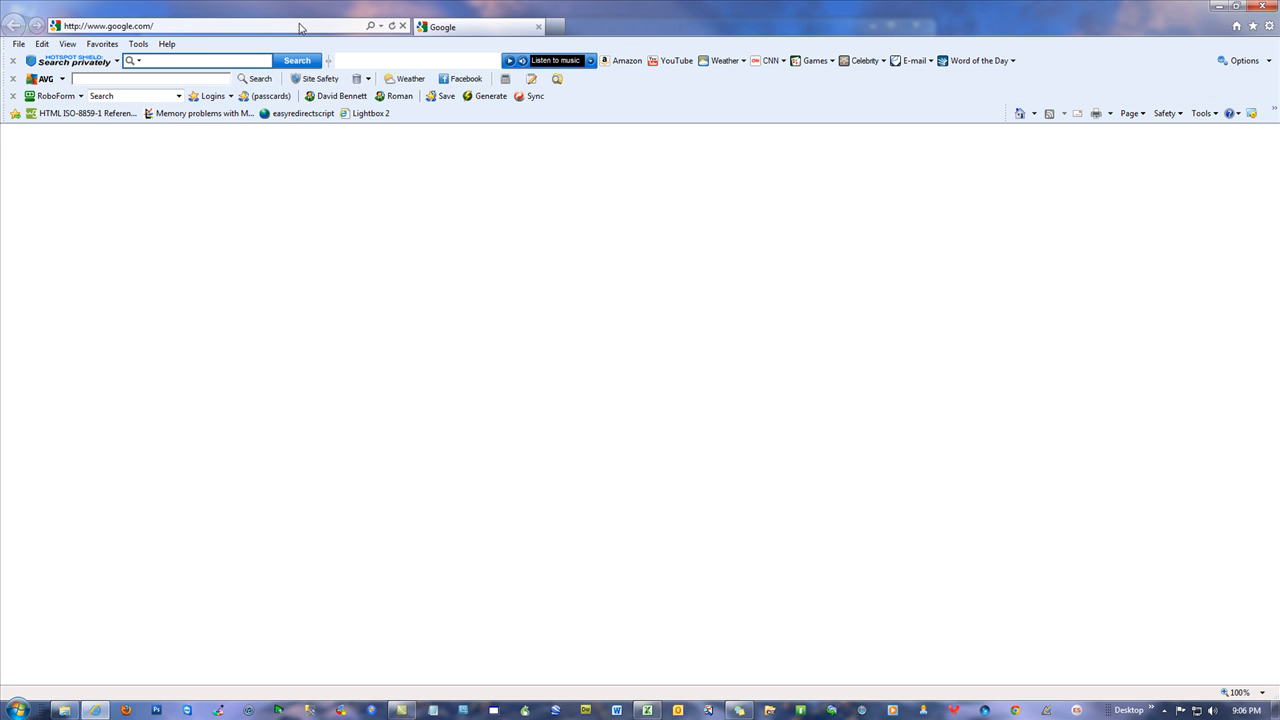
# Go to website-marketing-solutions.com and open the Automated Backlinks Generator page via Video Training Series
pyautogui.click(299, 27)
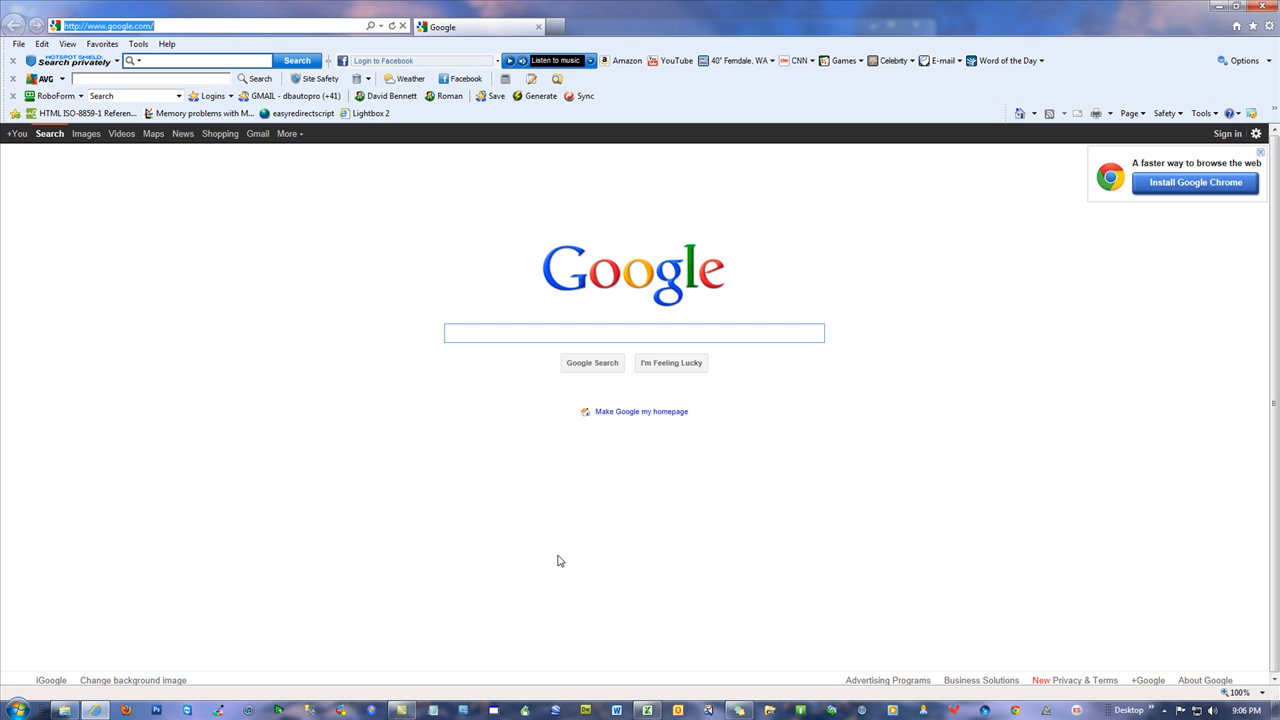
pyautogui.write('website-marketing-solutions')
pyautogui.press('Return')
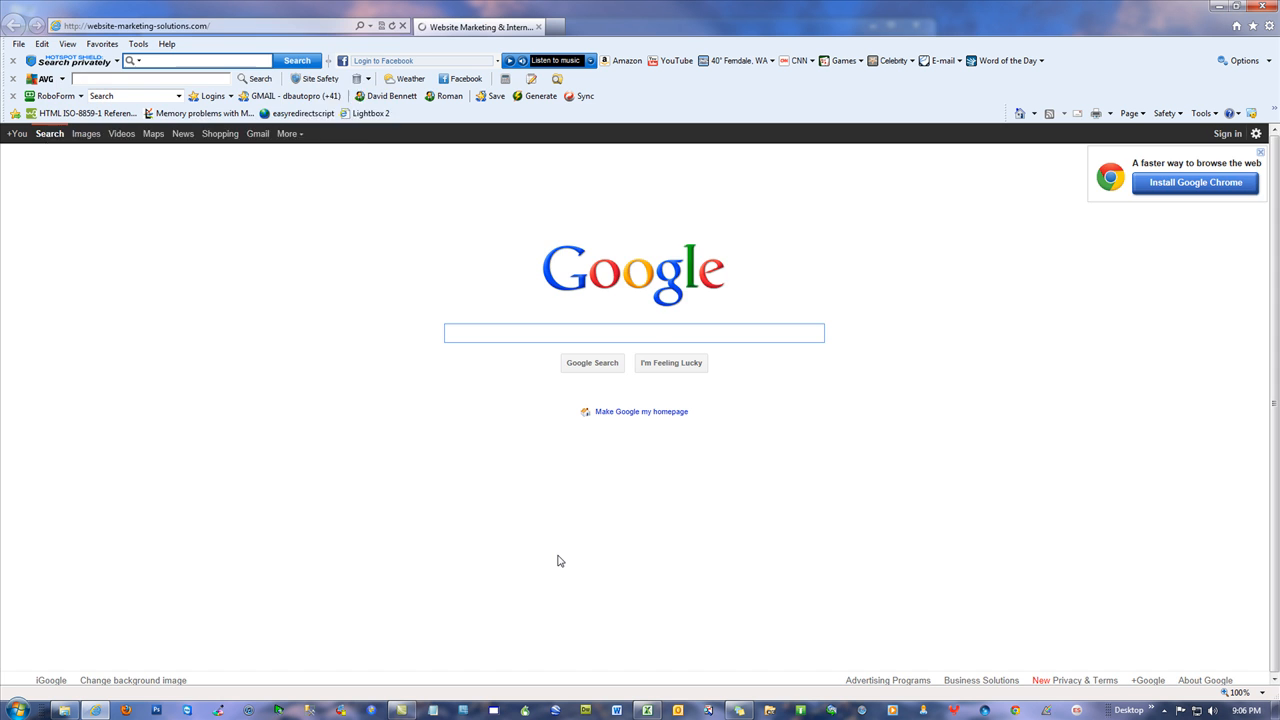
pyautogui.click(798, 330)
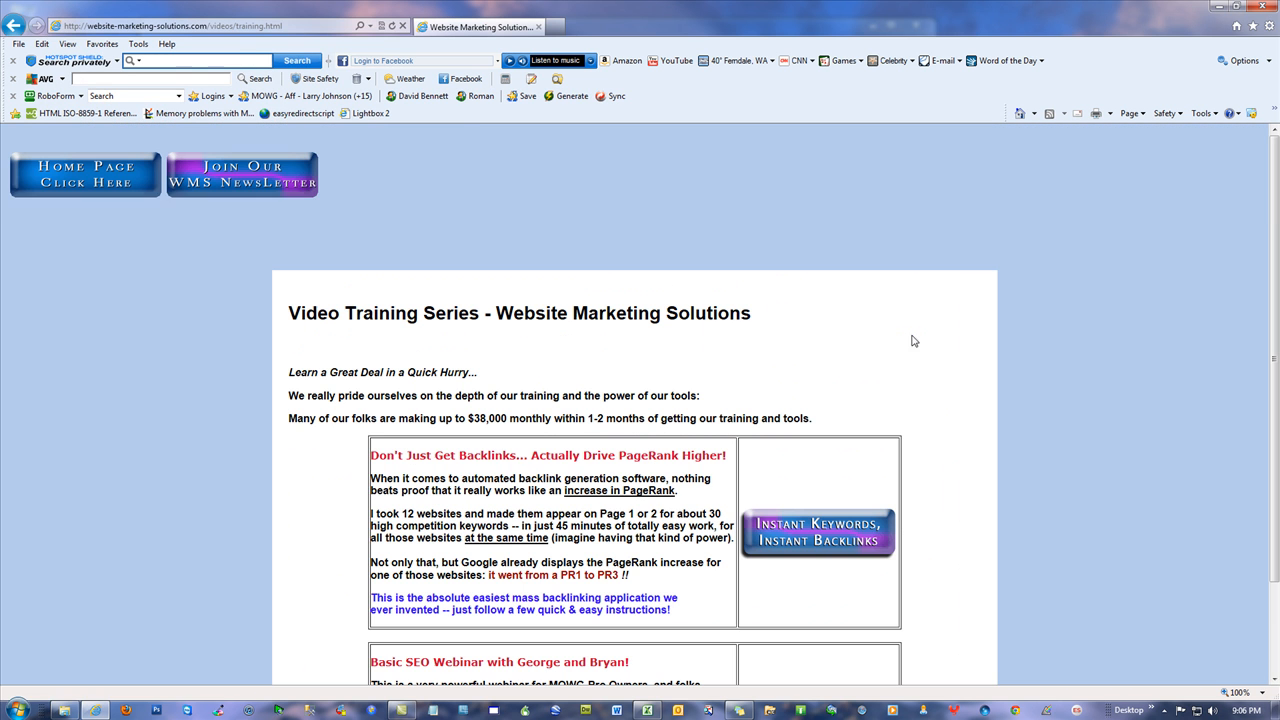
pyautogui.scroll(-2, 830, 600)
pyautogui.click(818, 418)
# Scroll through the backlinks generator page and copy its web address
pyautogui.scroll(-10, 1136, 350)
pyautogui.scroll(-15, 1122, 367)
pyautogui.scroll(-15, 1122, 367)
pyautogui.scroll(-5, 1122, 368)
pyautogui.scroll(20, 1112, 366)
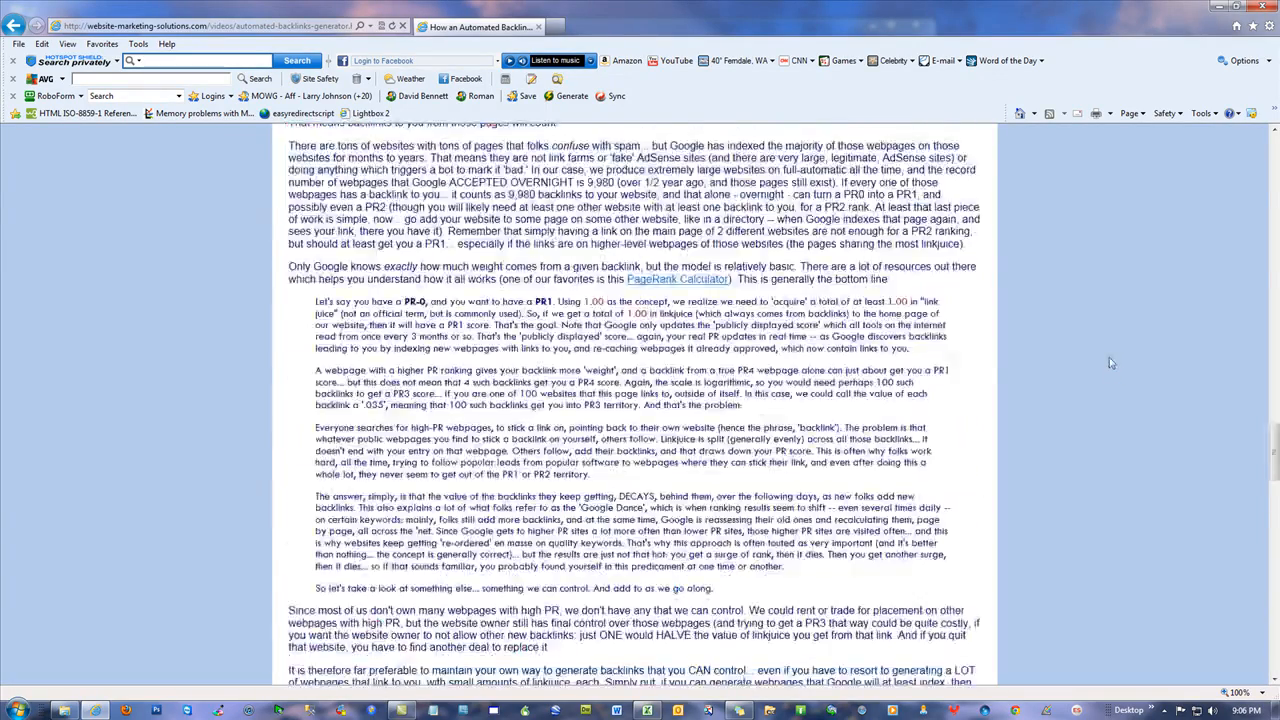
pyautogui.click(224, 27)
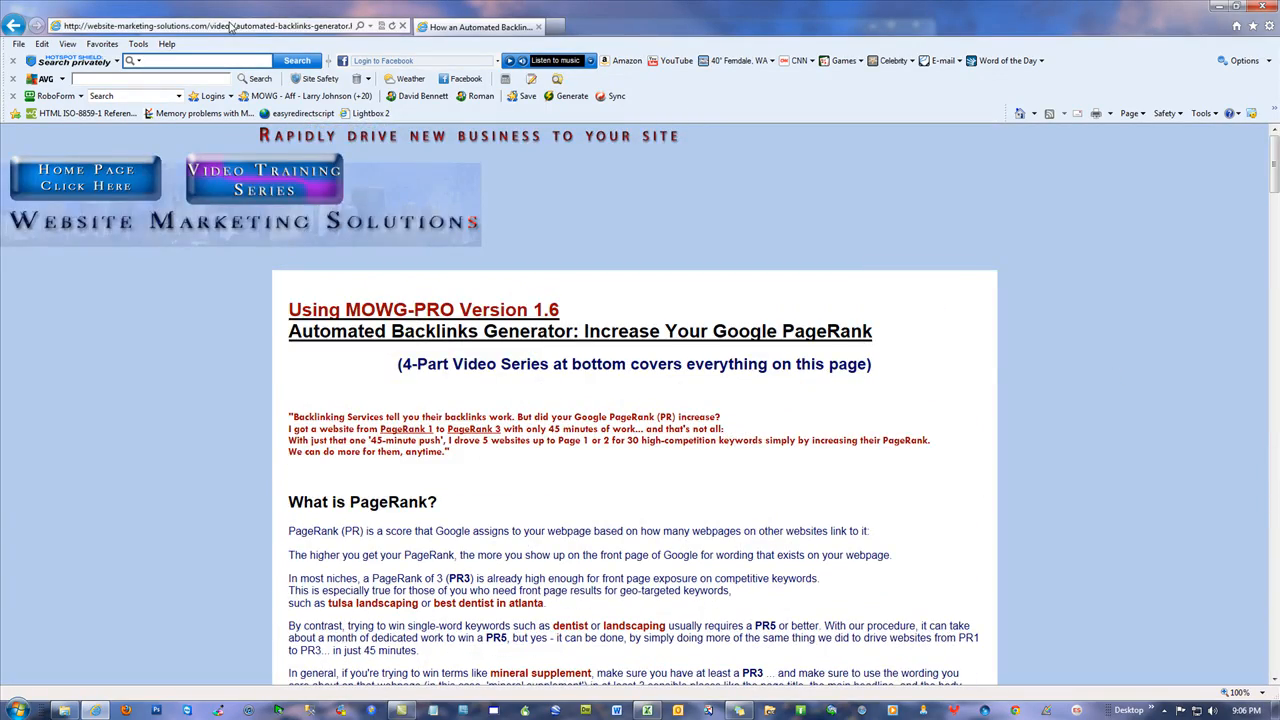
pyautogui.rightClick(230, 25)
pyautogui.click(262, 66)
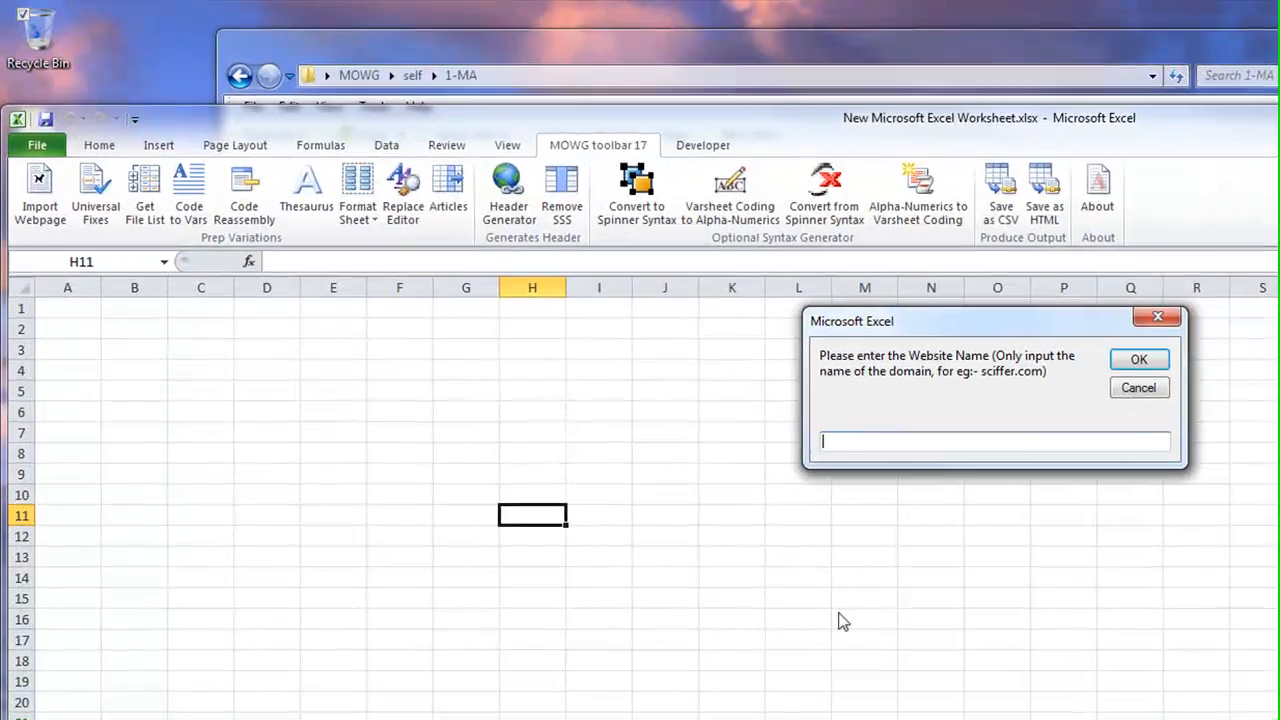
pyautogui.rightClick(942, 440)
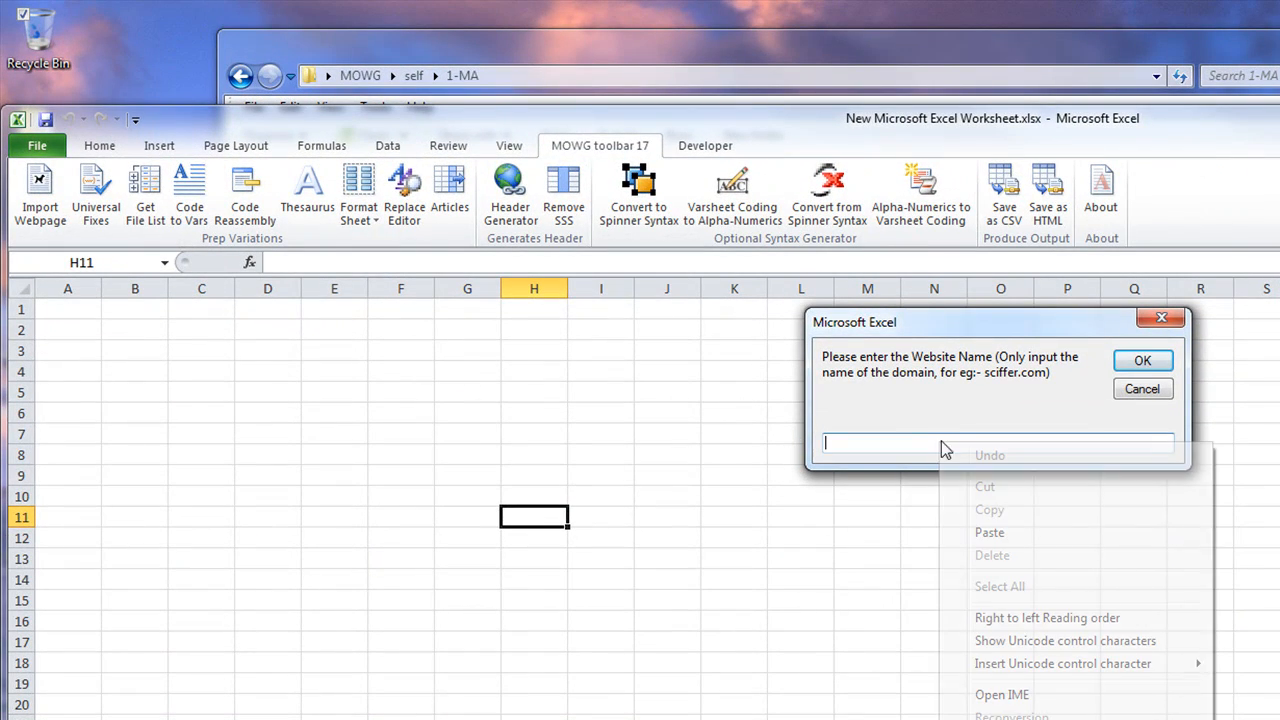
pyautogui.click(1014, 532)
pyautogui.press('Home')
pyautogui.press('Delete')
pyautogui.press('Delete')
pyautogui.press('Delete')
pyautogui.press('Delete')
pyautogui.press('Delete')
pyautogui.press('Delete')
pyautogui.press('Delete')
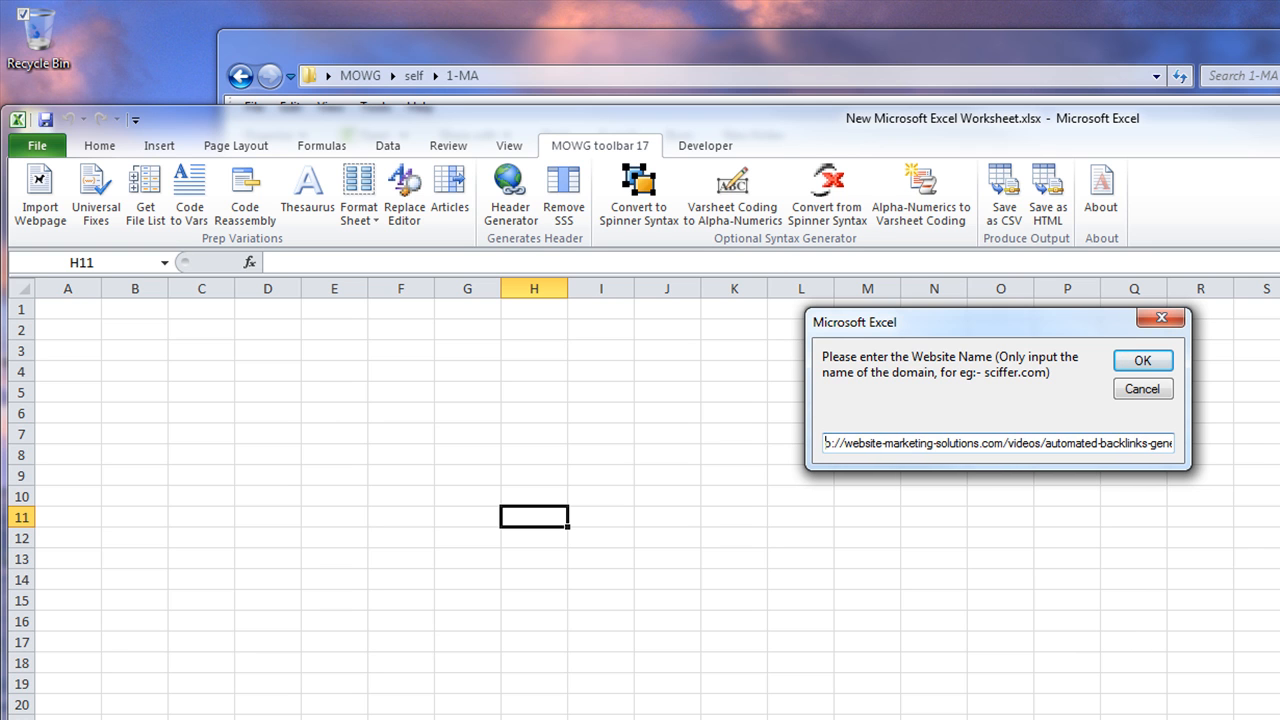
pyautogui.click(1140, 361)
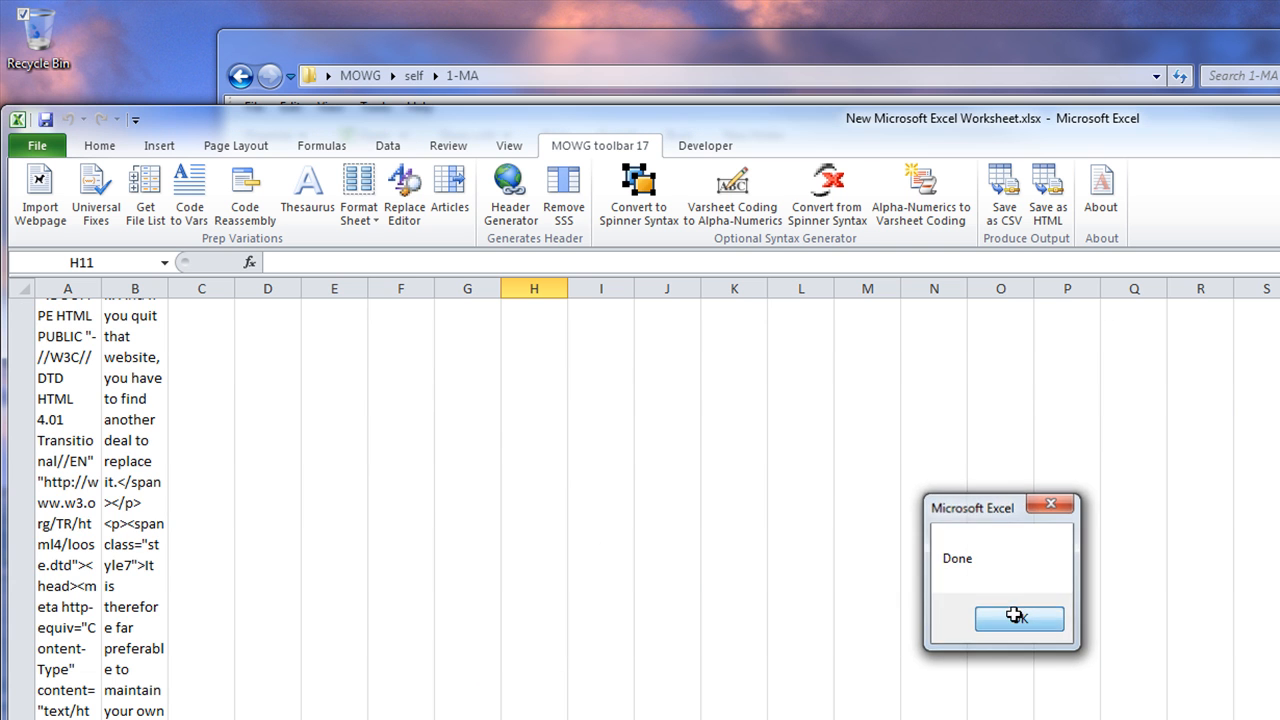
pyautogui.click(1014, 620)
# Apply the Universal Fixes replacements and export the sheet as HTML
pyautogui.click(98, 200)
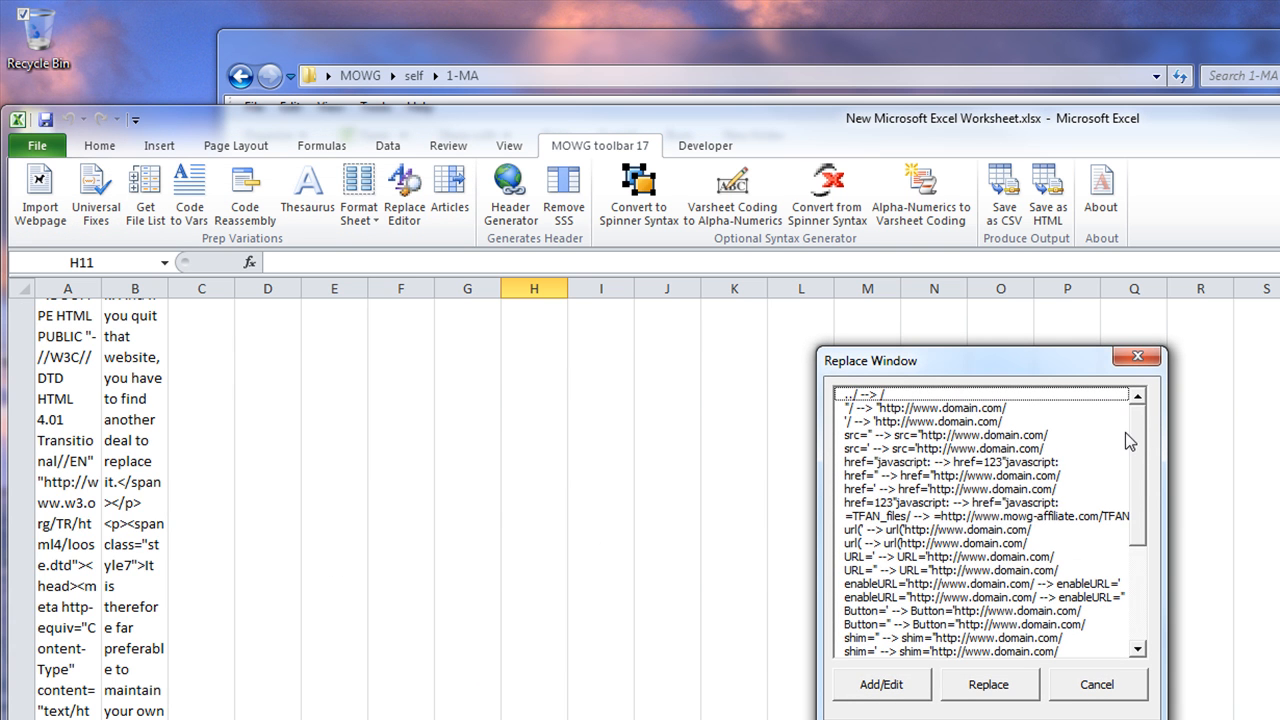
pyautogui.moveTo(1141, 438); pyautogui.dragTo(1160, 568)
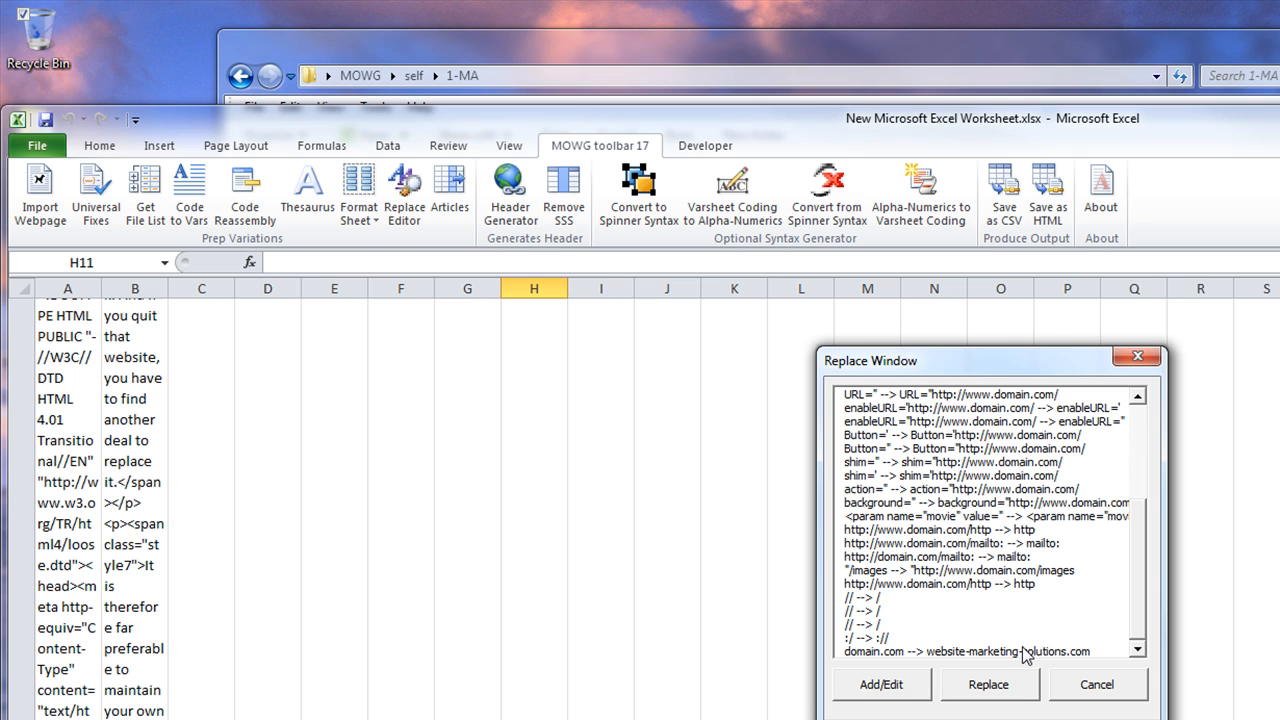
pyautogui.click(990, 685)
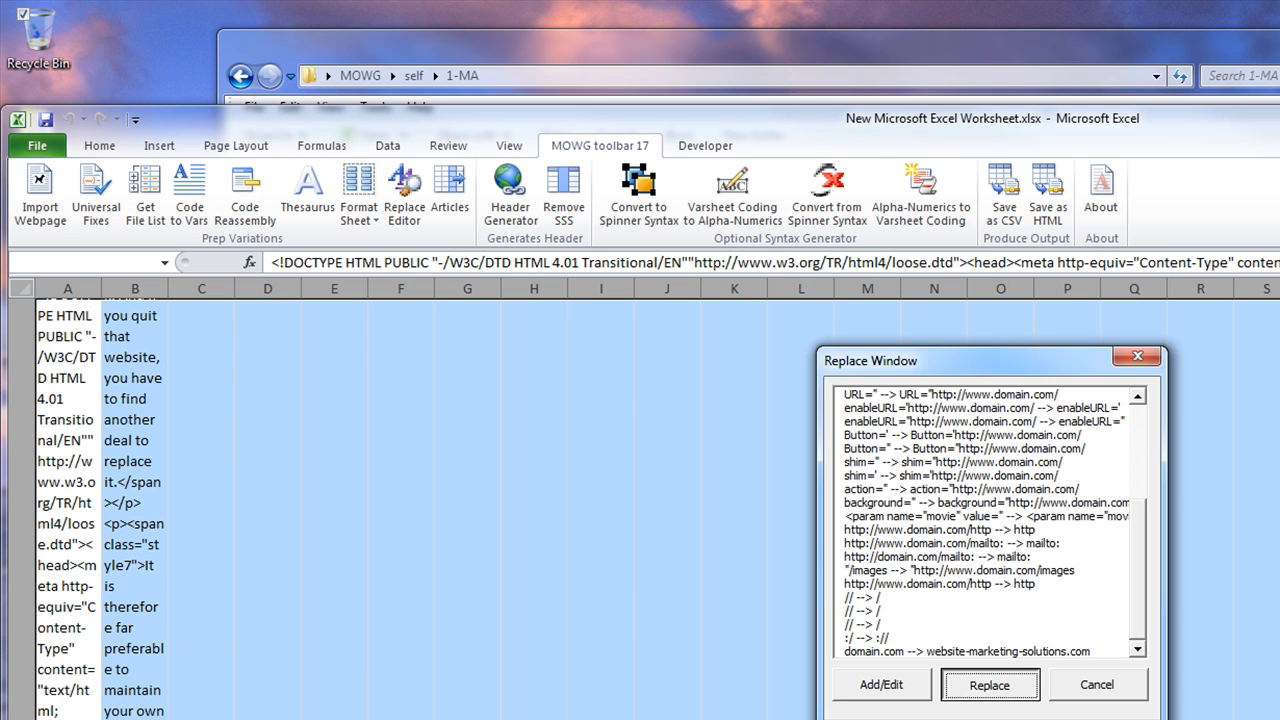
pyautogui.click(1031, 618)
pyautogui.click(1049, 185)
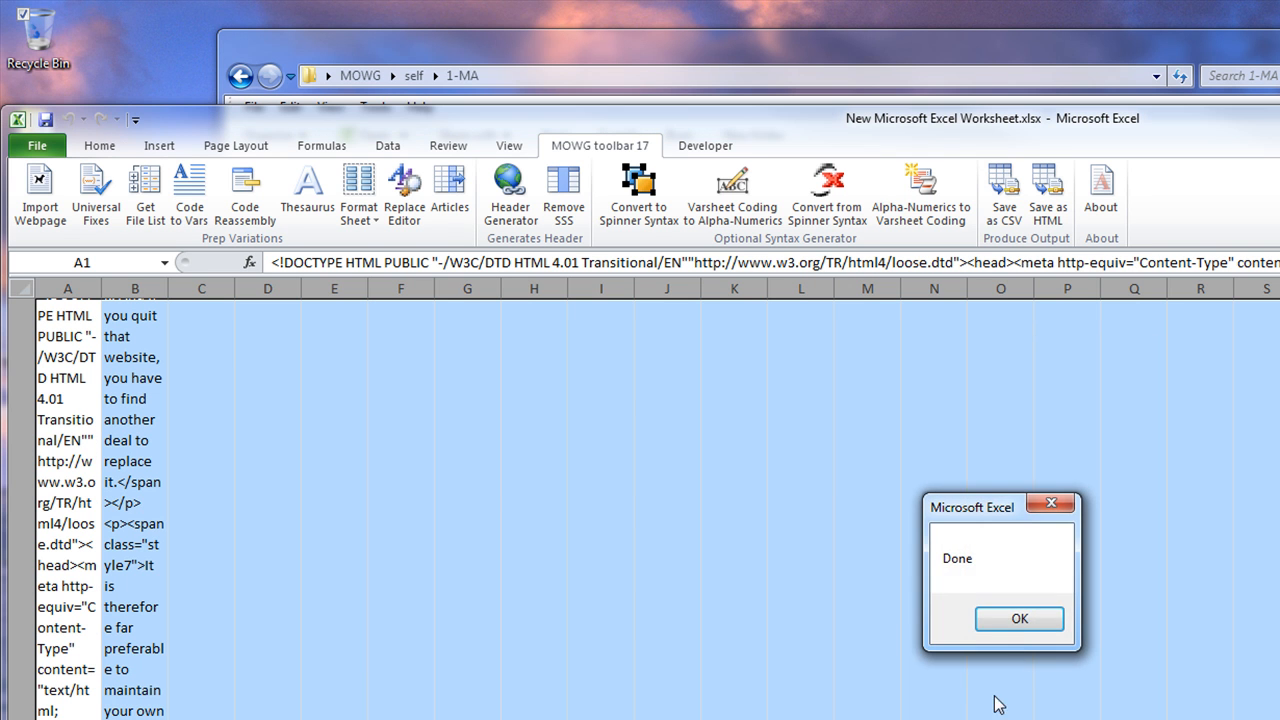
pyautogui.click(1017, 620)
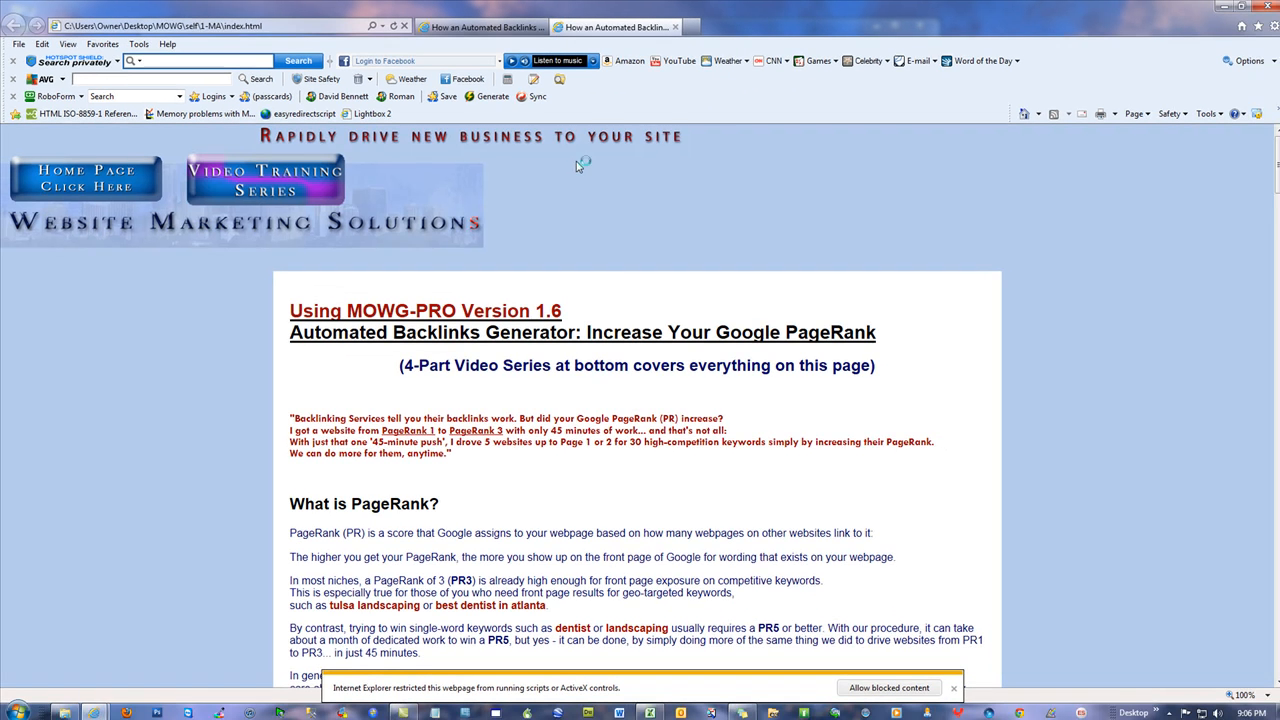
# Review index.html, following the MOWG PROFESSIONAL SOFTWARE link and playing the right-hand video
pyautogui.click(956, 689)
pyautogui.scroll(-15, 1104, 501)
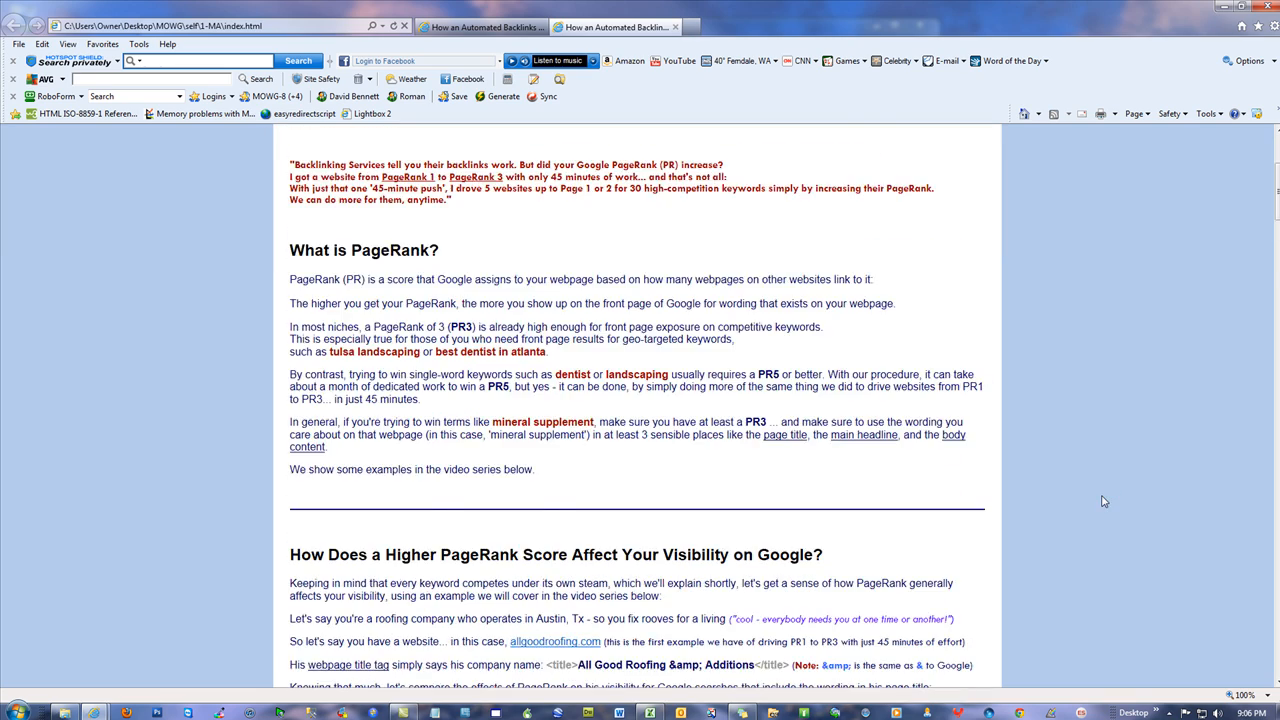
pyautogui.scroll(-20, 1101, 364)
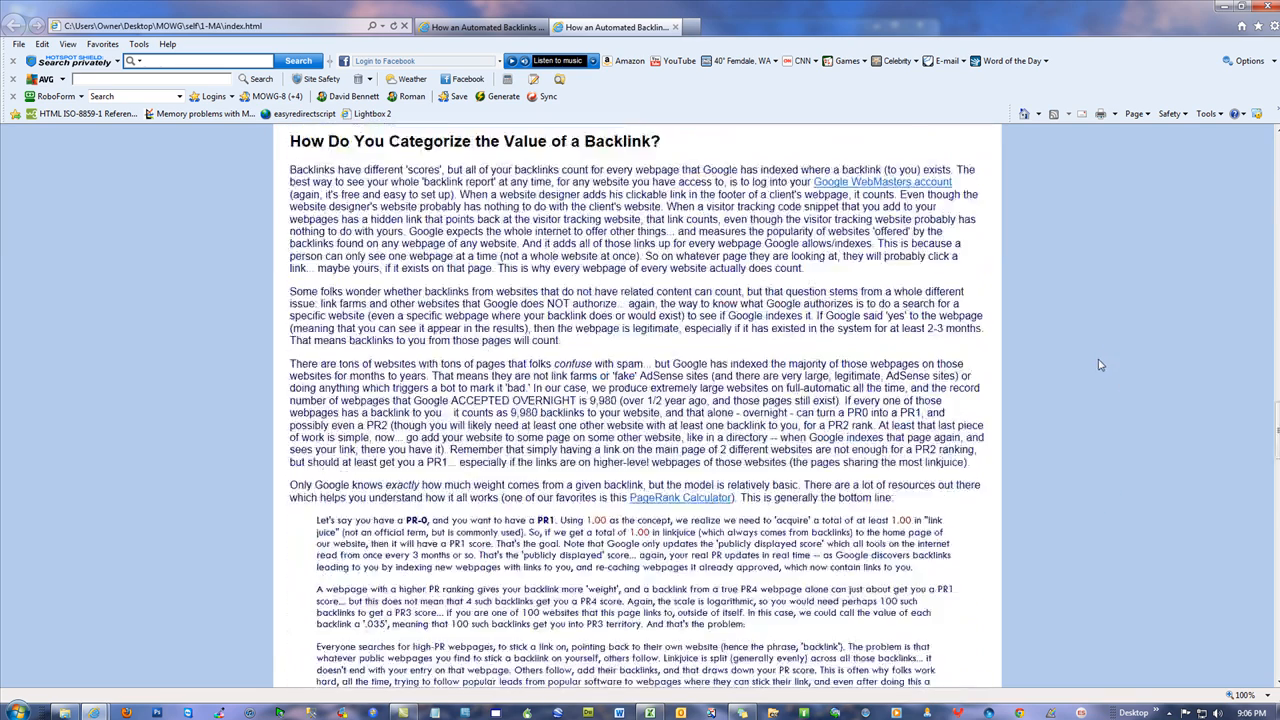
pyautogui.scroll(-8, 1097, 366)
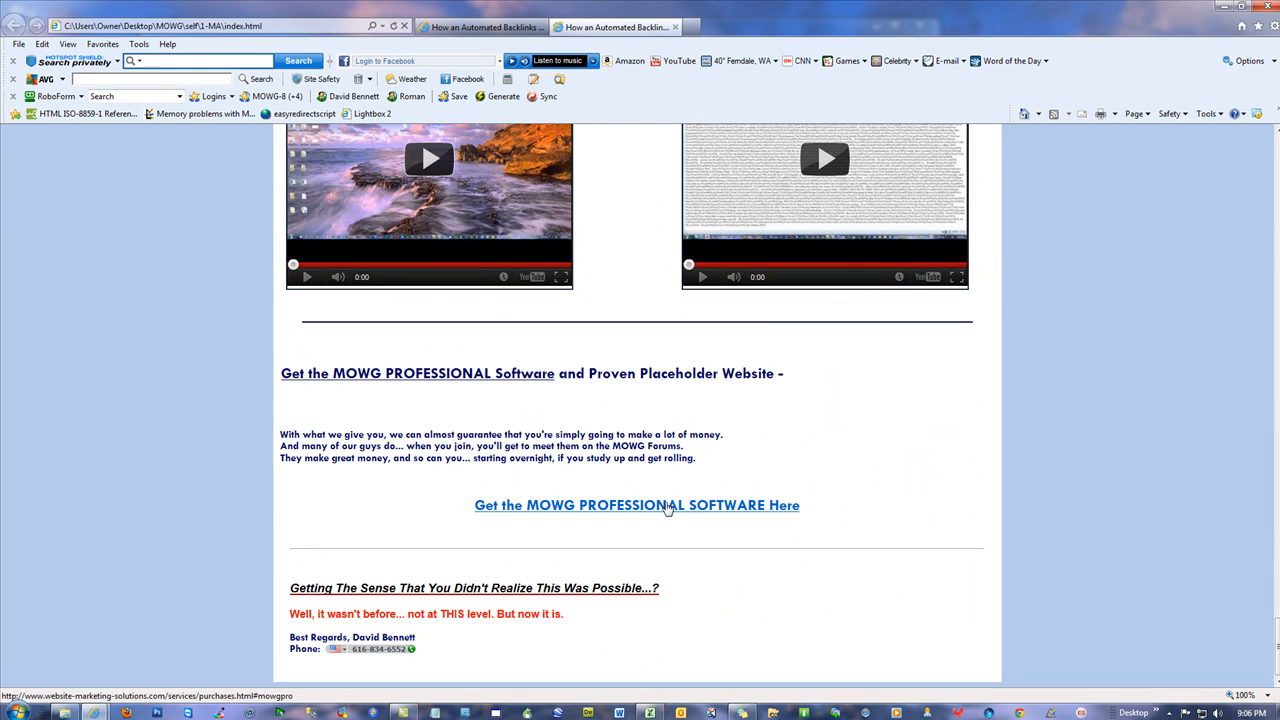
pyautogui.click(667, 508)
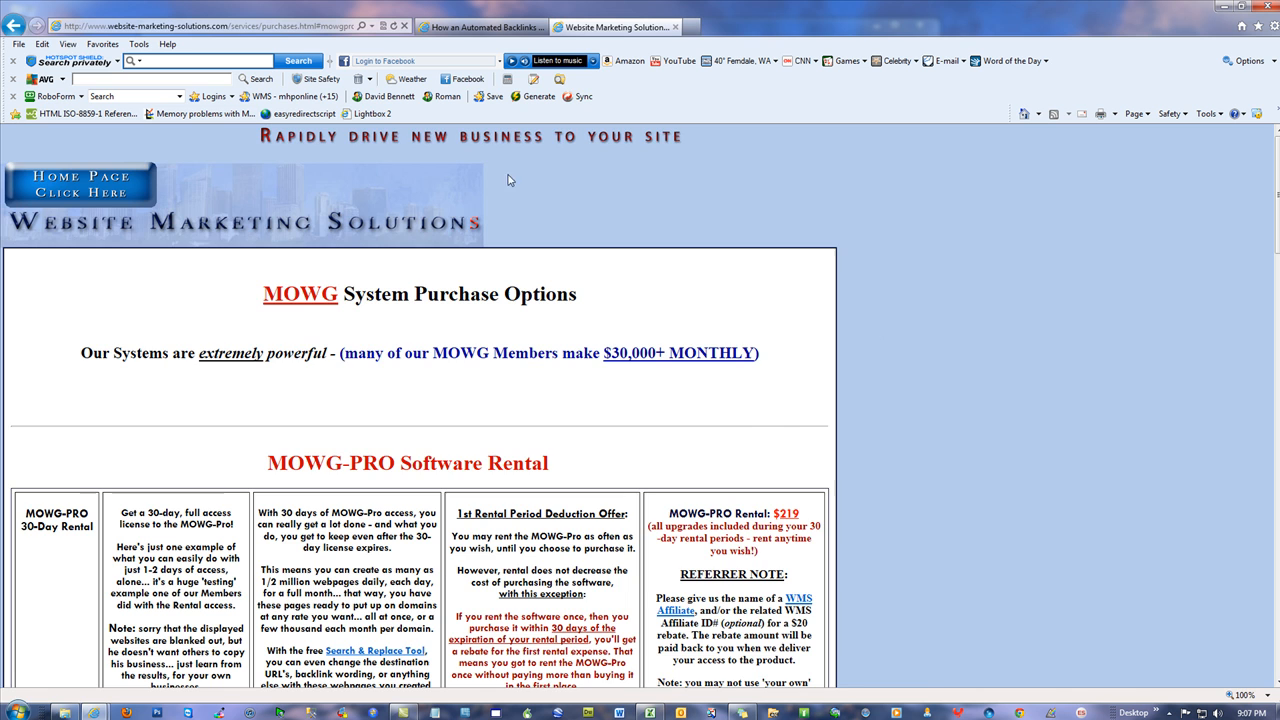
pyautogui.hotkey('alt', 'Left')
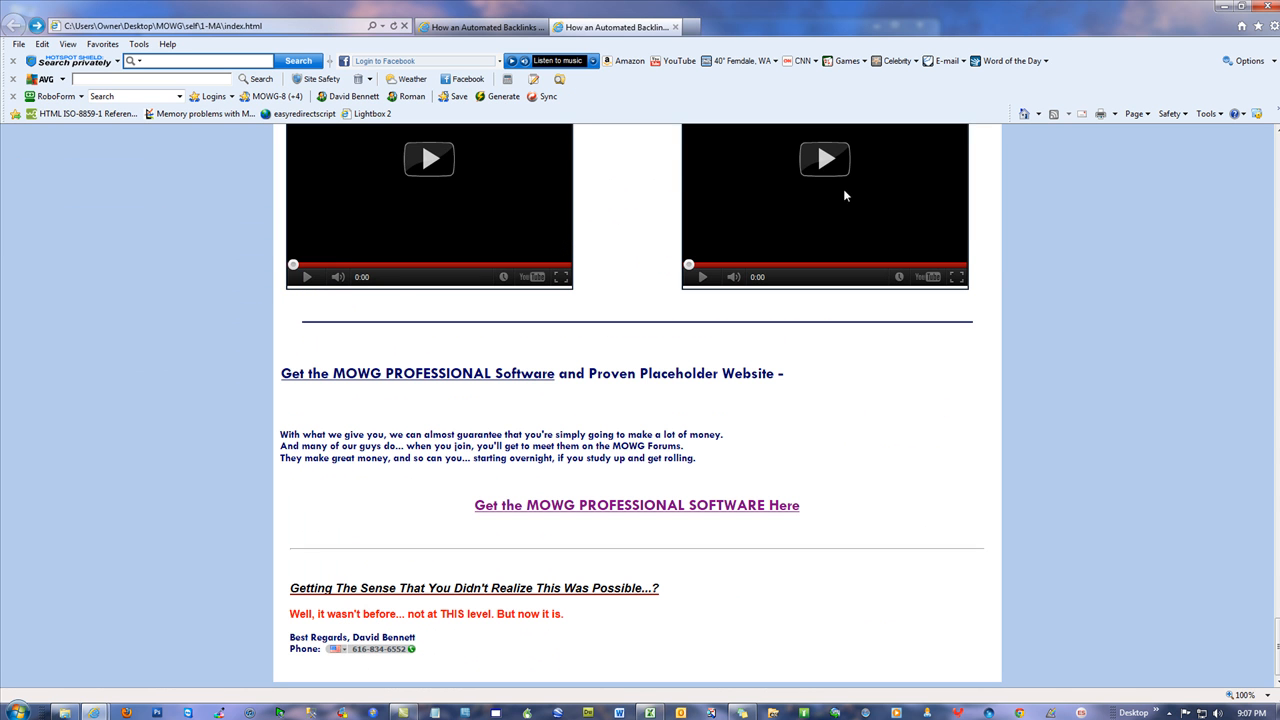
pyautogui.click(825, 159)
pyautogui.scroll(3, 1192, 398)
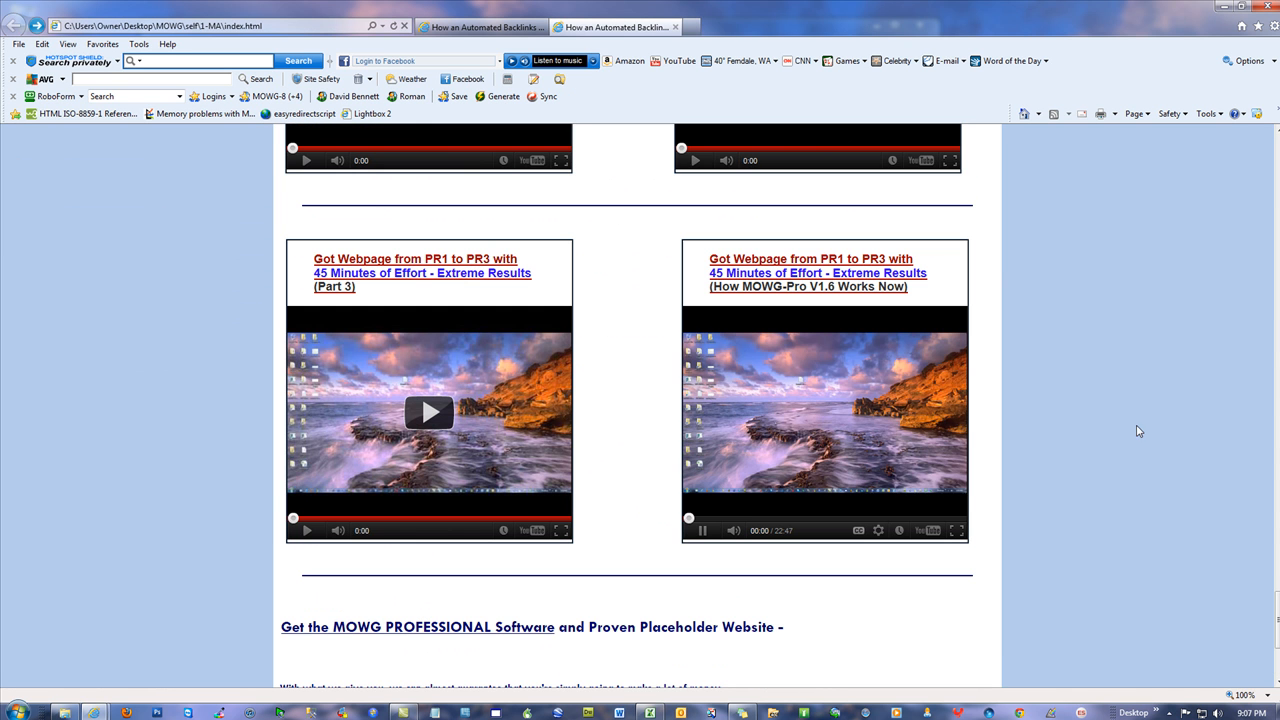
pyautogui.scroll(15, 1155, 272)
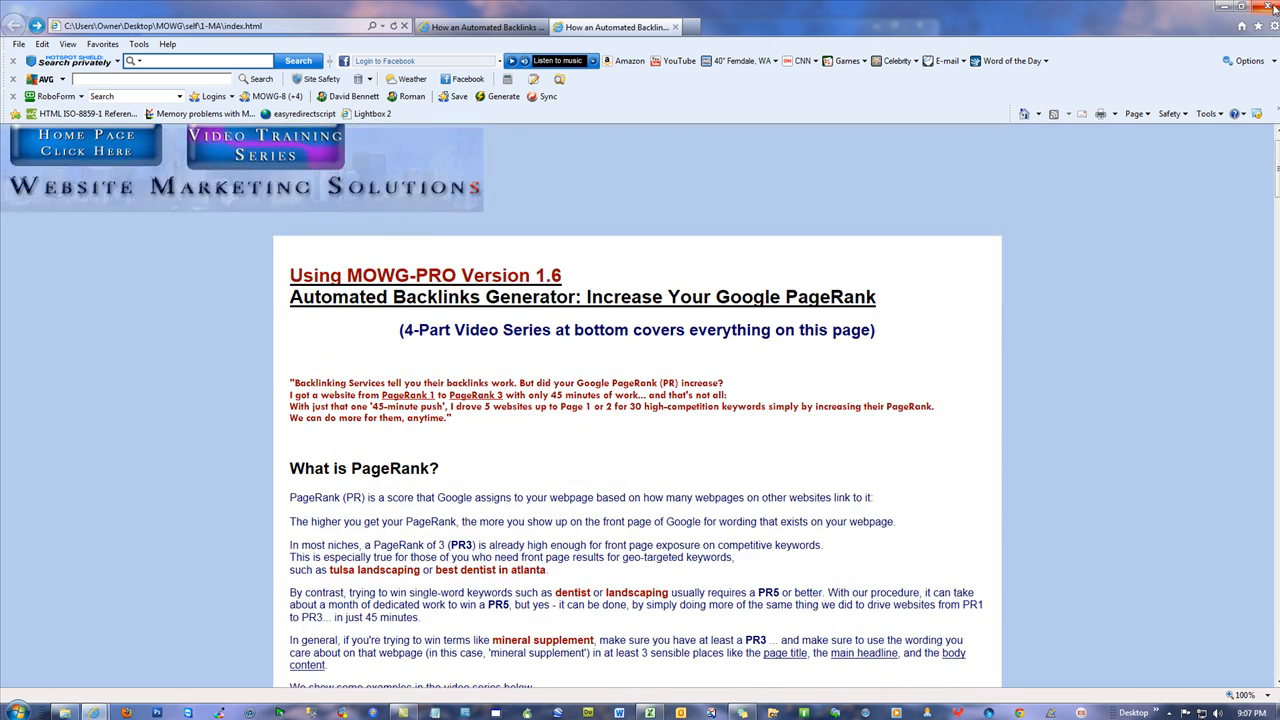
# Minimize the browser, reopen New Microsoft Excel Worksheet, and start a webpage import at H1
pyautogui.click(1225, 7)
pyautogui.doubleClick(431, 141)
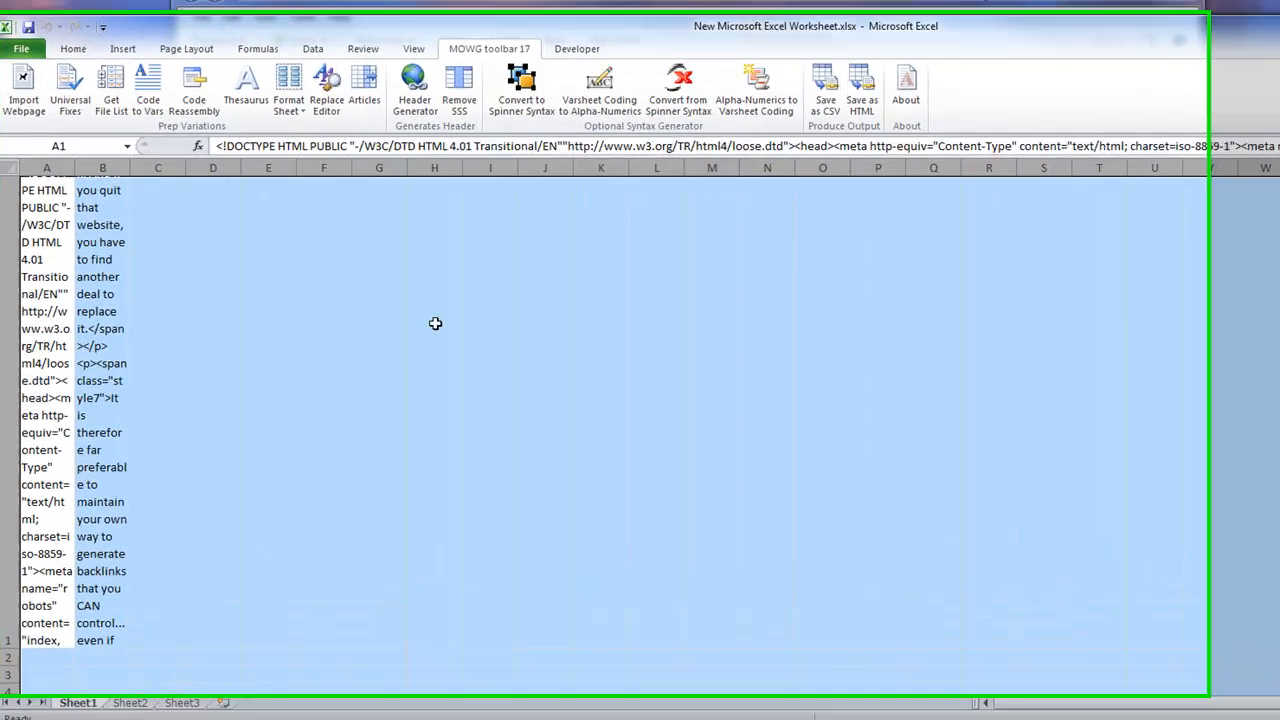
pyautogui.click(435, 323)
pyautogui.click(23, 90)
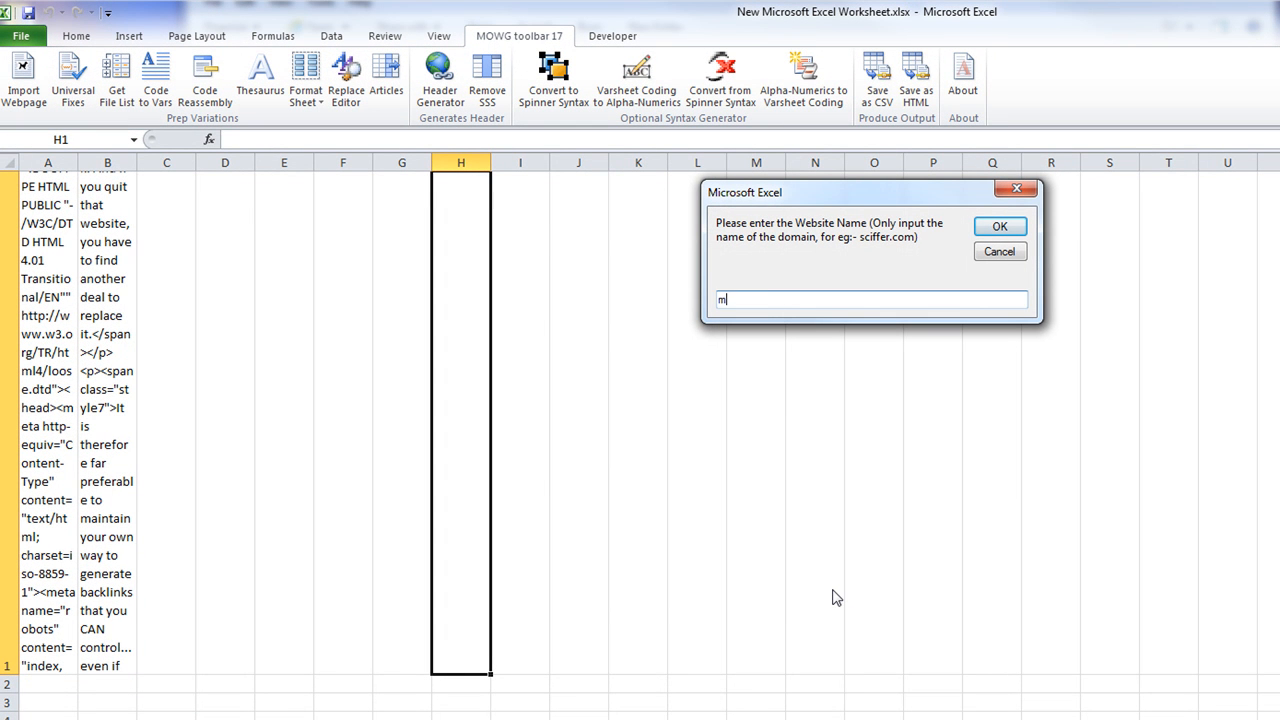
# Import the mowg-crew.com page into the sheet
pyautogui.write('mowg-crew.com')
pyautogui.press('Return')
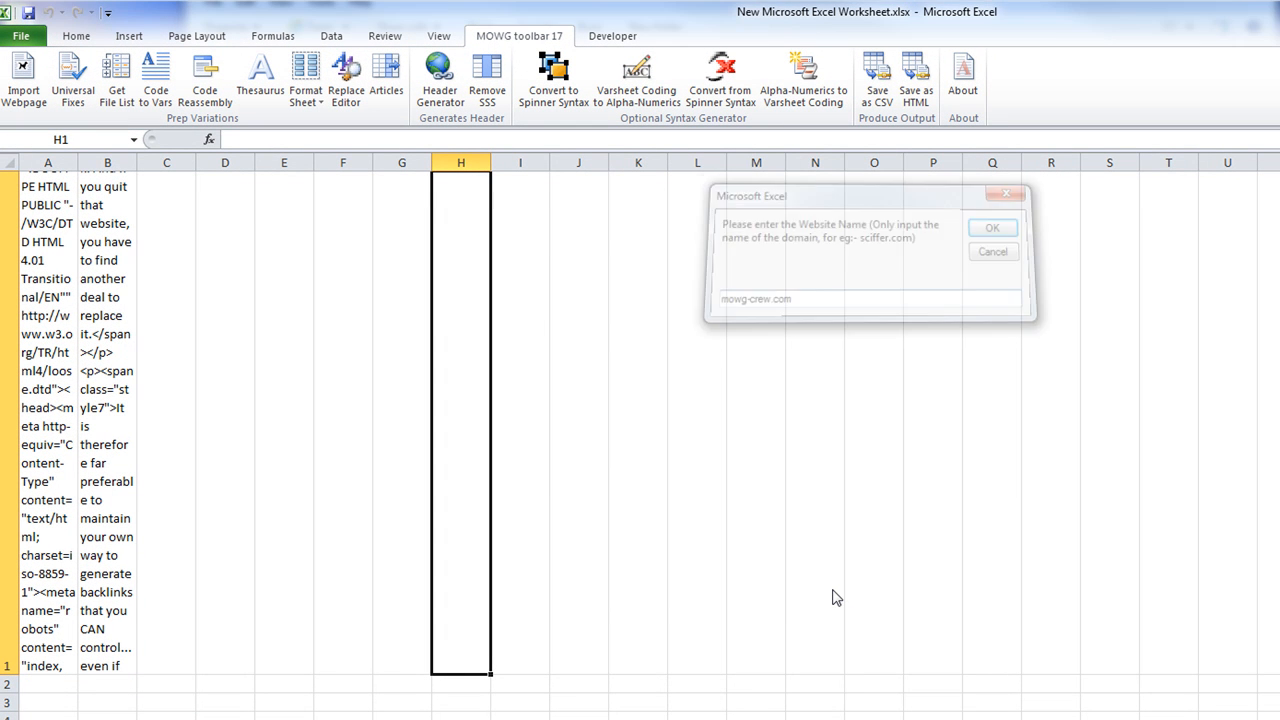
pyautogui.click(891, 456)
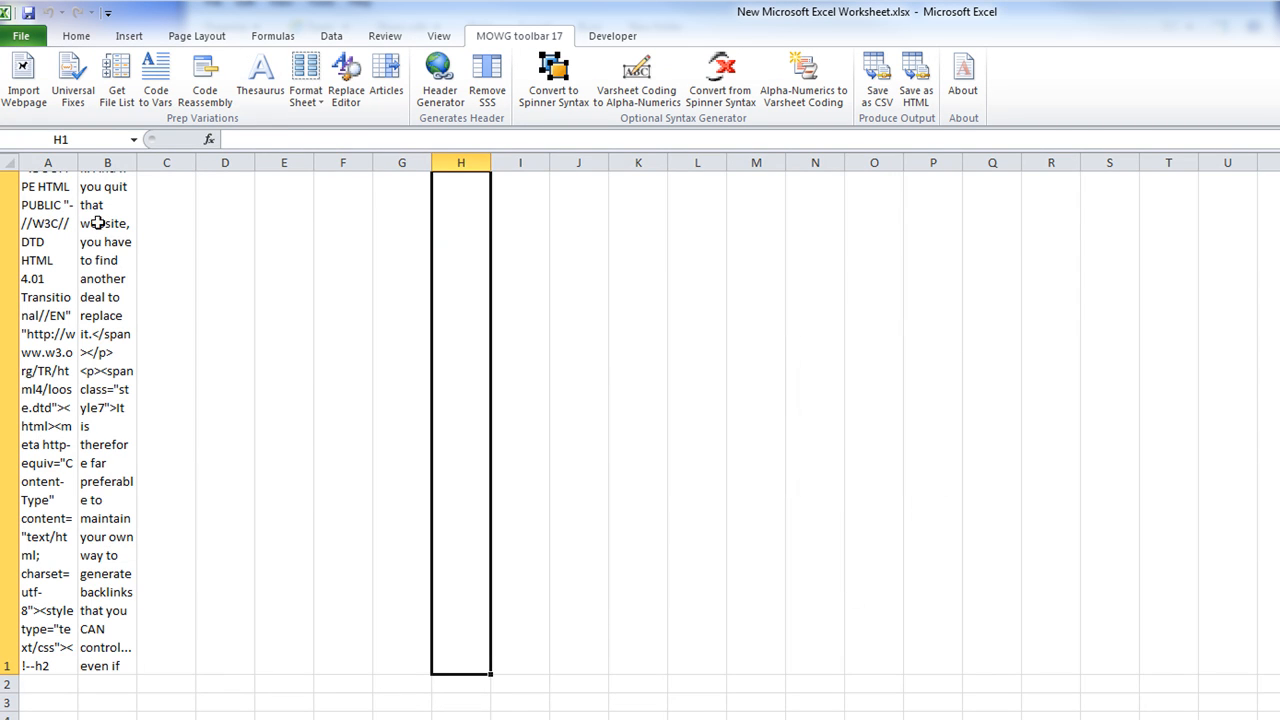
# Delete all cells on the sheet and re-import the page into A1
pyautogui.click(6, 163)
pyautogui.rightClick(123, 282)
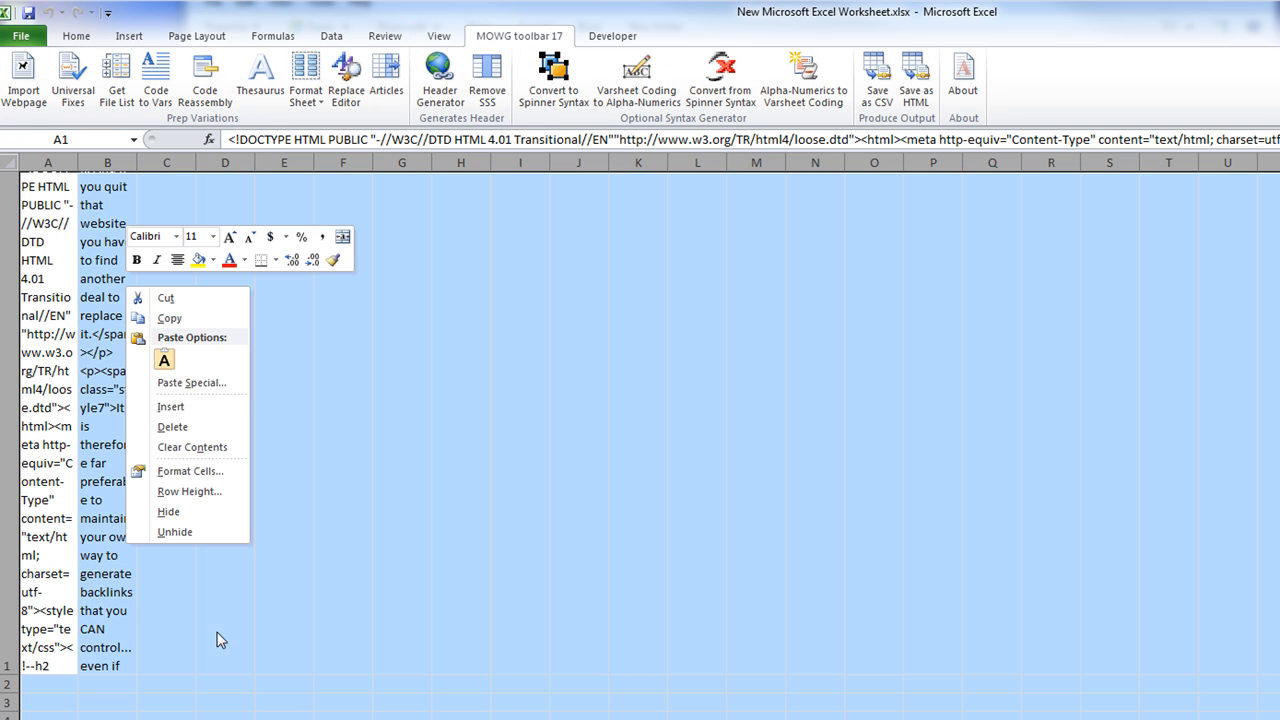
pyautogui.click(170, 426)
pyautogui.click(520, 546)
pyautogui.click(48, 181)
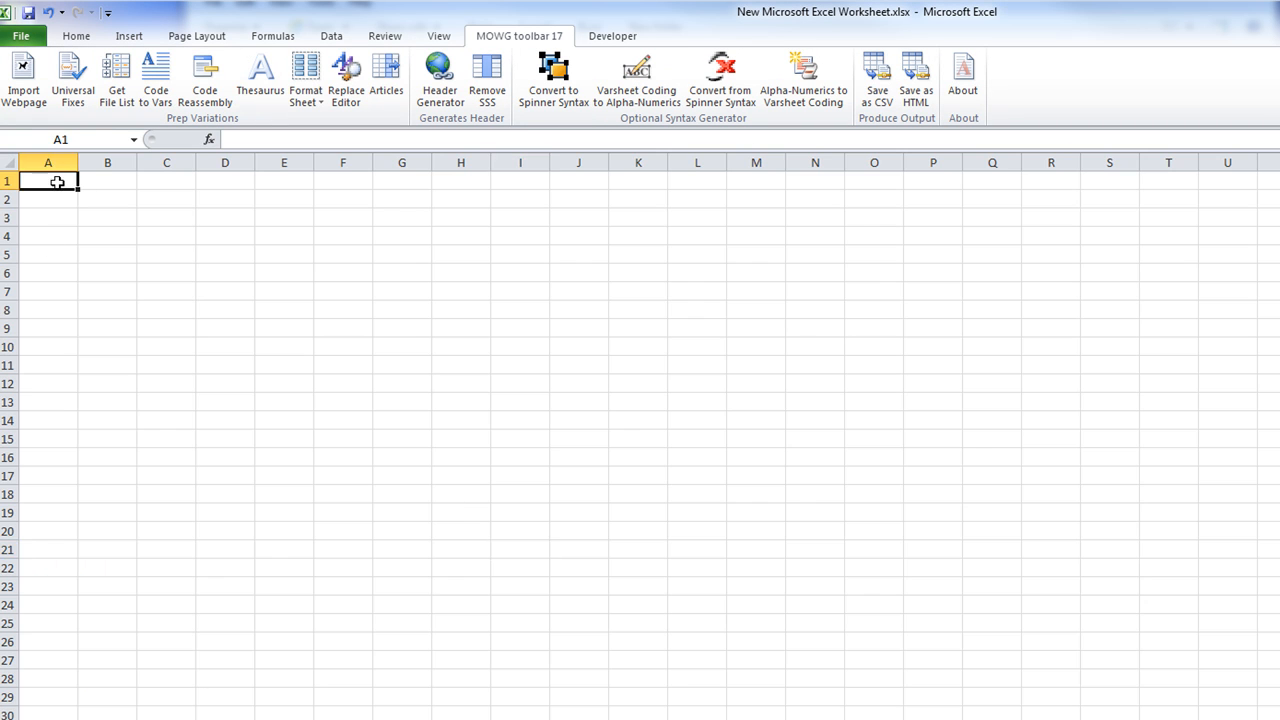
pyautogui.click(23, 77)
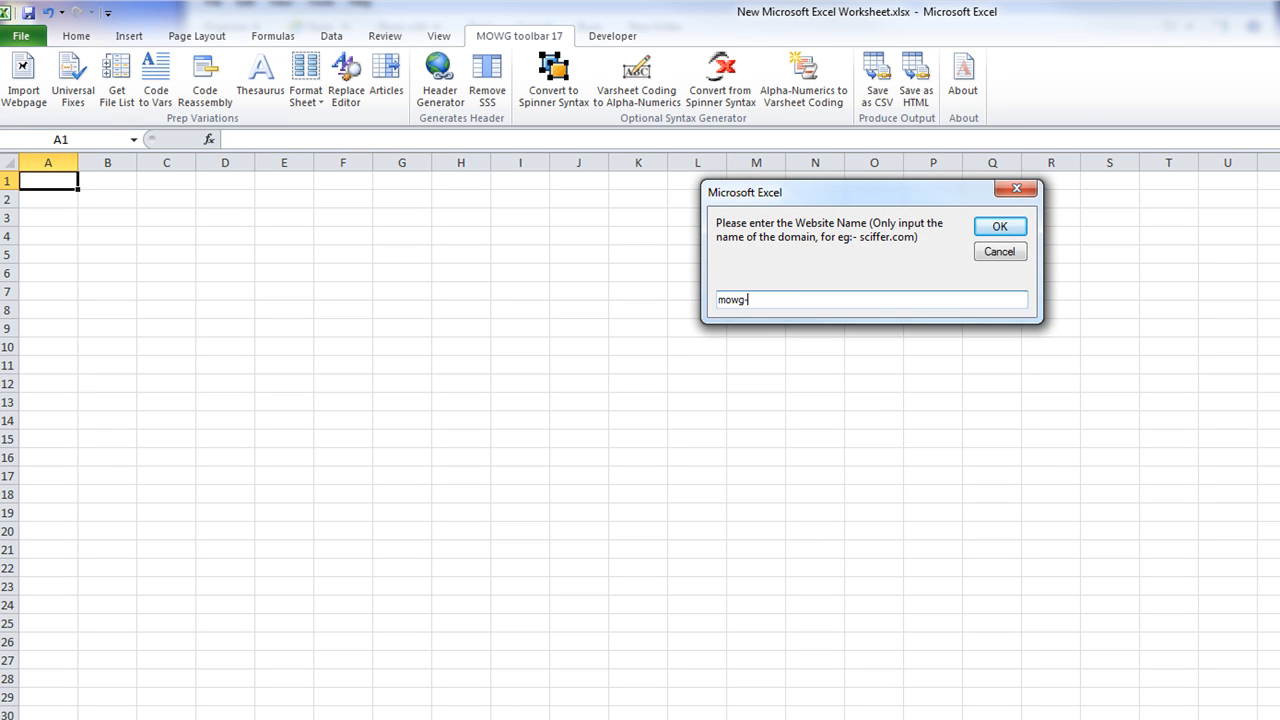
pyautogui.press('Return')
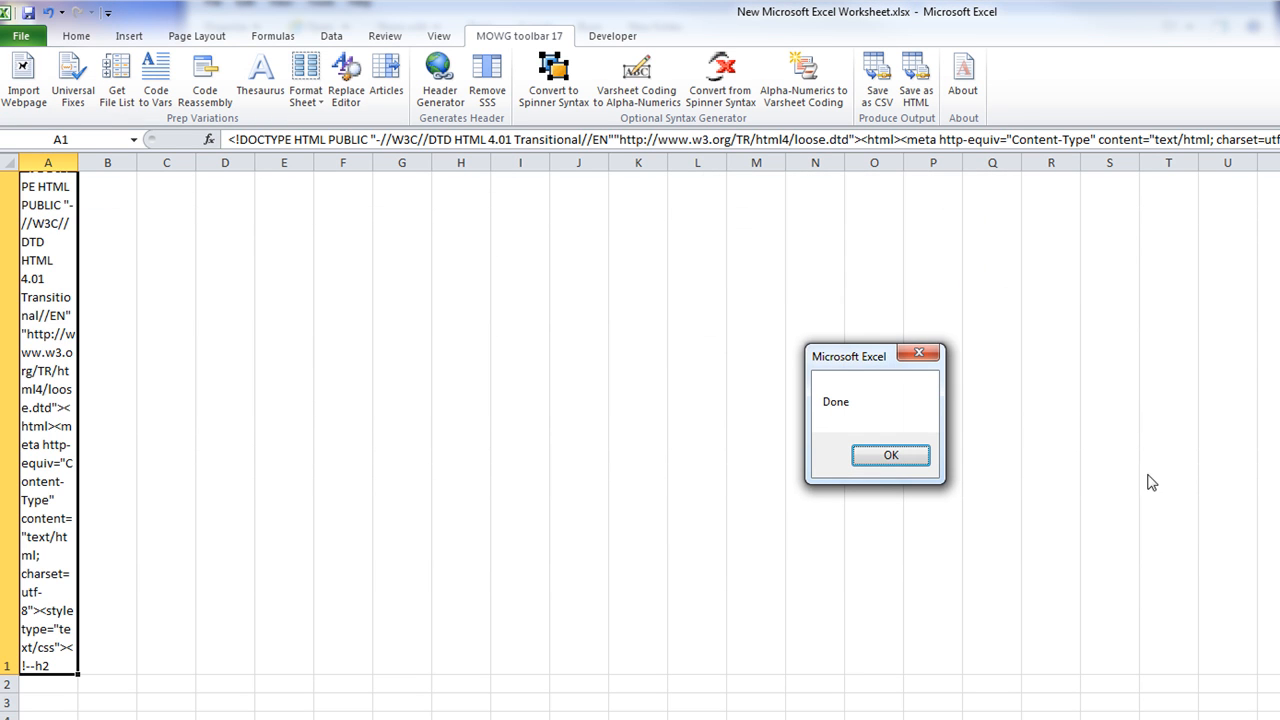
pyautogui.click(887, 457)
# Change the domain.com replacement in B34 to mowg-crew.com and update the rules
pyautogui.click(73, 80)
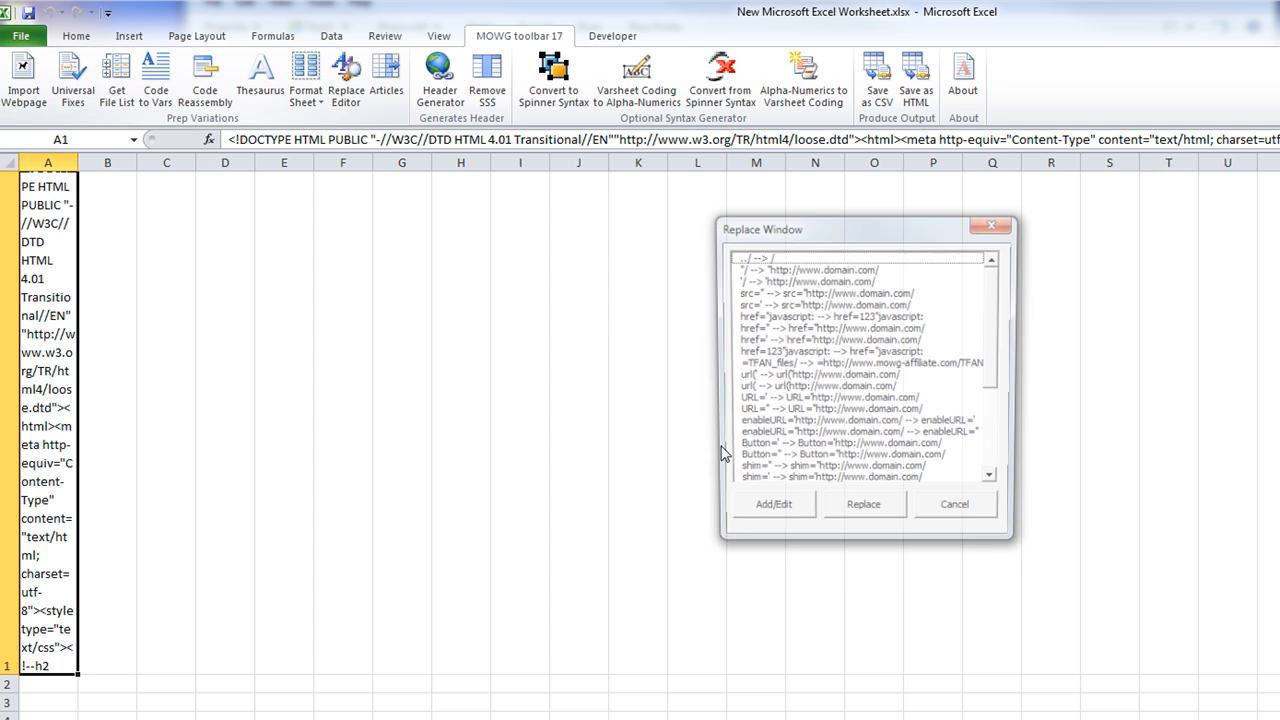
pyautogui.click(762, 520)
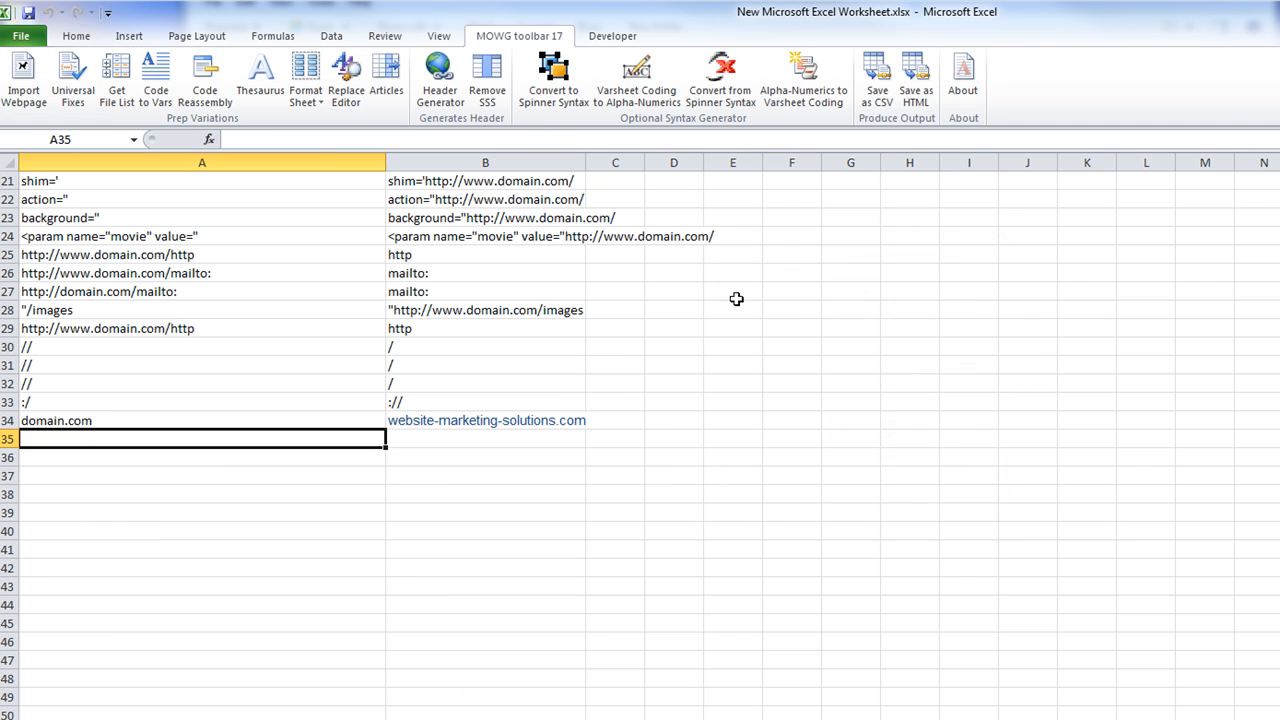
pyautogui.click(498, 416)
pyautogui.write('m')
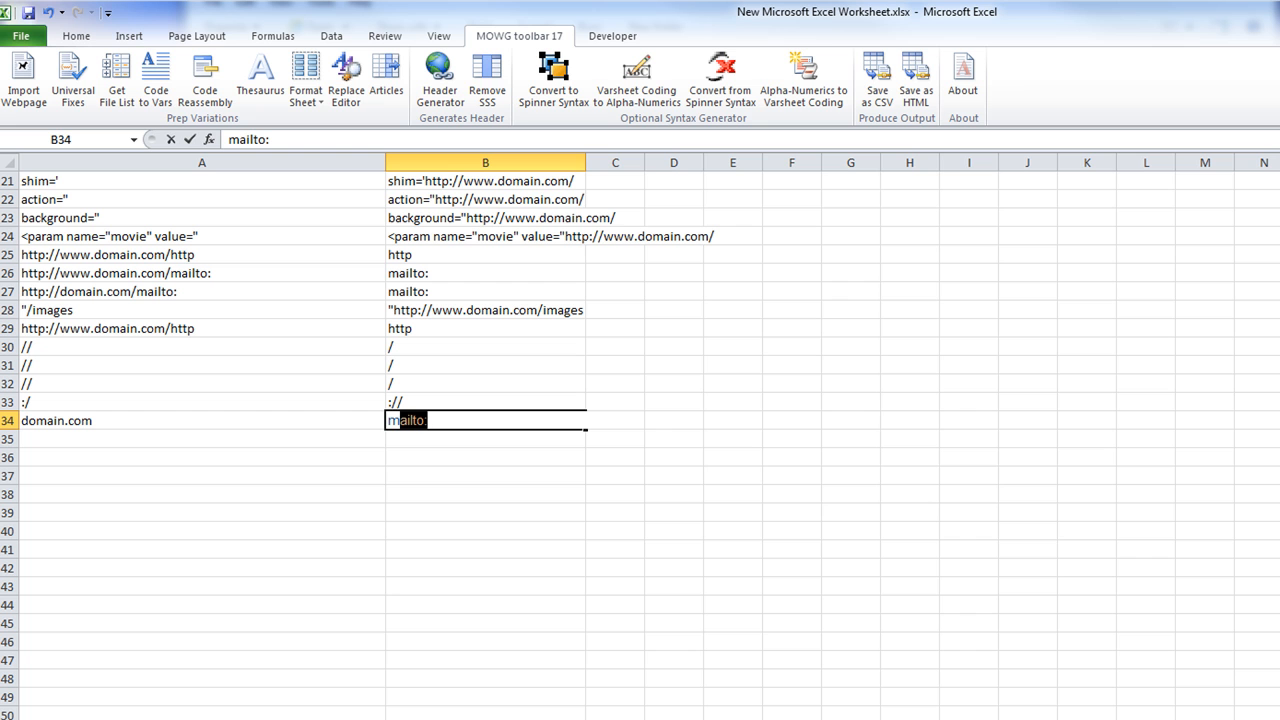
pyautogui.write('owg-crew.com')
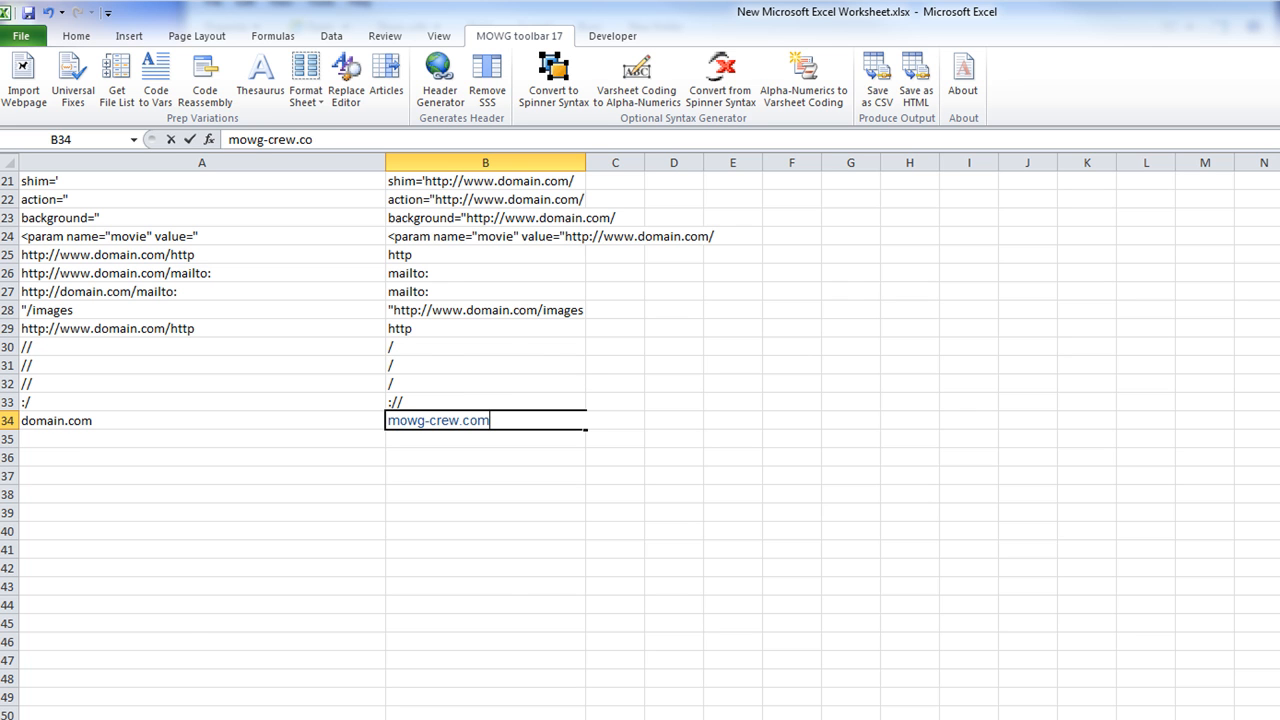
pyautogui.scroll(11, 1040, 450)
pyautogui.click(548, 400)
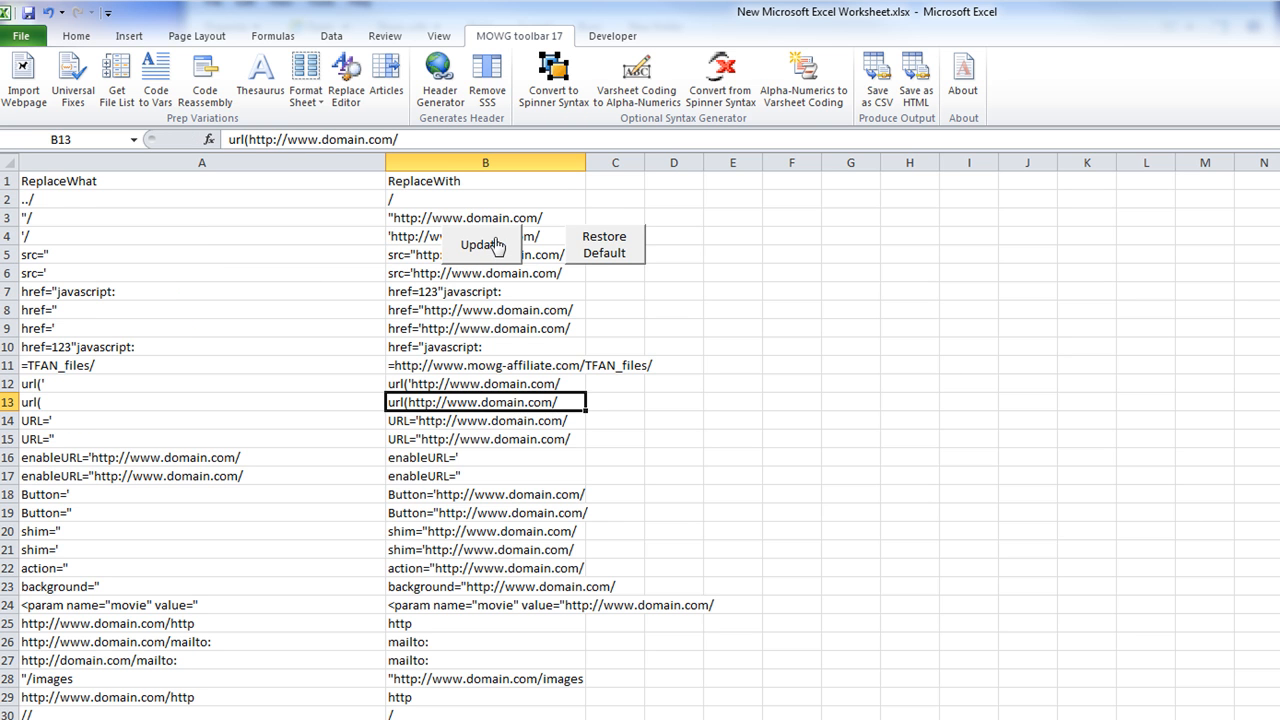
pyautogui.scroll(-6, 508, 583)
pyautogui.click(472, 460)
pyautogui.click(478, 304)
pyautogui.scroll(6, 504, 490)
pyautogui.click(484, 256)
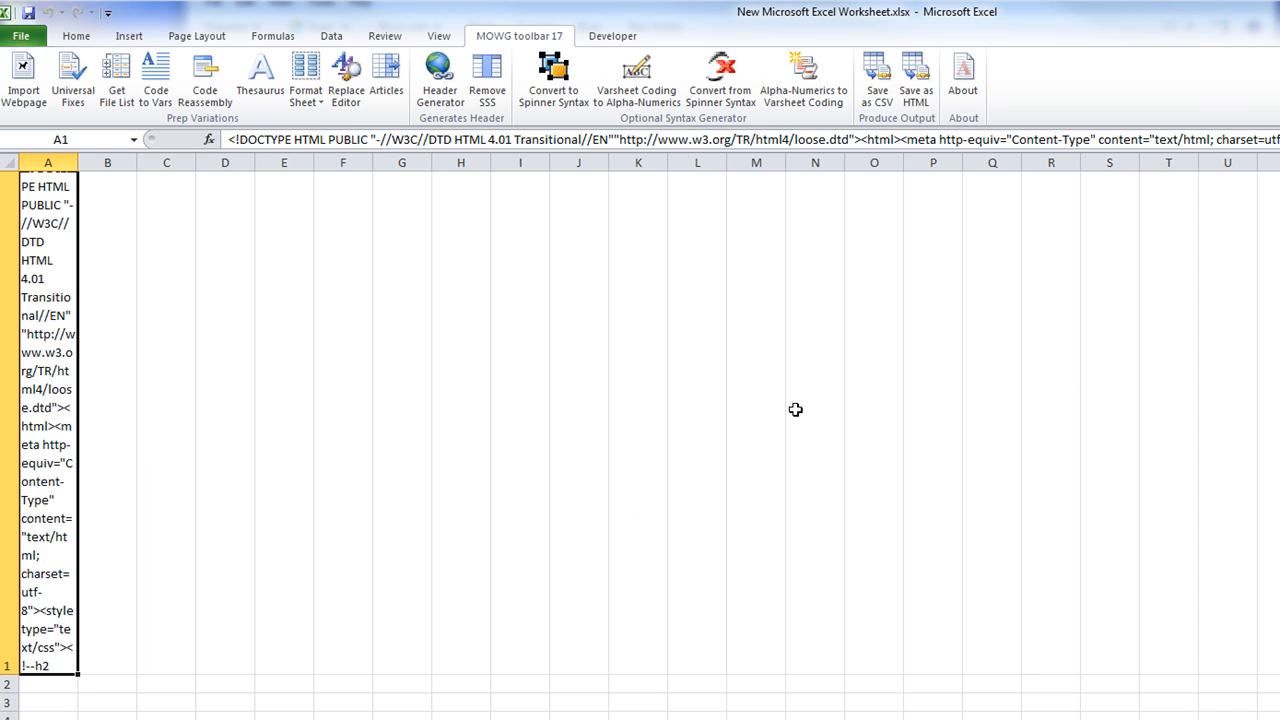
# Run the URL replacements on the imported page HTML
pyautogui.click(64, 76)
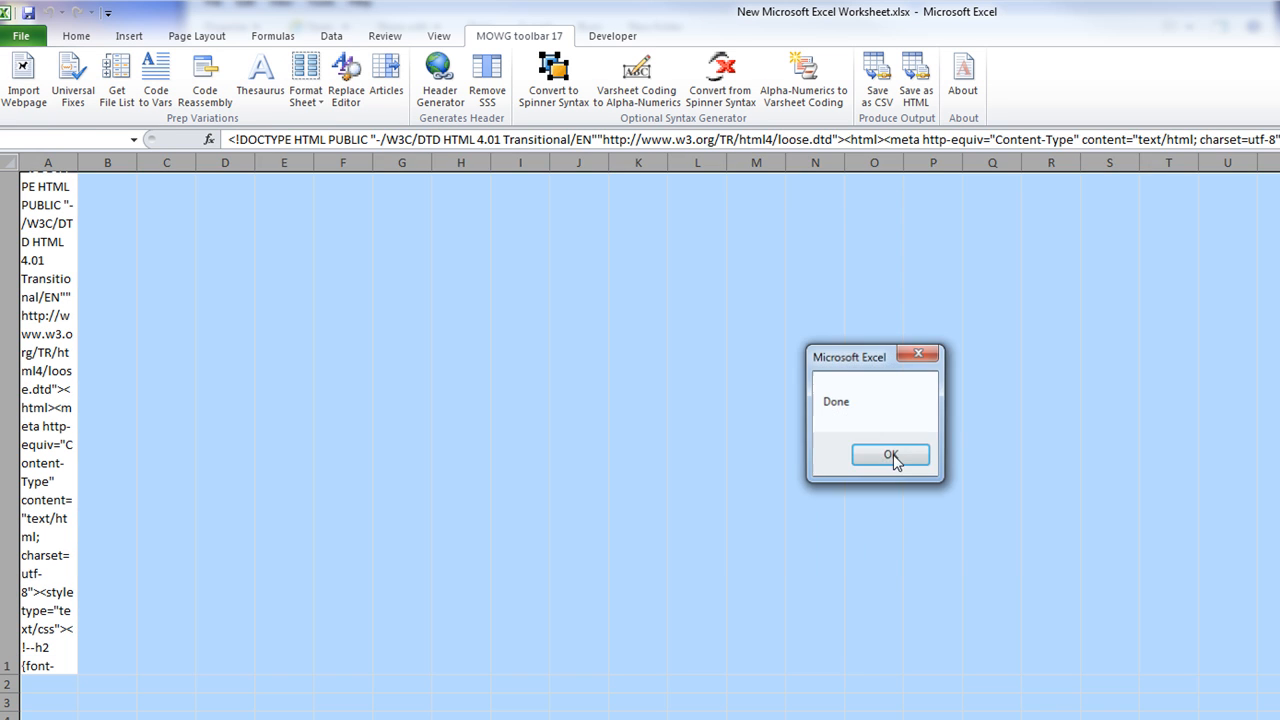
pyautogui.click(894, 457)
pyautogui.click(826, 340)
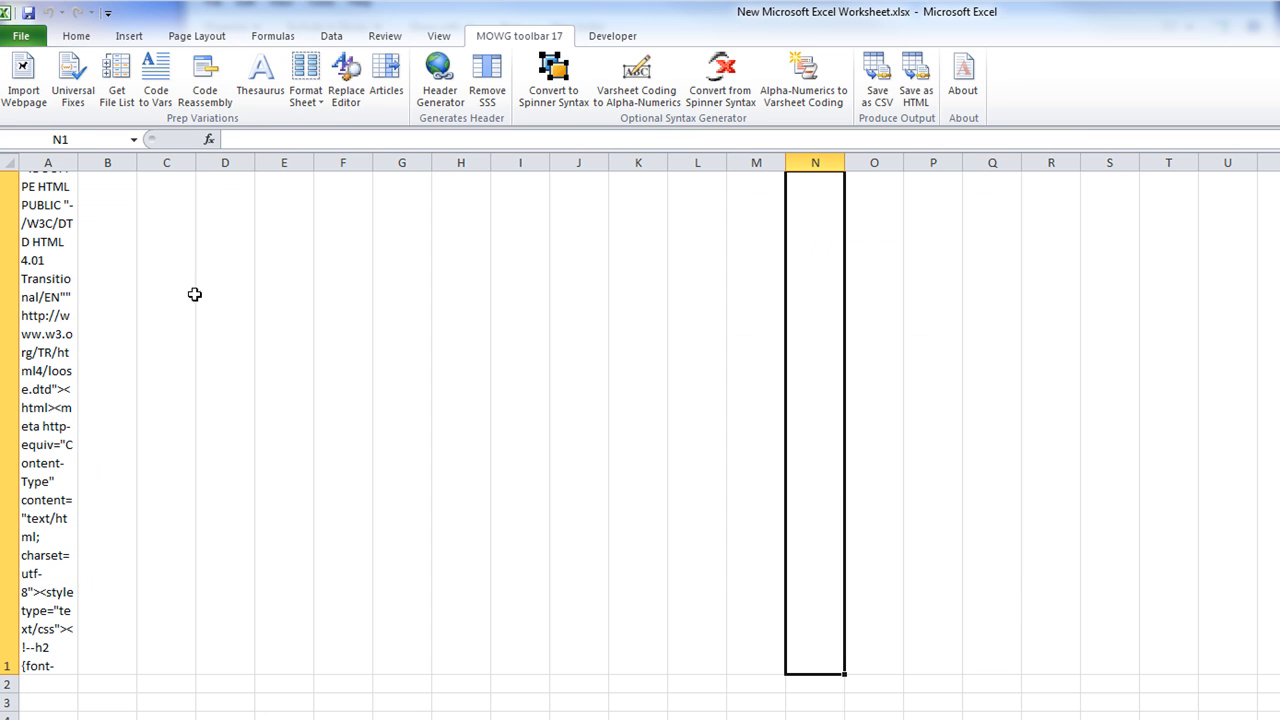
# Save the sheet as HTML over index.html and open it in the browser
pyautogui.click(923, 94)
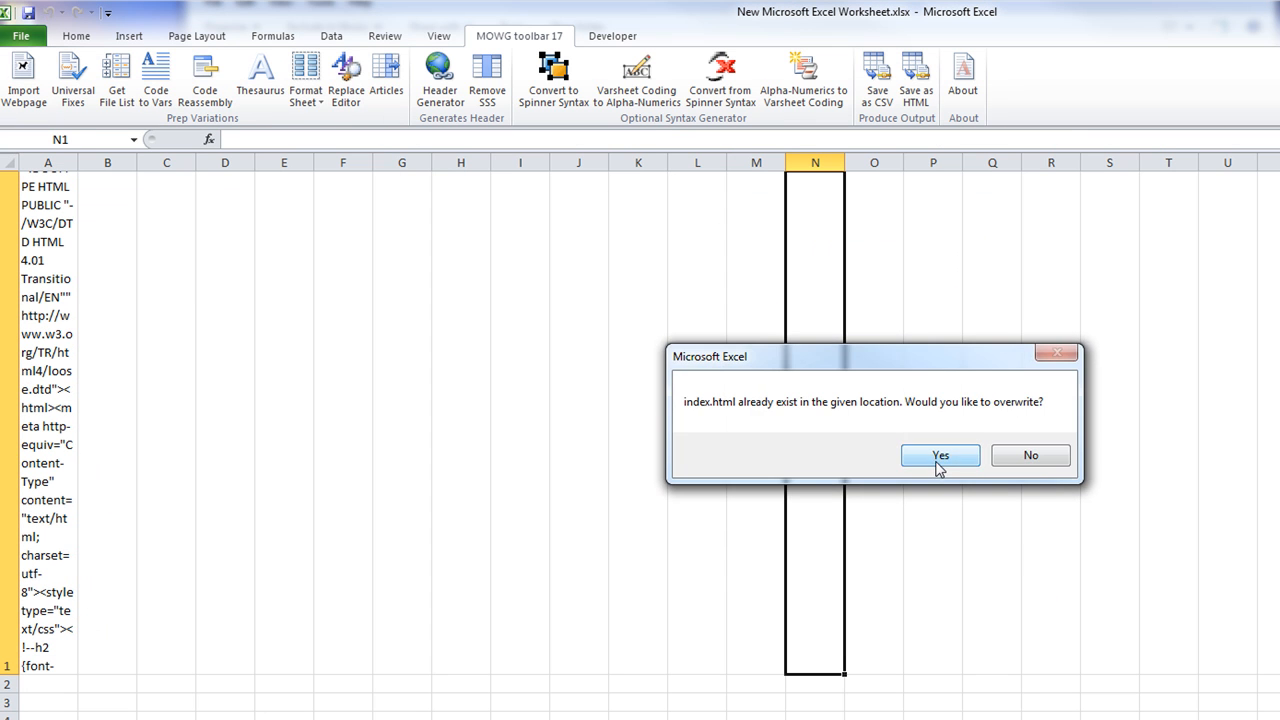
pyautogui.click(930, 456)
pyautogui.click(925, 456)
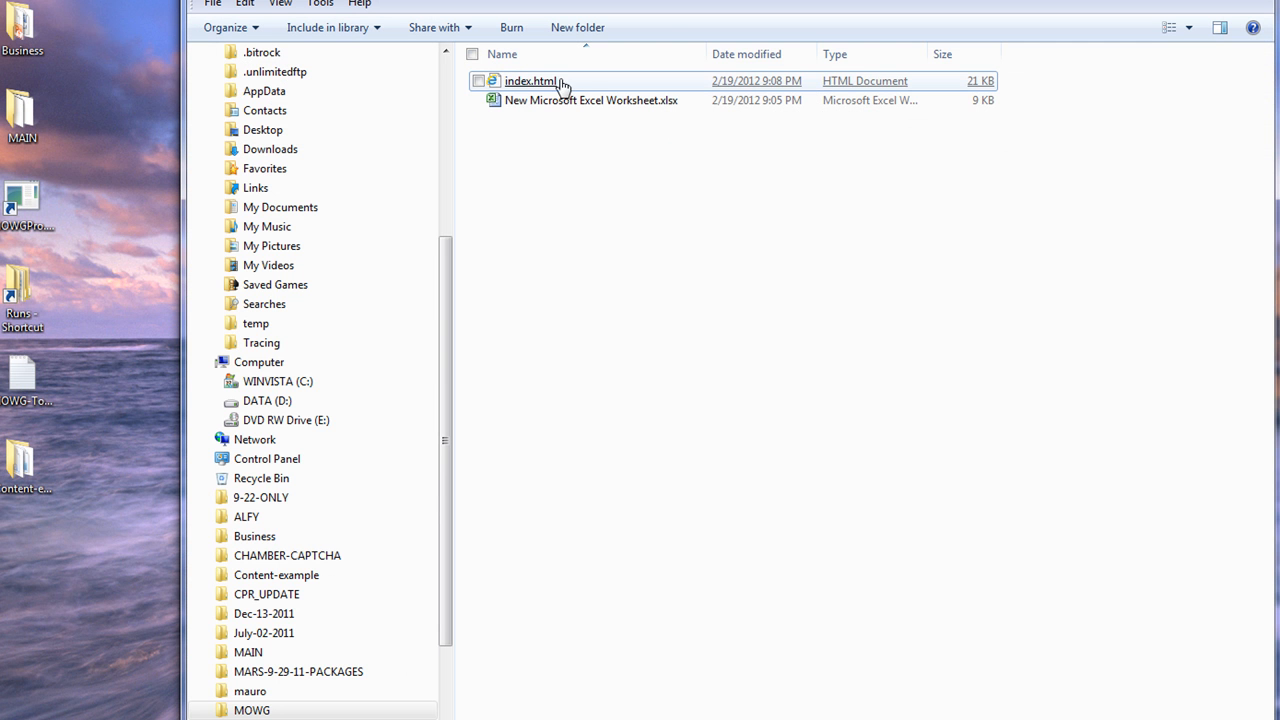
pyautogui.doubleClick(590, 86)
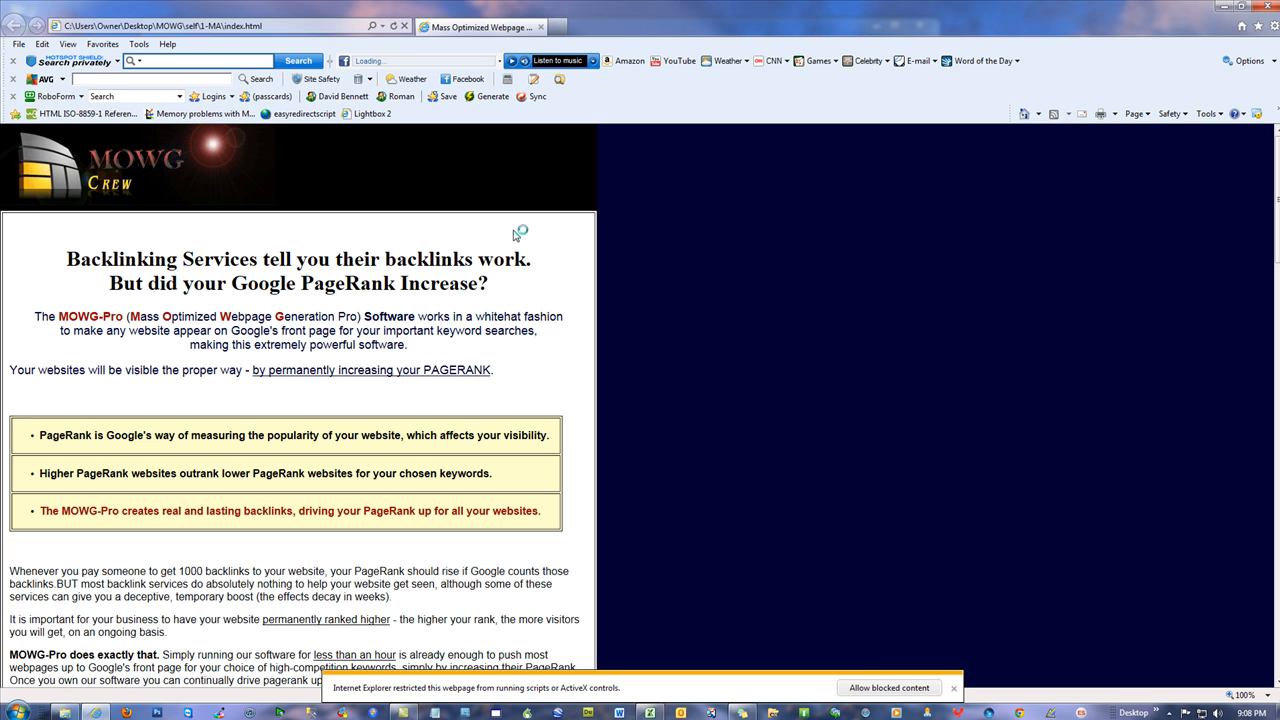
# Dismiss the blocked-content warning on index.html and reload the page
pyautogui.click(954, 689)
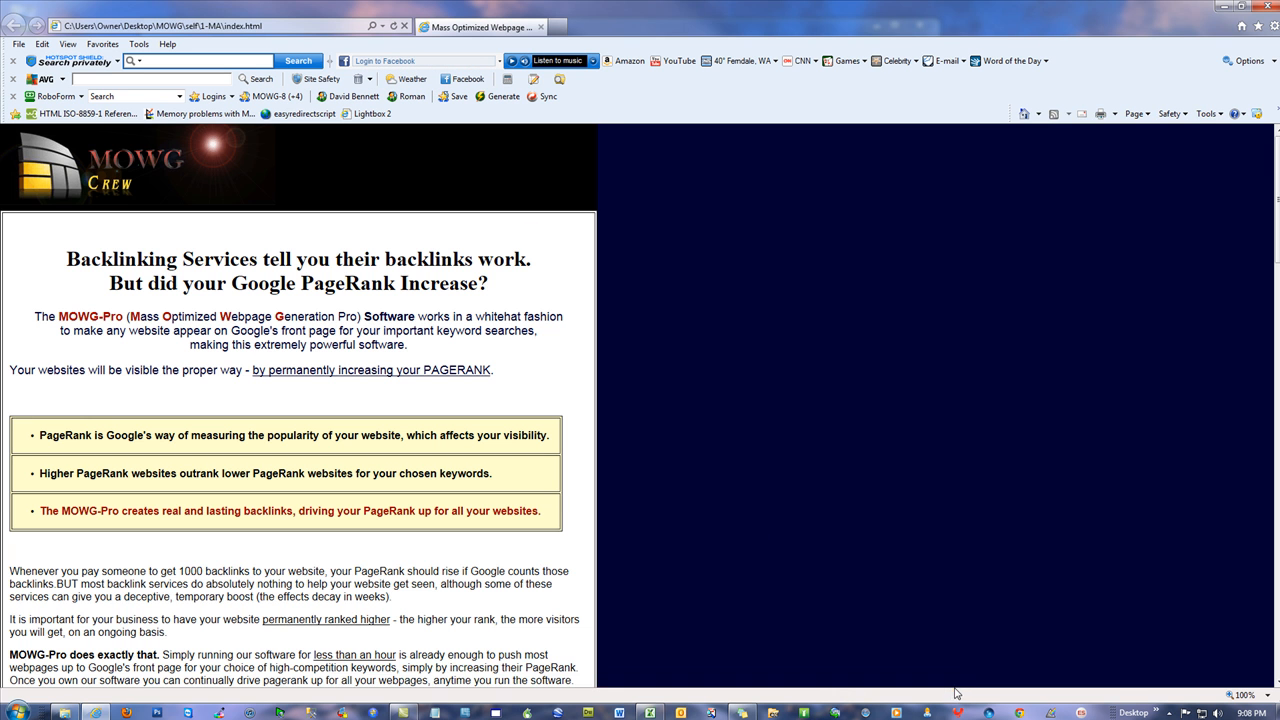
pyautogui.scroll(-9, 823, 430)
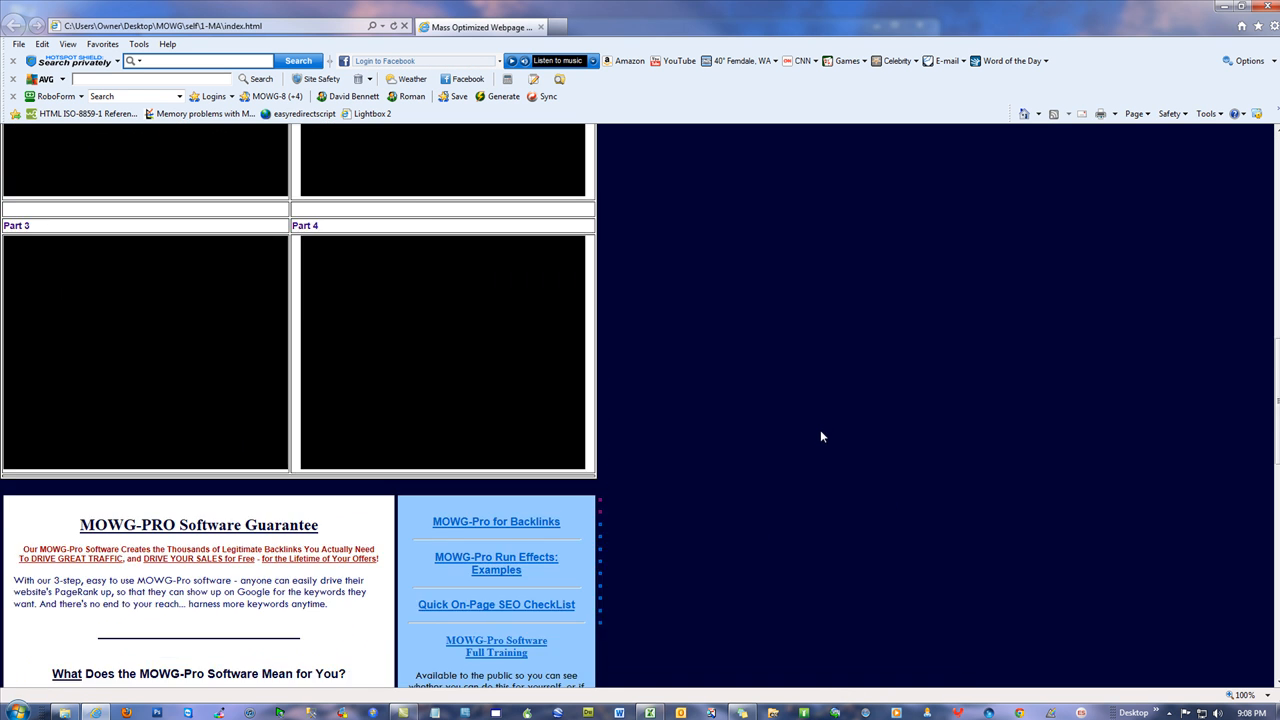
pyautogui.scroll(6, 820, 430)
pyautogui.click(384, 27)
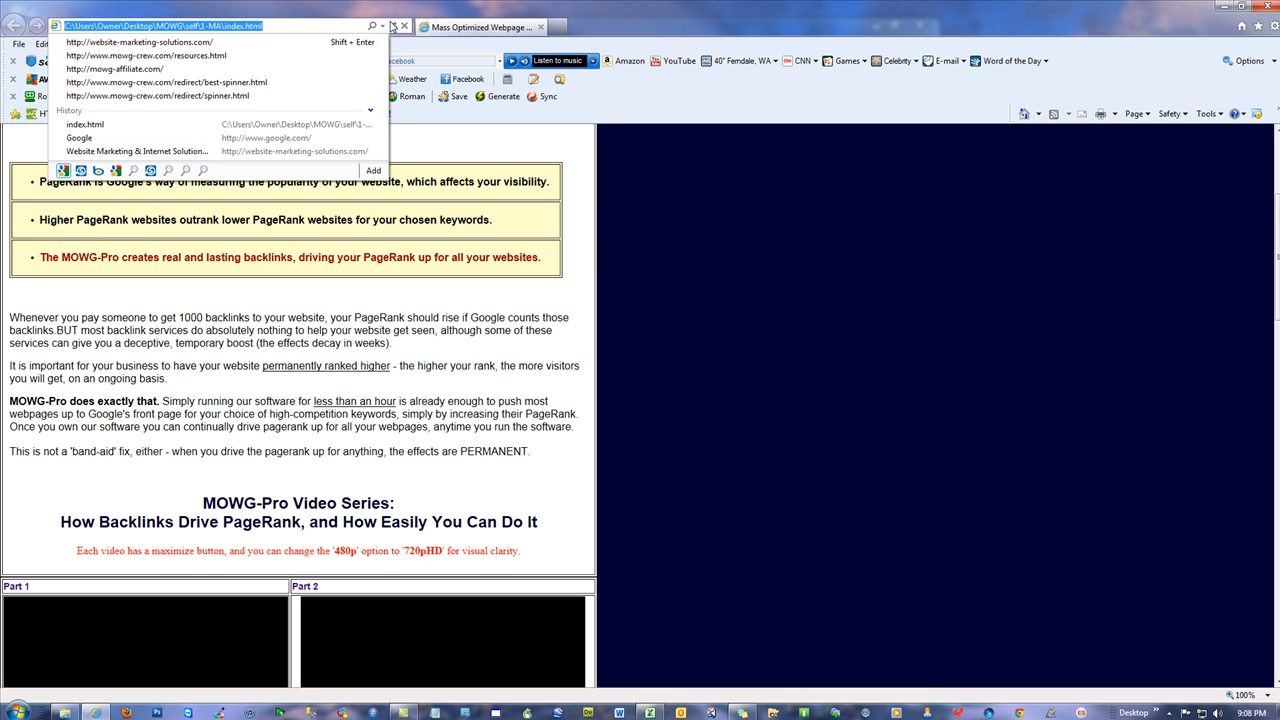
pyautogui.click(392, 26)
# Allow the blocked content, scroll through the embedded videos, and close Internet Explorer
pyautogui.click(889, 688)
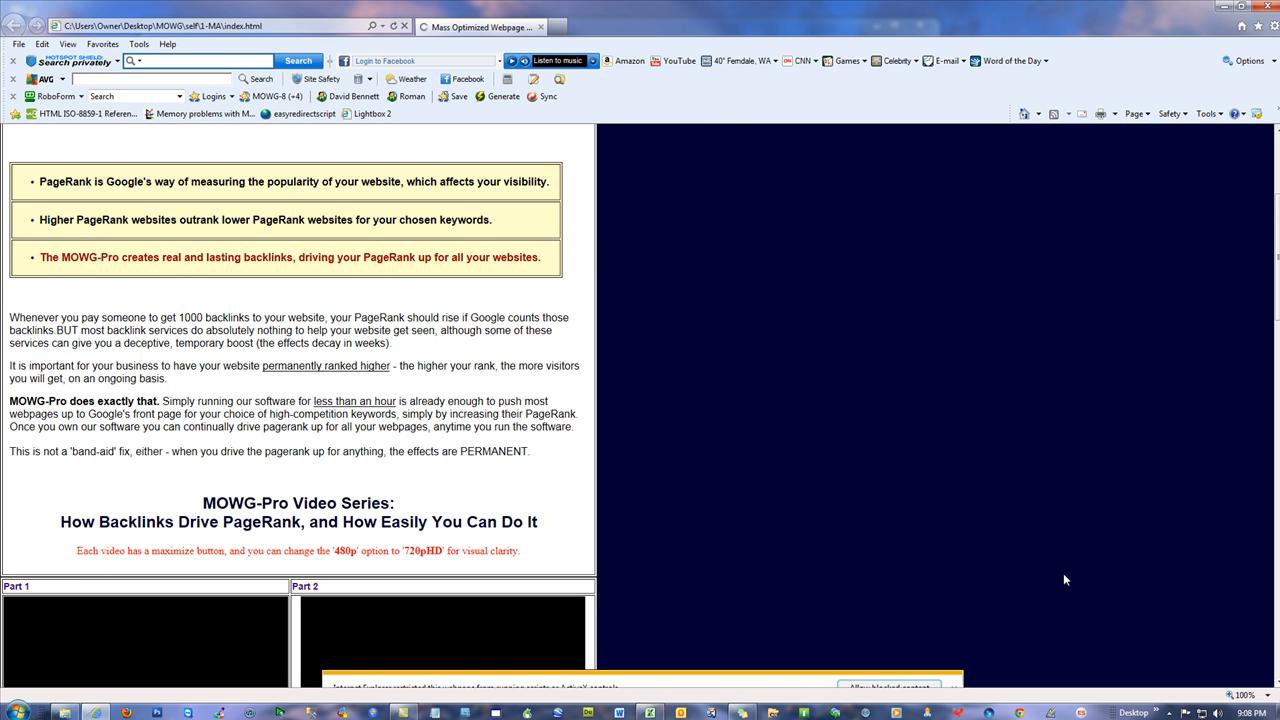
pyautogui.scroll(-5, 782, 480)
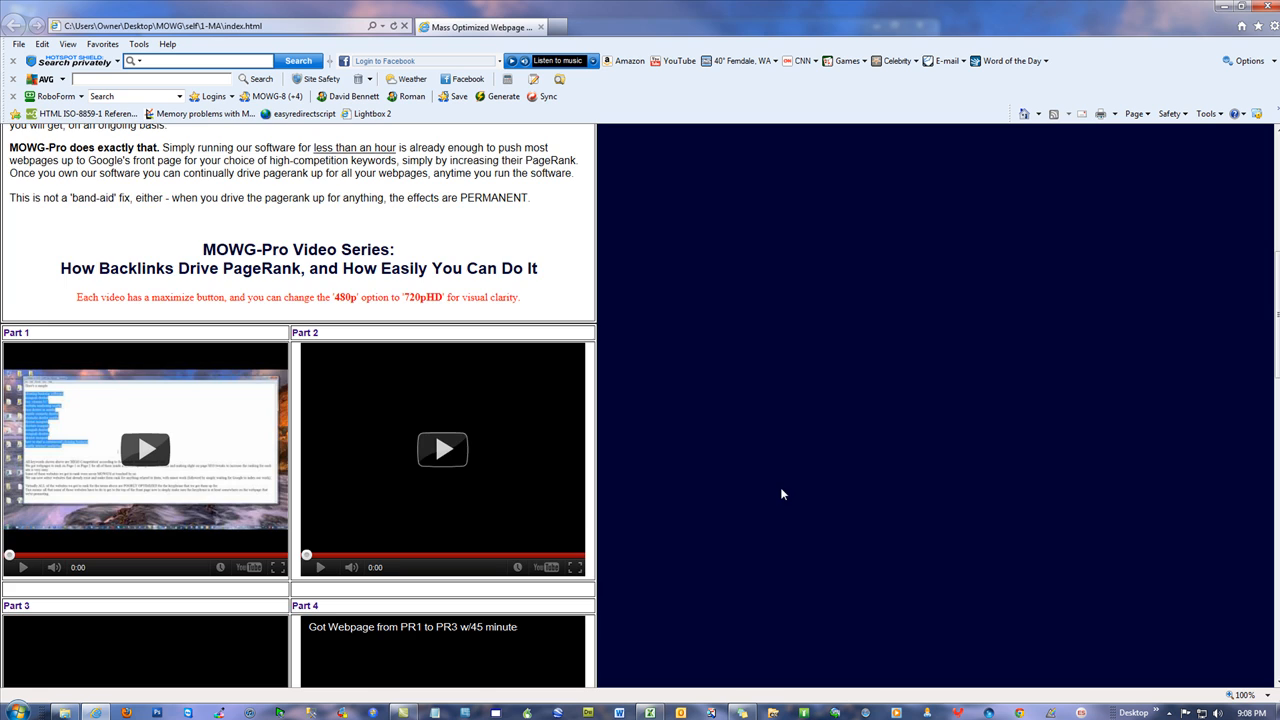
pyautogui.scroll(-2, 781, 488)
pyautogui.scroll(-10, 782, 495)
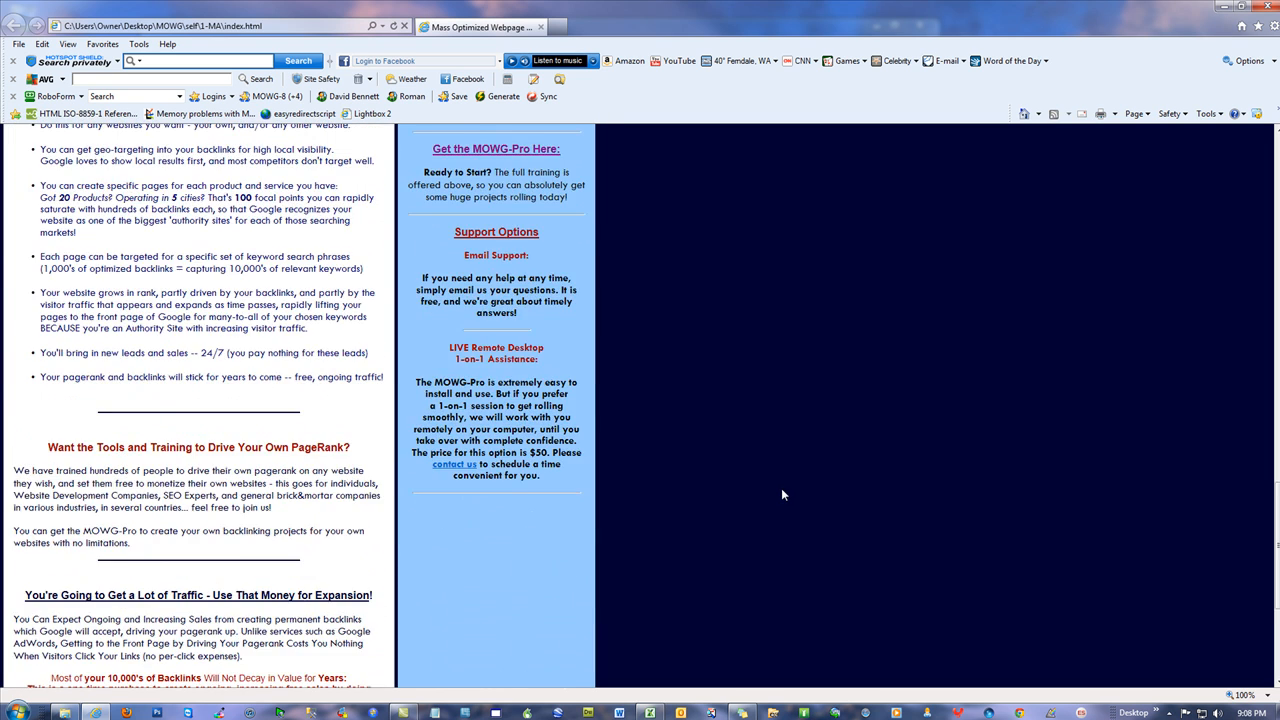
pyautogui.scroll(12, 743, 473)
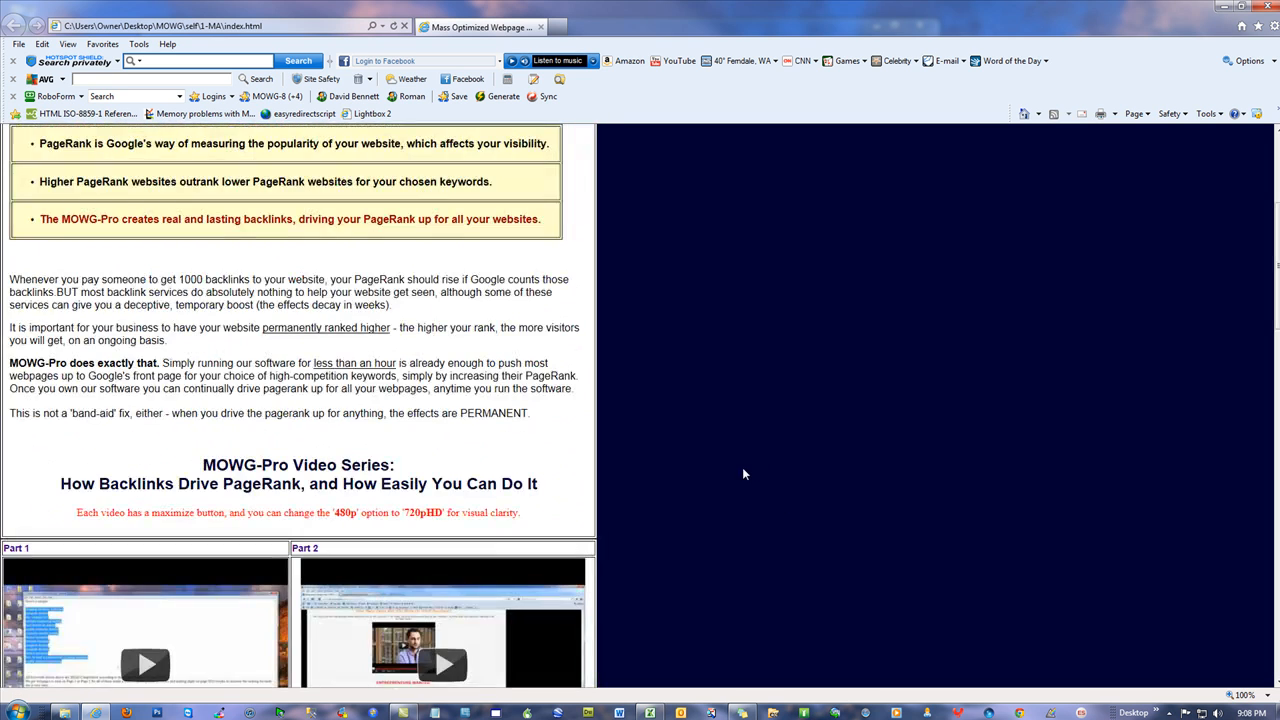
pyautogui.click(1270, 7)
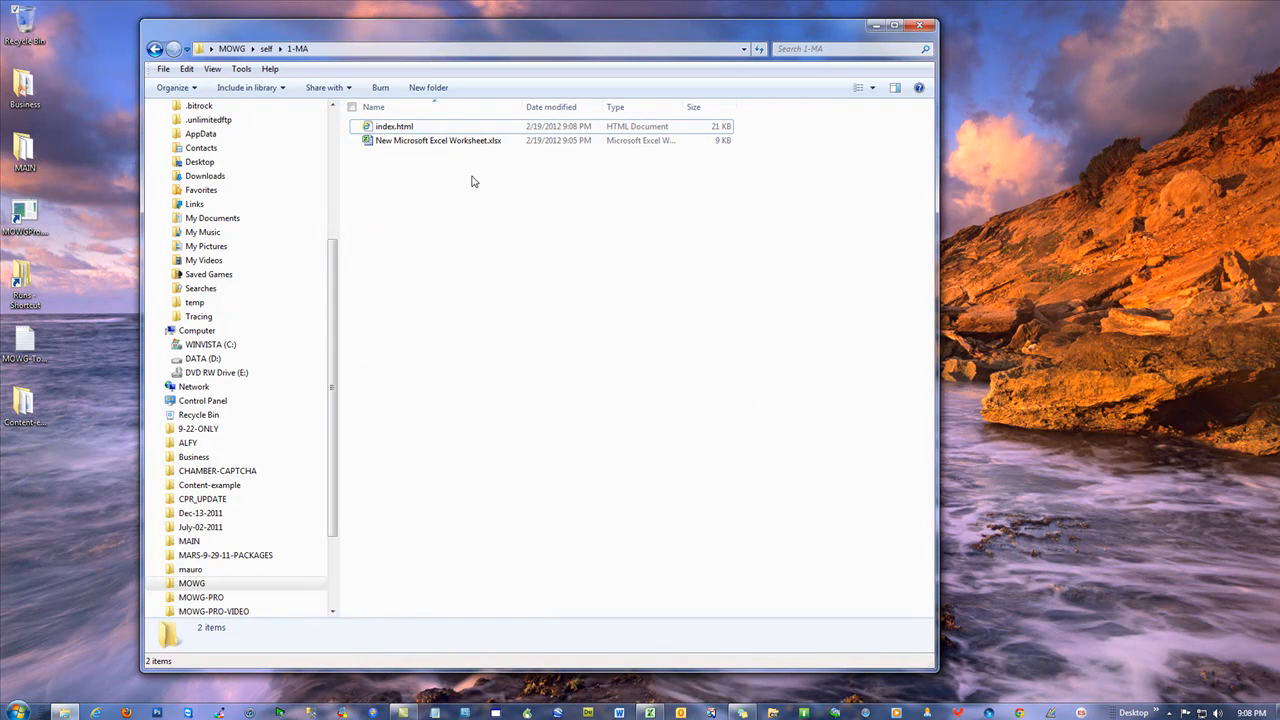
# Back in Excel, delete the old HTML from cell A1
pyautogui.click(650, 712)
pyautogui.click(160, 334)
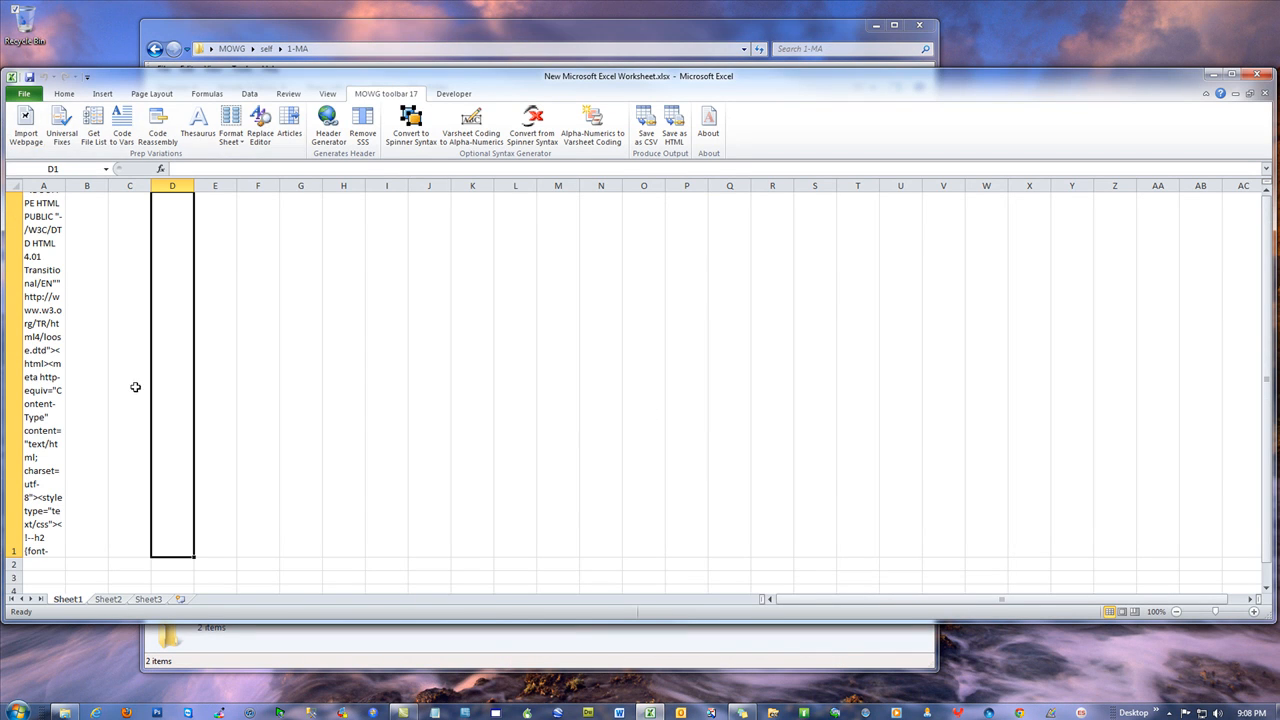
pyautogui.rightClick(44, 218)
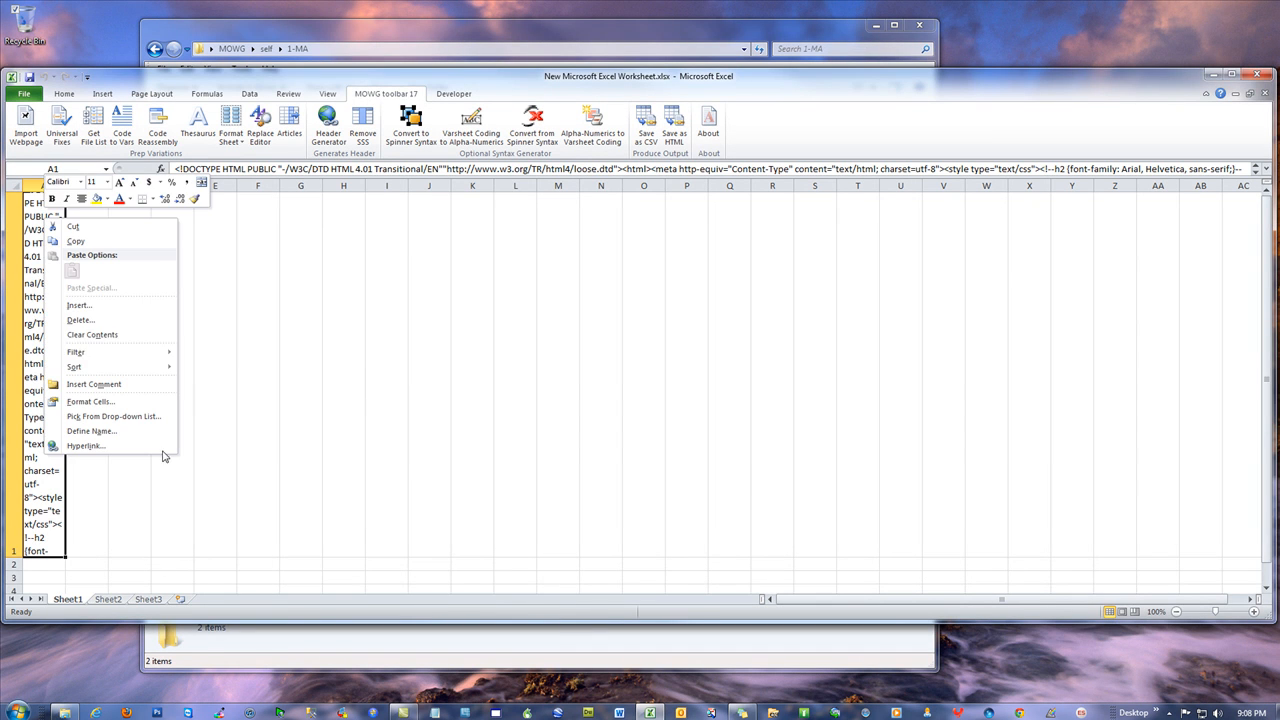
pyautogui.click(100, 325)
pyautogui.click(67, 356)
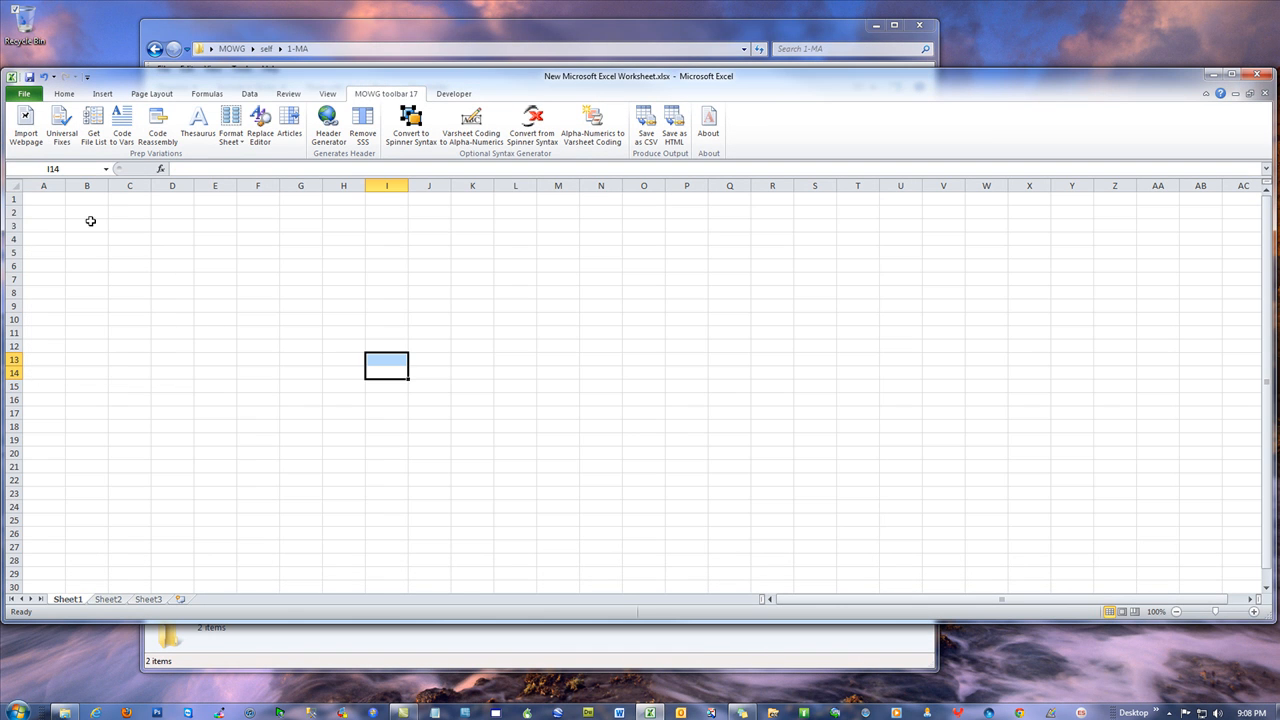
# Import the TFAN Online Marketing Solutions page HTML into A1
pyautogui.click(27, 133)
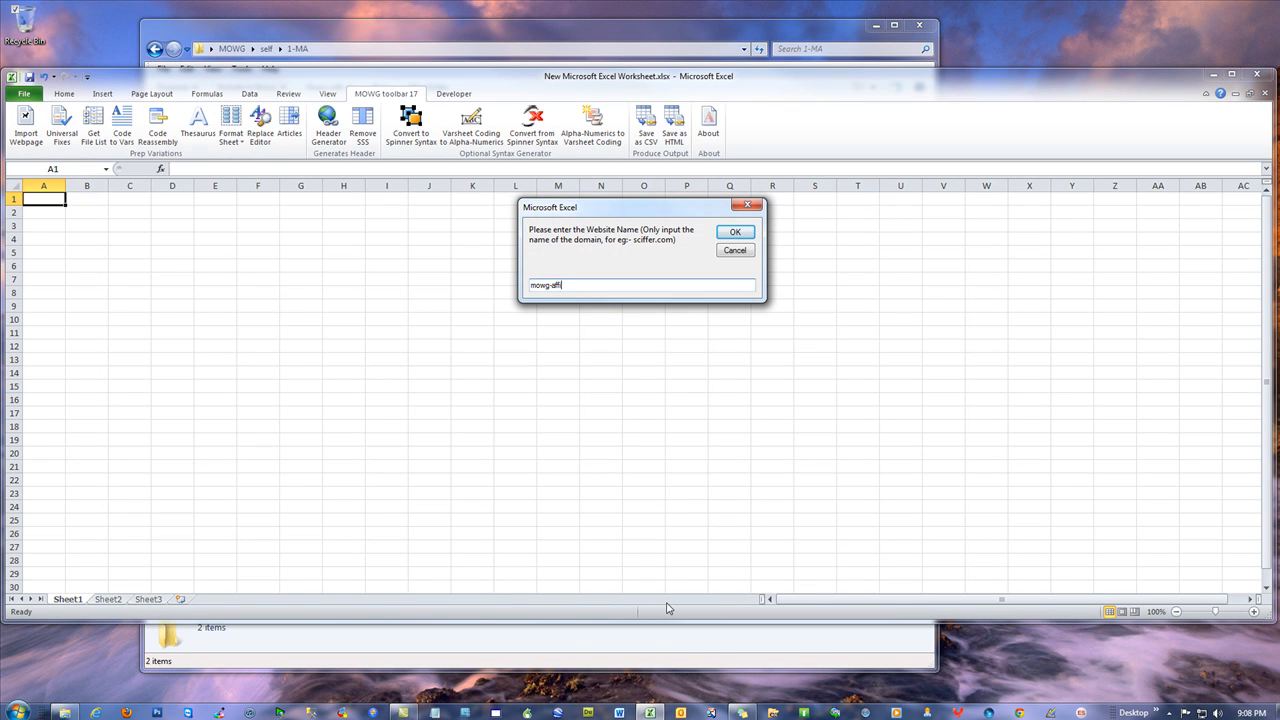
pyautogui.press('Return')
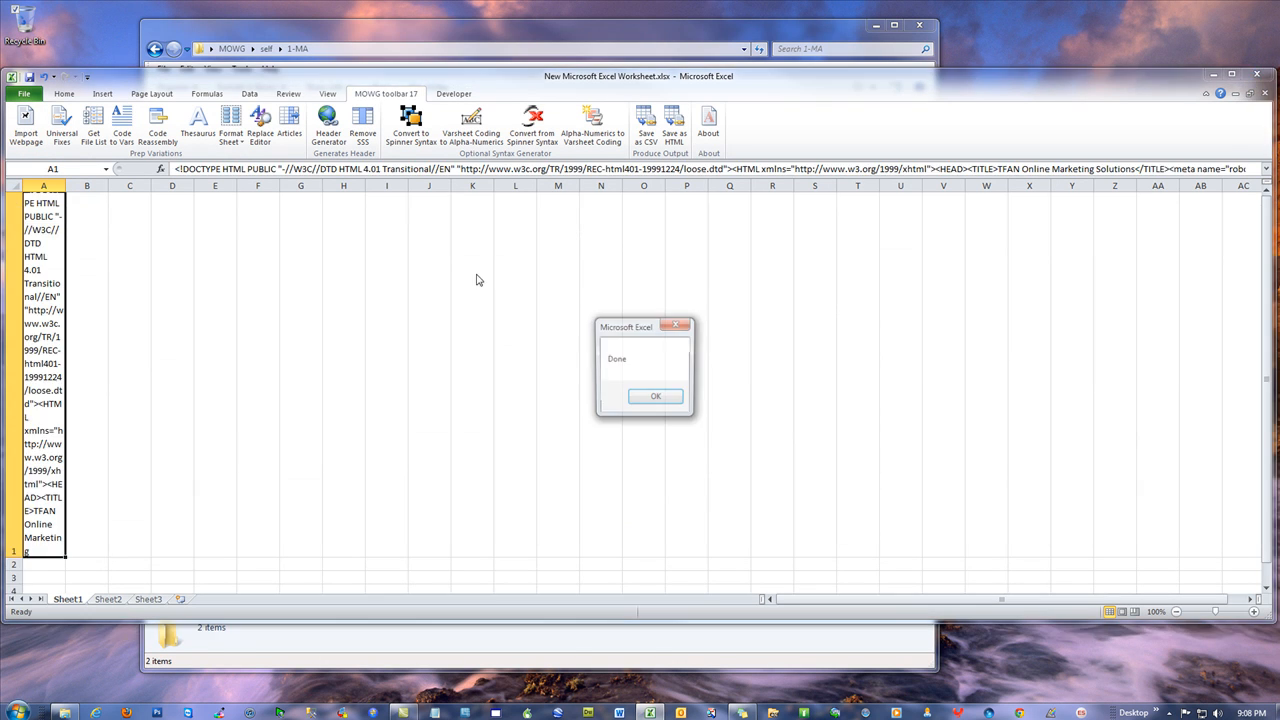
pyautogui.click(657, 398)
# Change the B34 replacement domain to mowg-affiliate.com and update the sheet
pyautogui.click(61, 125)
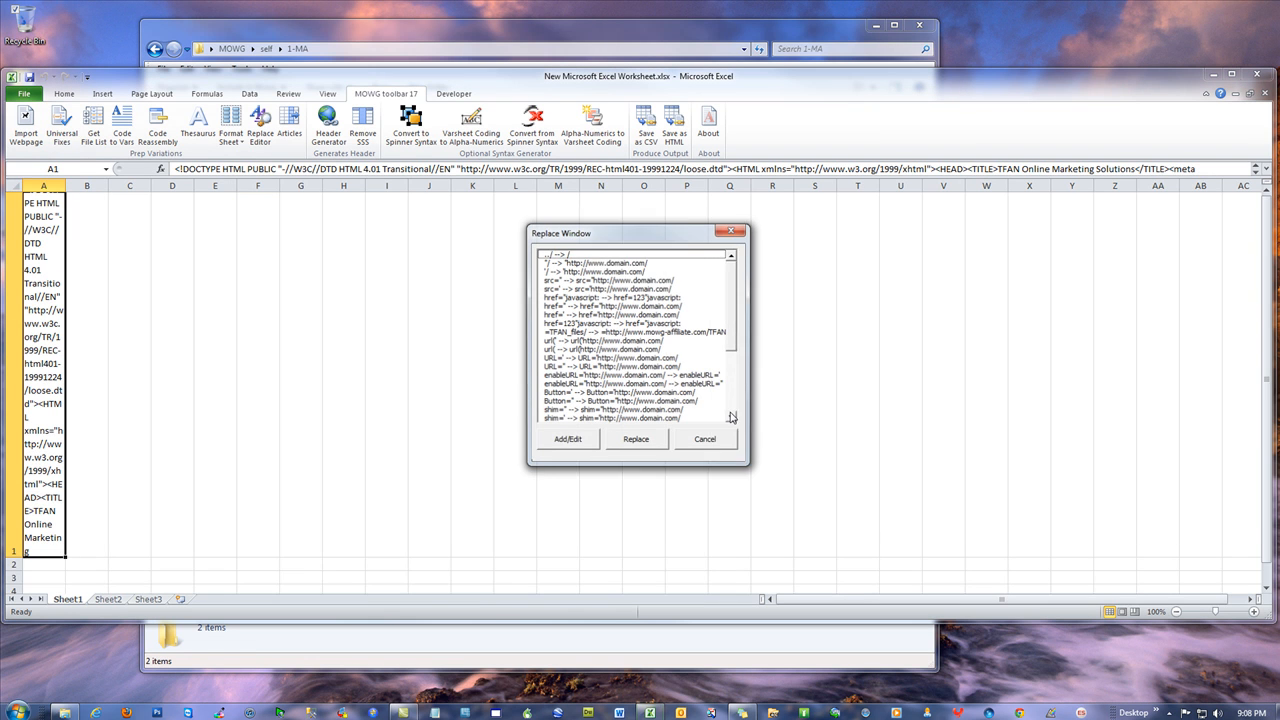
pyautogui.click(573, 440)
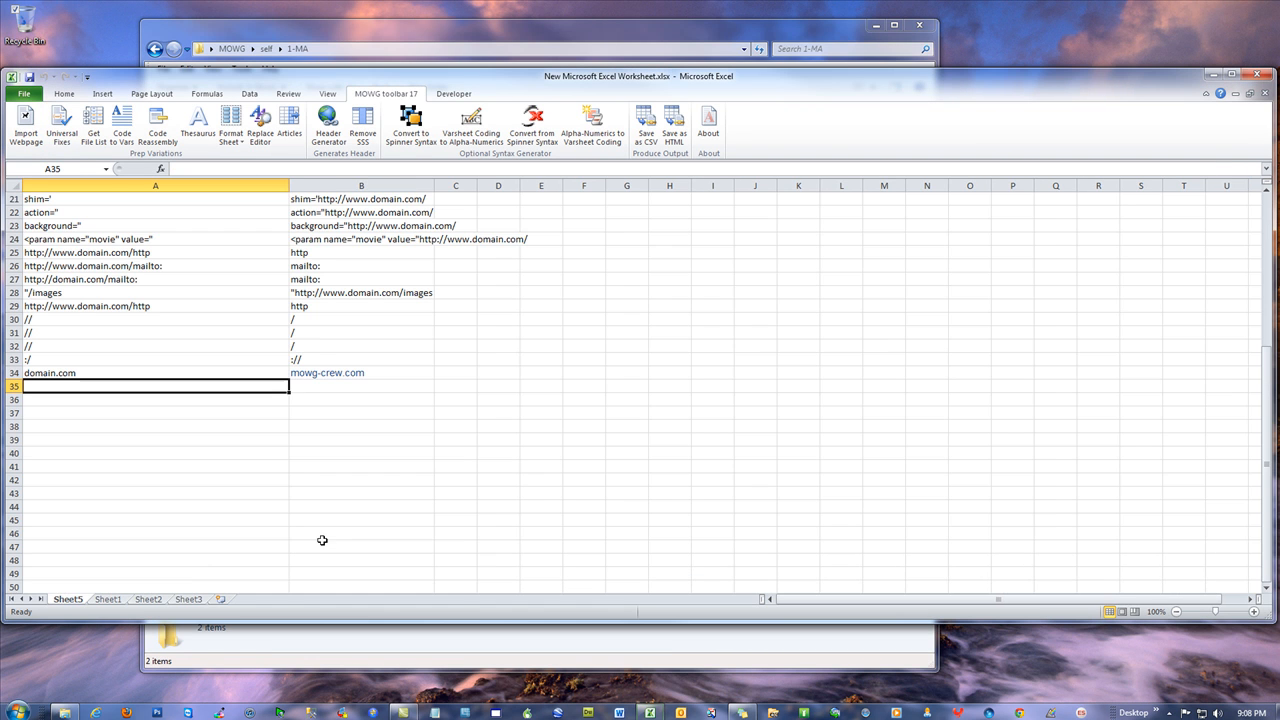
pyautogui.click(330, 372)
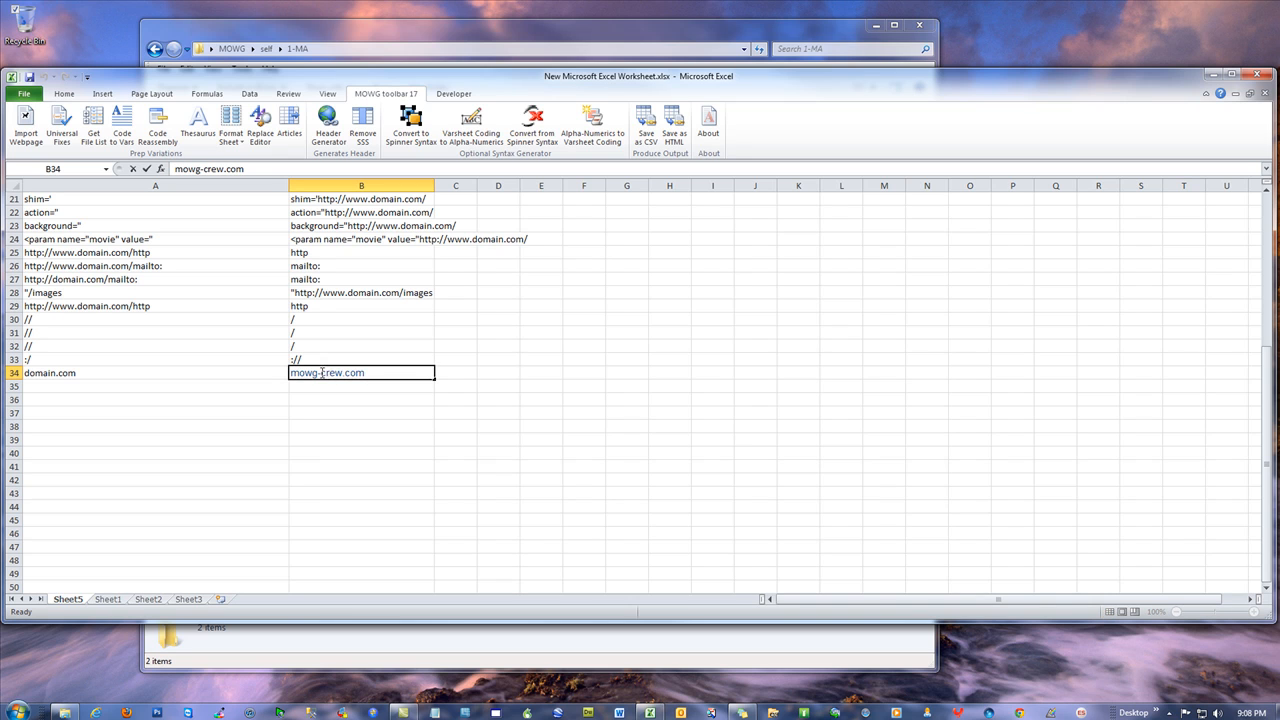
pyautogui.write('affiliat')
pyautogui.click(428, 317)
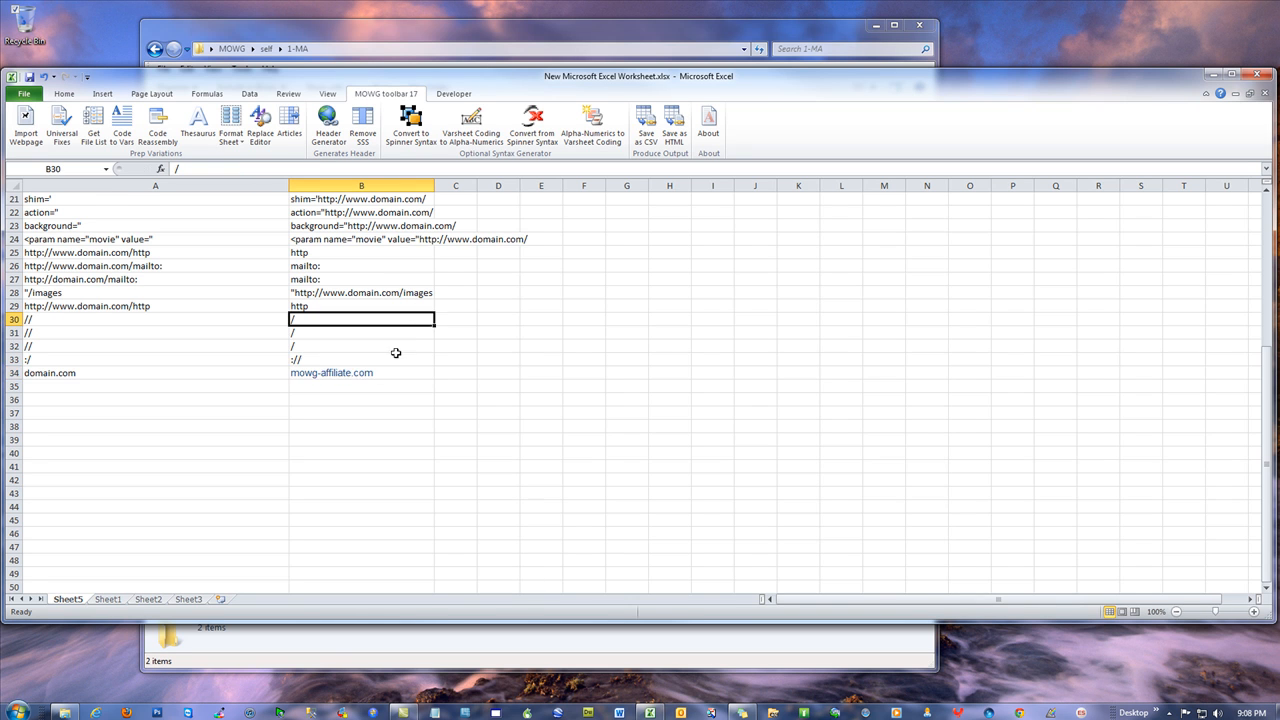
pyautogui.scroll(7, 394, 354)
pyautogui.click(362, 243)
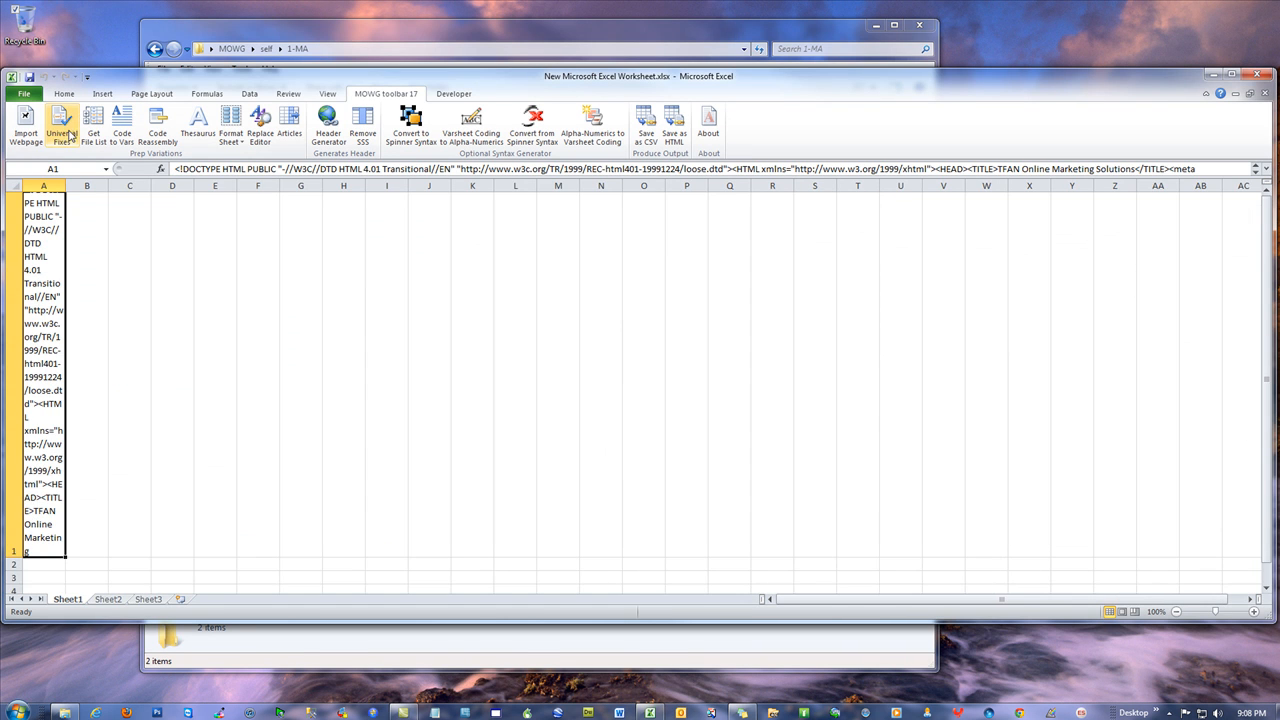
# Apply the replacements, save the HTML over index.html, and minimize Excel
pyautogui.click(62, 125)
pyautogui.click(638, 447)
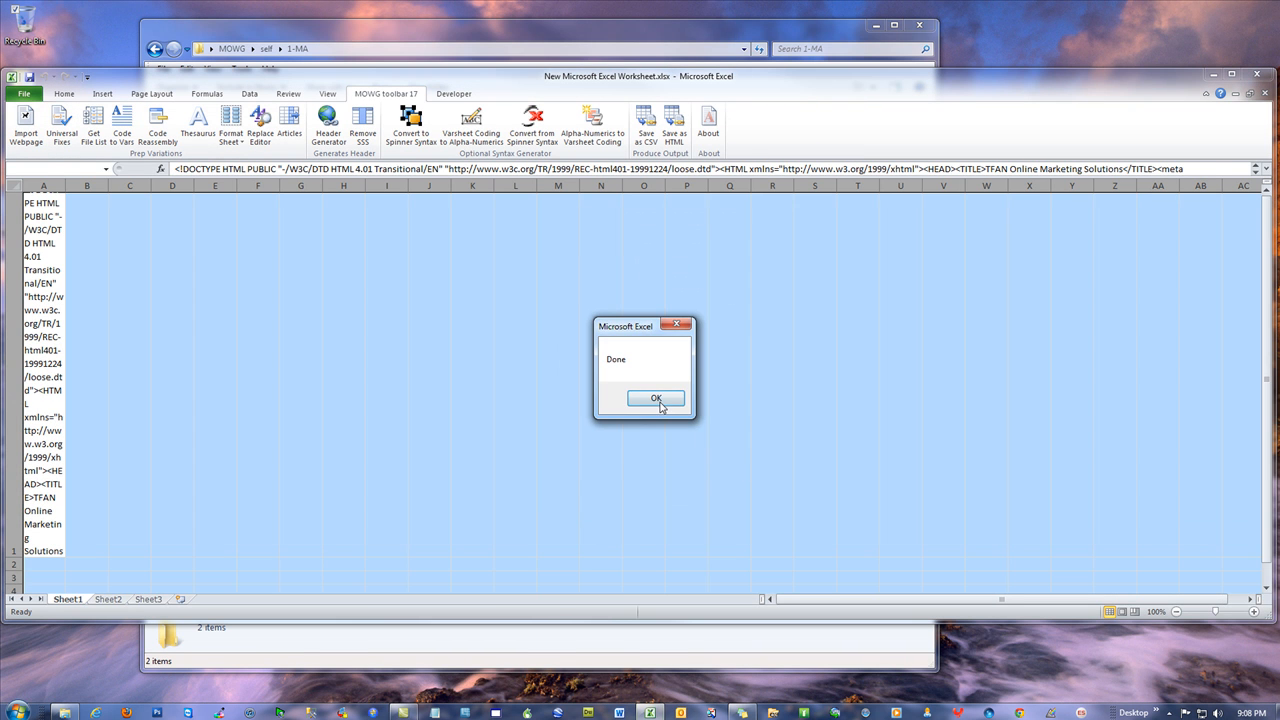
pyautogui.click(655, 402)
pyautogui.click(677, 137)
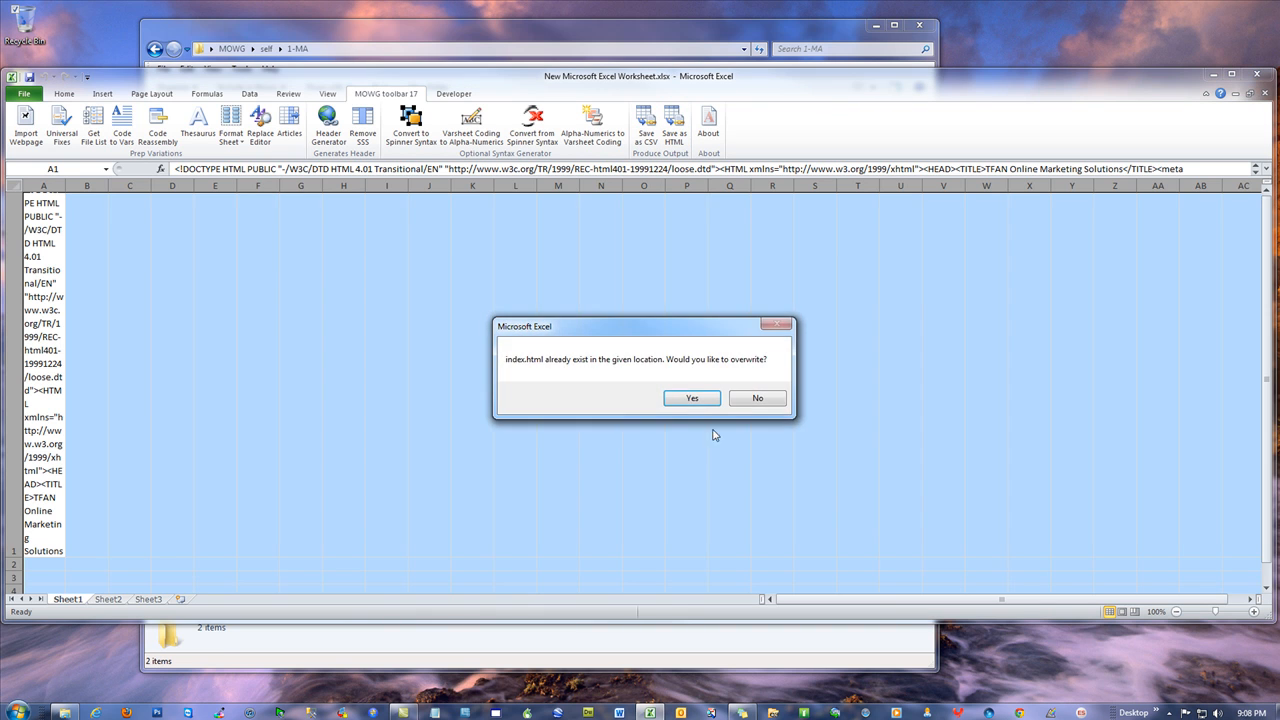
pyautogui.click(690, 399)
pyautogui.click(654, 399)
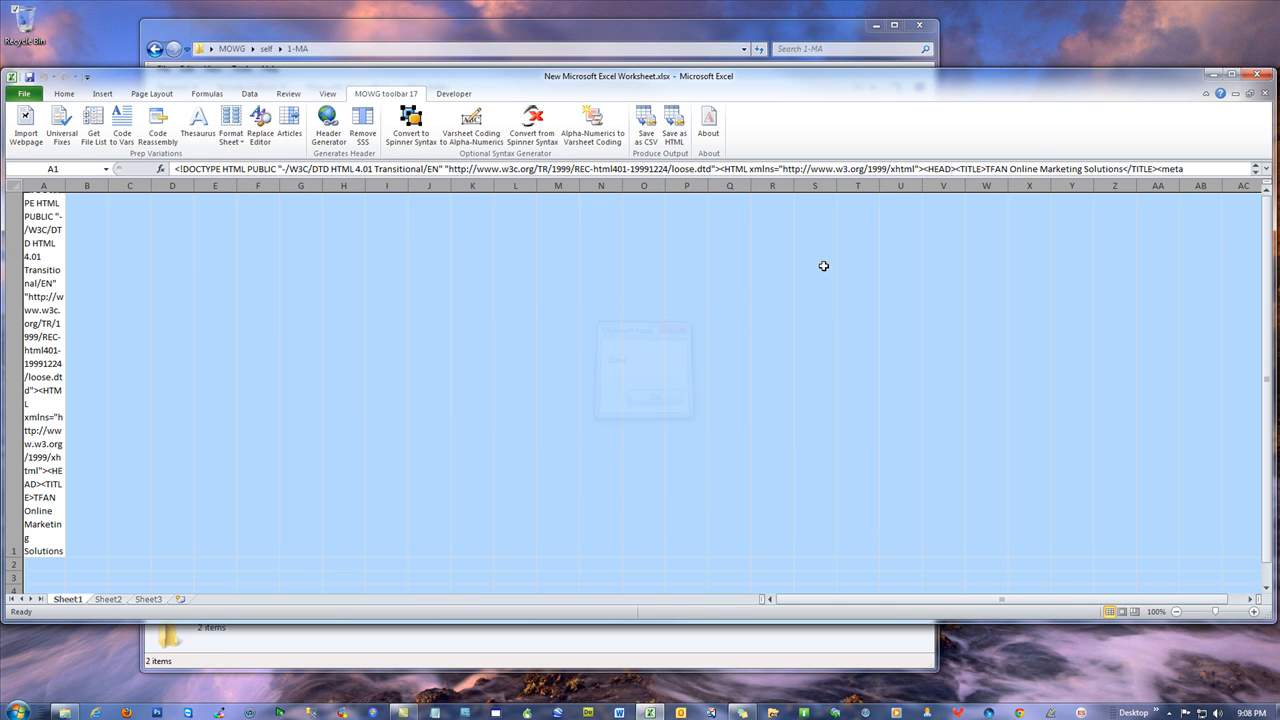
pyautogui.click(1214, 70)
pyautogui.doubleClick(406, 130)
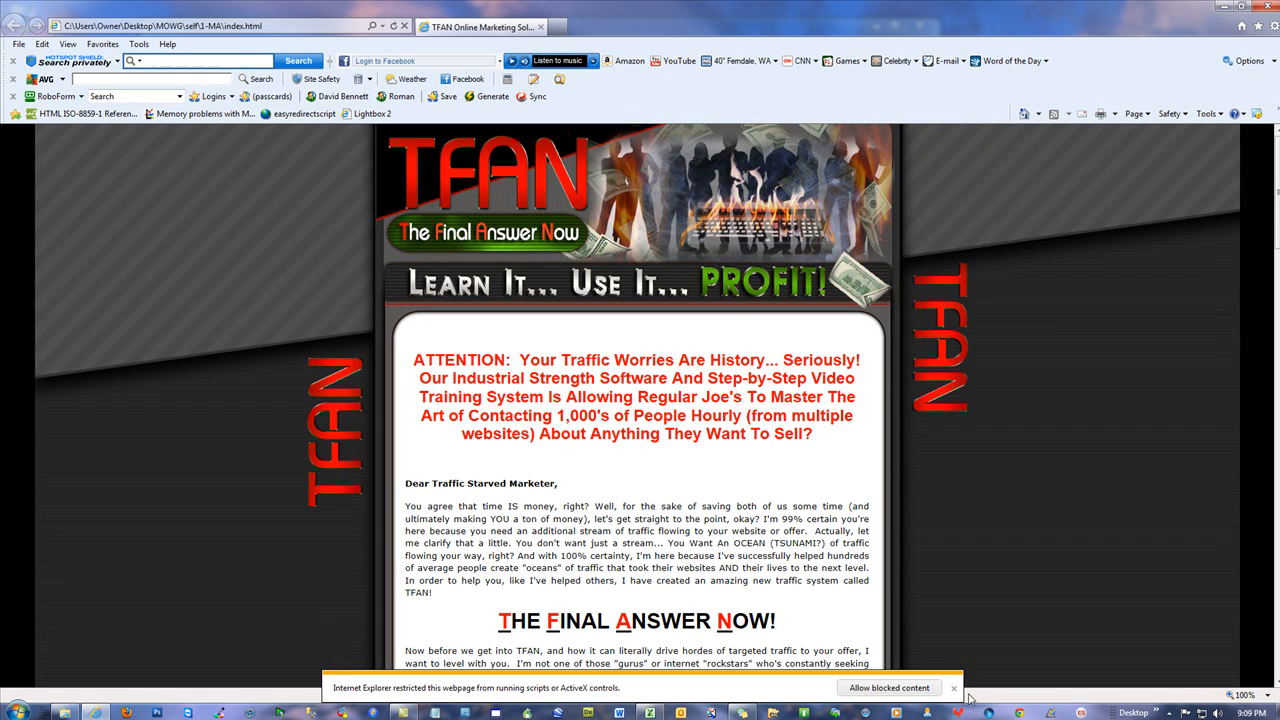
pyautogui.click(905, 688)
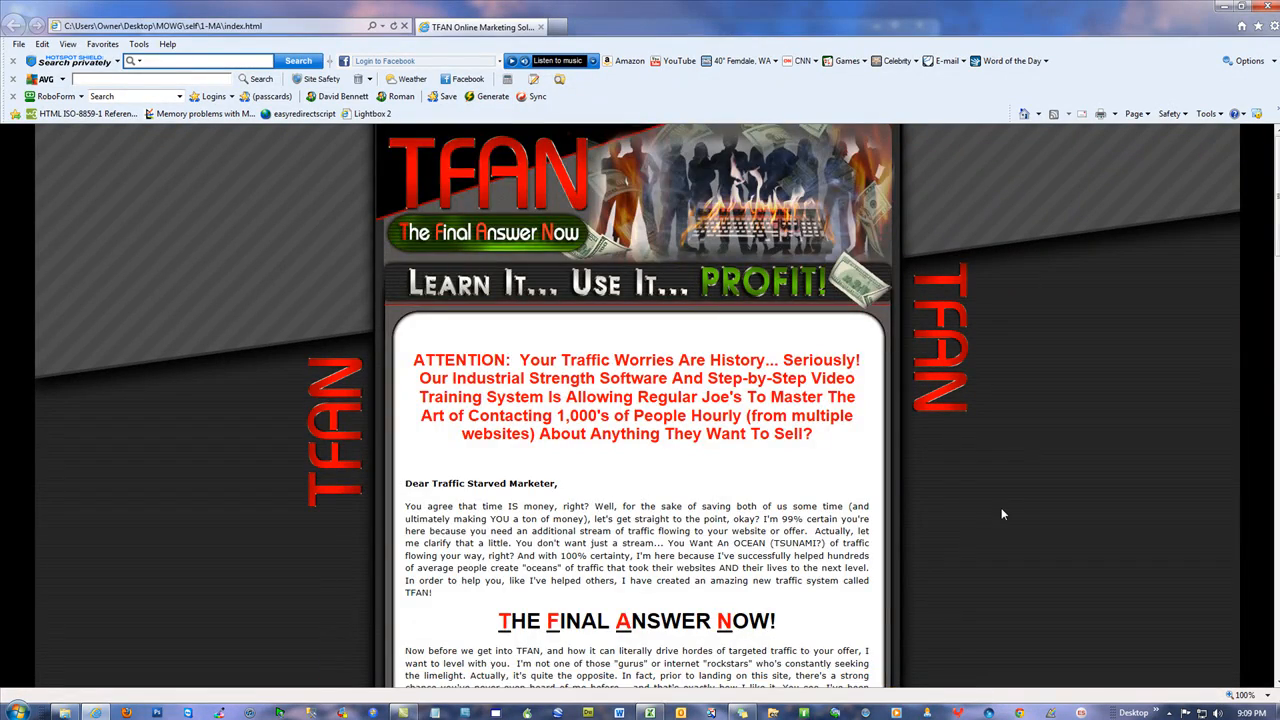
pyautogui.scroll(-5, 1007, 495)
pyautogui.scroll(-5, 1011, 402)
pyautogui.scroll(-10, 1016, 410)
pyautogui.scroll(20, 1029, 205)
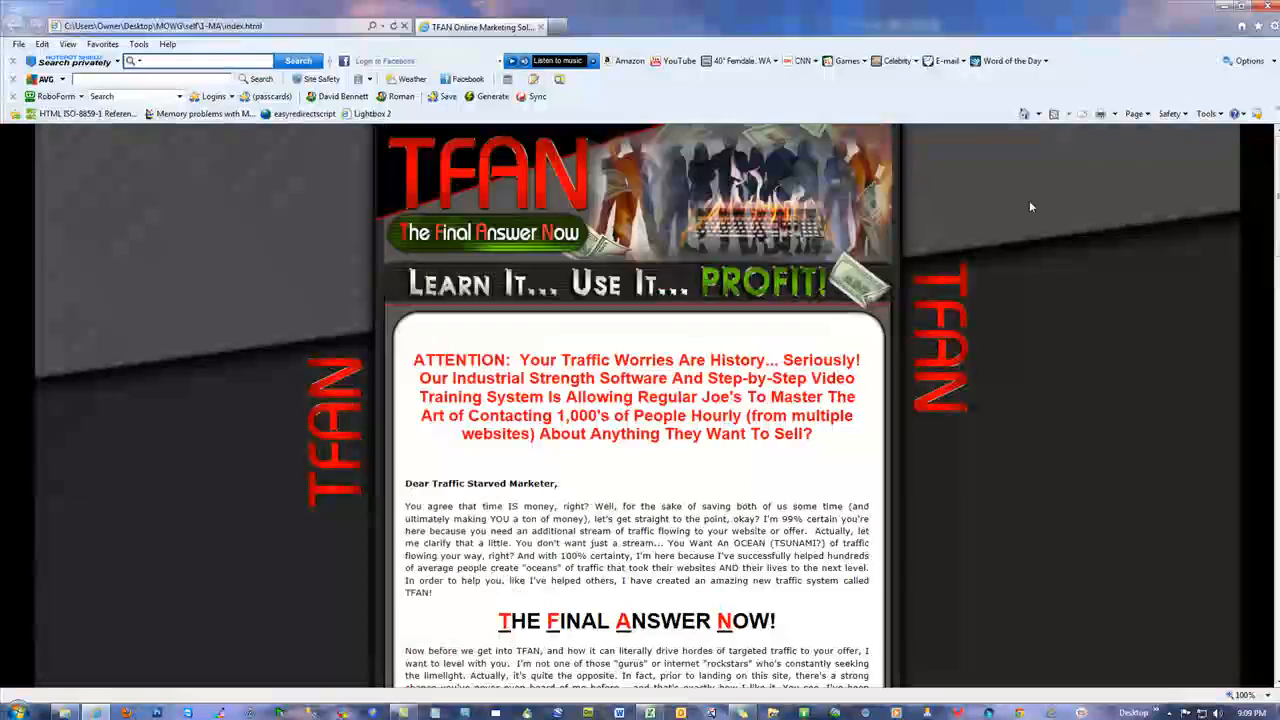
pyautogui.click(1267, 7)
pyautogui.click(502, 359)
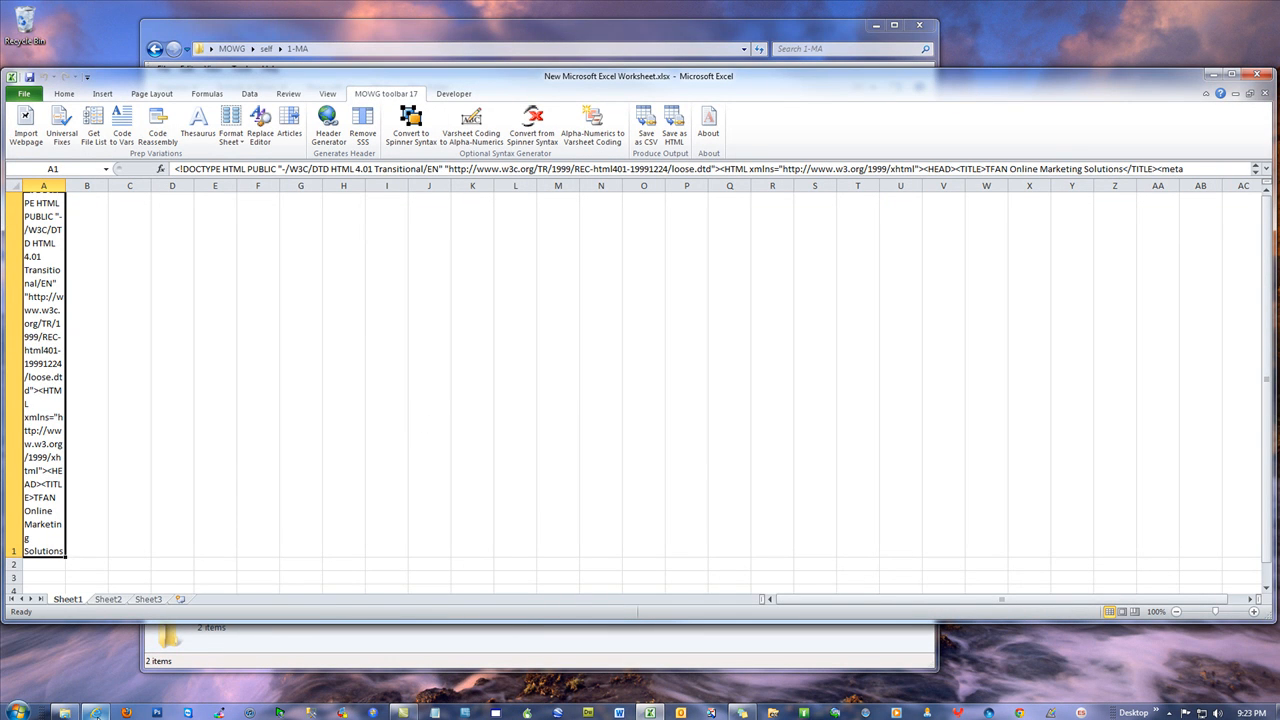
# Bring the TFAN page forward in Internet Explorer and view its HTML source
pyautogui.moveTo(95, 712)
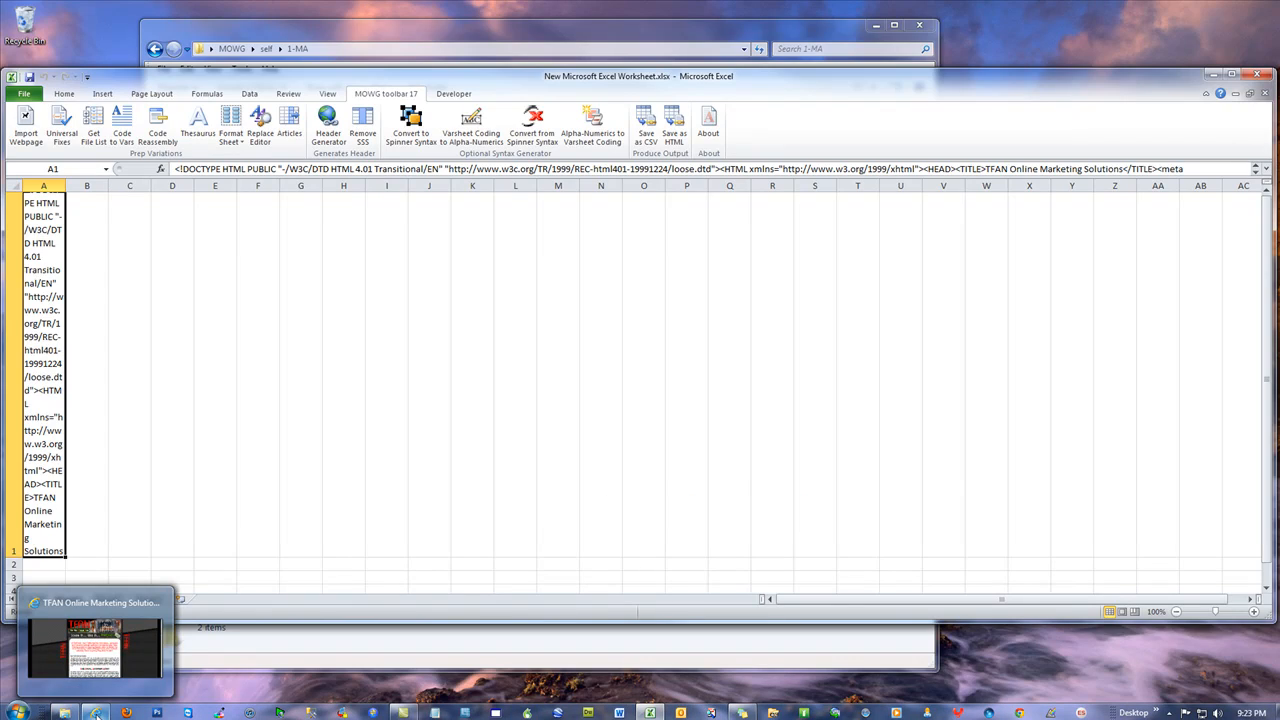
pyautogui.click(95, 712)
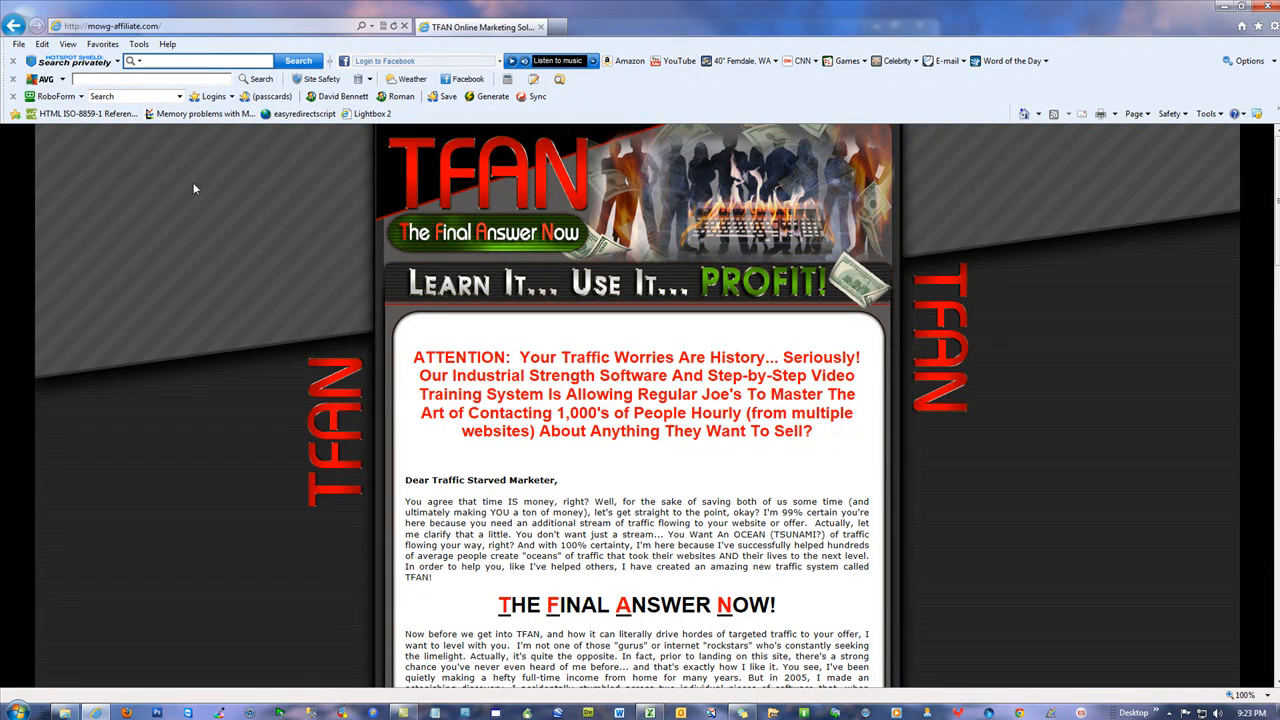
pyautogui.rightClick(196, 178)
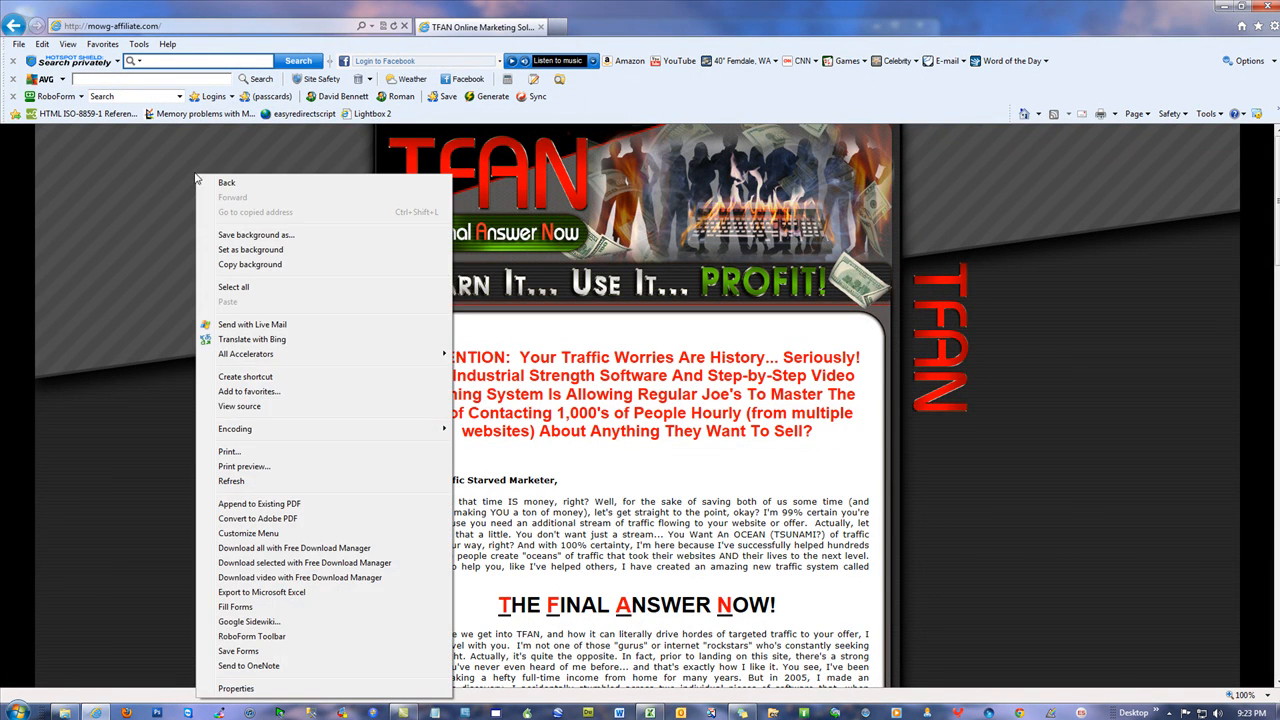
pyautogui.click(258, 407)
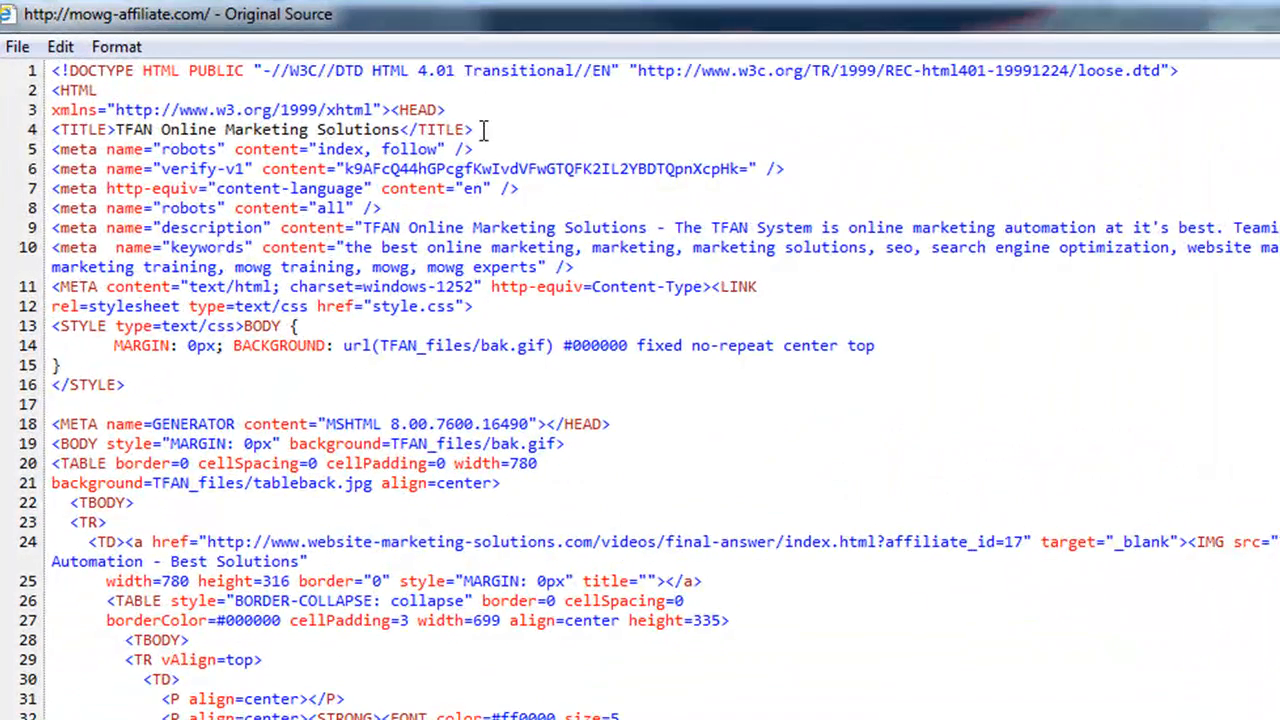
# Select the TITLE line on line 4 of the source, then close the source window
pyautogui.moveTo(365, 186); pyautogui.dragTo(308, 186)
pyautogui.moveTo(365, 130); pyautogui.dragTo(52, 140)
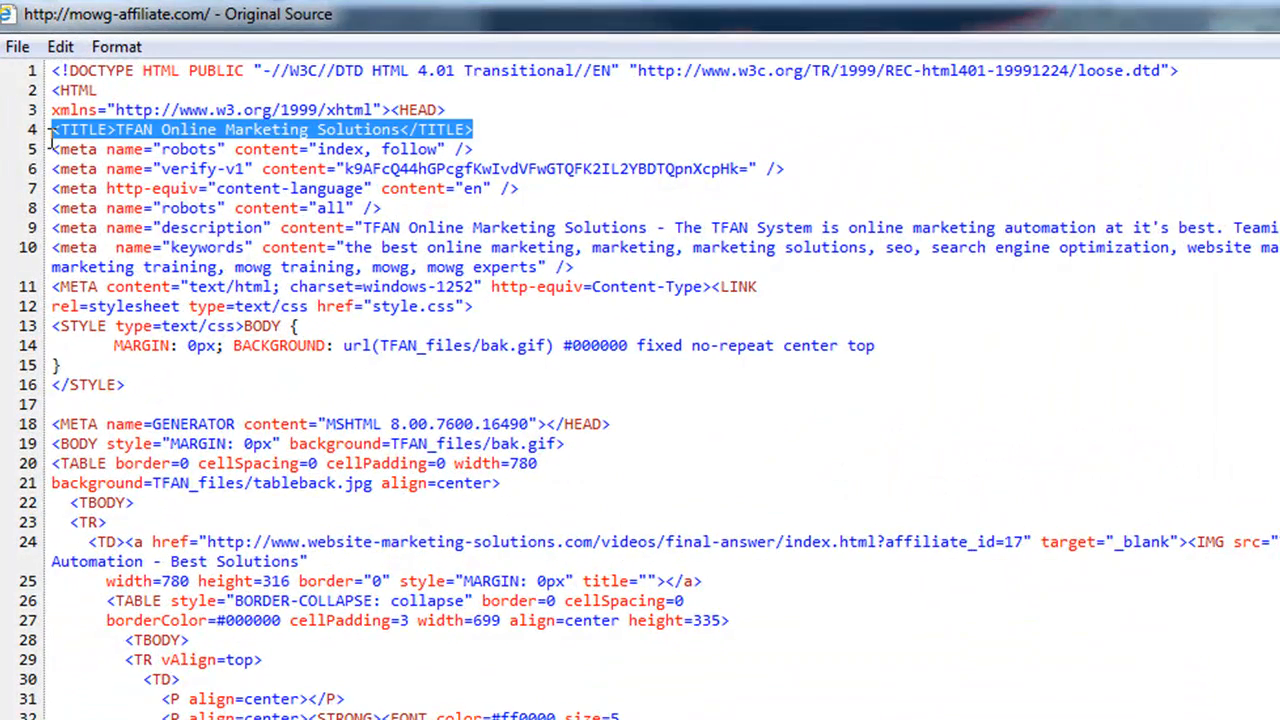
pyautogui.click(215, 188)
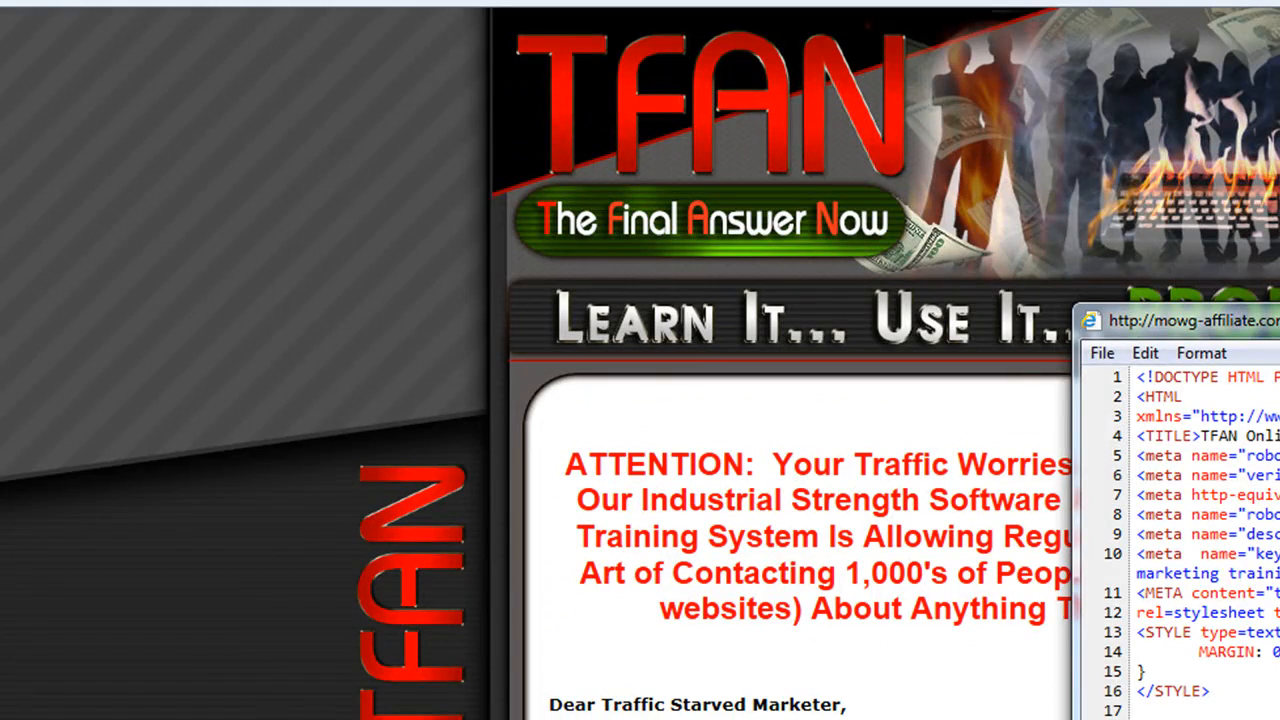
pyautogui.click(1279, 312)
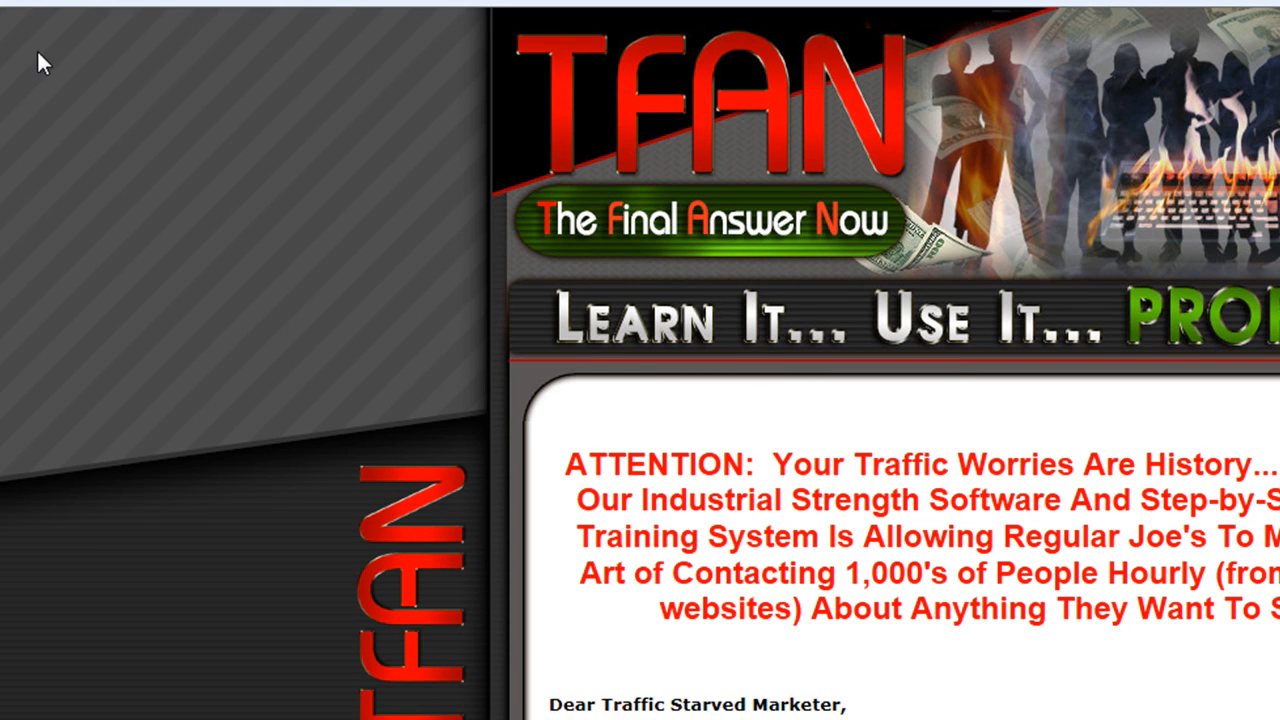
# Go from the TFAN page to the Google homepage and search for 'empower network'
pyautogui.click(37, 2)
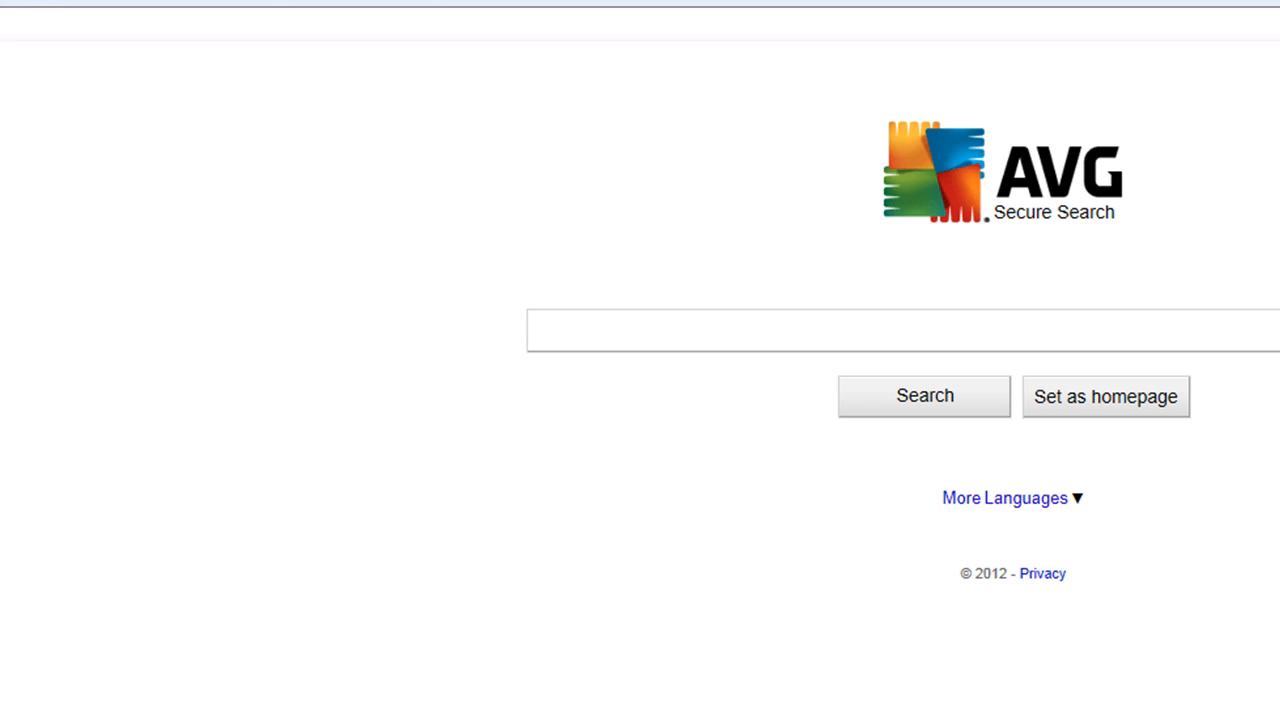
pyautogui.write('w')
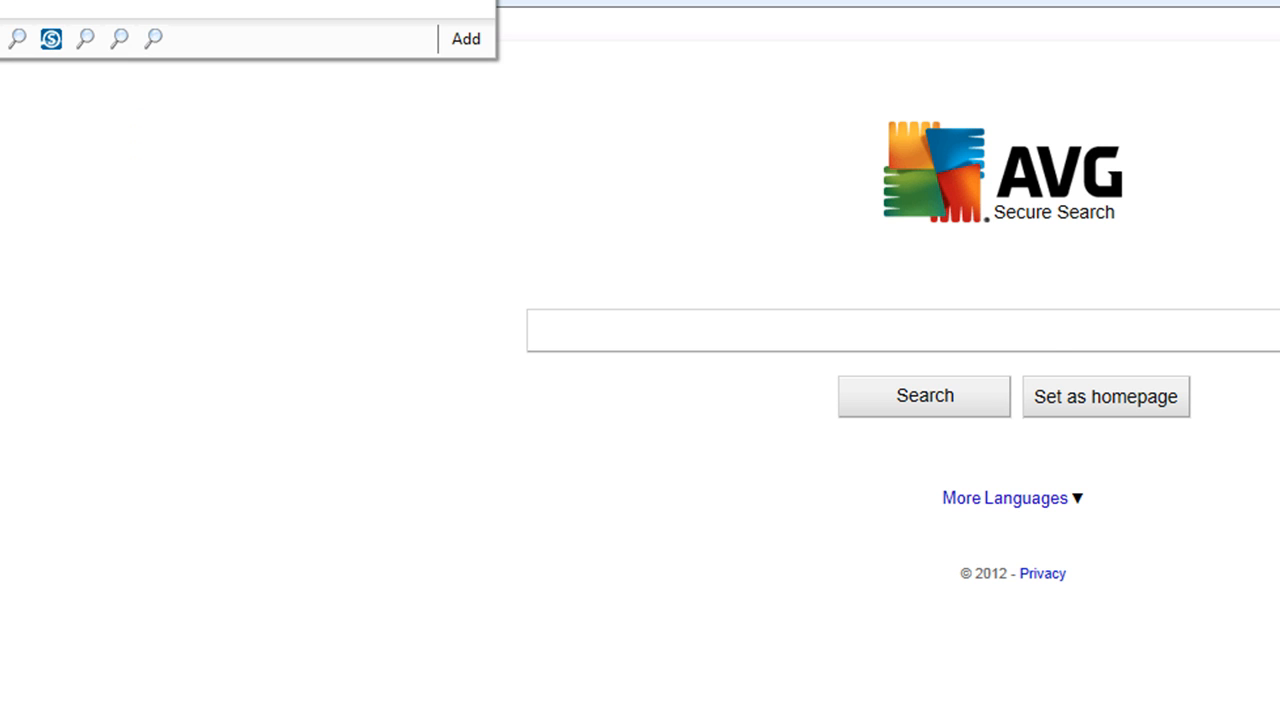
pyautogui.press('Return')
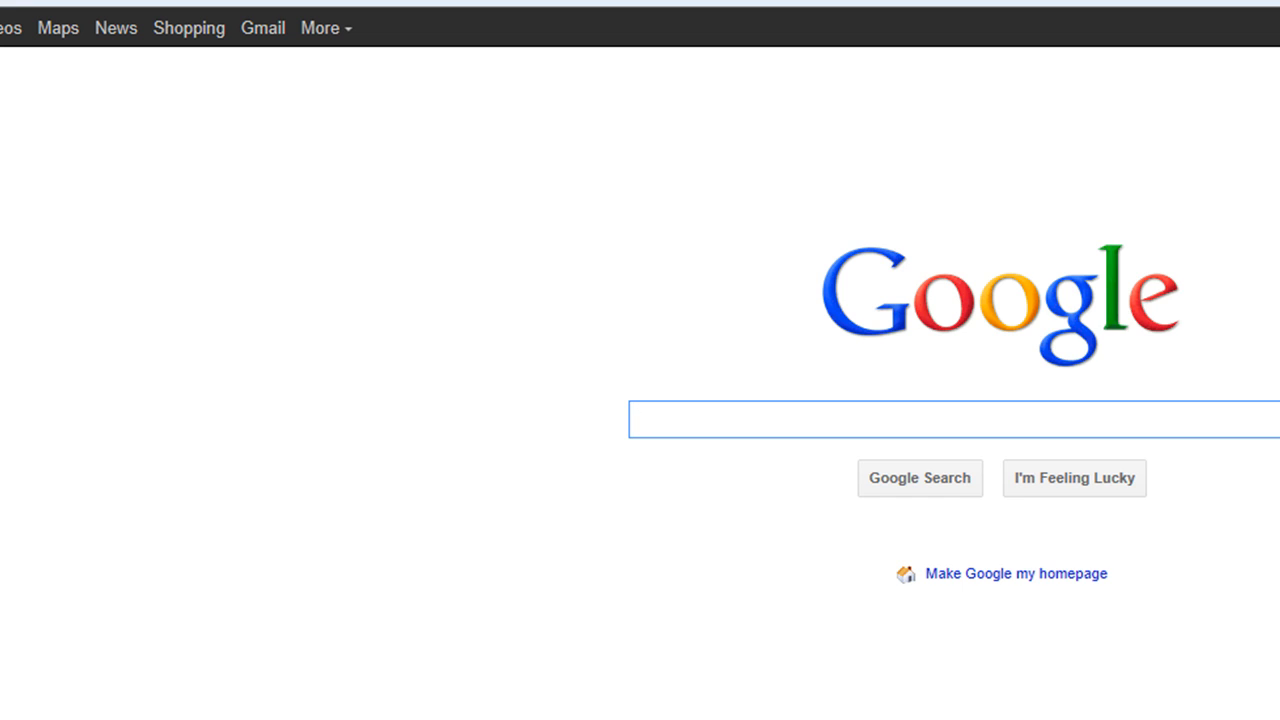
pyautogui.write('empower net')
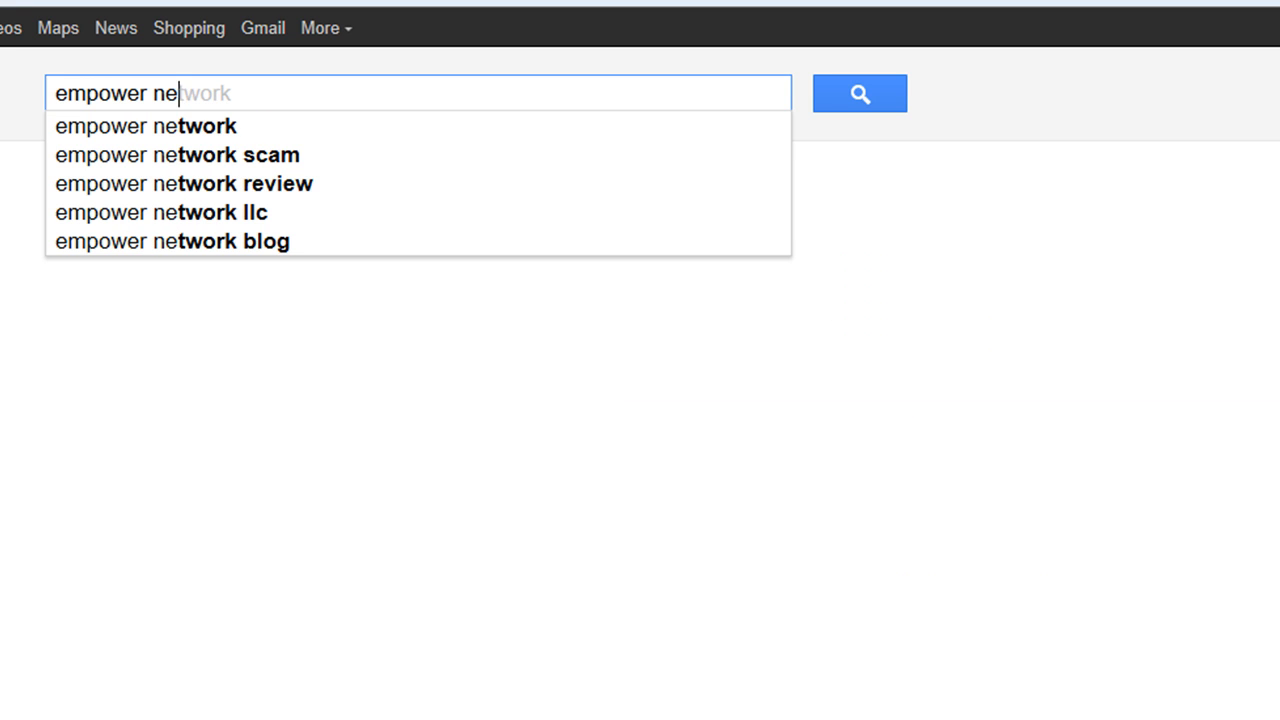
pyautogui.write('work')
pyautogui.press('Return')
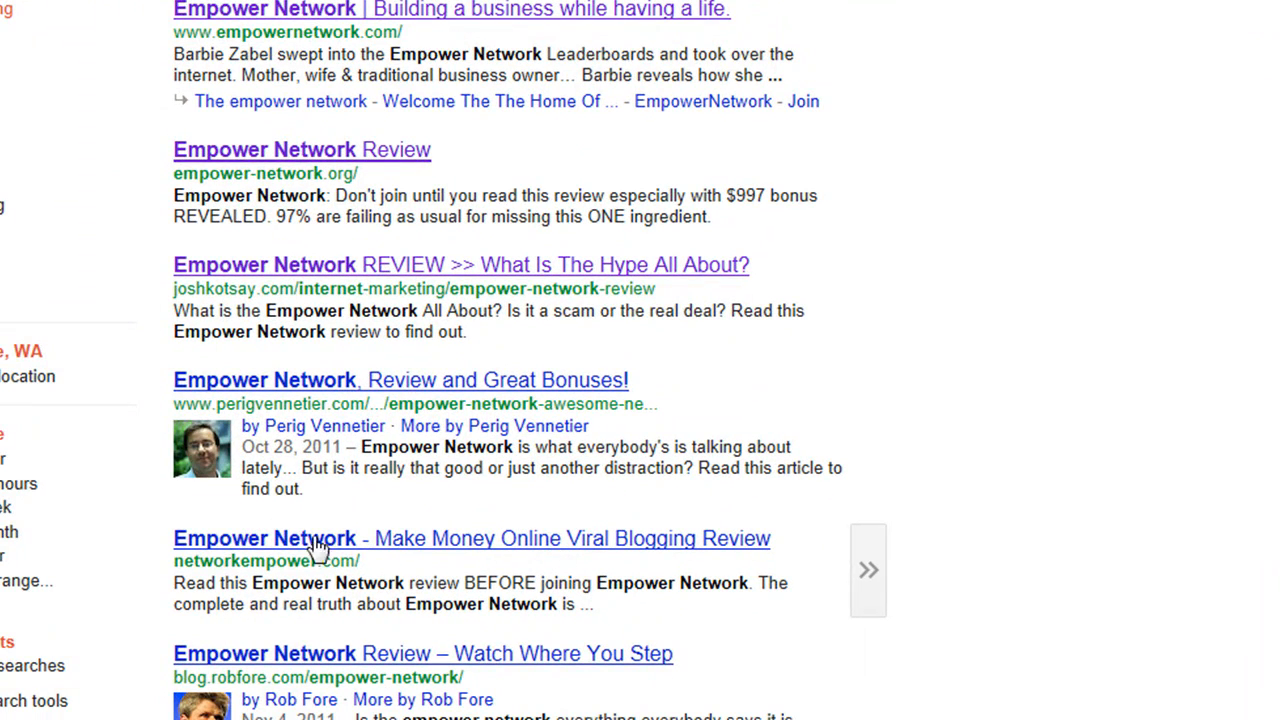
# Open the networkempower.com result, select its page title in the source, and close the source
pyautogui.click(675, 545)
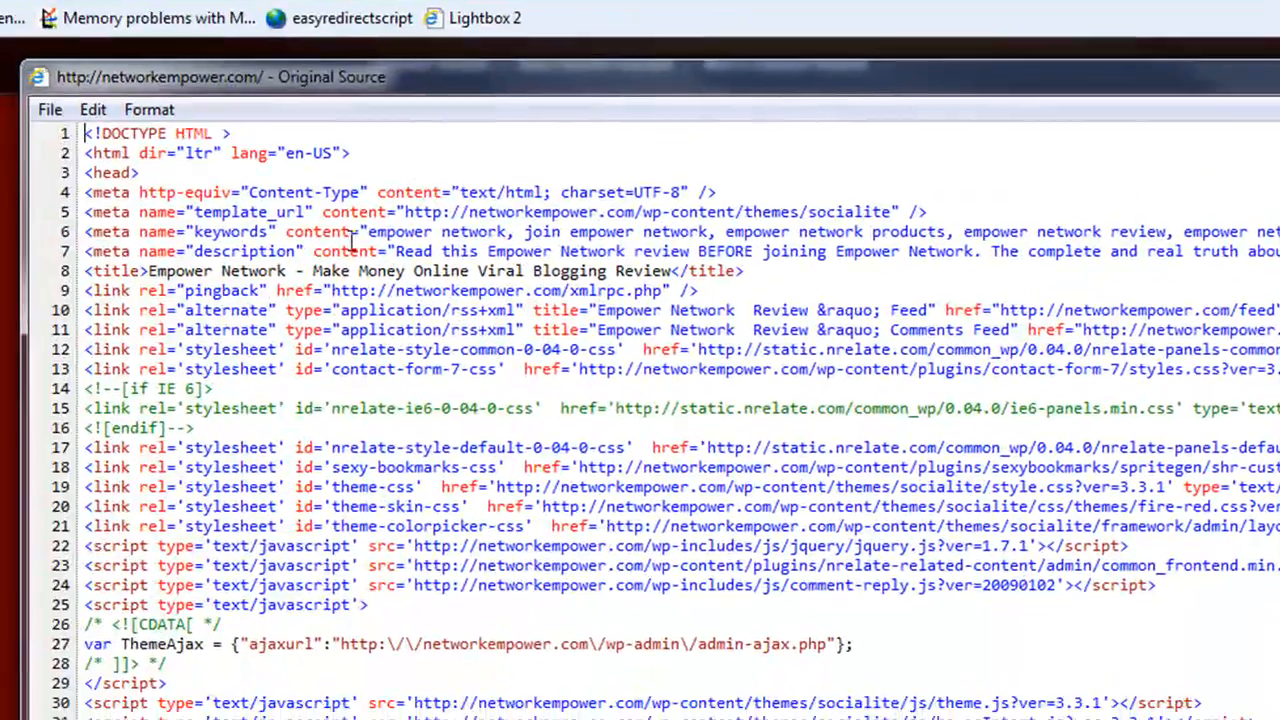
pyautogui.moveTo(671, 271); pyautogui.dragTo(148, 268)
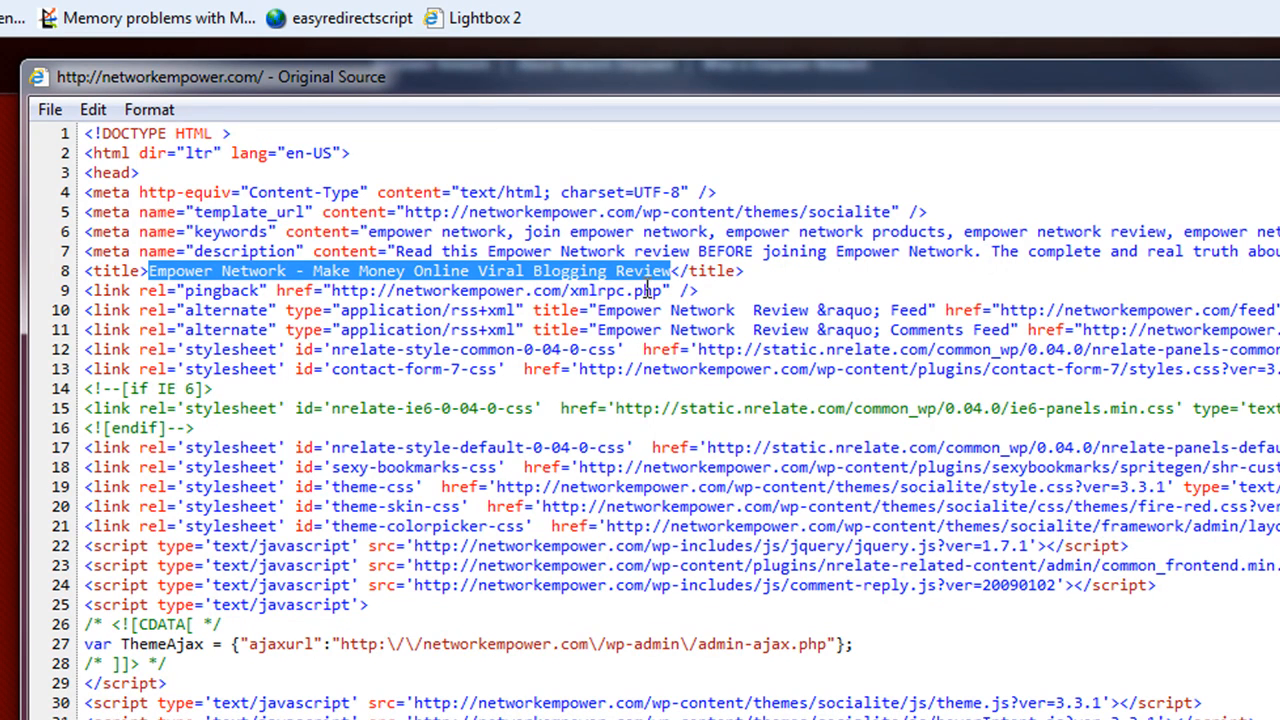
pyautogui.hotkey('alt', 'F4')
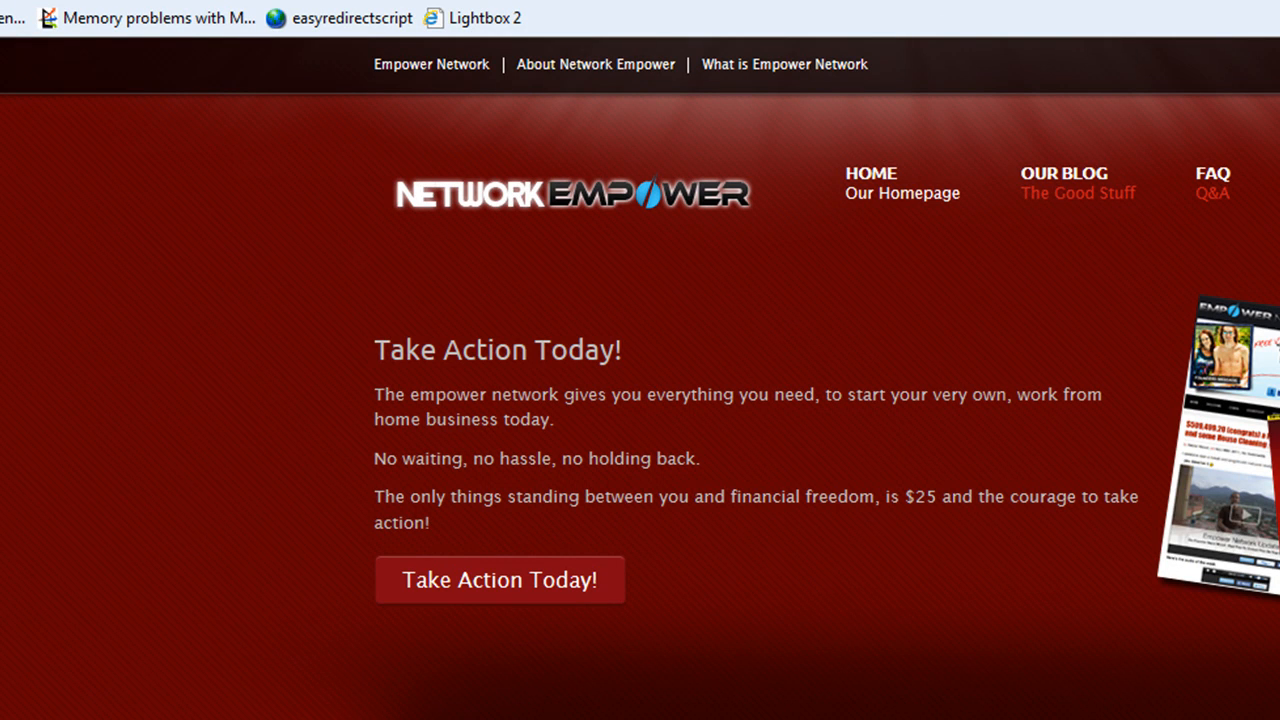
# Return to the search results, select the result's description snippet, and reopen the result
pyautogui.hotkey('alt', 'Left')
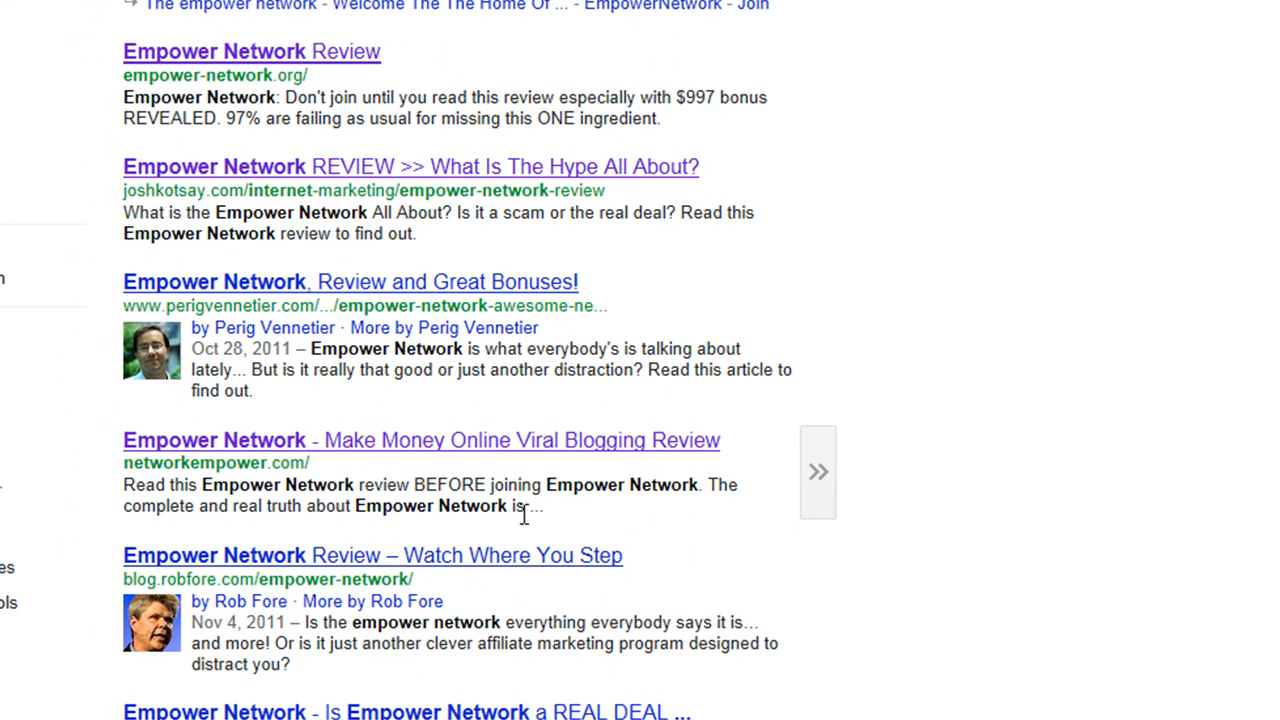
pyautogui.moveTo(554, 520); pyautogui.dragTo(289, 488)
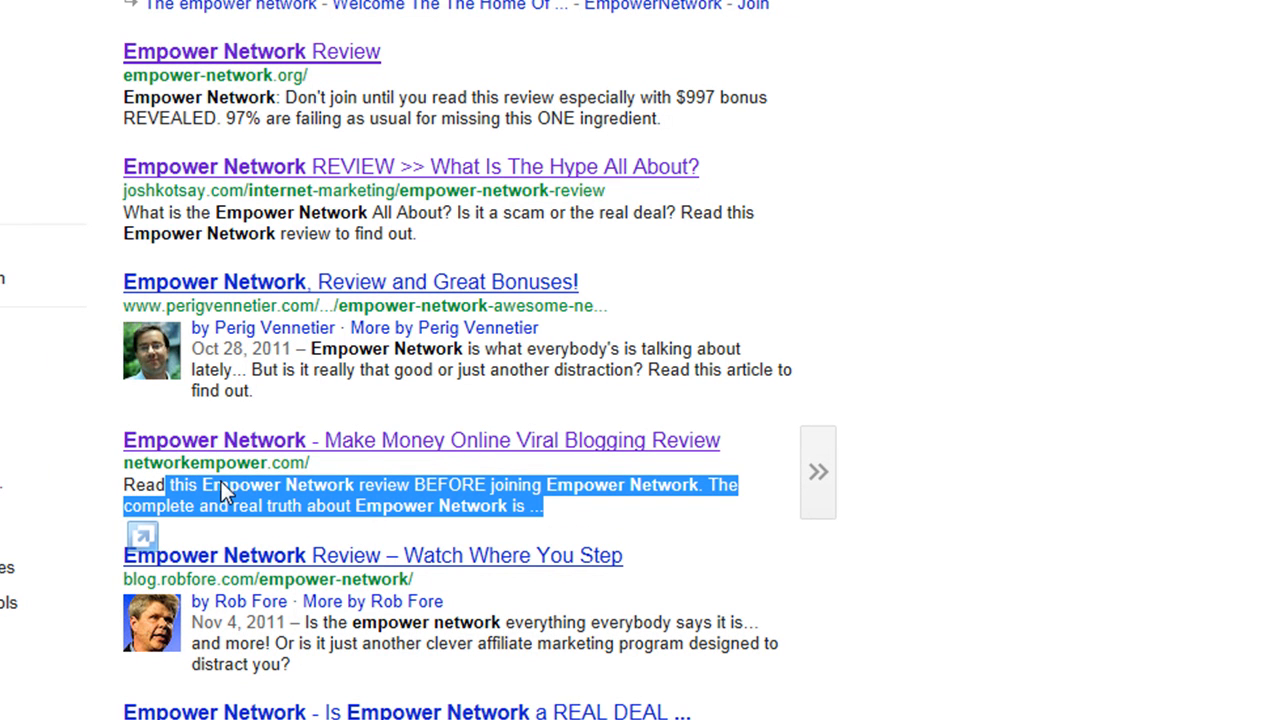
pyautogui.click(463, 442)
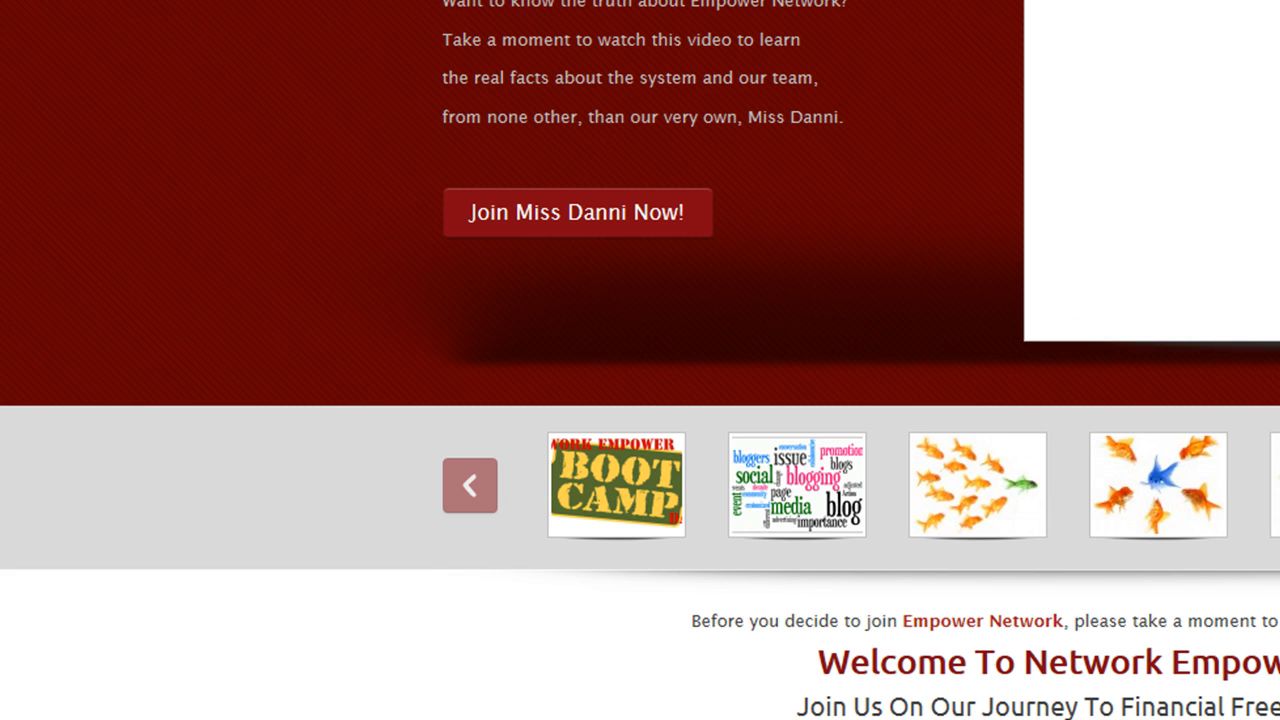
# View the Network Empower page source and select its meta description text
pyautogui.rightClick(138, 110)
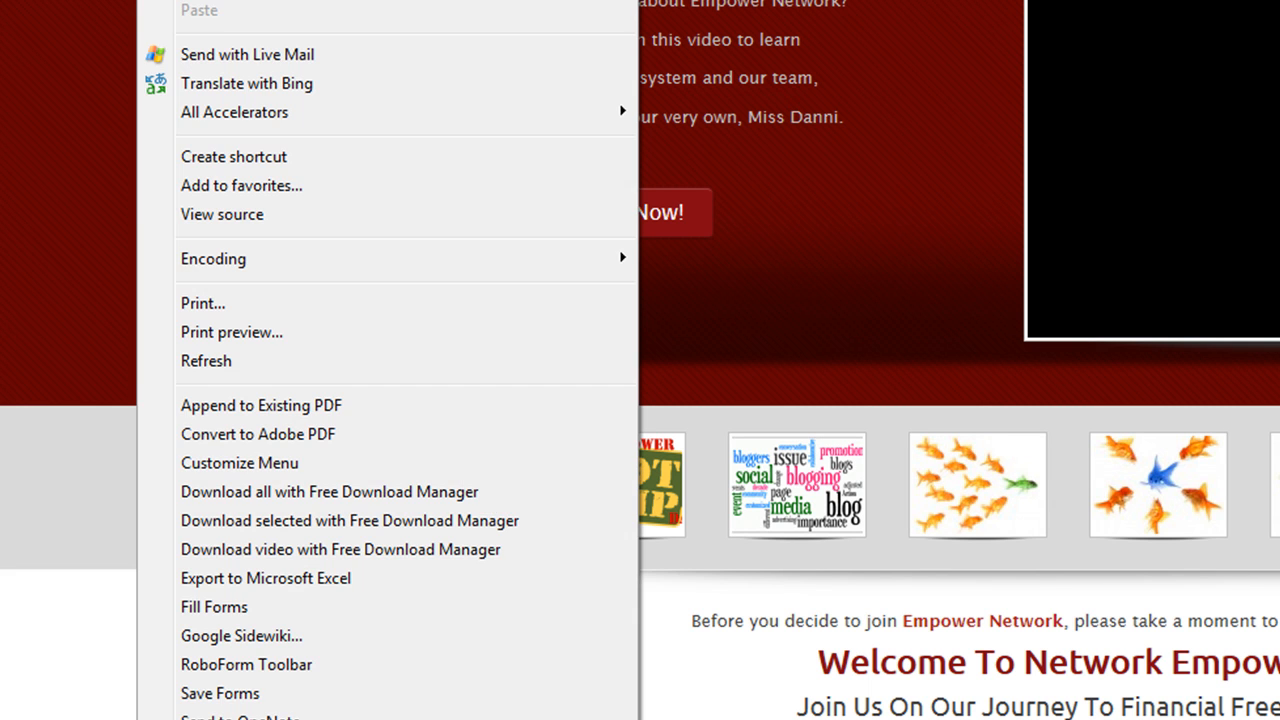
pyautogui.click(218, 214)
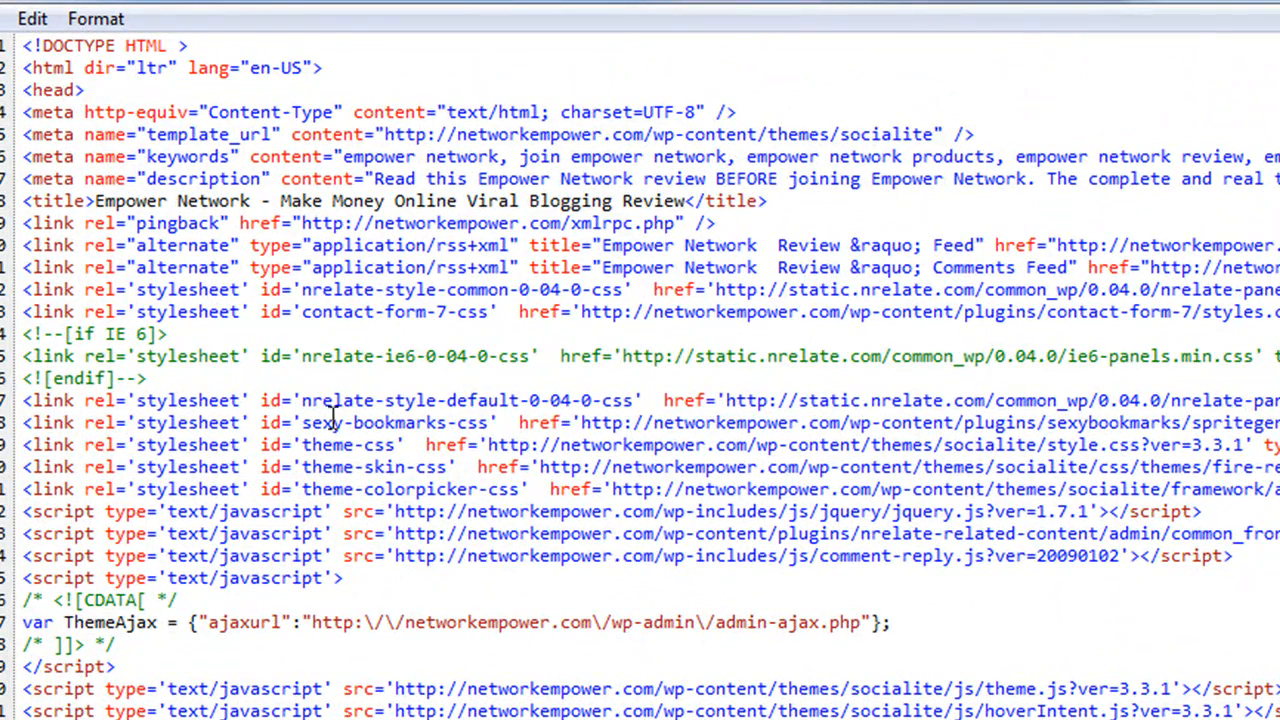
pyautogui.scroll(-4, 567, 690)
pyautogui.scroll(-2, 567, 690)
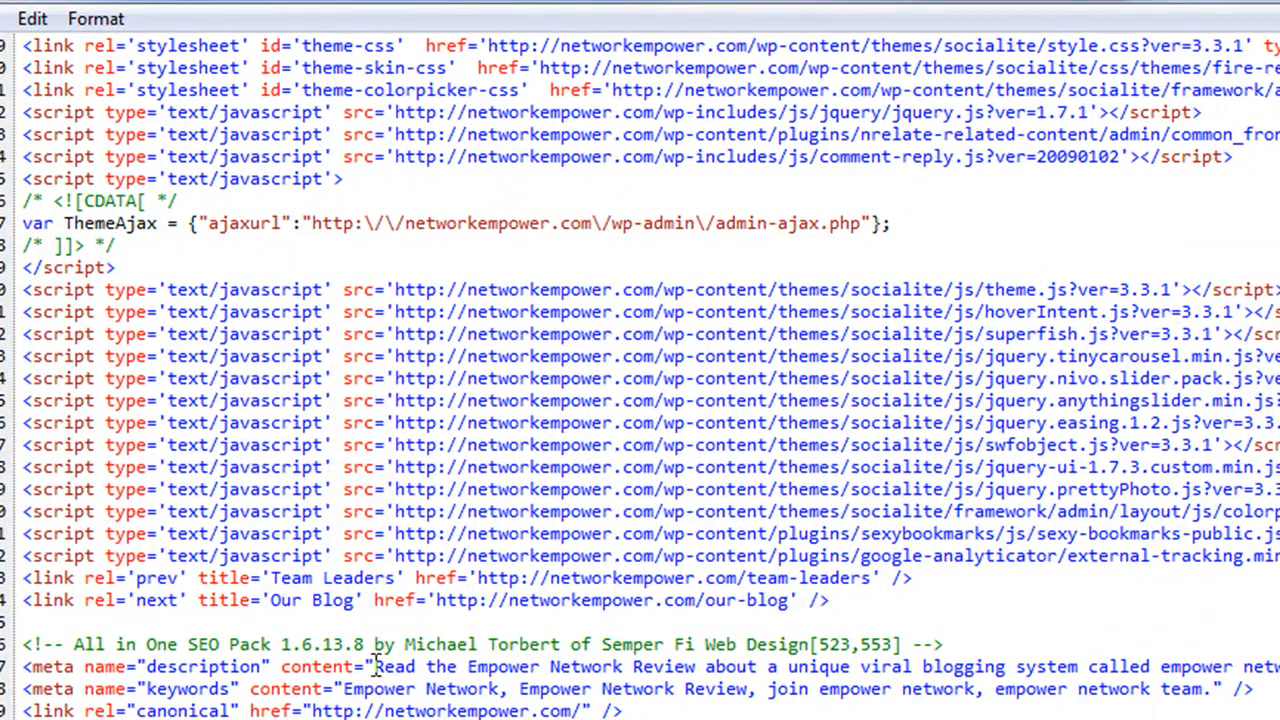
pyautogui.moveTo(372, 666); pyautogui.dragTo(1270, 662)
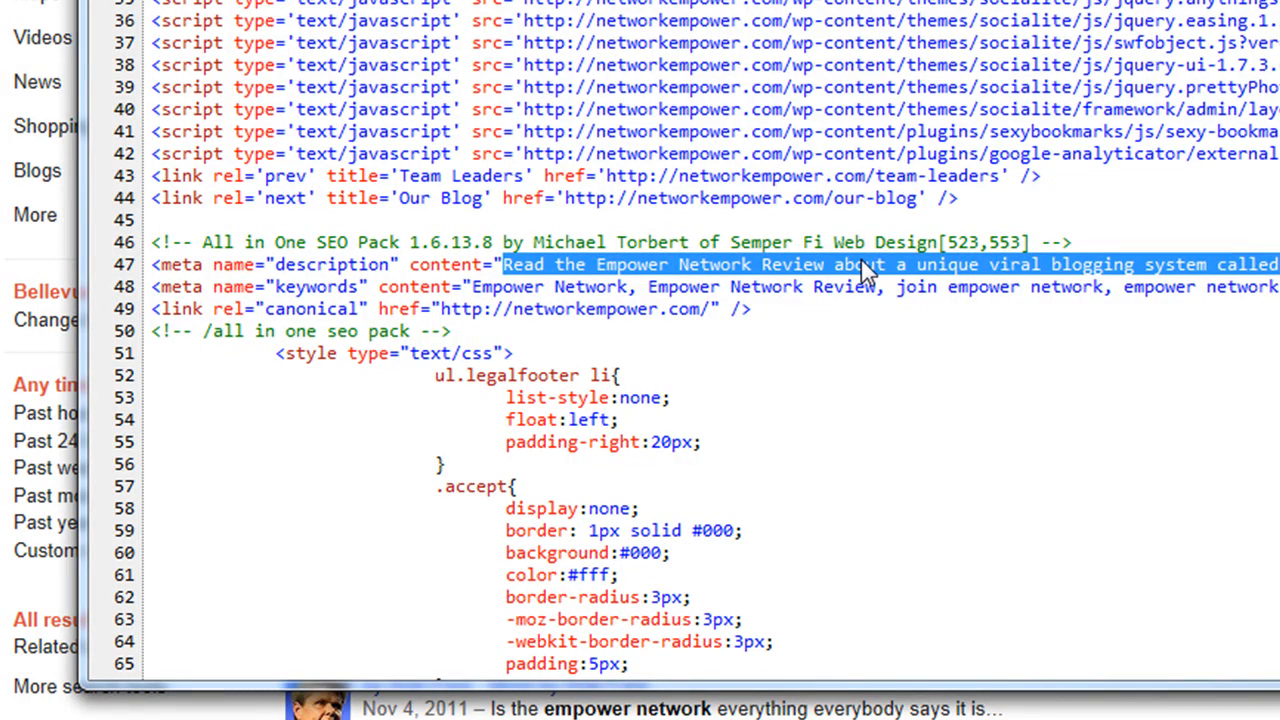
# Select the competitor's meta keywords text and highlight the 'keywords' and 'description' attribute words
pyautogui.scroll(6, 868, 265)
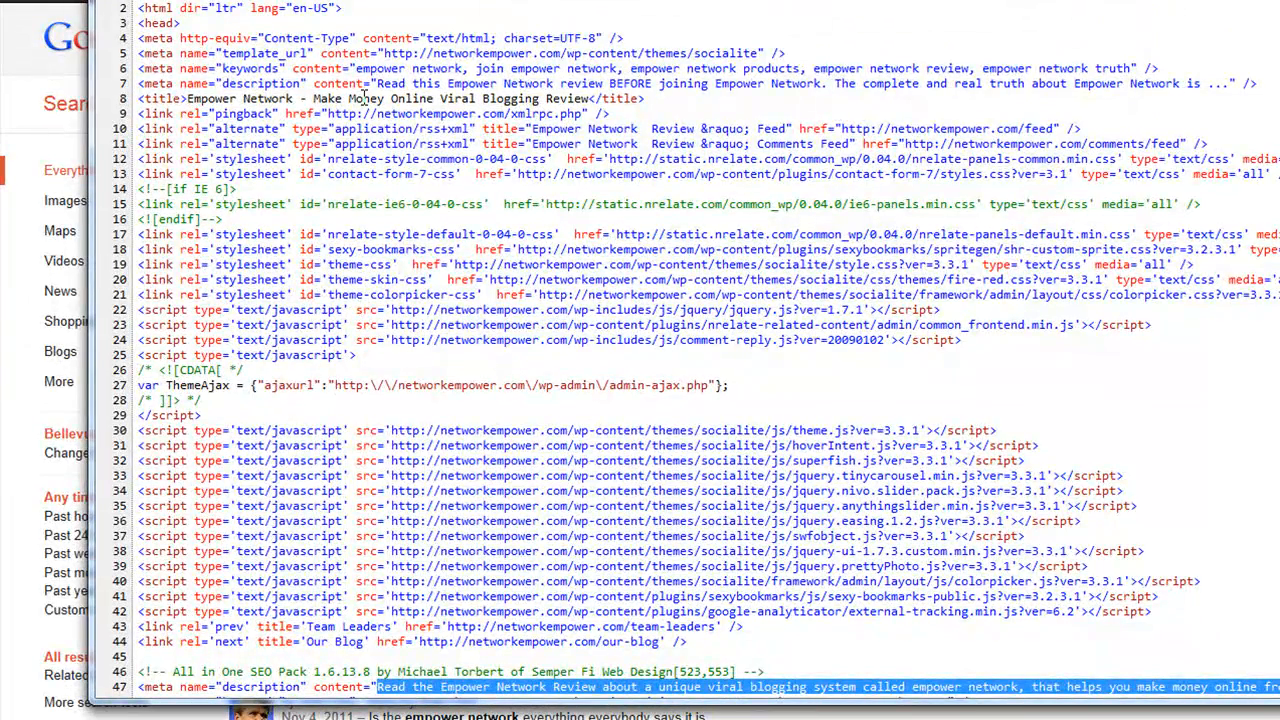
pyautogui.scroll(-3, 520, 610)
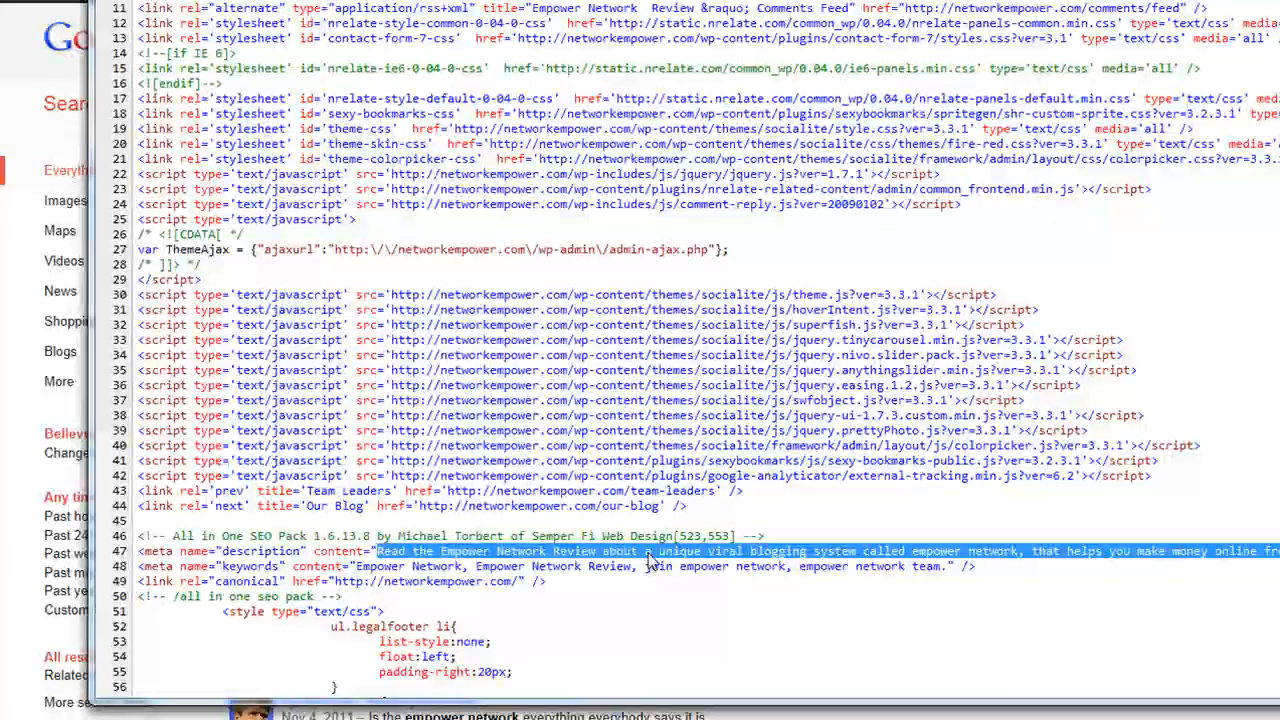
pyautogui.scroll(3, 651, 558)
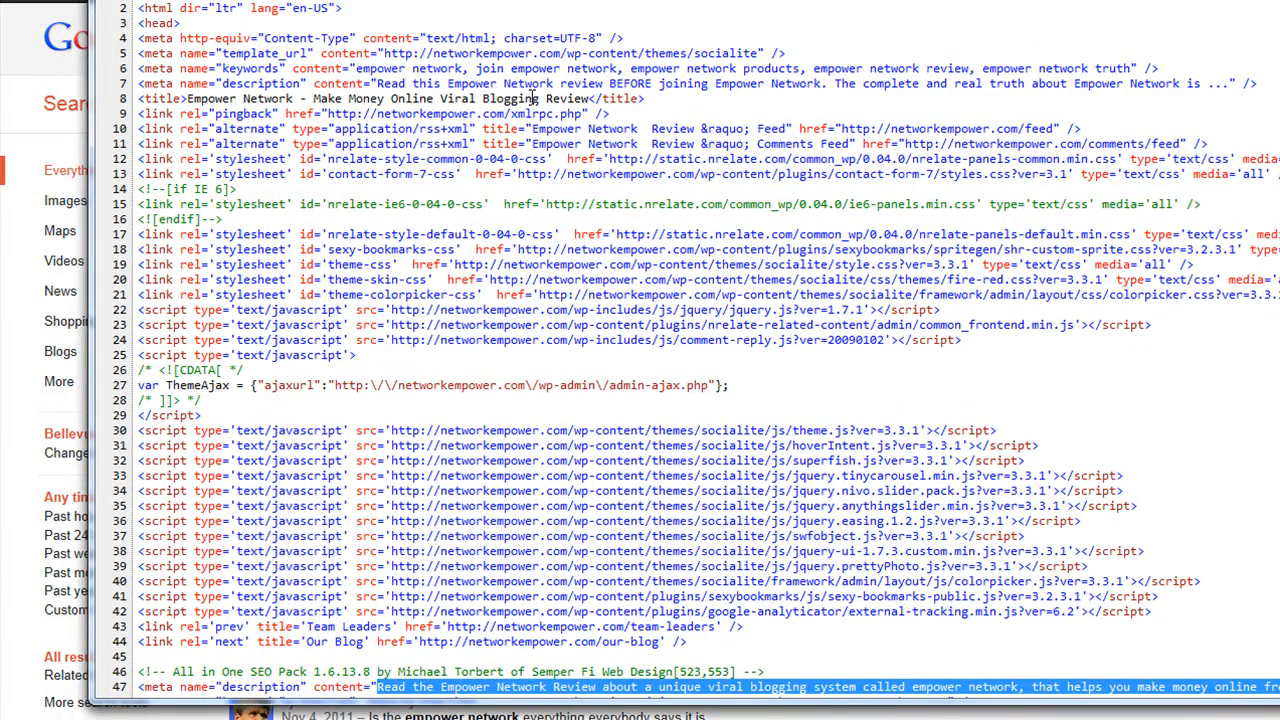
pyautogui.scroll(-6, 530, 105)
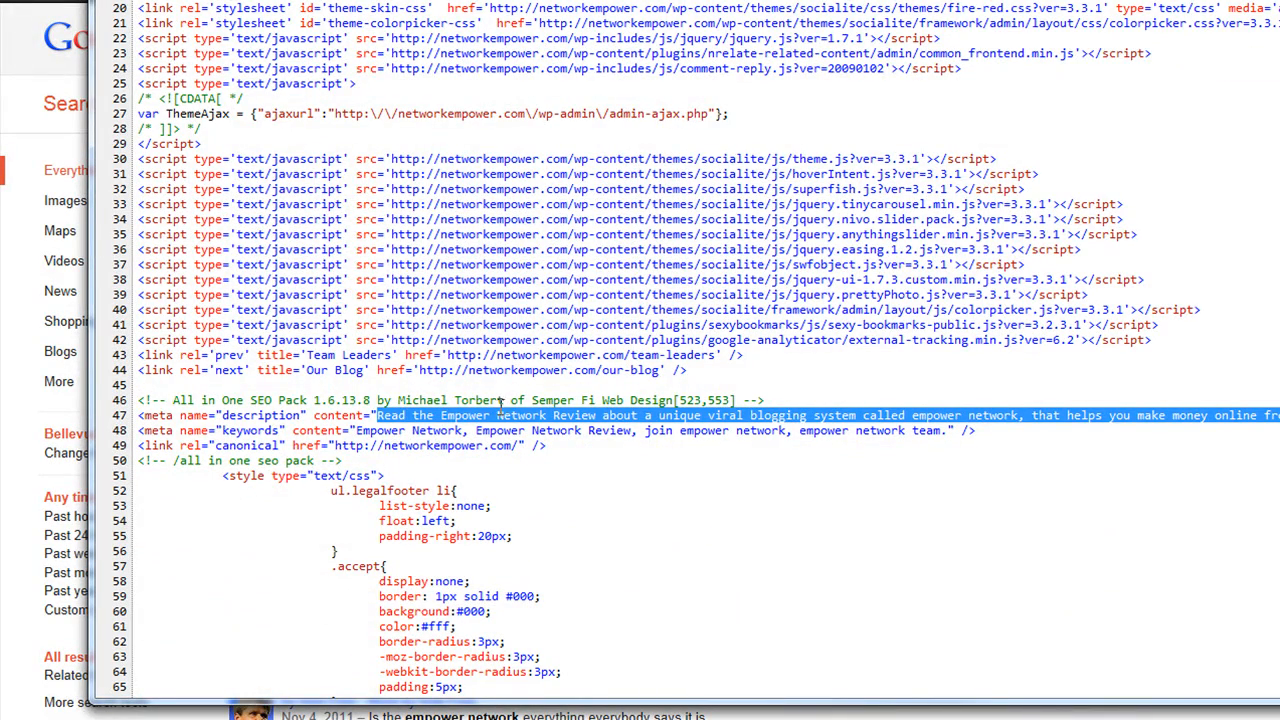
pyautogui.moveTo(355, 430); pyautogui.dragTo(951, 436)
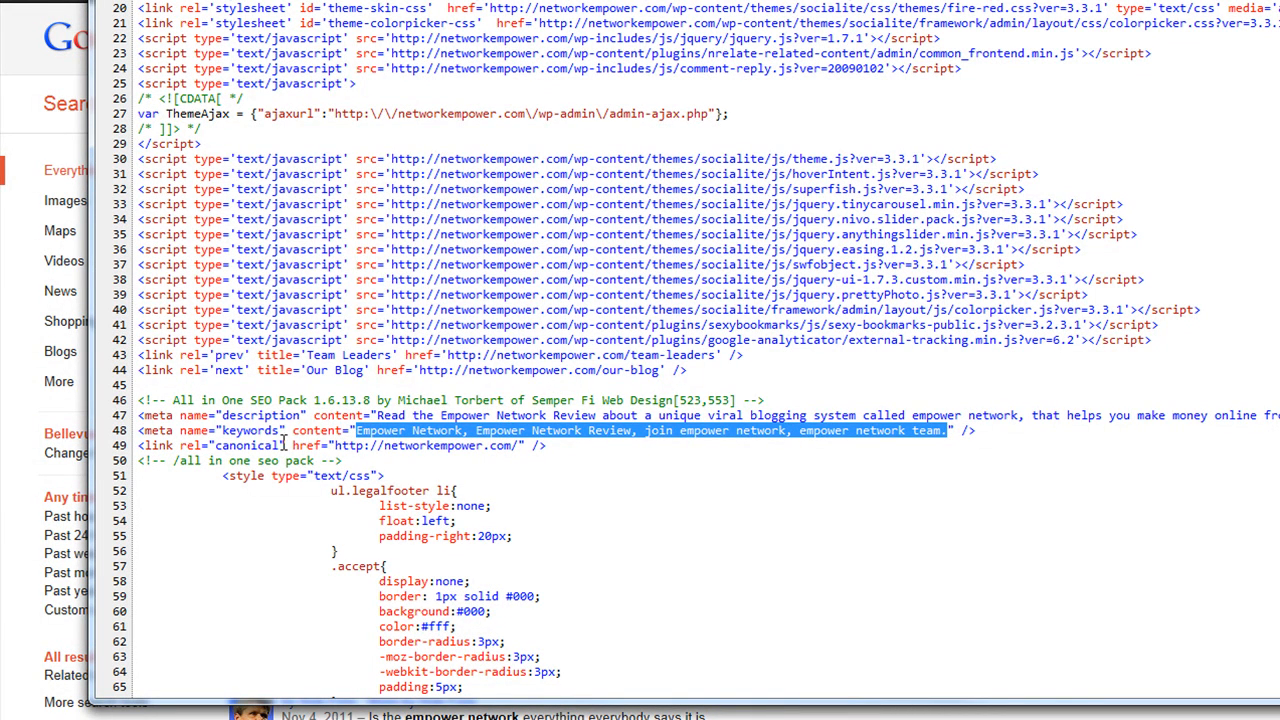
pyautogui.moveTo(292, 430); pyautogui.dragTo(216, 436)
pyautogui.click(437, 428)
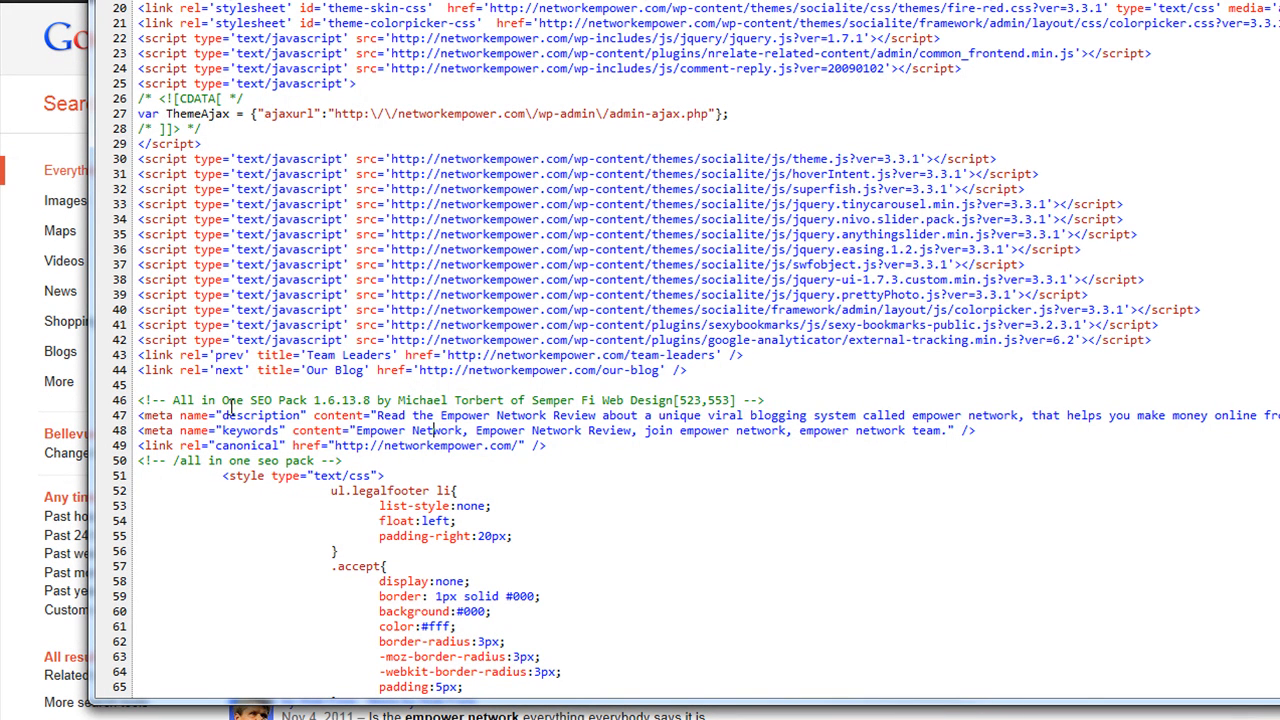
pyautogui.moveTo(267, 415); pyautogui.dragTo(229, 430)
# Close the page source view and switch back to the Excel workbook
pyautogui.scroll(-15, 882, 457)
pyautogui.scroll(-10, 840, 470)
pyautogui.scroll(-20, 840, 470)
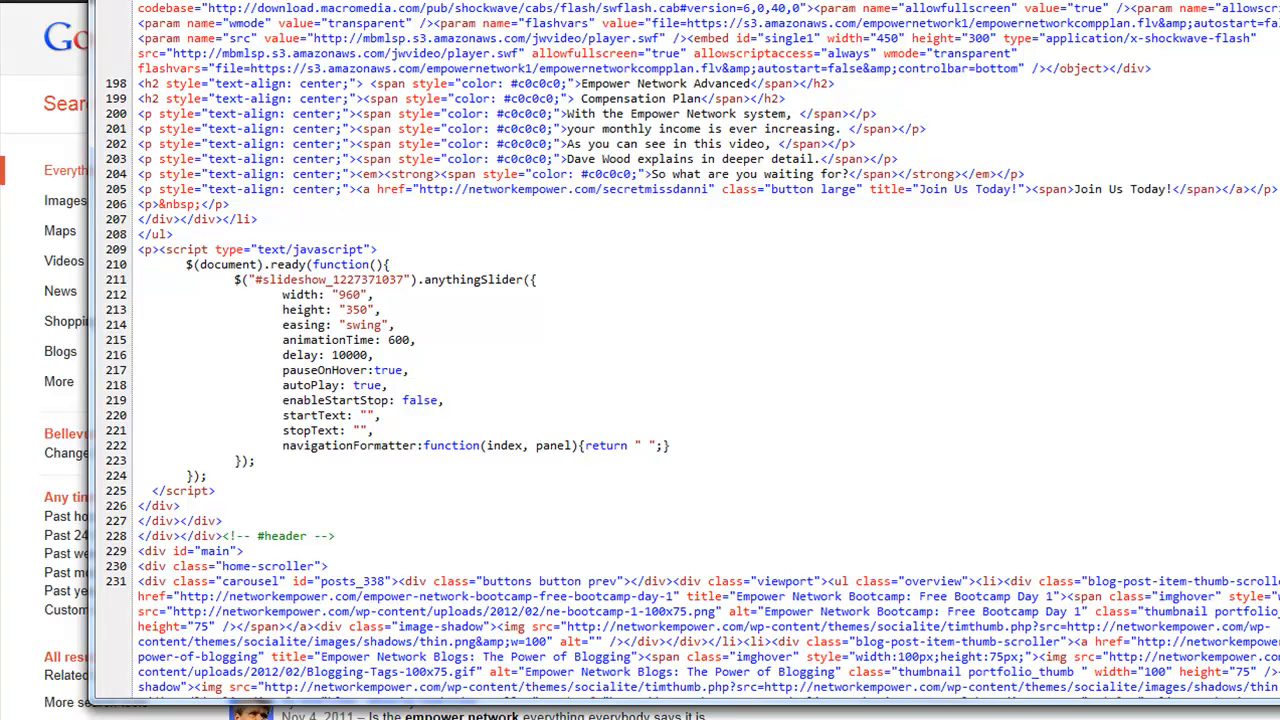
pyautogui.click(1275, 2)
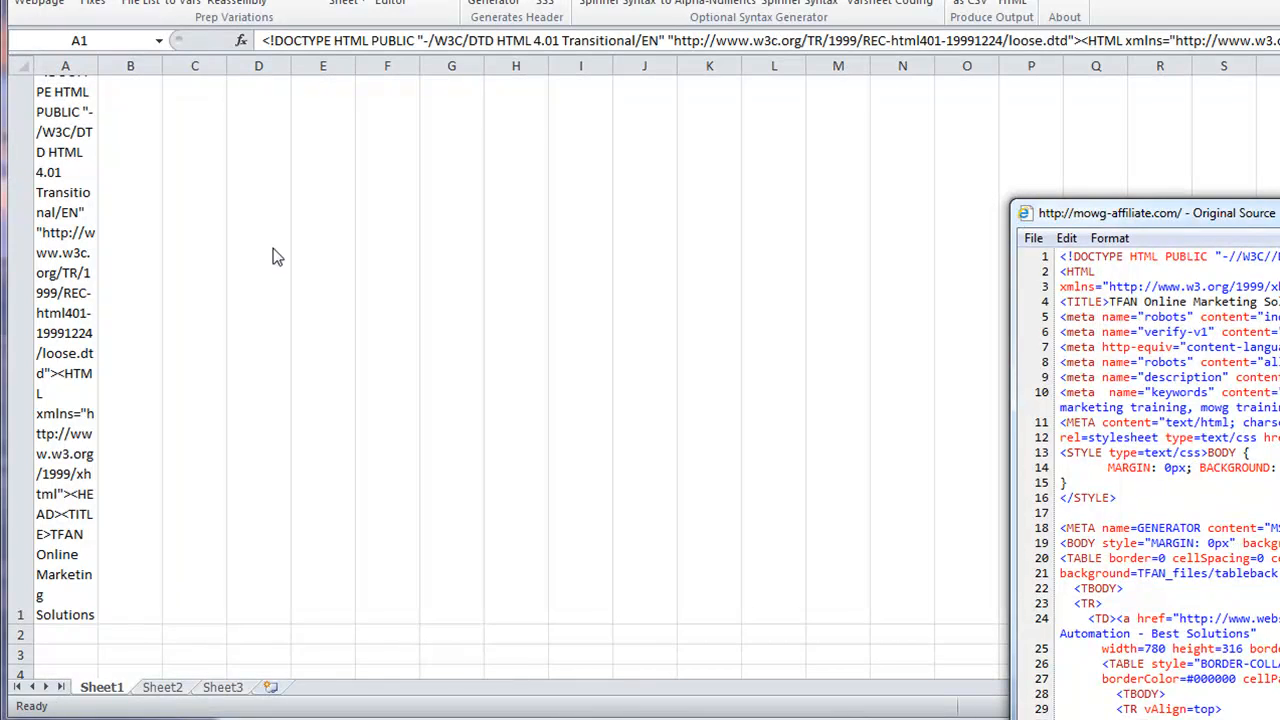
pyautogui.hotkey('alt', 'F4')
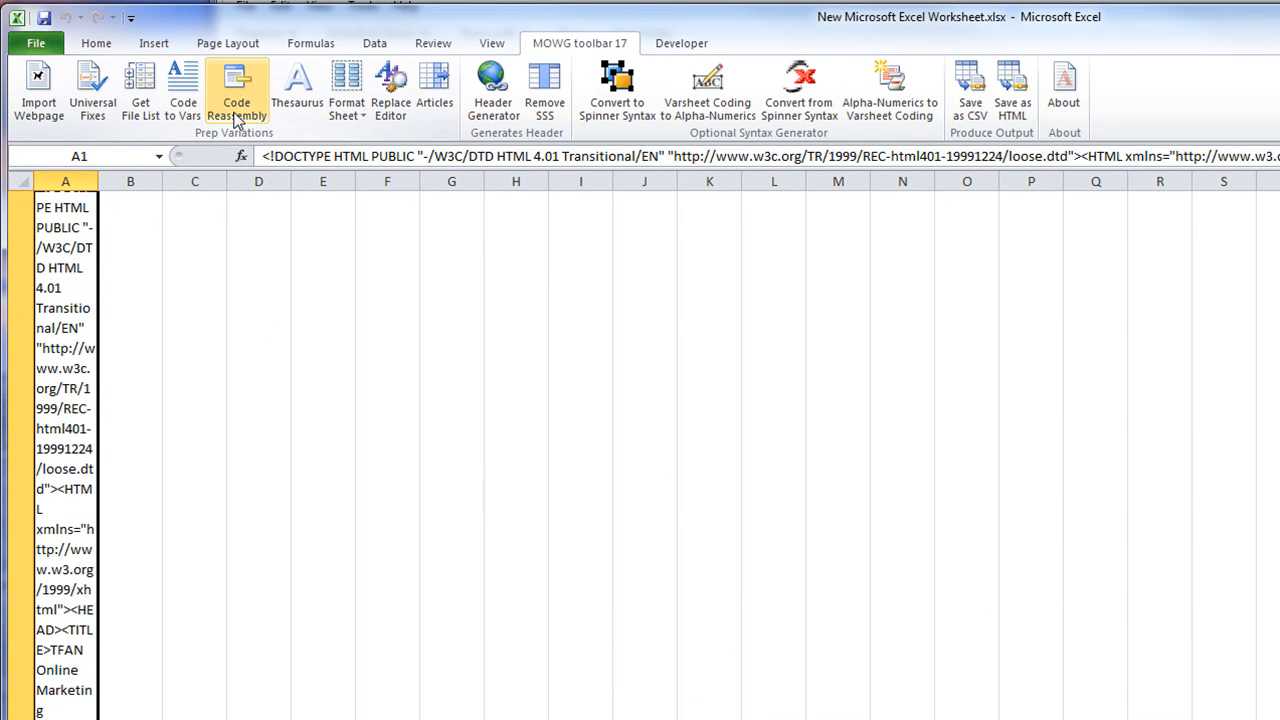
# Run Code to Vars on the MOWG toolbar to split the A1 HTML into word cells
pyautogui.click(184, 90)
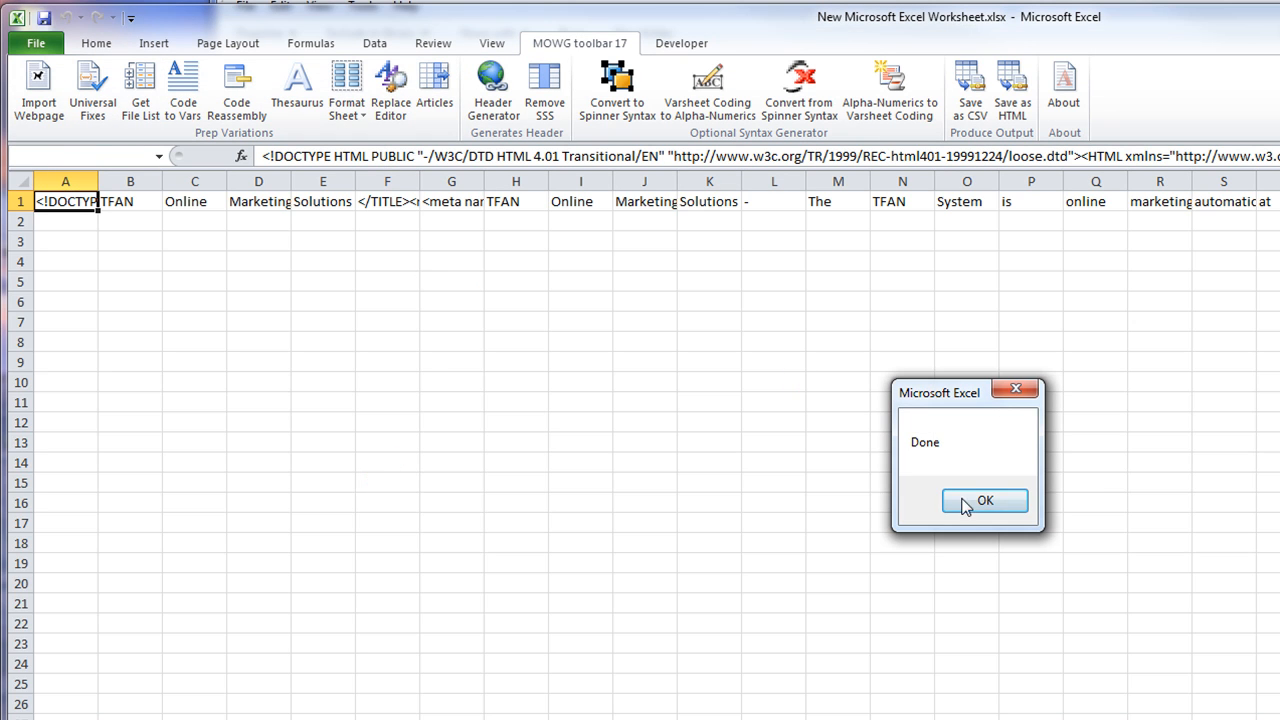
pyautogui.click(952, 497)
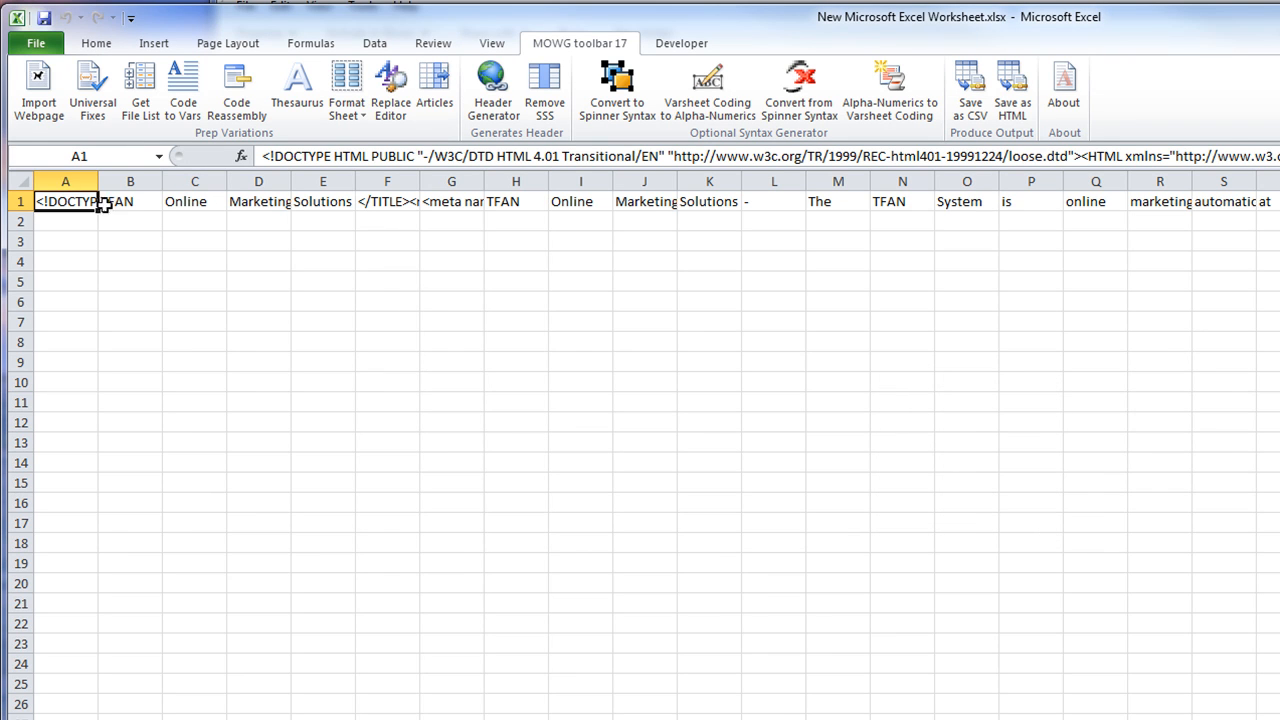
pyautogui.press('F2')
# Inspect the title words in B1–E1 and the closing title tag text in F1
pyautogui.click(136, 203)
pyautogui.click(193, 201)
pyautogui.click(245, 200)
pyautogui.click(325, 200)
pyautogui.moveTo(125, 203); pyautogui.dragTo(305, 203)
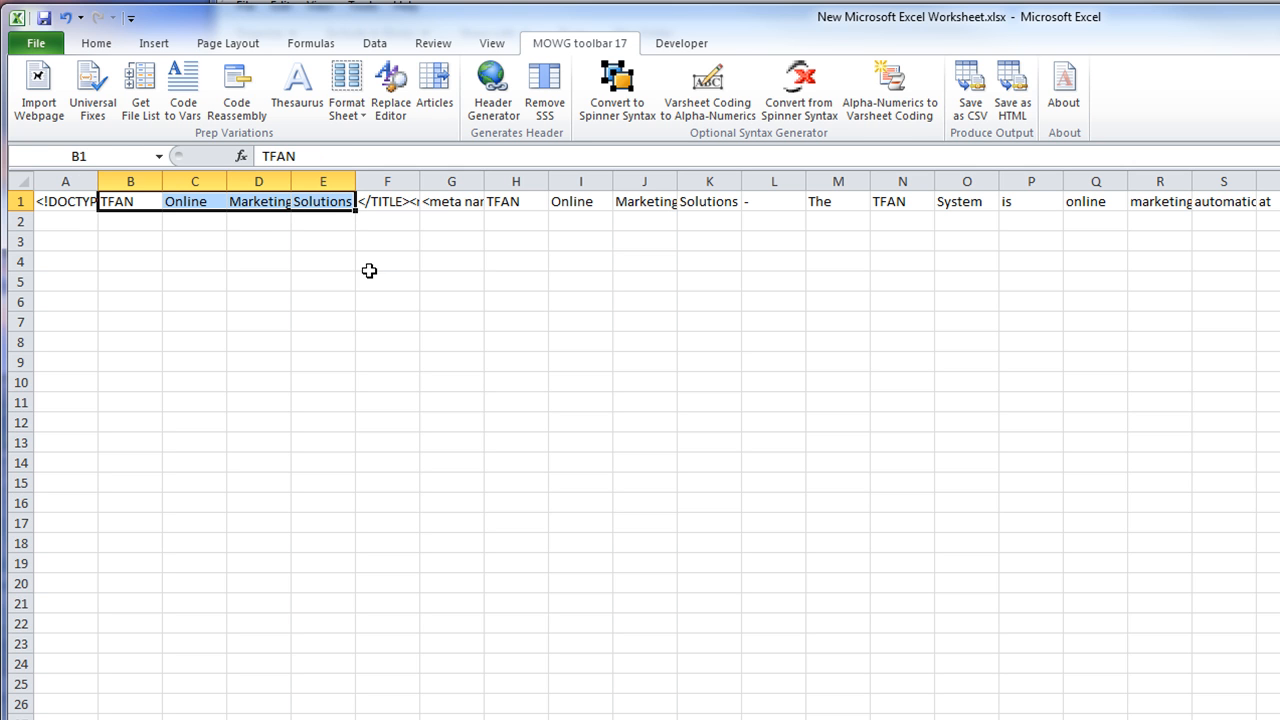
pyautogui.click(377, 201)
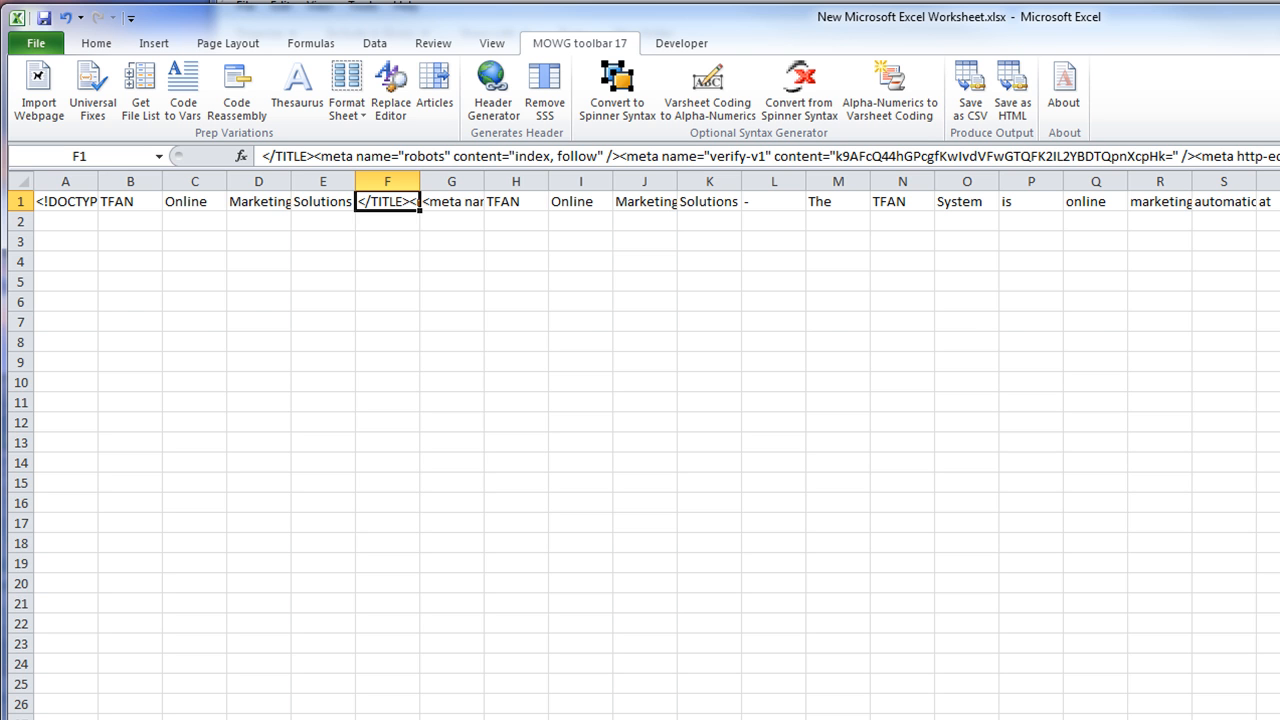
pyautogui.hotkey('ctrl', 'shift', 'u')
pyautogui.hotkey('ctrl', 'shift', 'u')
# Inspect the description meta tag in G1, then move on to H1 and further right
pyautogui.click(444, 198)
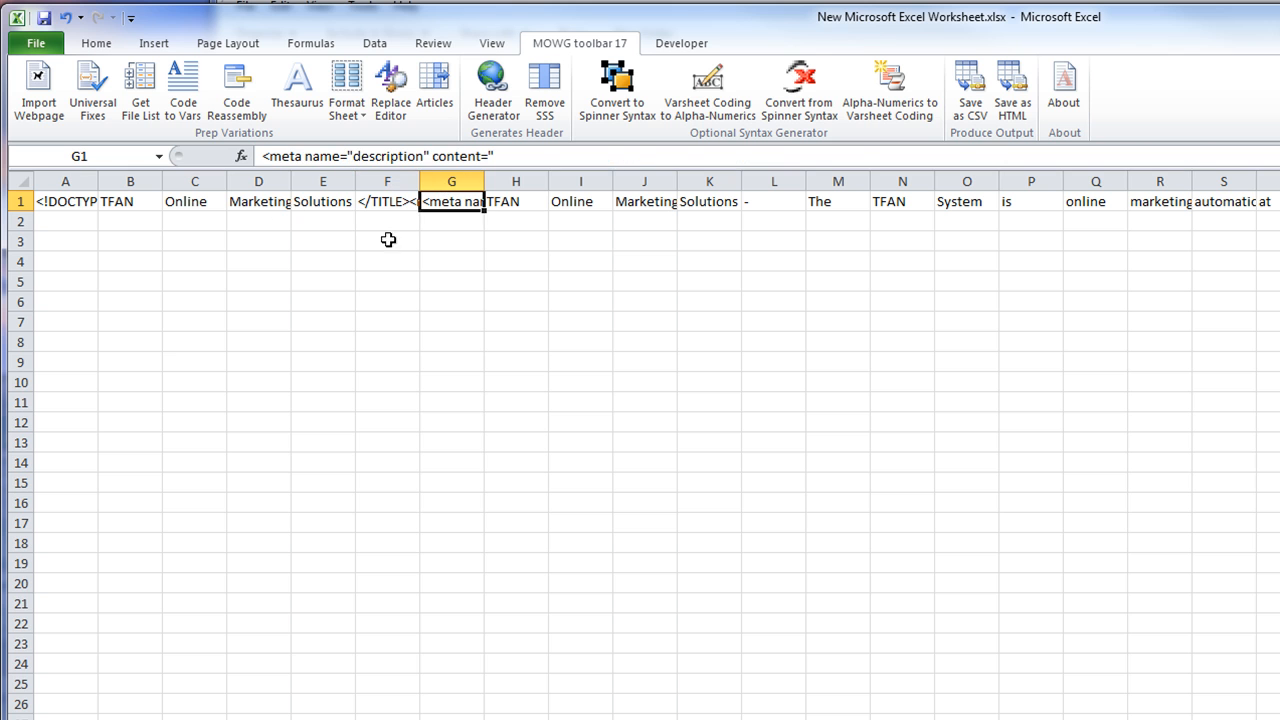
pyautogui.click(494, 156)
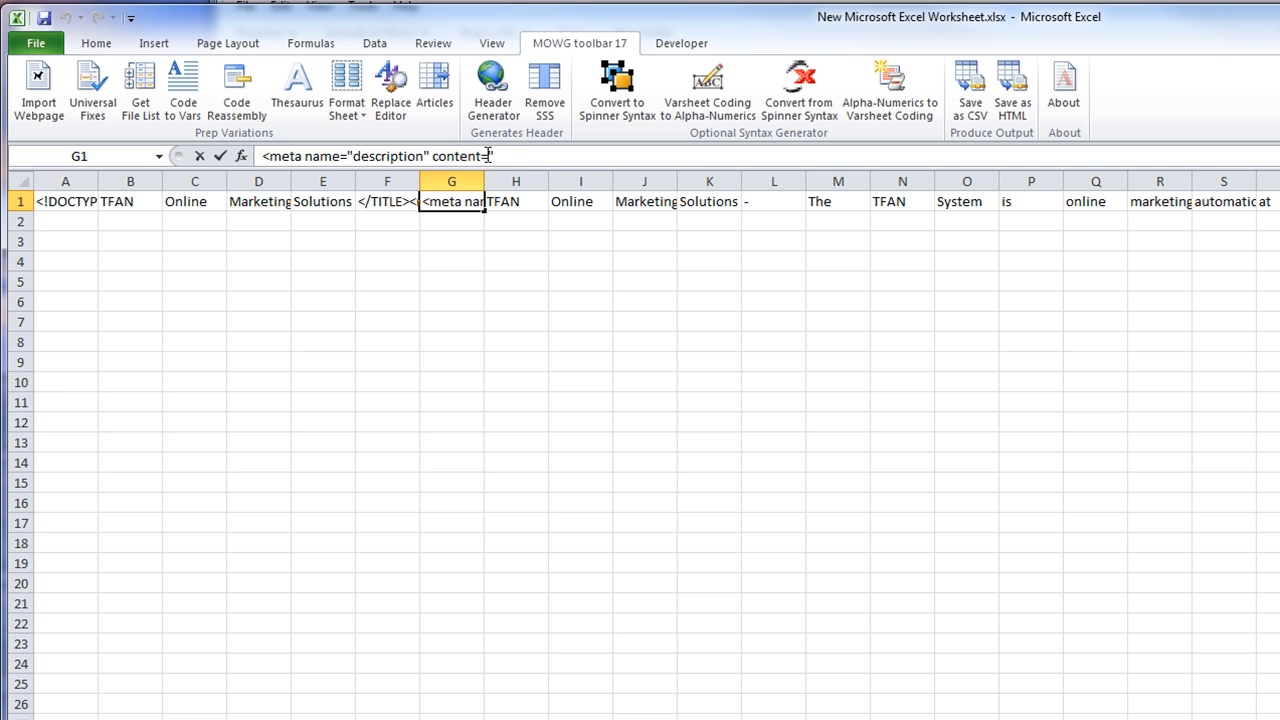
pyautogui.moveTo(500, 156)
pyautogui.mouseDown()
pyautogui.moveTo(262, 156)
pyautogui.moveTo(494, 156)
pyautogui.mouseUp()
pyautogui.click(511, 202)
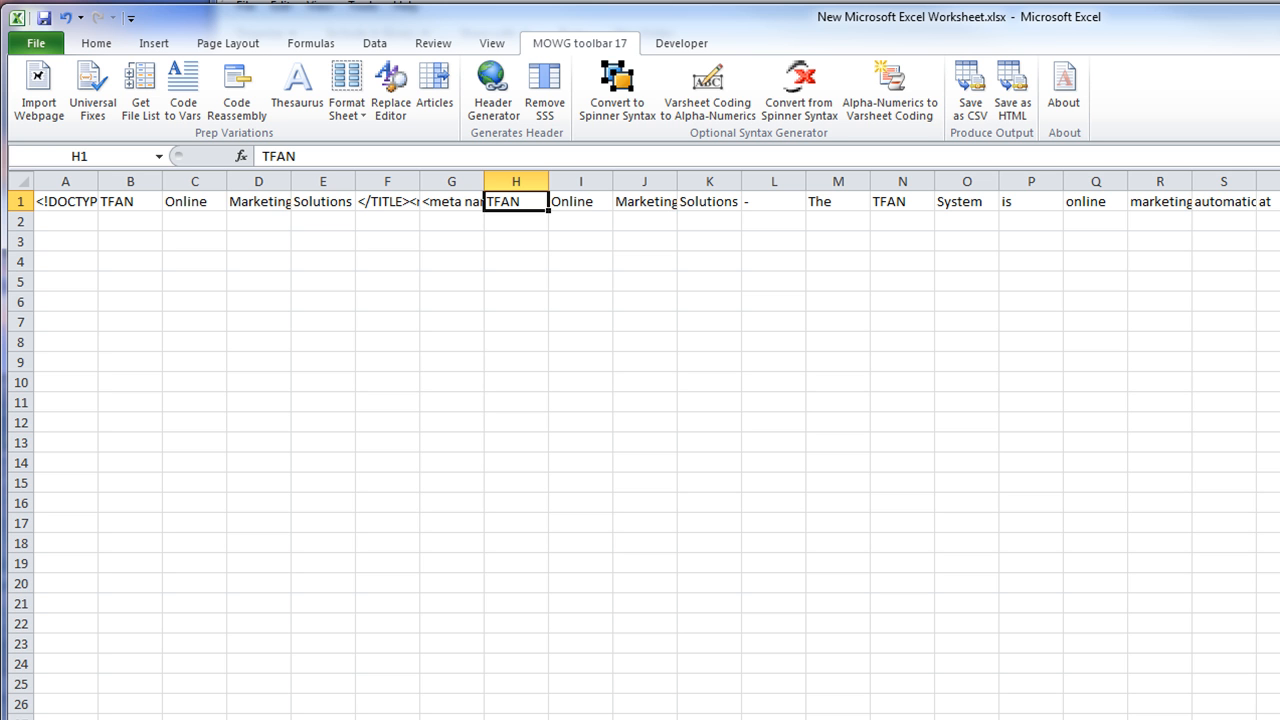
pyautogui.hscroll(6, 656, 455)
pyautogui.hscroll(3, 656, 455)
pyautogui.click(1162, 215)
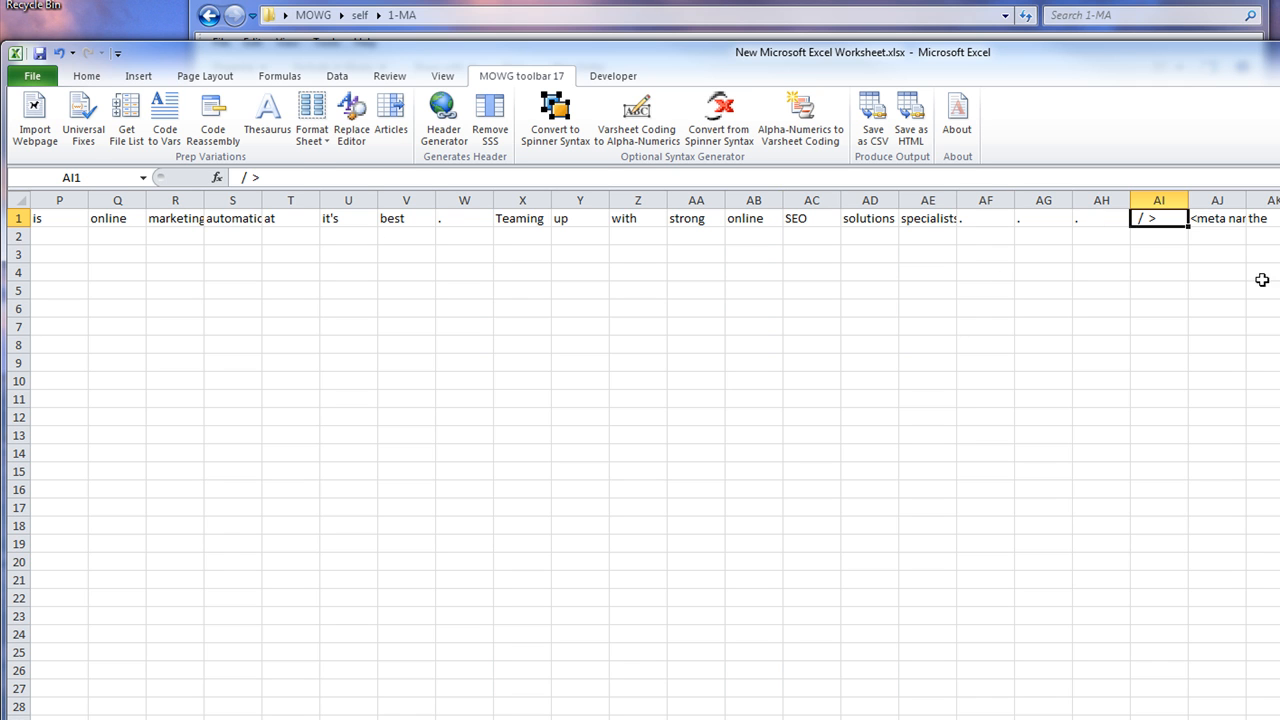
pyautogui.click(1220, 219)
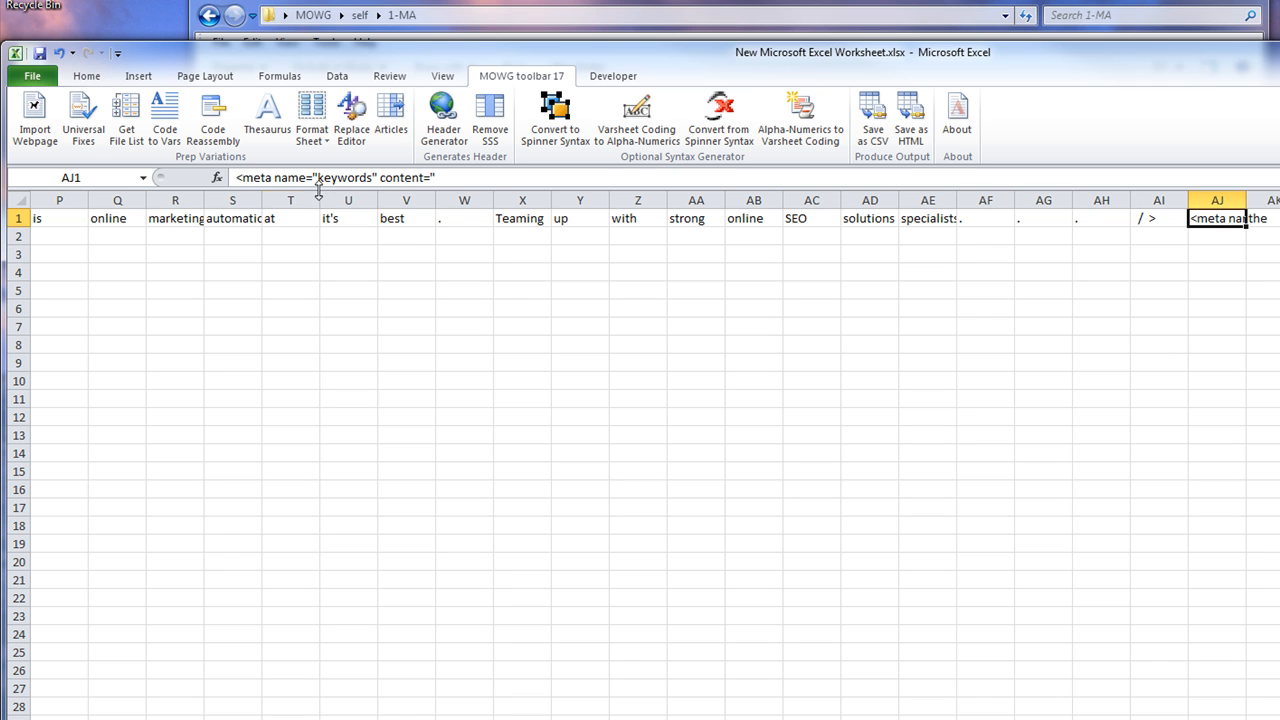
pyautogui.click(445, 178)
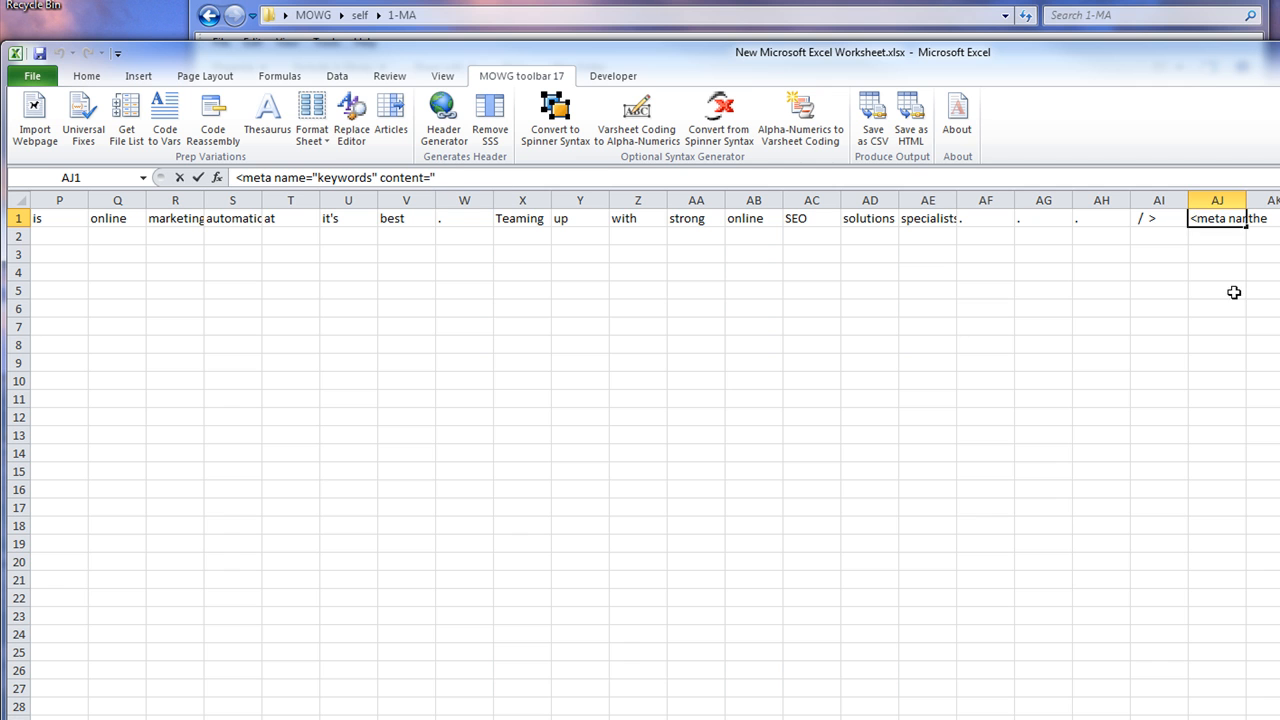
pyautogui.click(1275, 219)
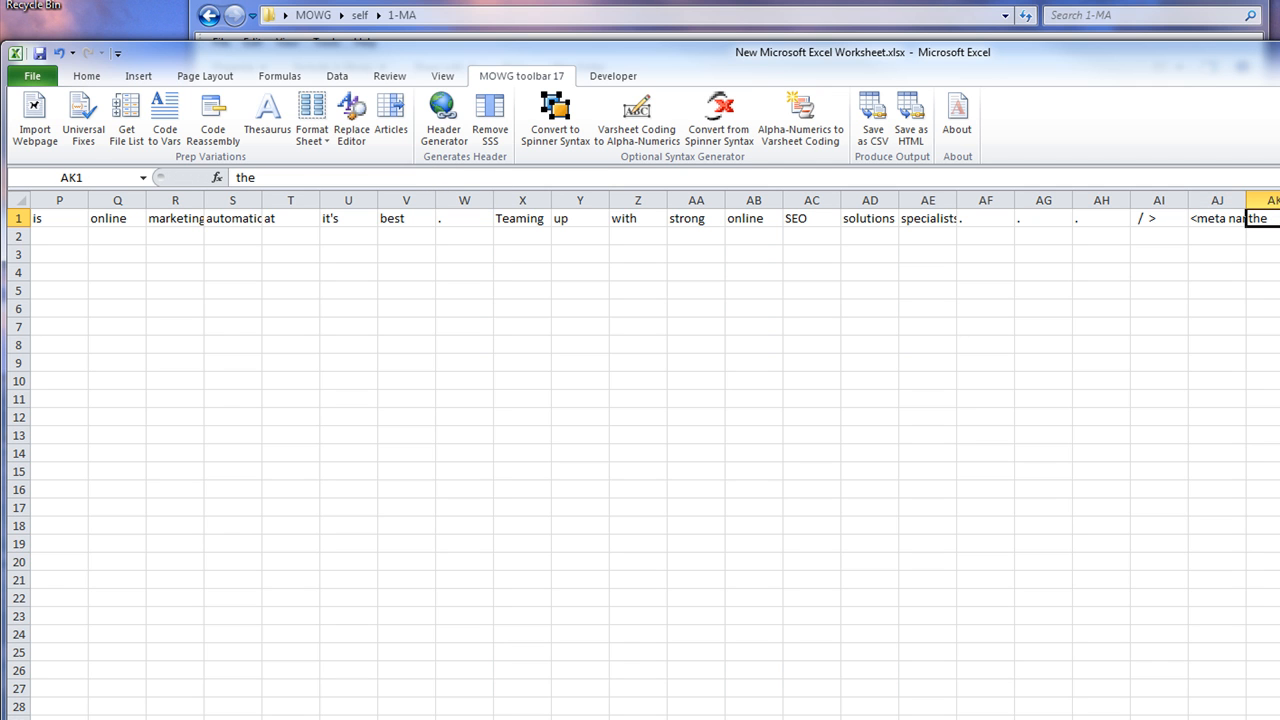
pyautogui.hscroll(2, 655, 455)
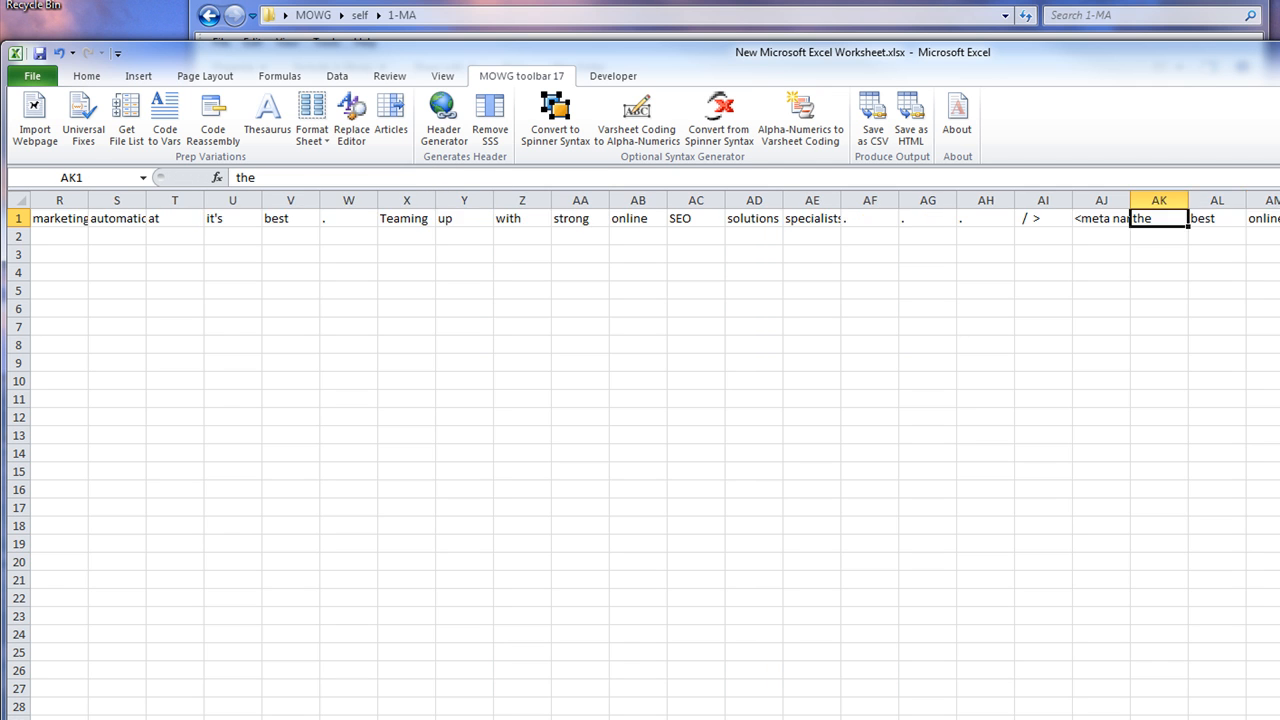
pyautogui.hscroll(16, 874, 457)
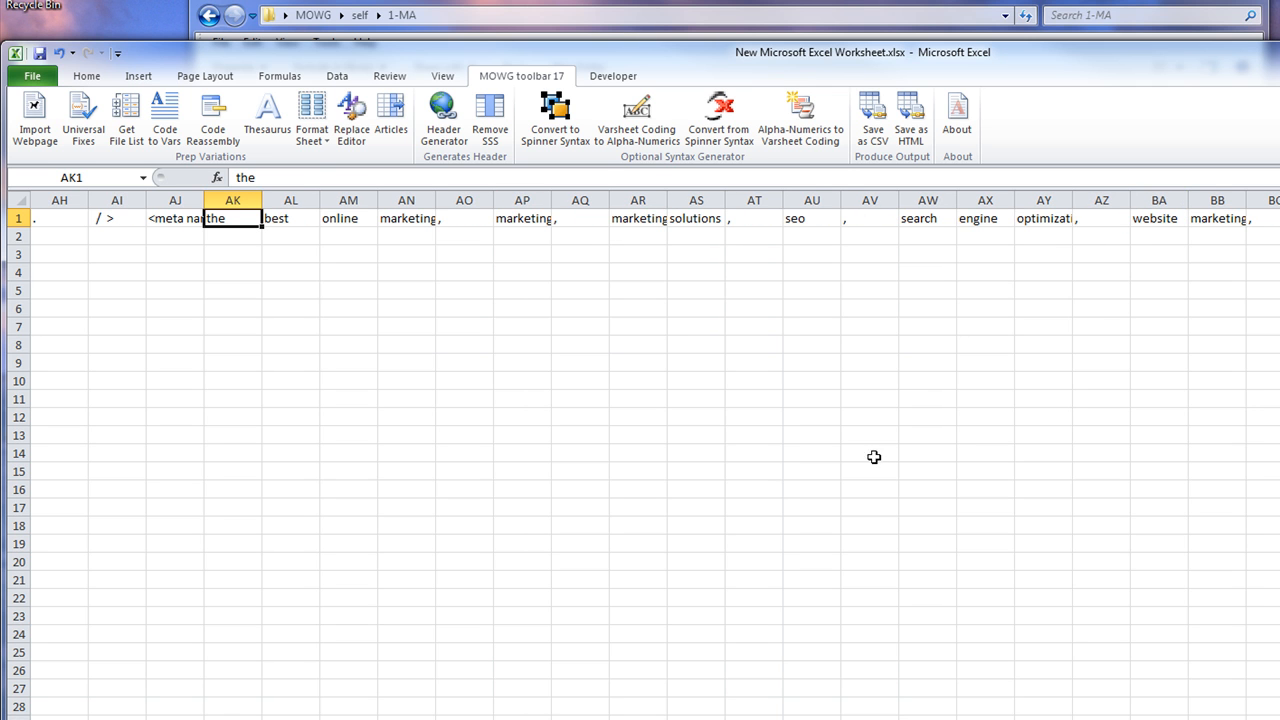
pyautogui.click(172, 218)
pyautogui.click(223, 217)
pyautogui.hscroll(20, 640, 450)
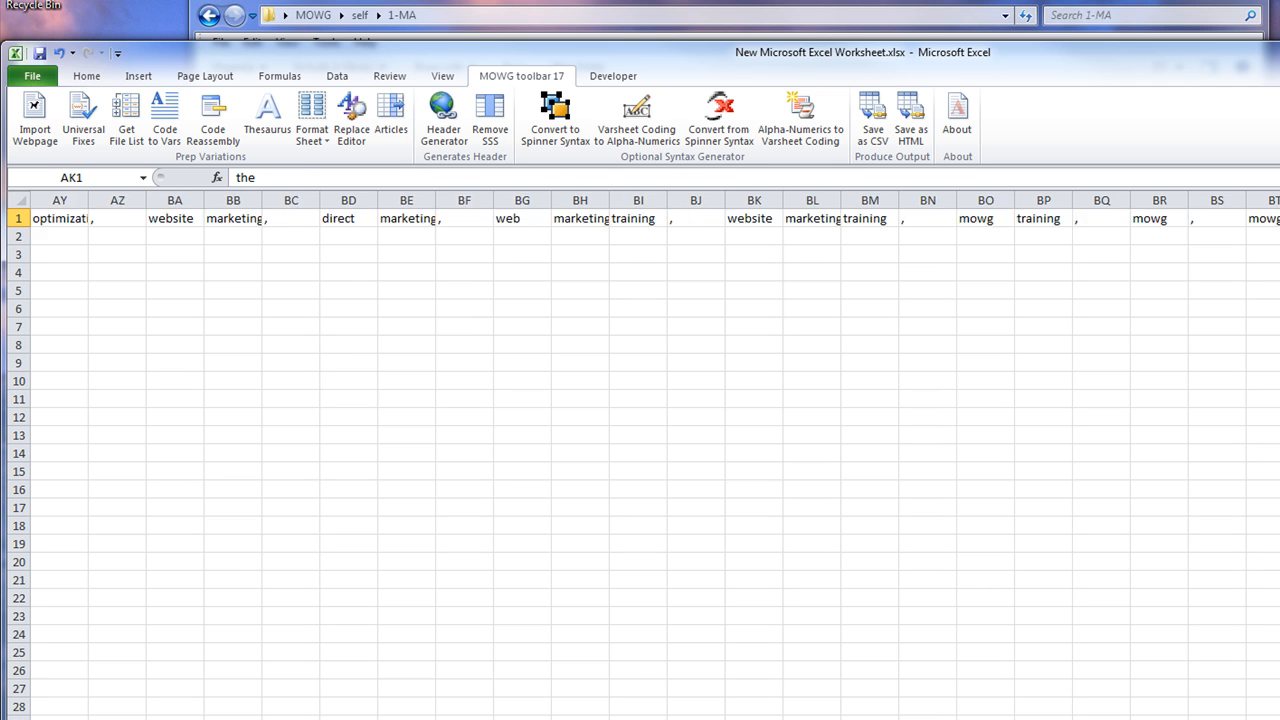
pyautogui.click(1108, 217)
pyautogui.click(1140, 224)
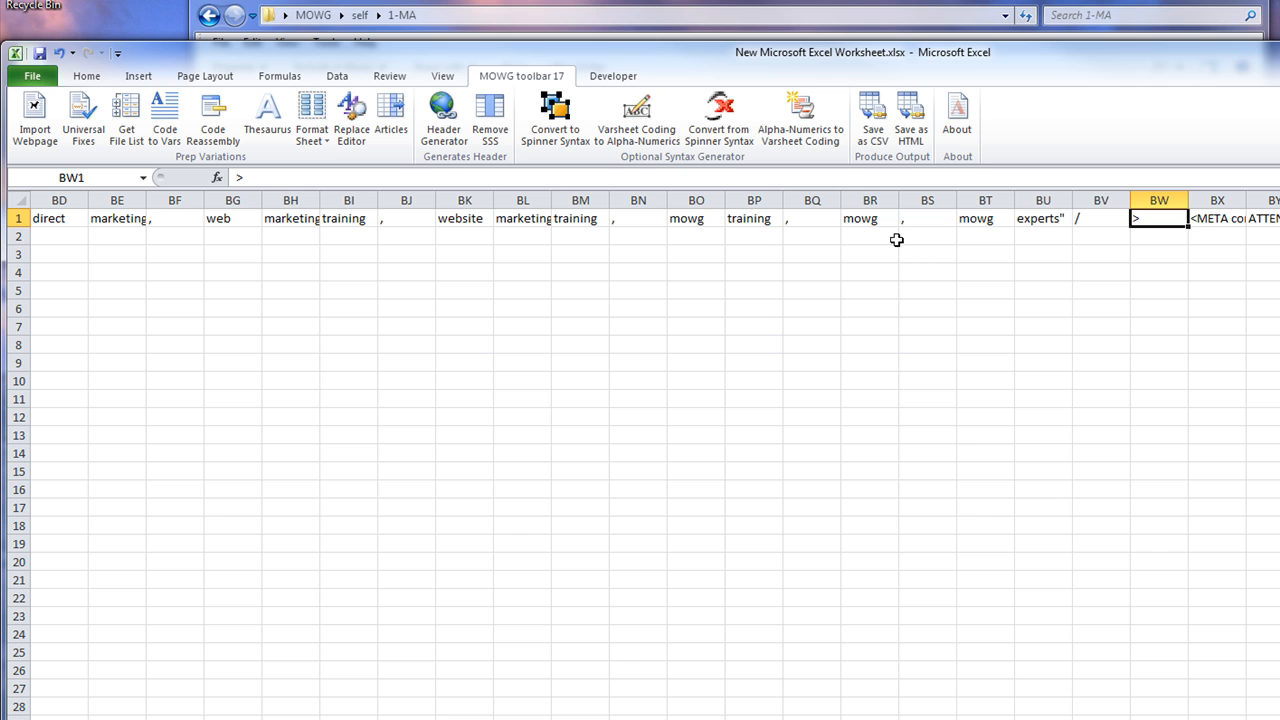
pyautogui.click(1050, 228)
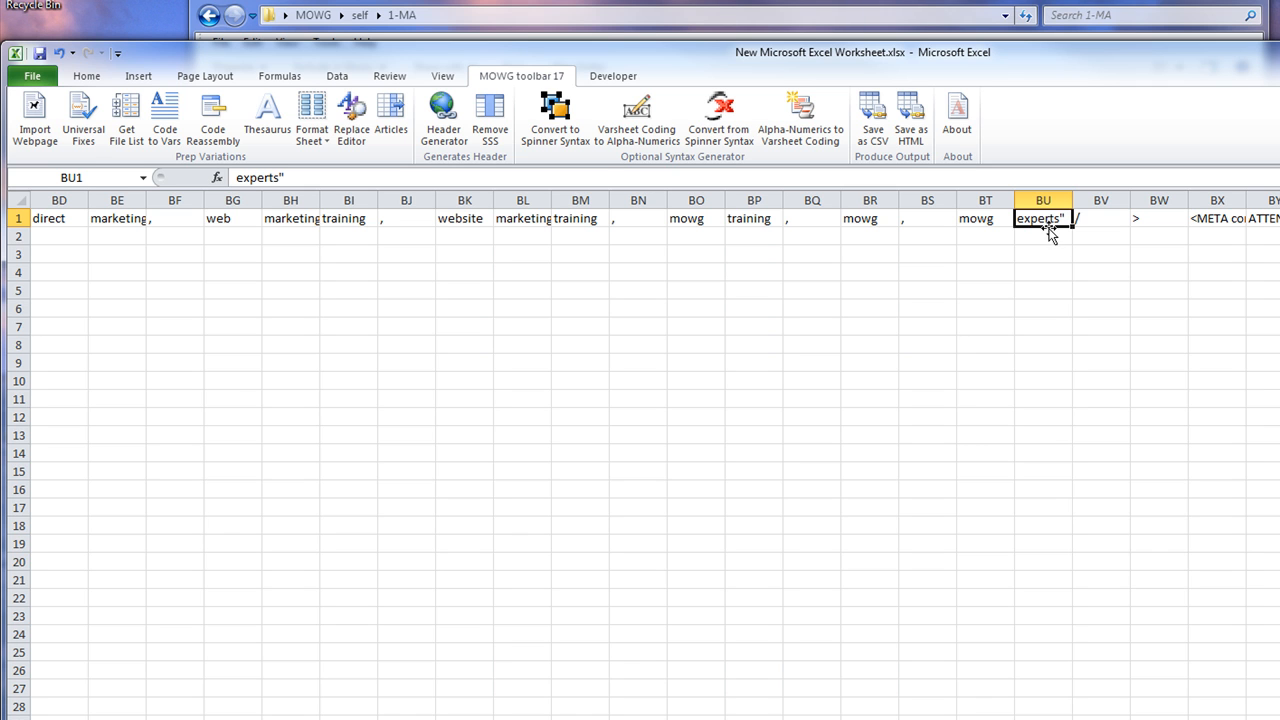
pyautogui.click(1054, 246)
# Look up synonyms for experts in BU1, then add a leading quote to the slash in BV1
pyautogui.press('Return')
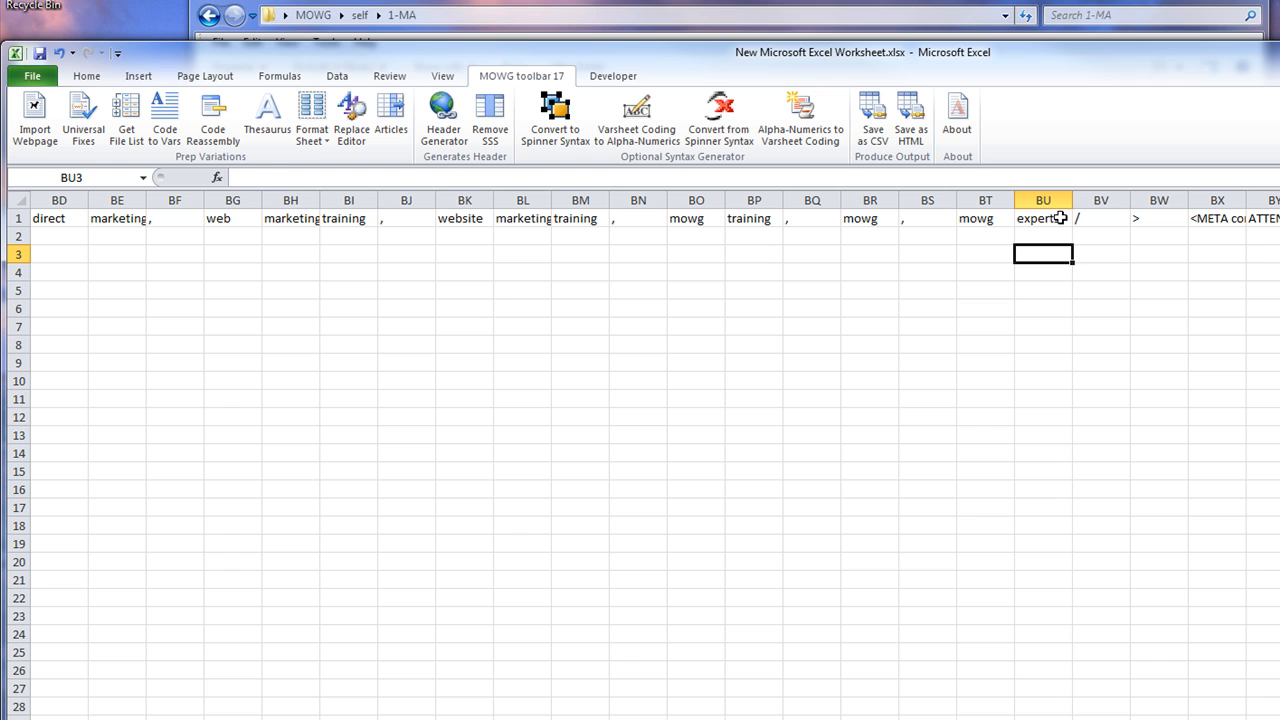
pyautogui.click(1057, 218)
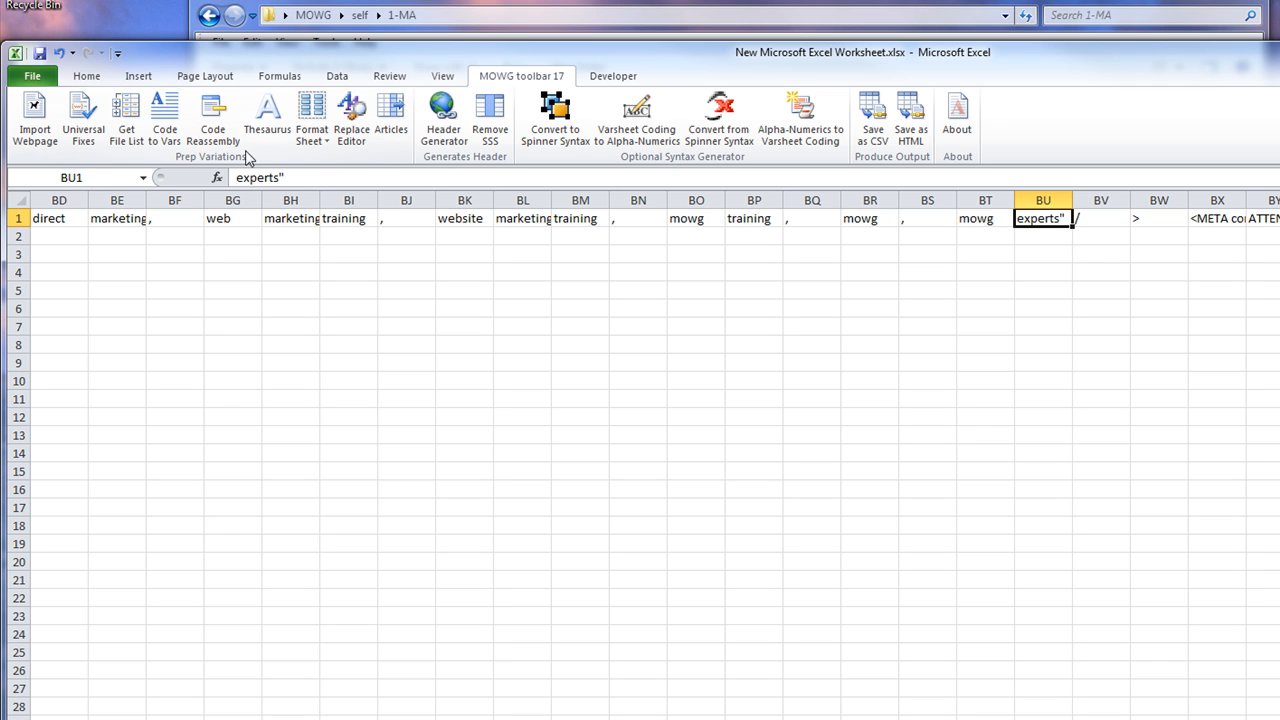
pyautogui.click(275, 122)
pyautogui.click(1086, 216)
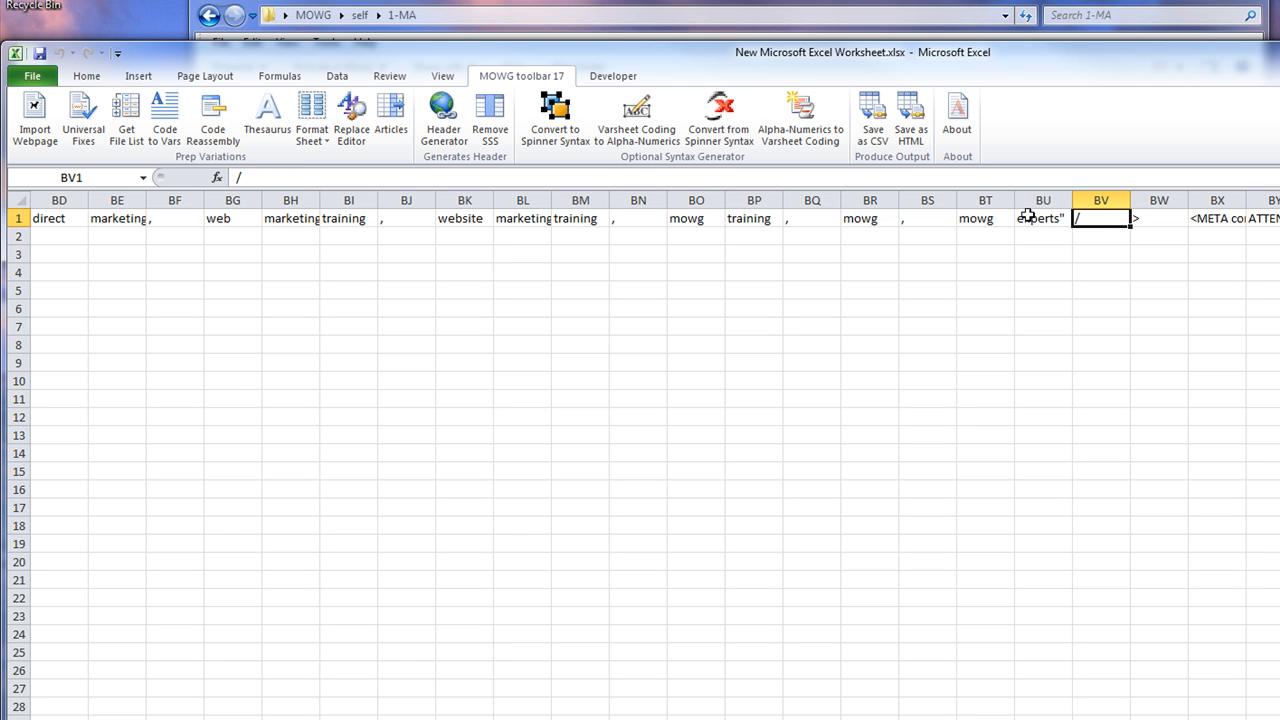
pyautogui.click(236, 177)
pyautogui.write('"')
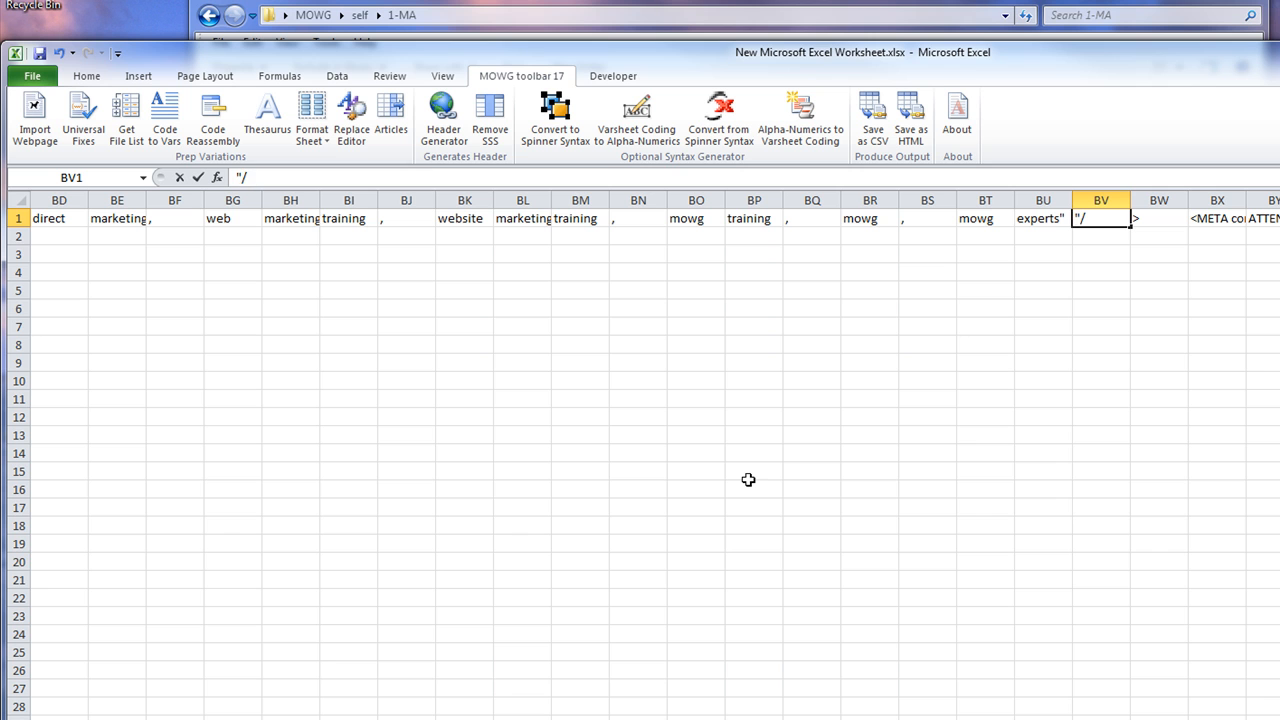
pyautogui.click(198, 181)
# Delete the trailing quote from experts in BU1 and verify the corrected cell
pyautogui.click(1040, 218)
pyautogui.click(343, 174)
pyautogui.press('BackSpace')
pyautogui.click(198, 177)
pyautogui.click(1106, 381)
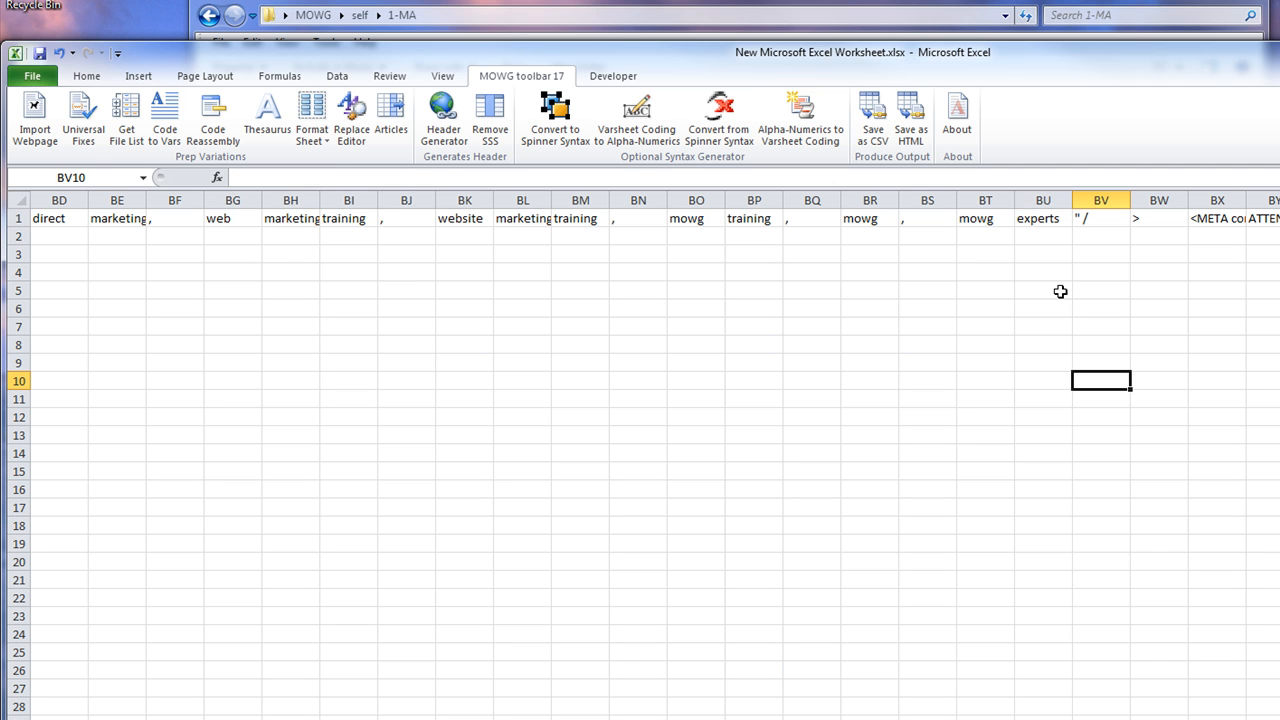
pyautogui.click(1035, 222)
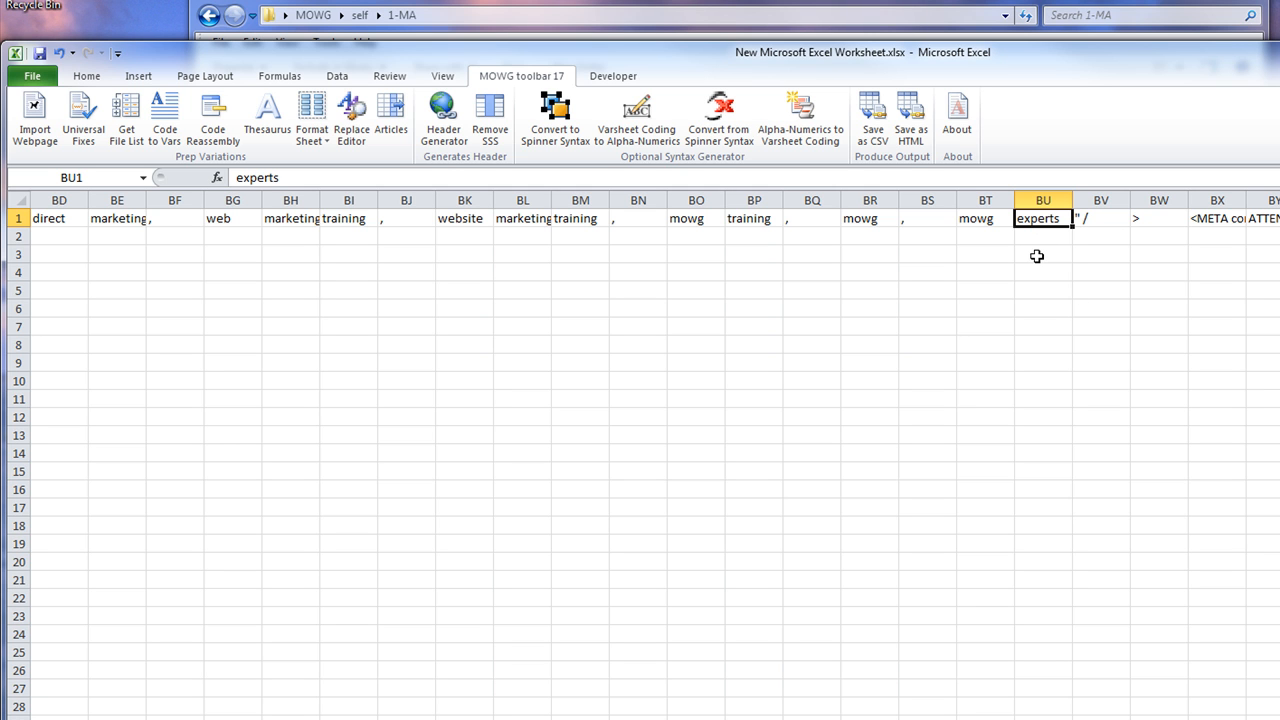
pyautogui.click(1220, 218)
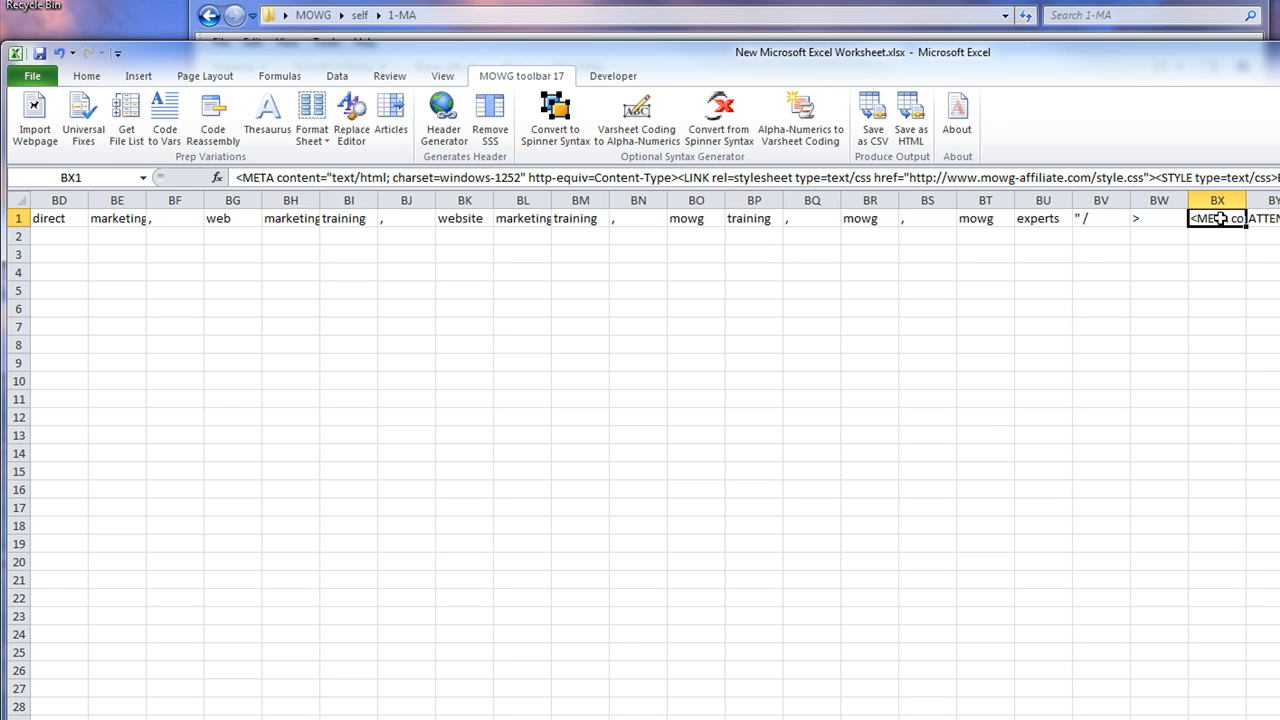
# Maximize the Excel window to fill the screen
pyautogui.click(1042, 216)
pyautogui.moveTo(685, 69); pyautogui.dragTo(1185, 475)
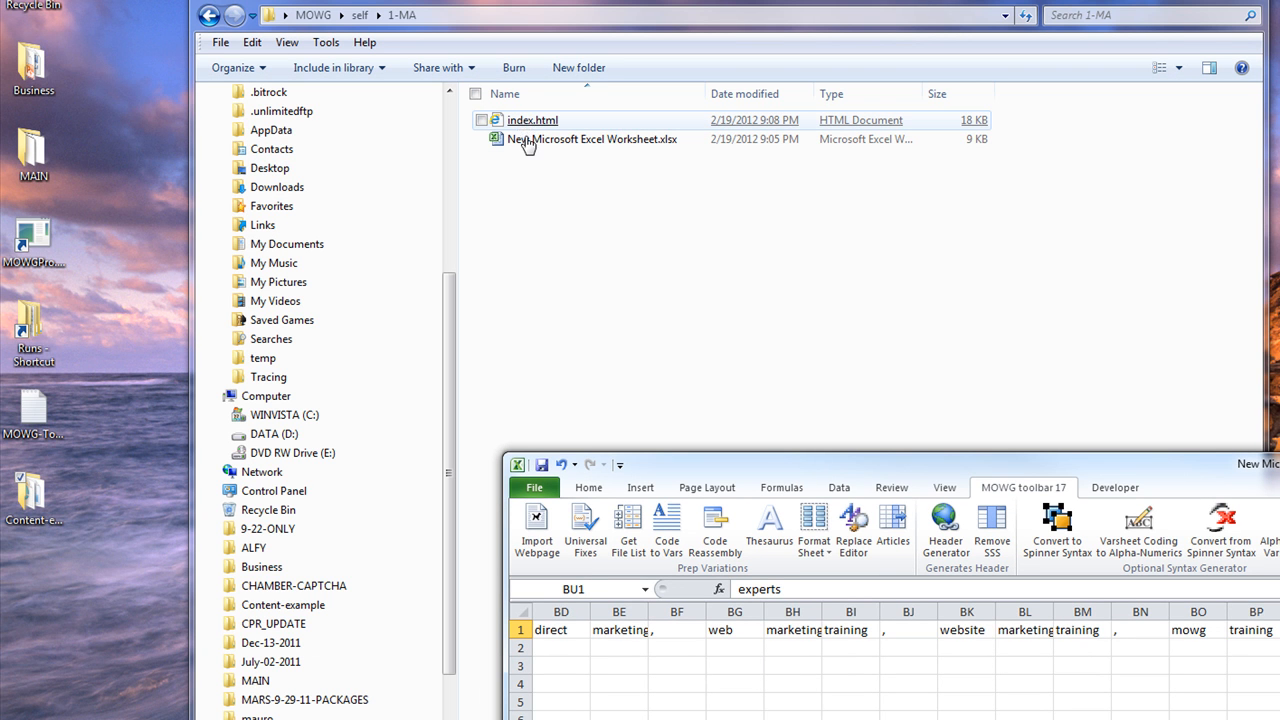
pyautogui.moveTo(1185, 465); pyautogui.dragTo(685, 35)
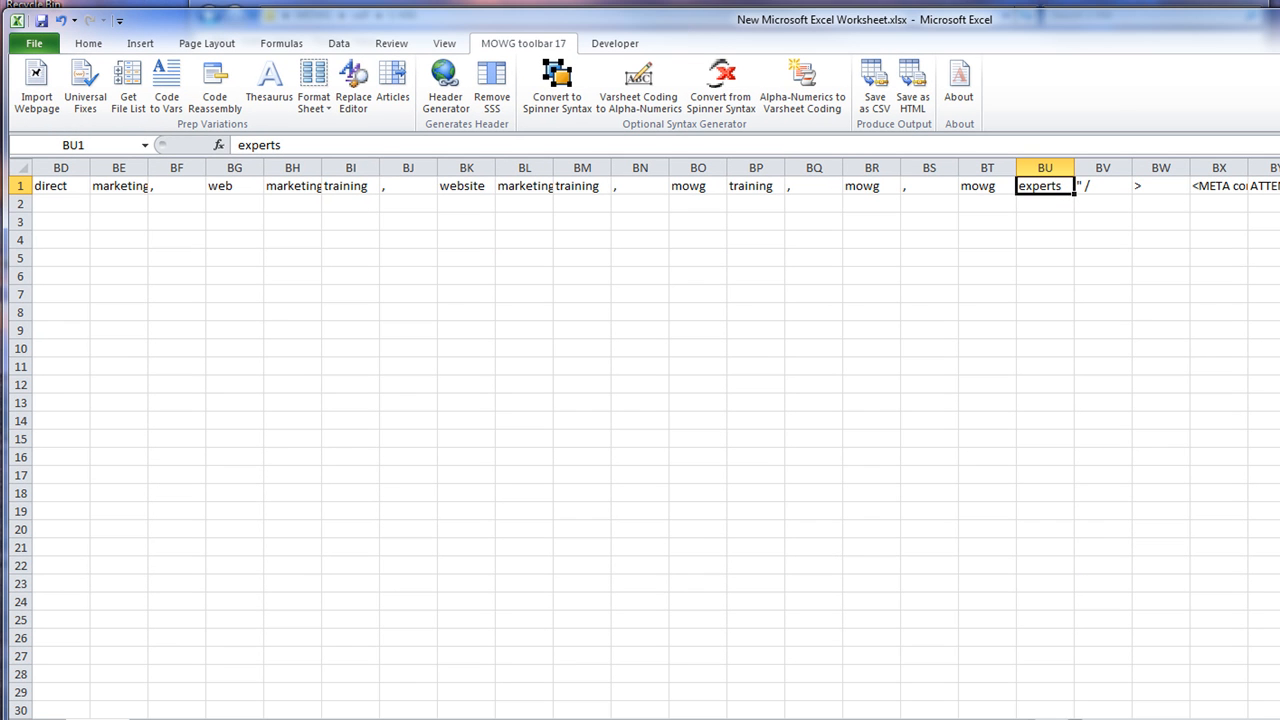
# Read BX1's long META/LINK HTML in the expanded formula bar, leaving it unchanged
pyautogui.click(1212, 186)
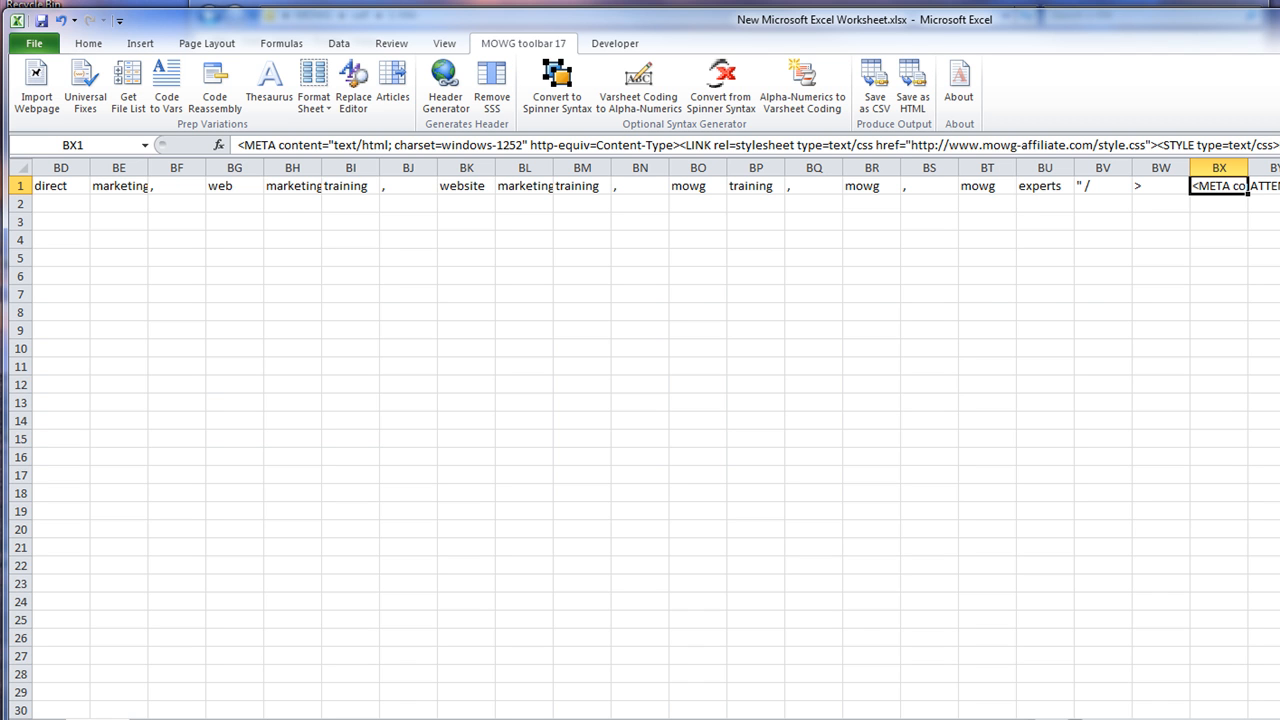
pyautogui.hotkey('ctrl', 'shift', 'u')
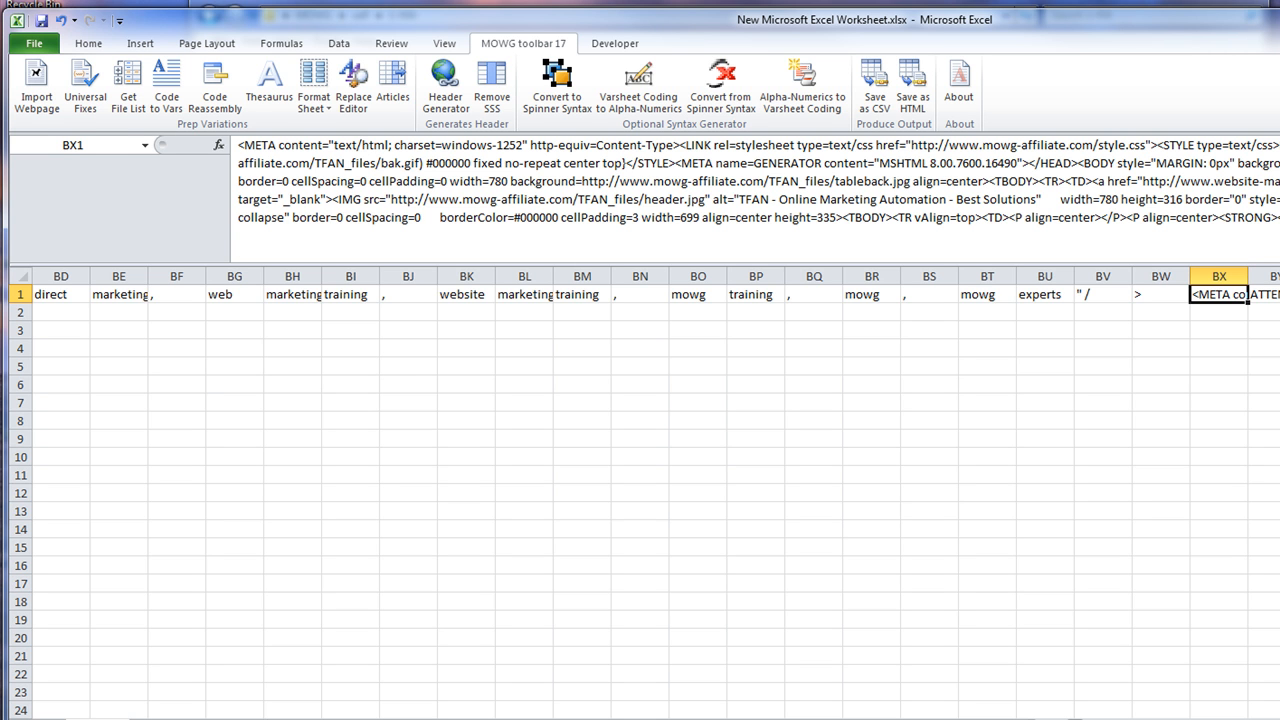
pyautogui.click(1277, 145)
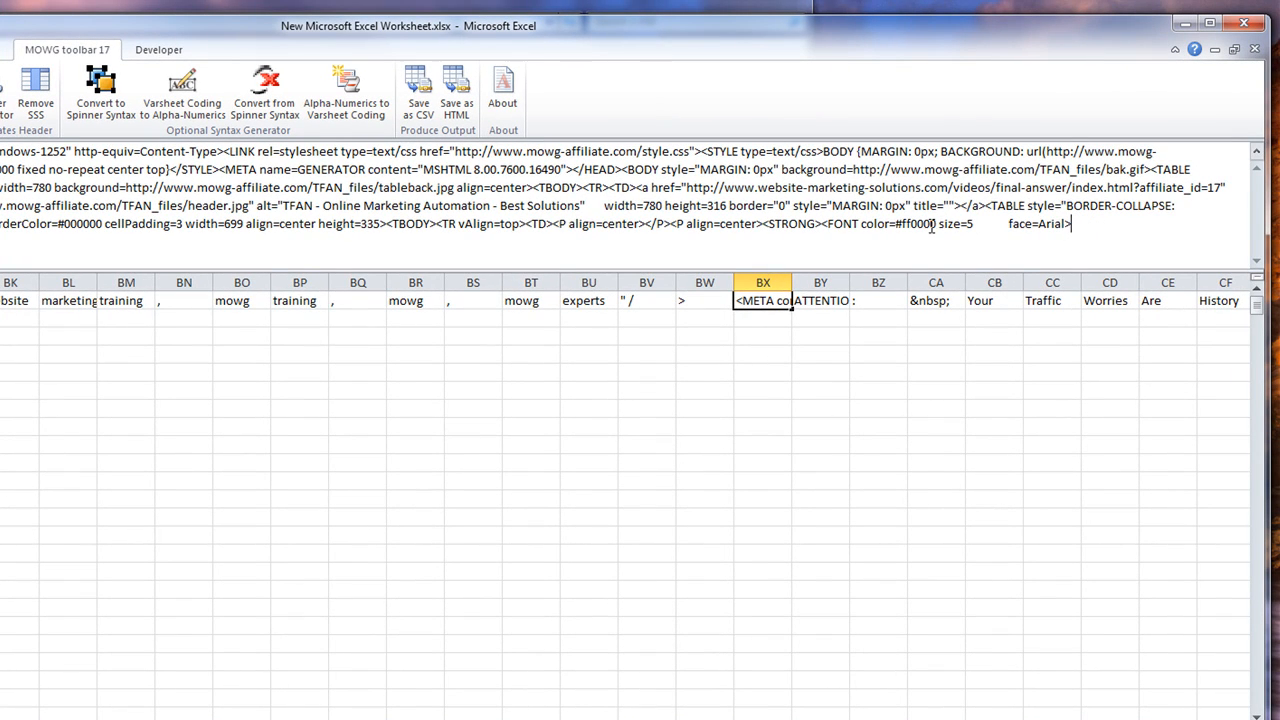
pyautogui.click(1257, 150)
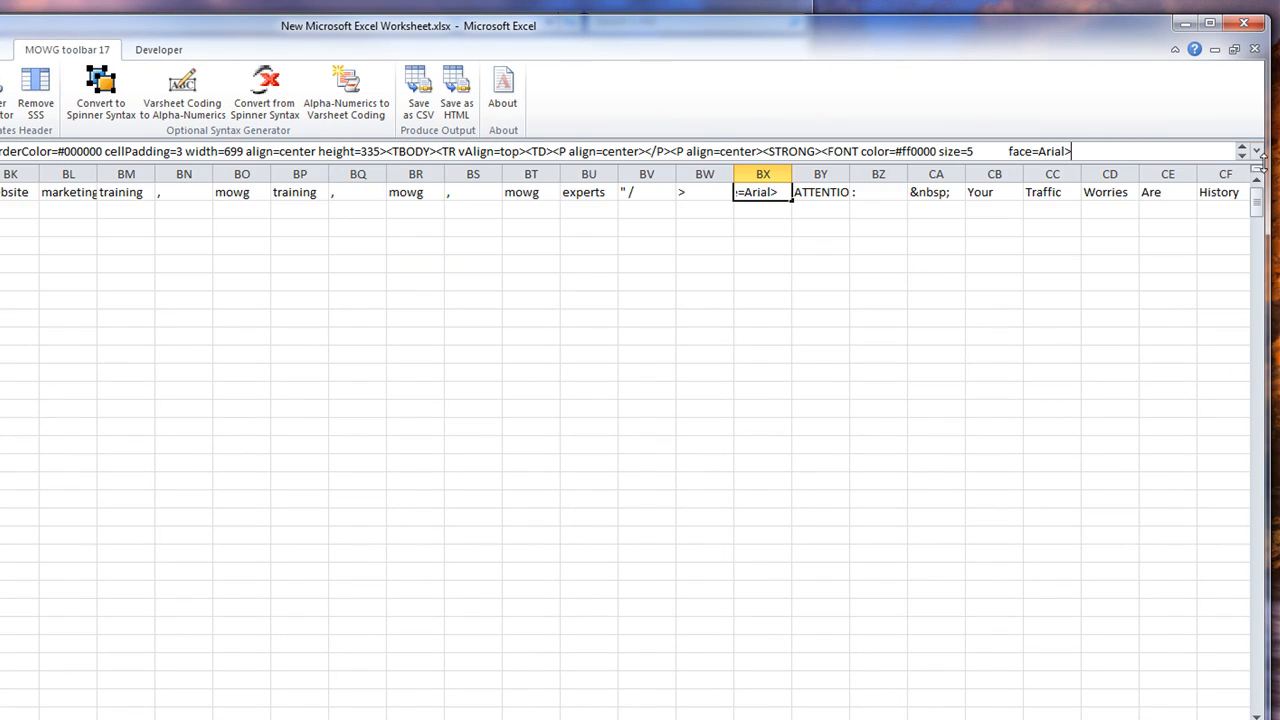
pyautogui.click(836, 200)
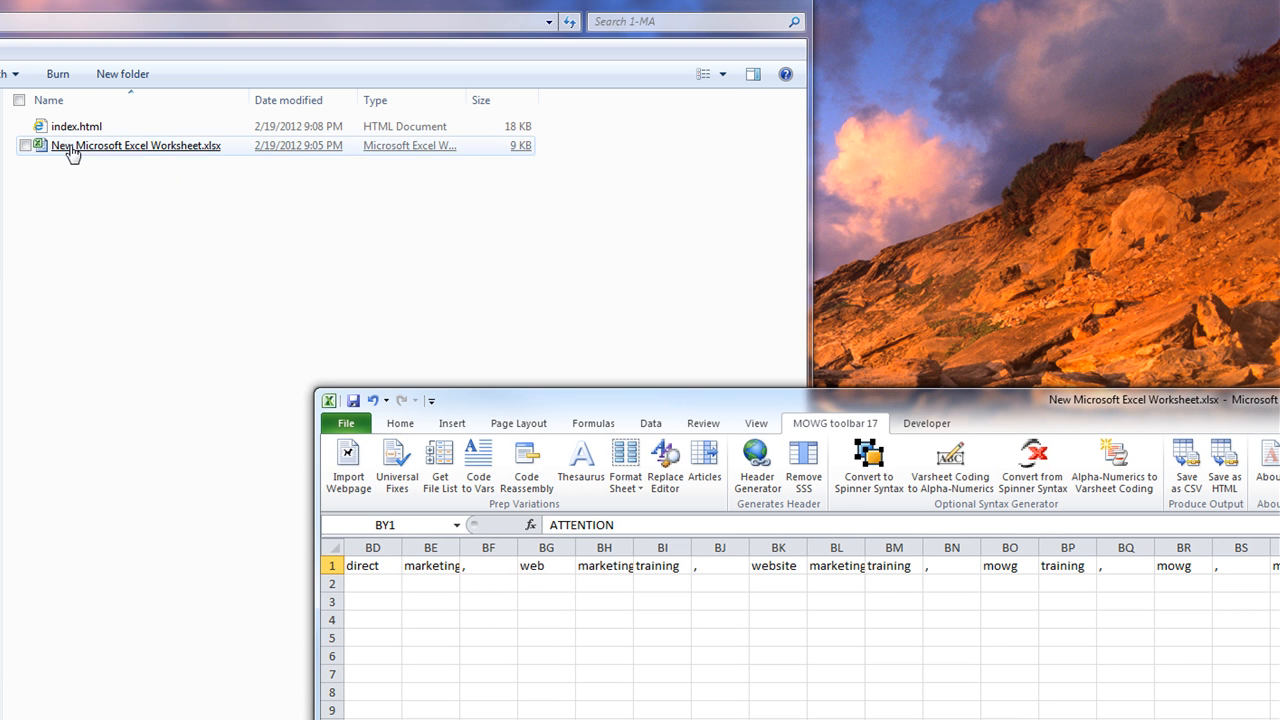
# Open index.html in Internet Explorer and select ATTENTION in the page headline
pyautogui.doubleClick(70, 126)
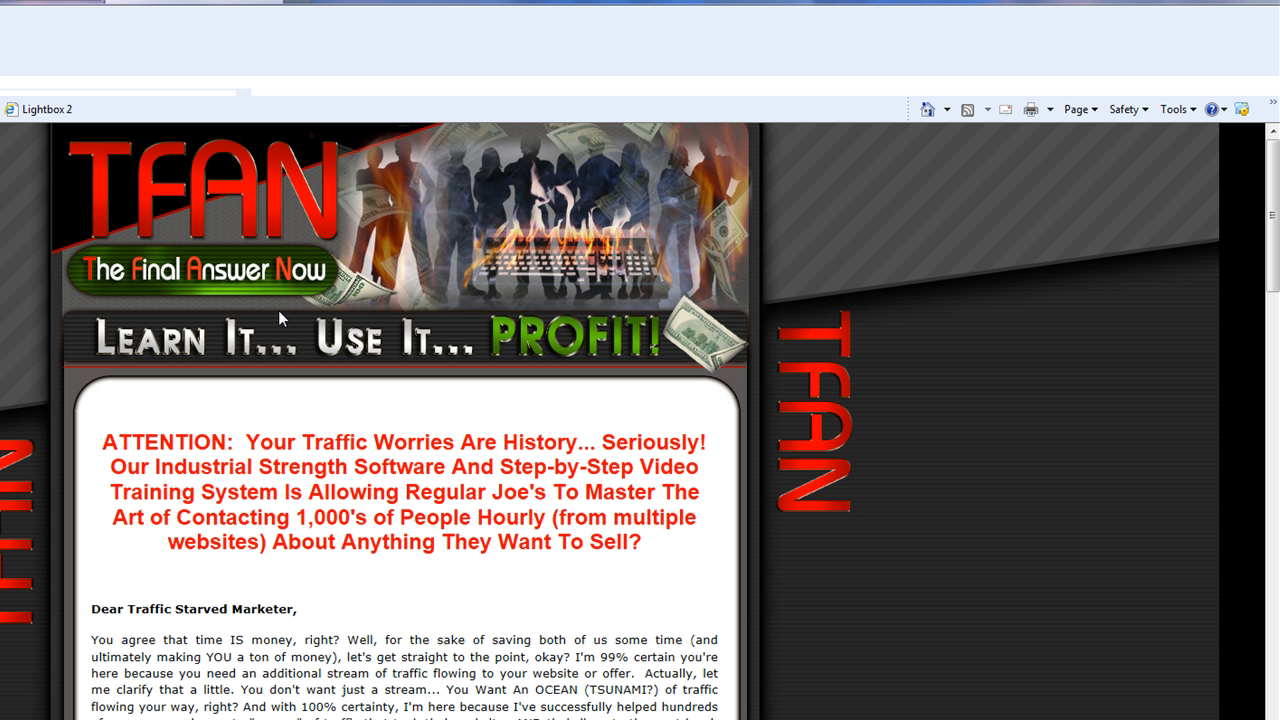
pyautogui.doubleClick(240, 443)
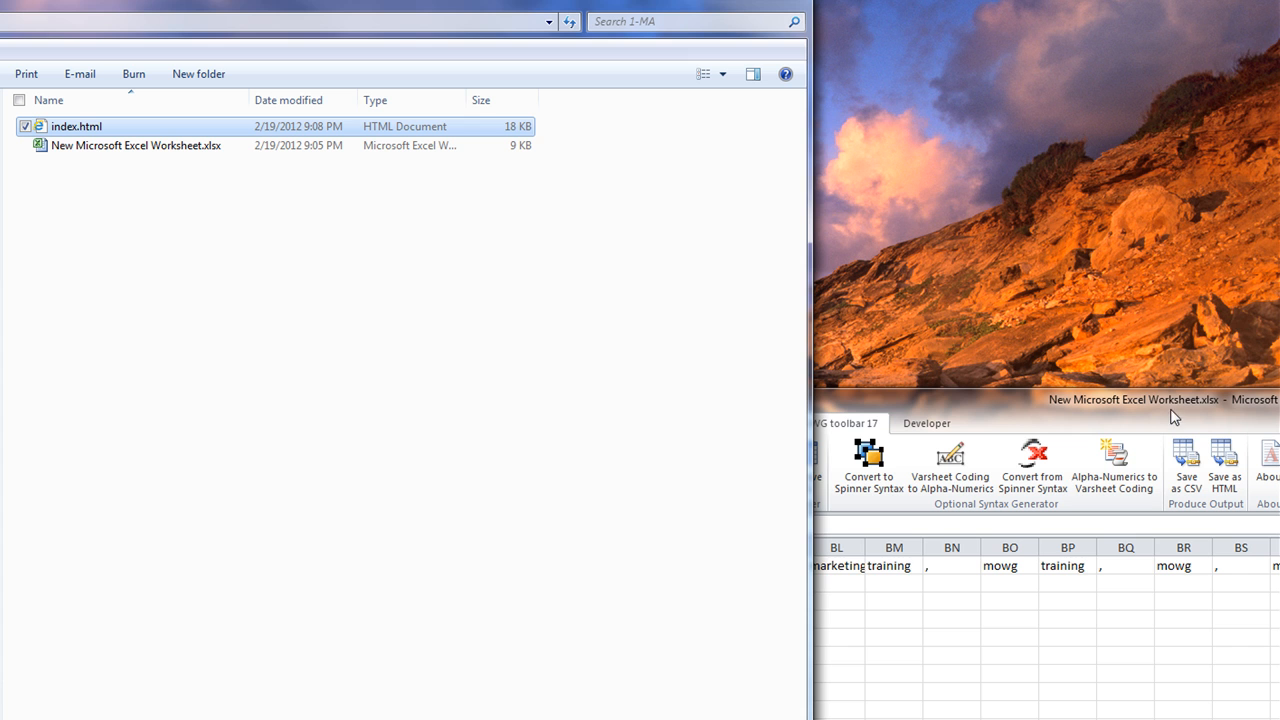
# Scroll right to inspect the leftover tag cells BKA–BKB, then come back and select BIR1
pyautogui.moveTo(1279, 400); pyautogui.dragTo(724, 0)
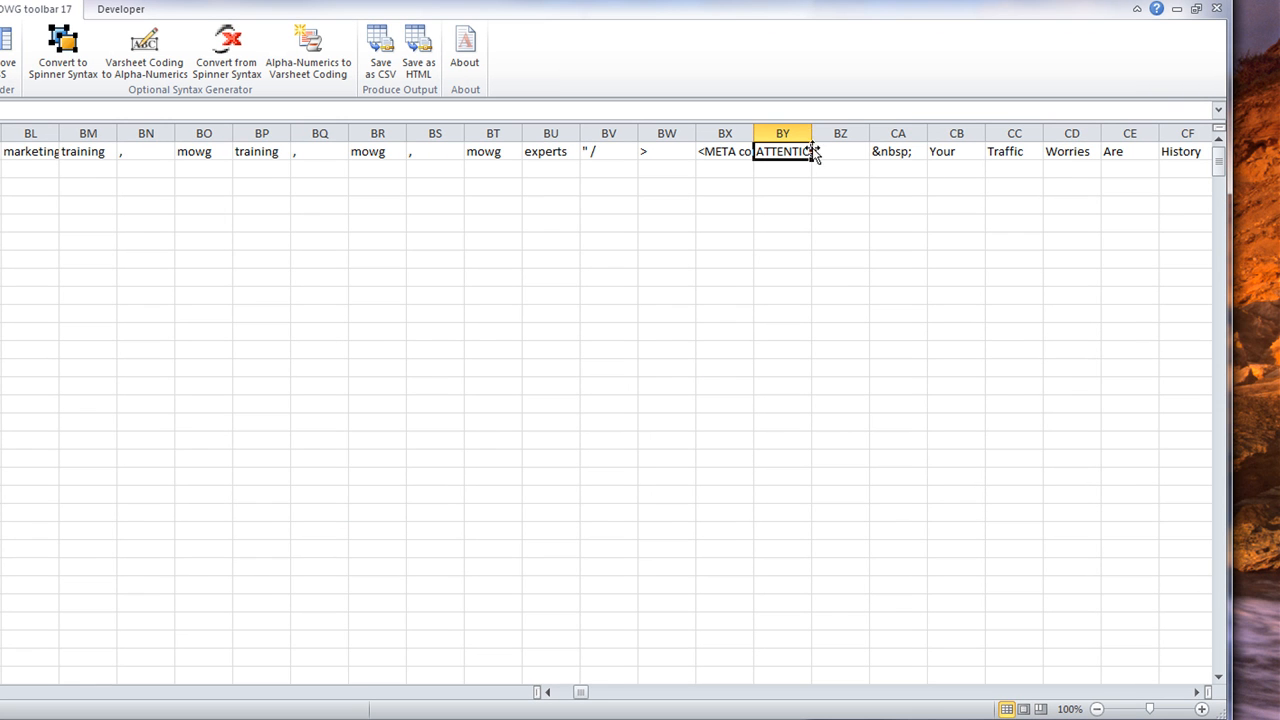
pyautogui.moveTo(580, 692); pyautogui.dragTo(1078, 692)
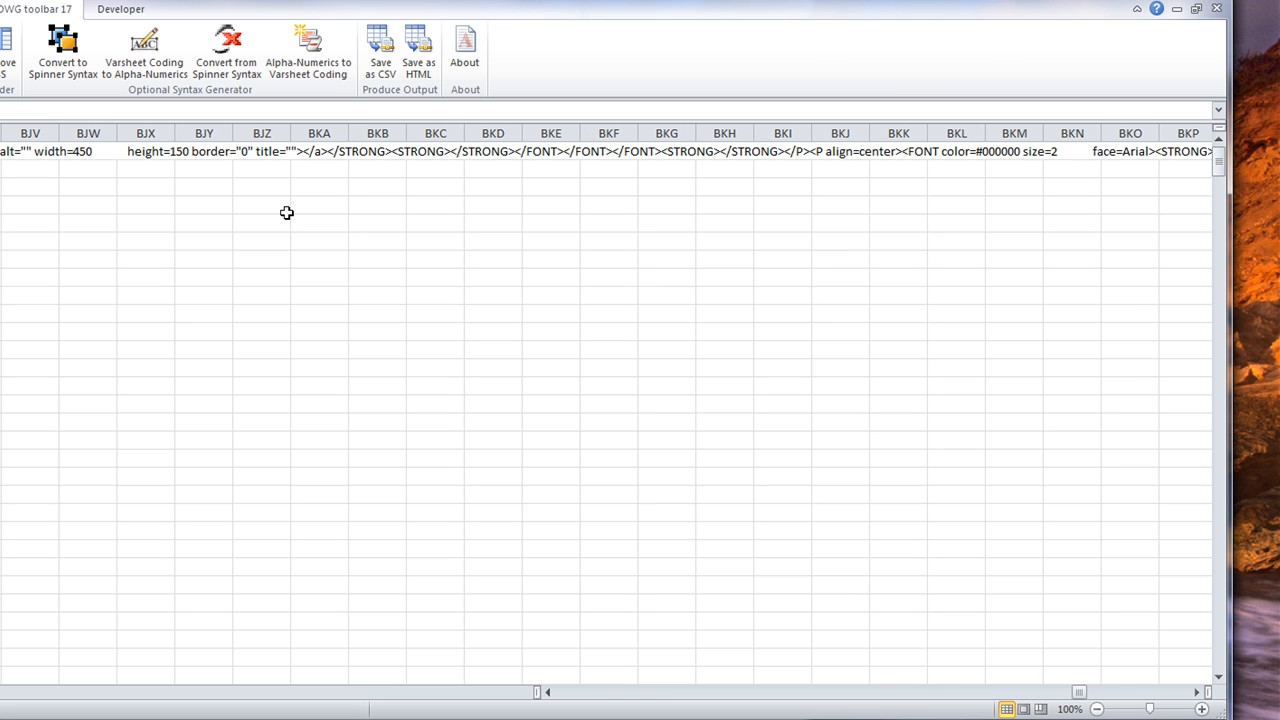
pyautogui.click(318, 151)
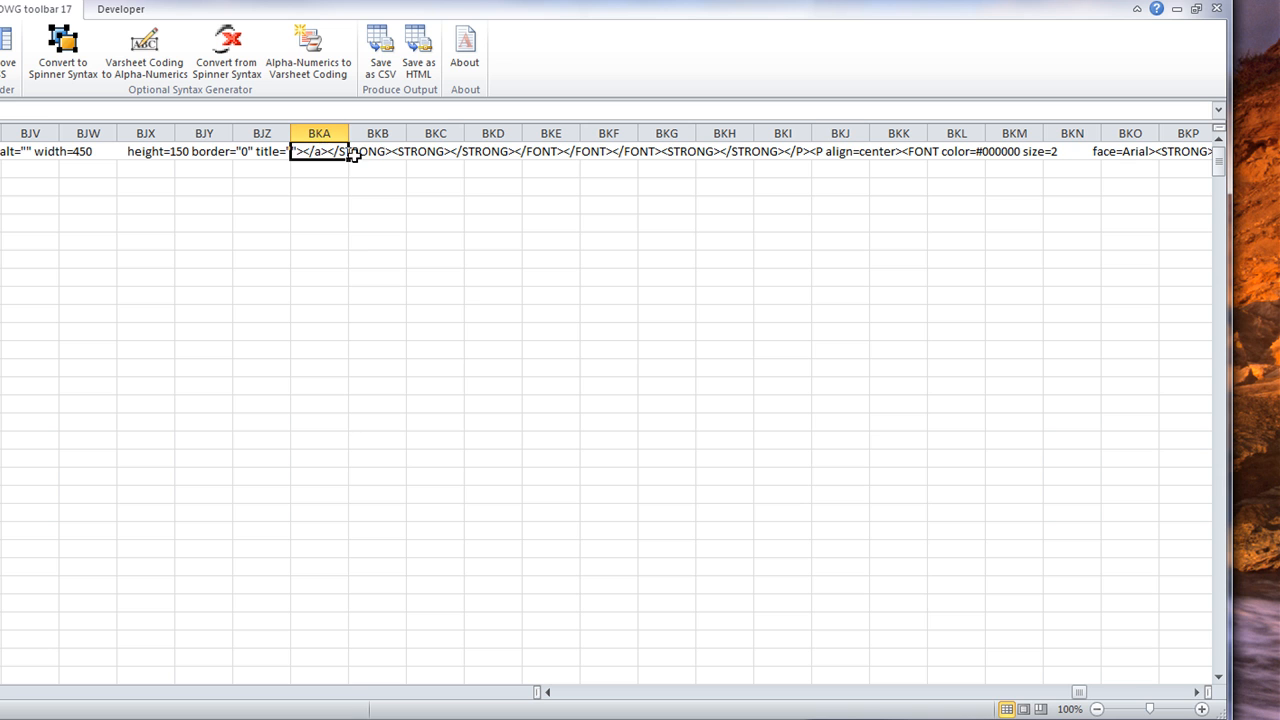
pyautogui.click(371, 151)
pyautogui.click(300, 151)
pyautogui.click(2, 151)
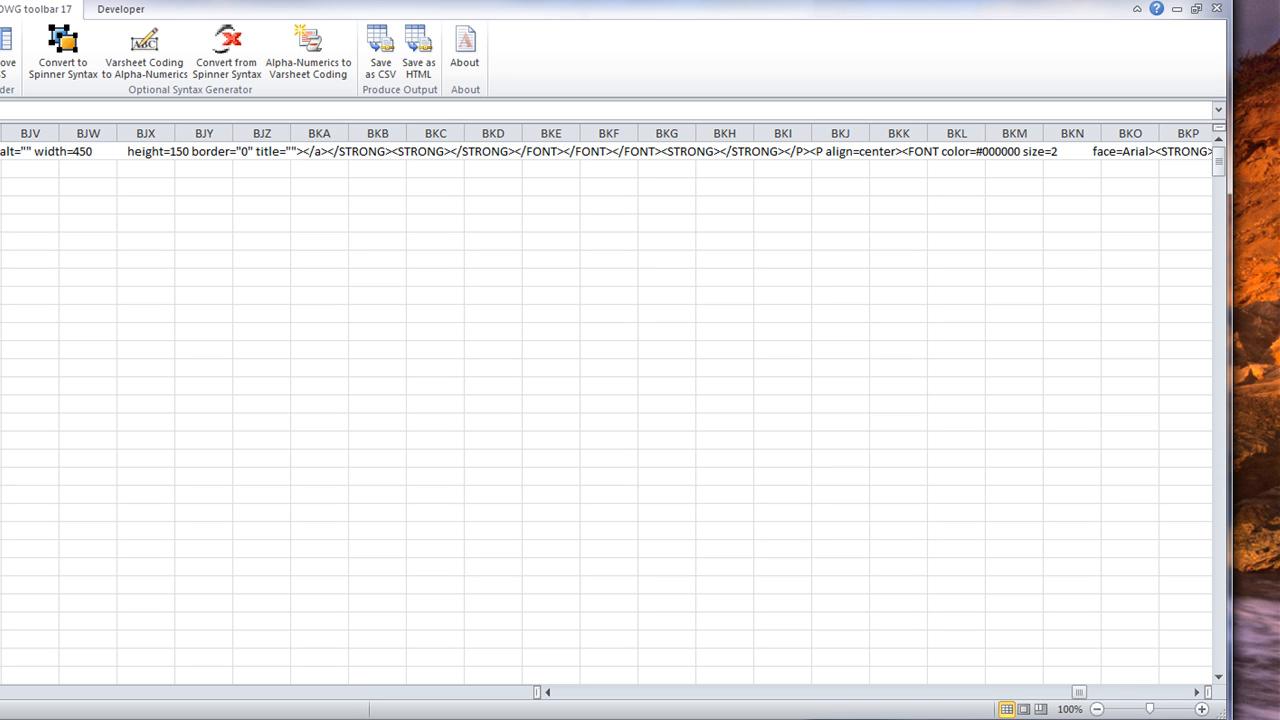
pyautogui.click(552, 692)
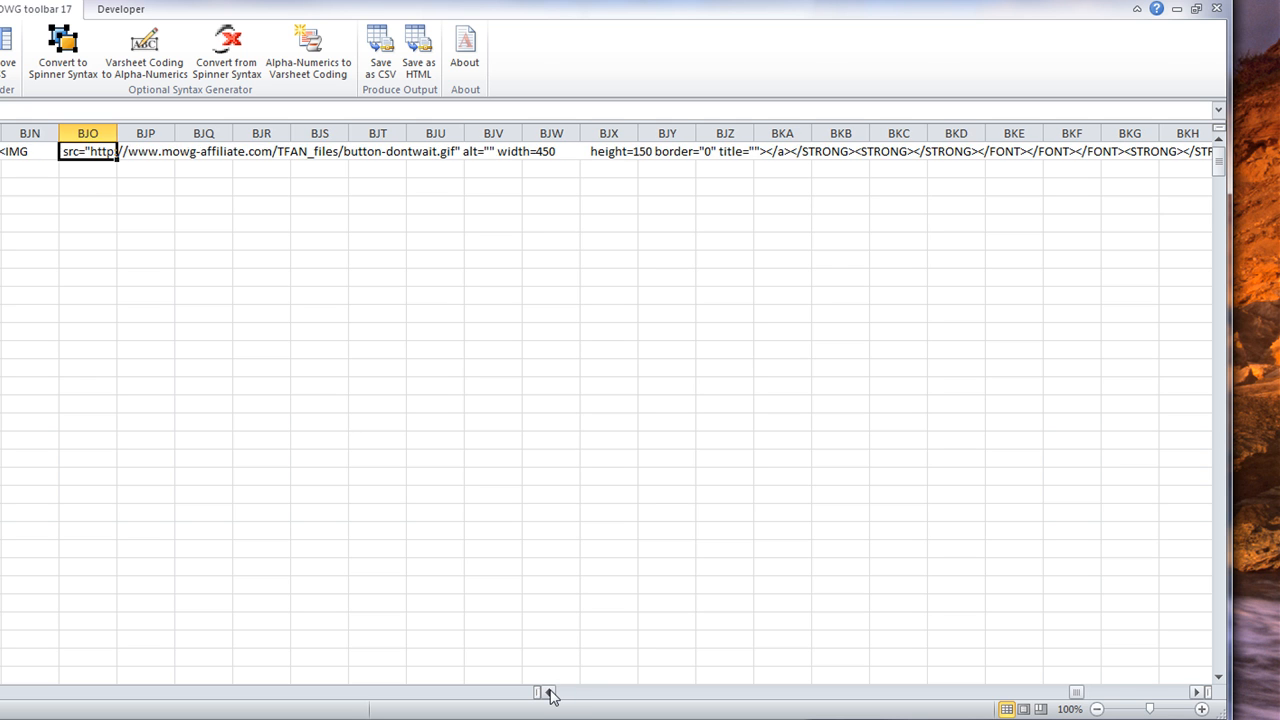
pyautogui.click(549, 692)
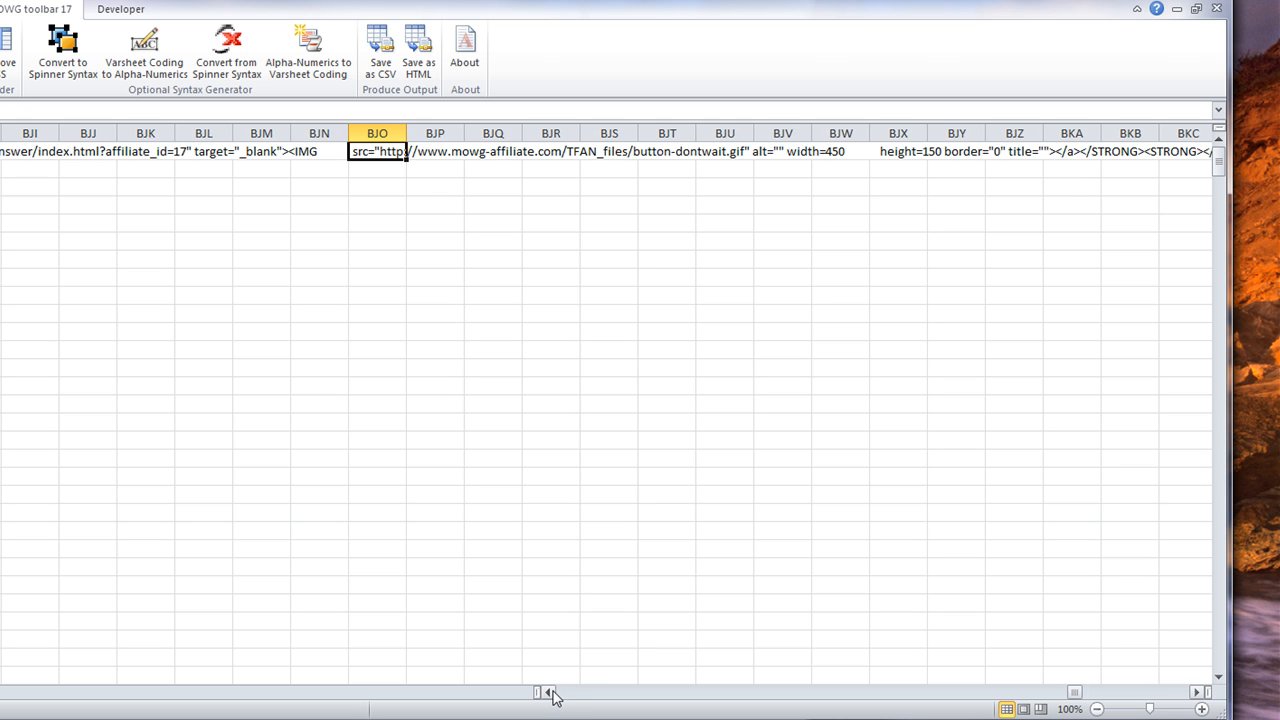
pyautogui.click(550, 692)
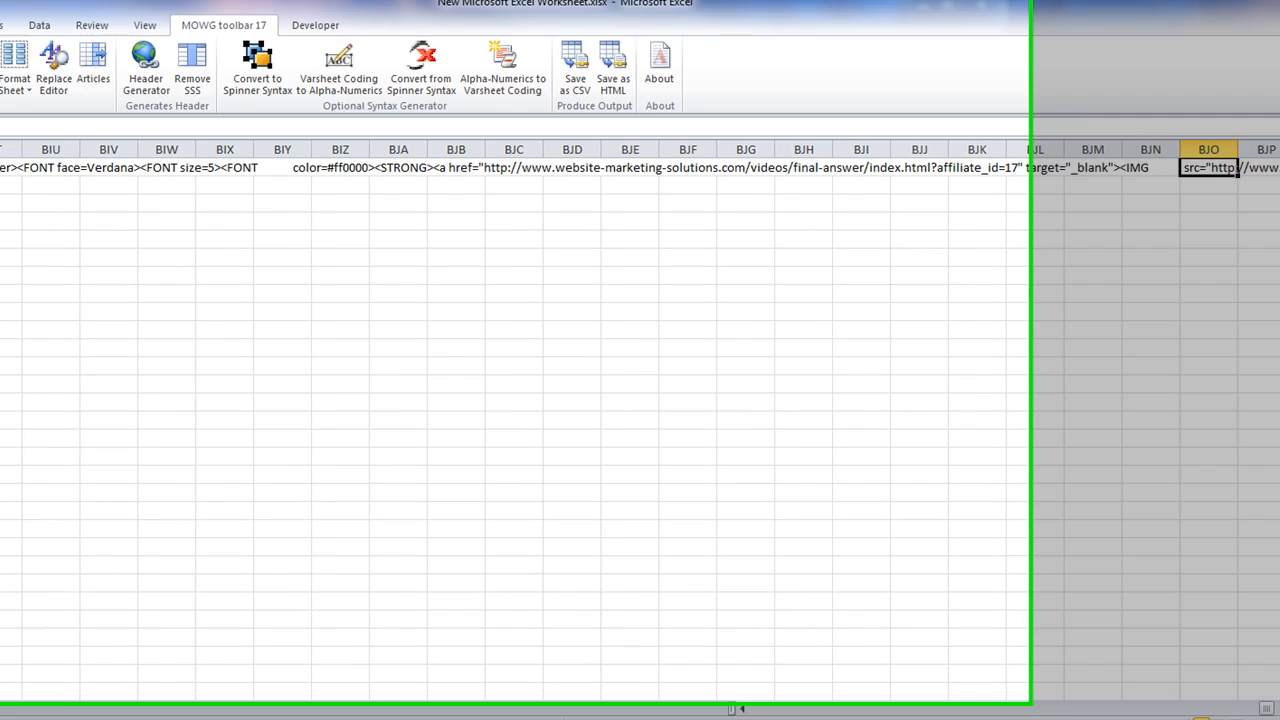
pyautogui.click(130, 190)
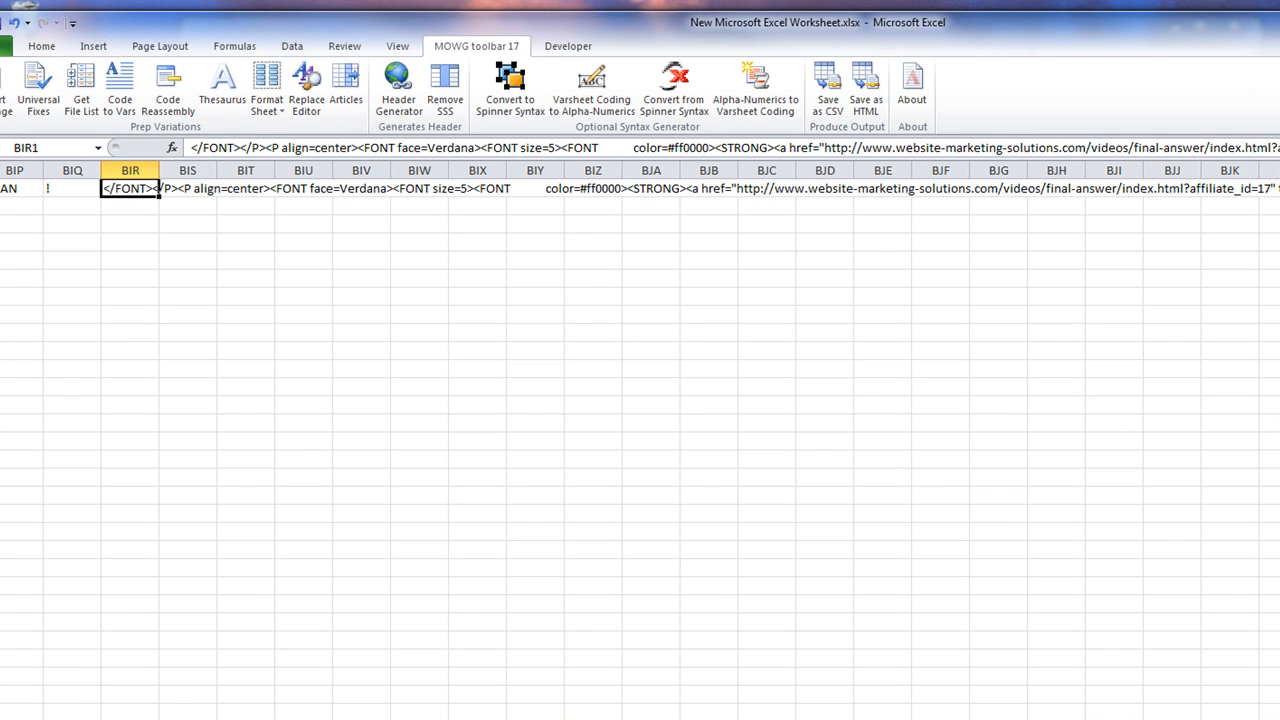
# Read BIR1 down to its closing </HTML> tag, leave it unchanged, and scroll back toward column A
pyautogui.hotkey('ctrl', 'shift', 'u')
pyautogui.scroll(-3, 735, 202)
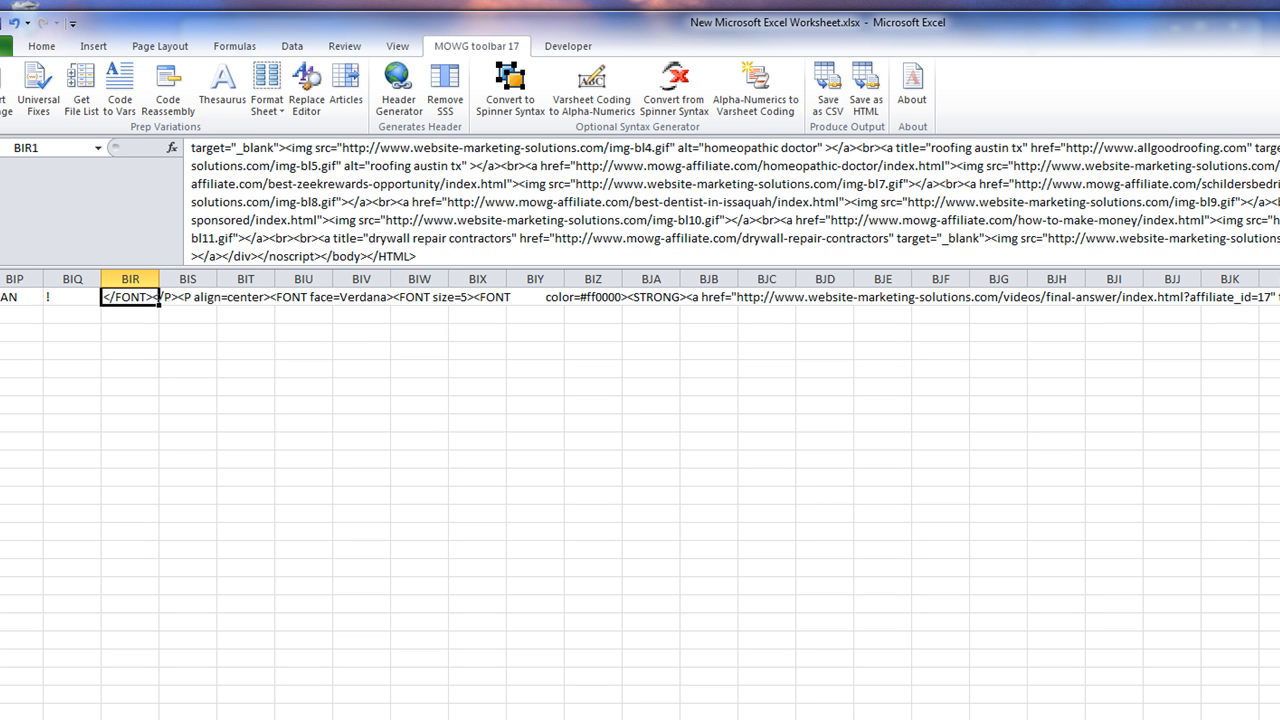
pyautogui.click(433, 257)
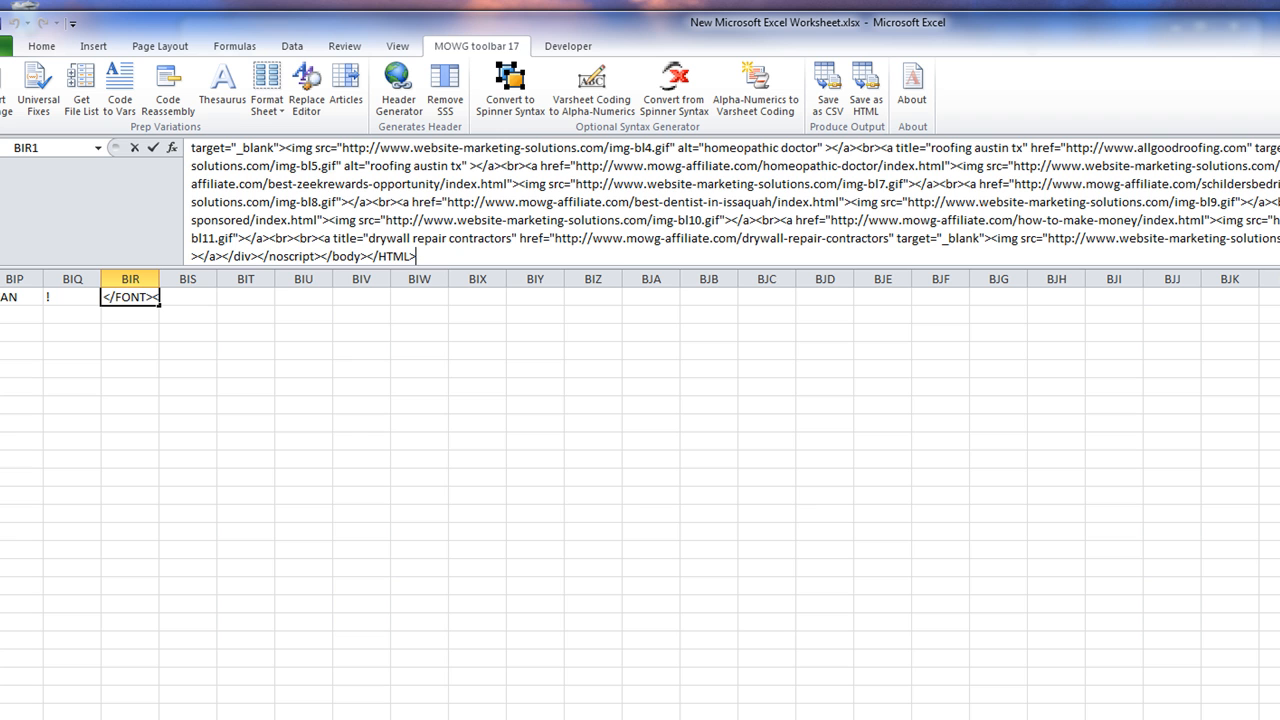
pyautogui.moveTo(422, 257); pyautogui.dragTo(367, 256)
pyautogui.click(418, 257)
pyautogui.hotkey('ctrl', 'shift', 'u')
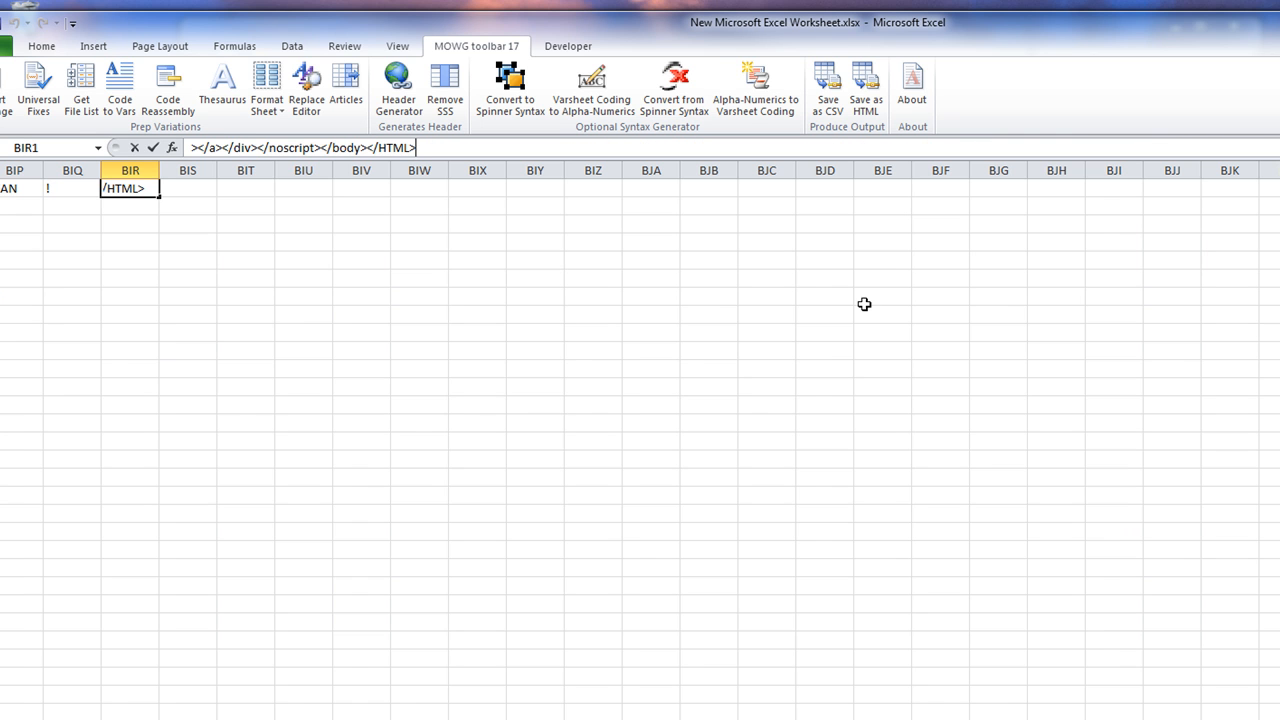
pyautogui.click(75, 183)
pyautogui.click(292, 277)
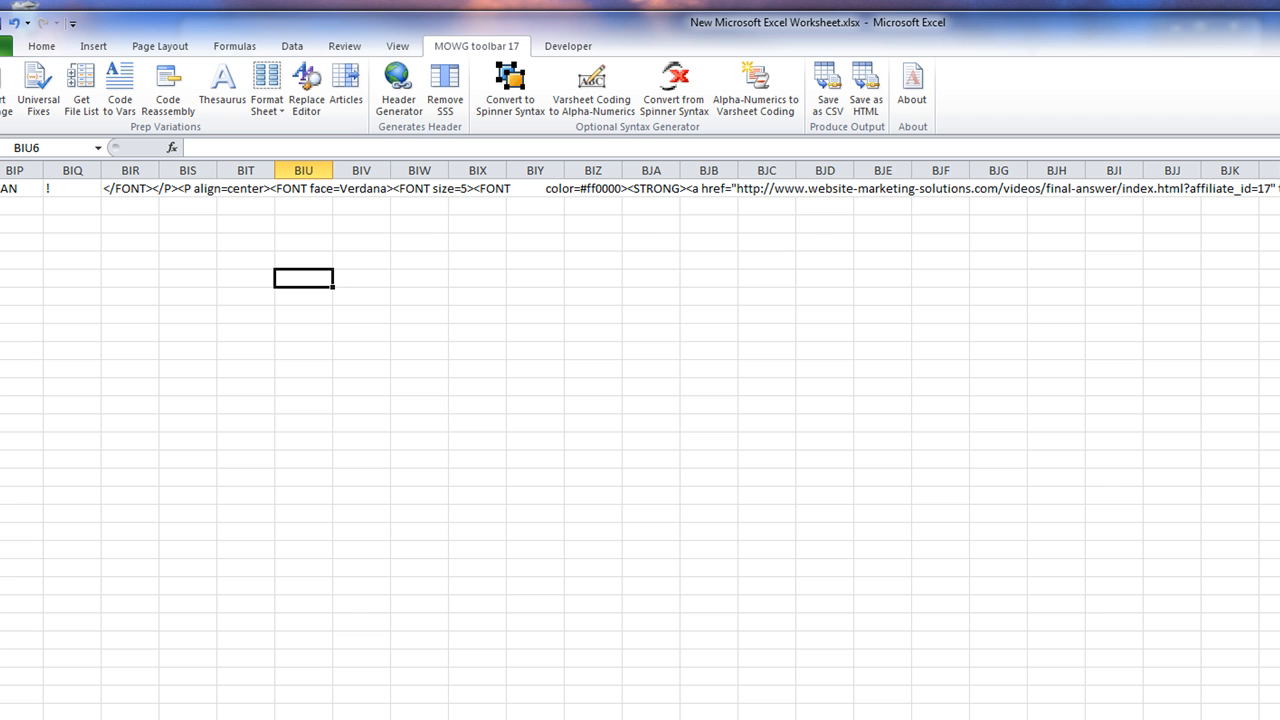
pyautogui.hscroll(-20, 640, 440)
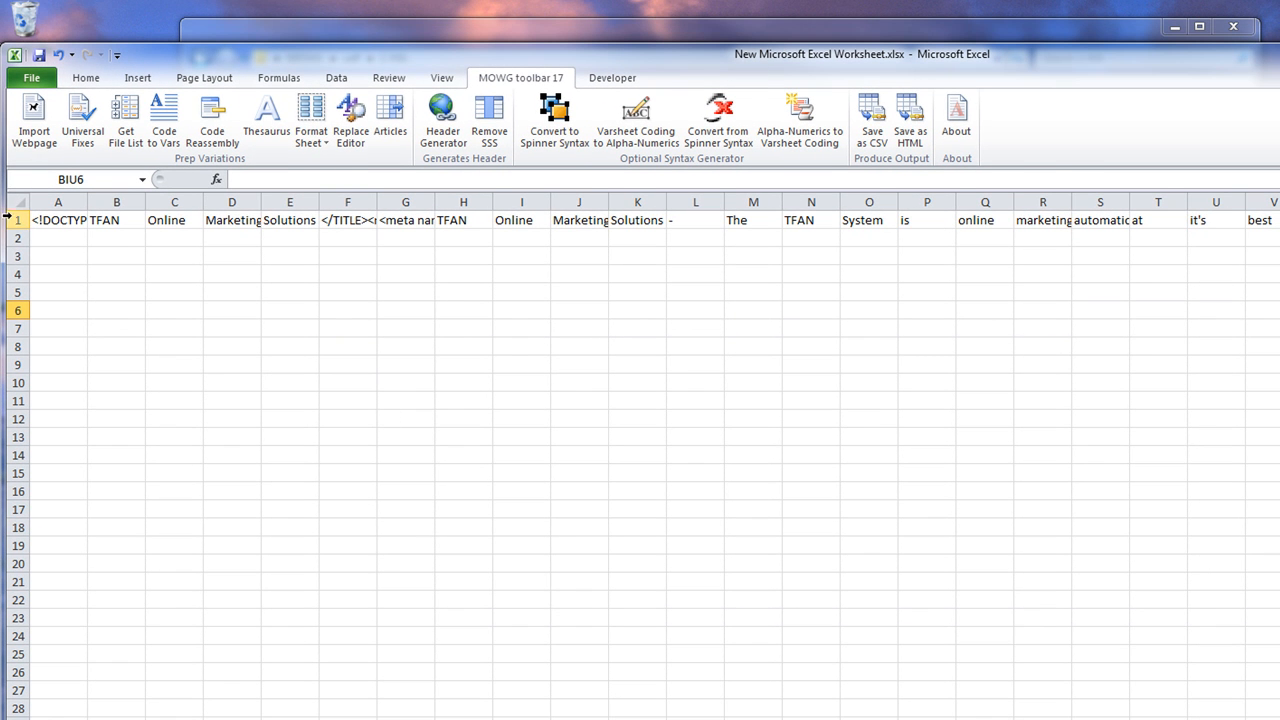
# Fill synonym lists under every row 1 word with Thesaurus, then check the élite entry under best
pyautogui.click(15, 219)
pyautogui.click(267, 113)
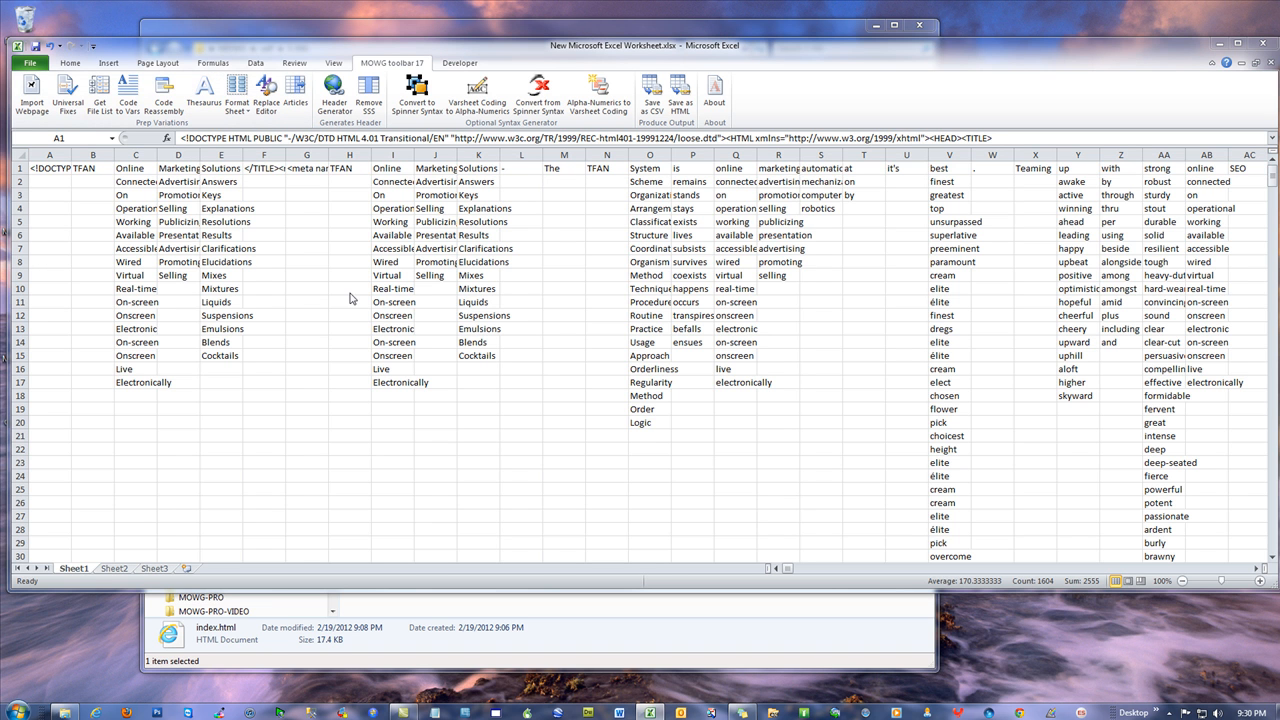
pyautogui.click(565, 312)
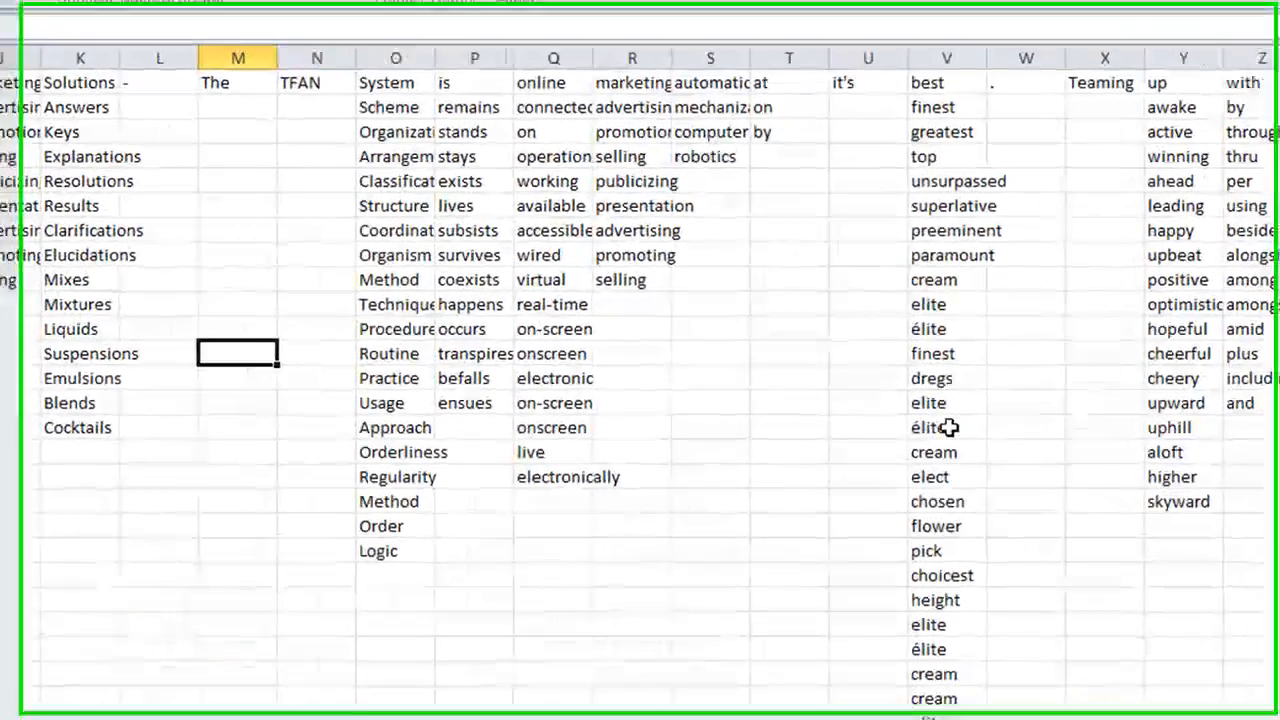
pyautogui.click(940, 356)
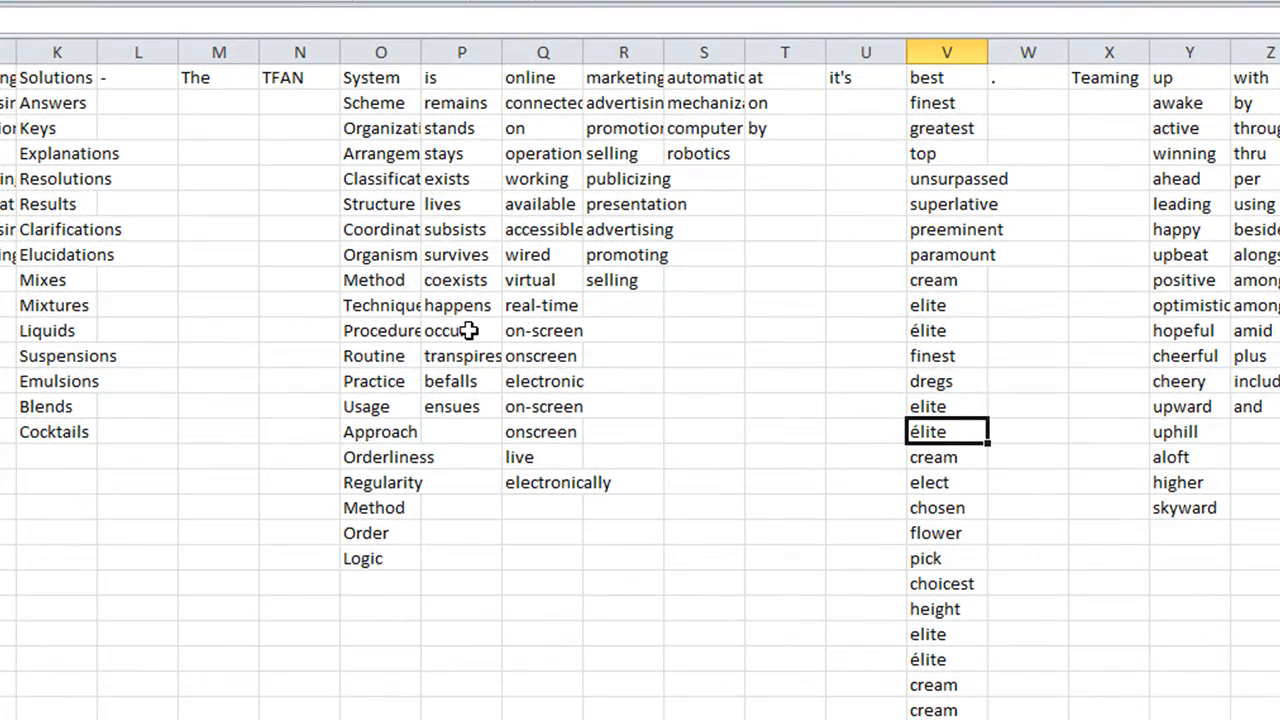
# Run the Replace Editor's replacements on all cells so élite becomes Elite
pyautogui.hotkey('ctrl', 'a')
pyautogui.hotkey('ctrl', 'h')
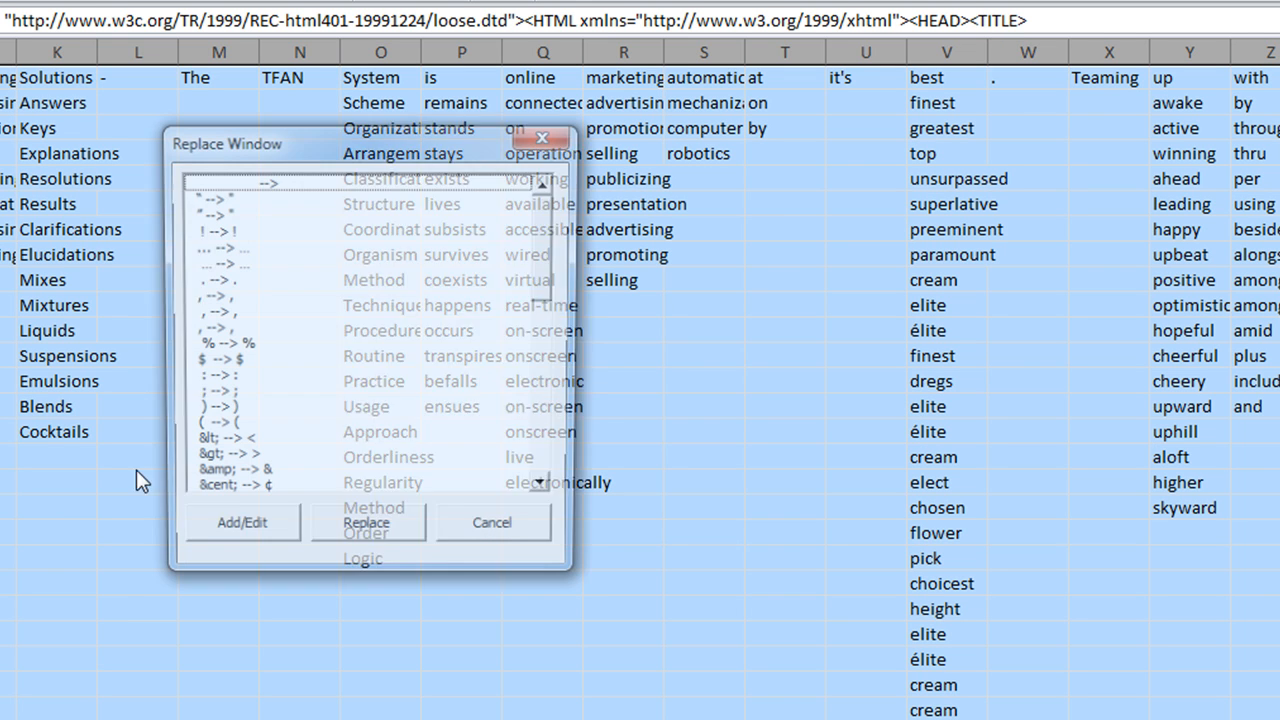
pyautogui.click(360, 534)
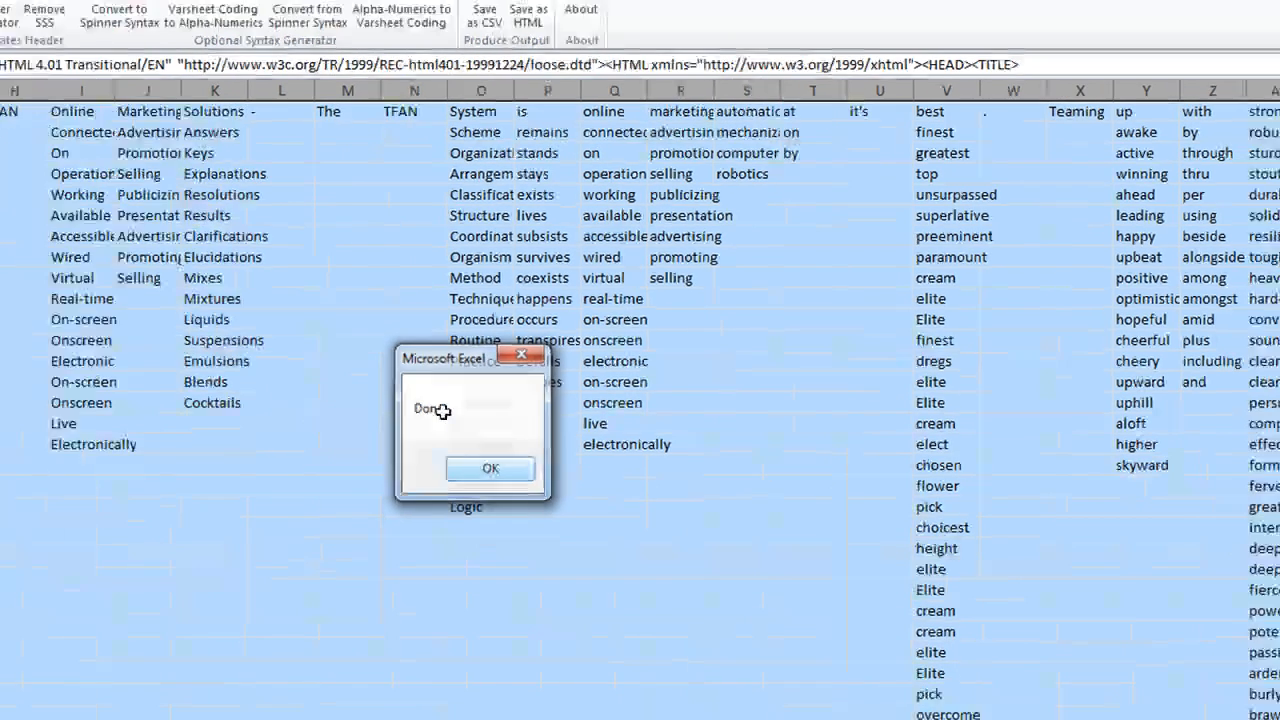
pyautogui.click(392, 512)
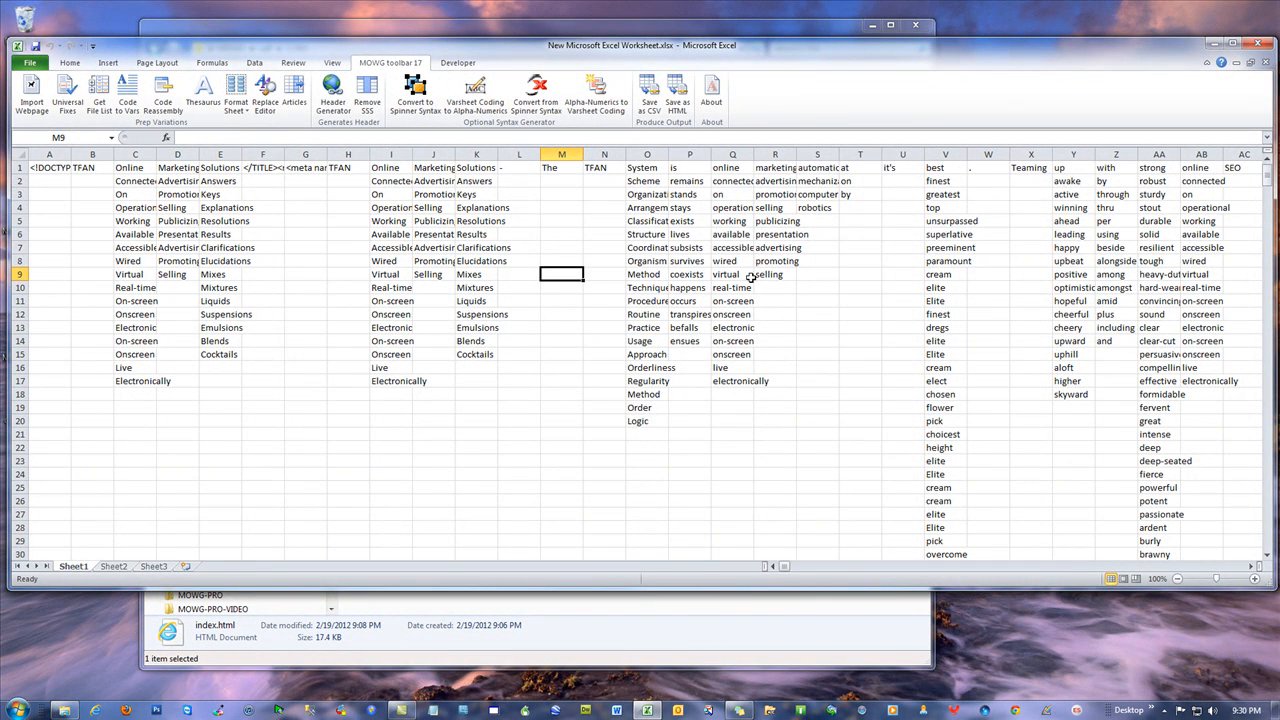
# Review Online's synonyms in C2:C16 and the Promotion and Resolutions entries, then close the workbook
pyautogui.moveTo(135, 181); pyautogui.dragTo(140, 366)
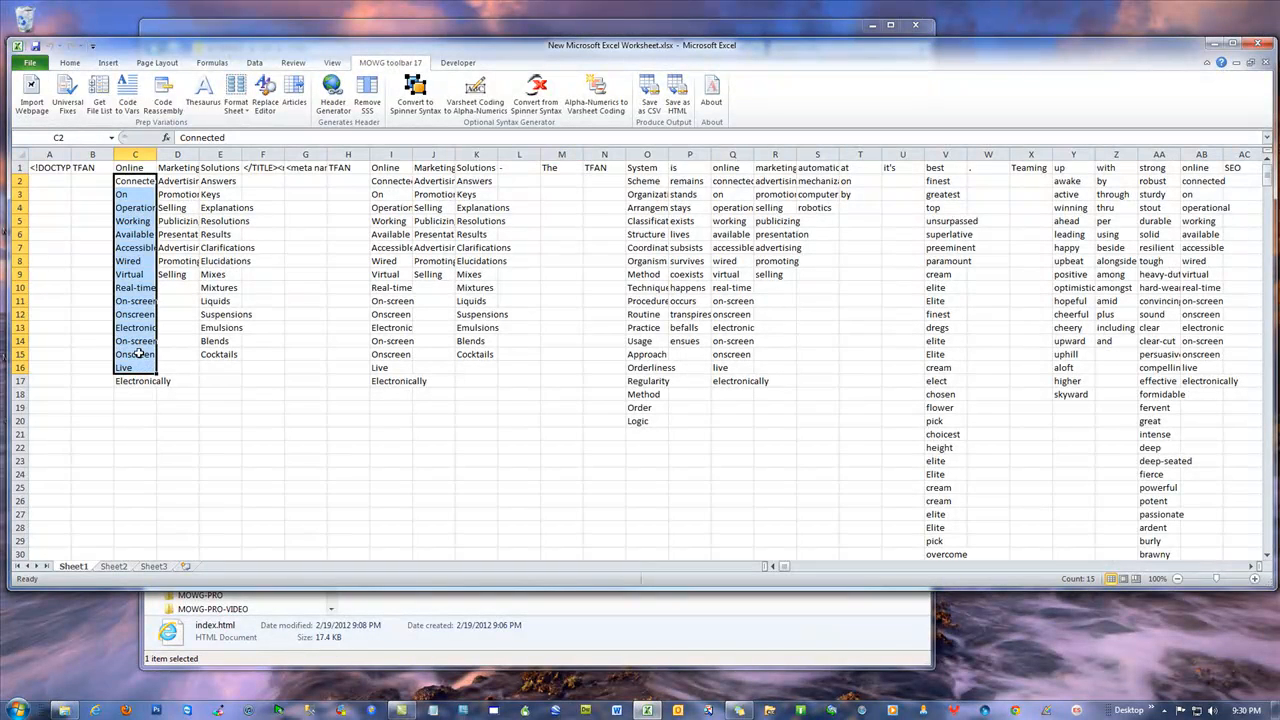
pyautogui.click(162, 195)
pyautogui.click(215, 220)
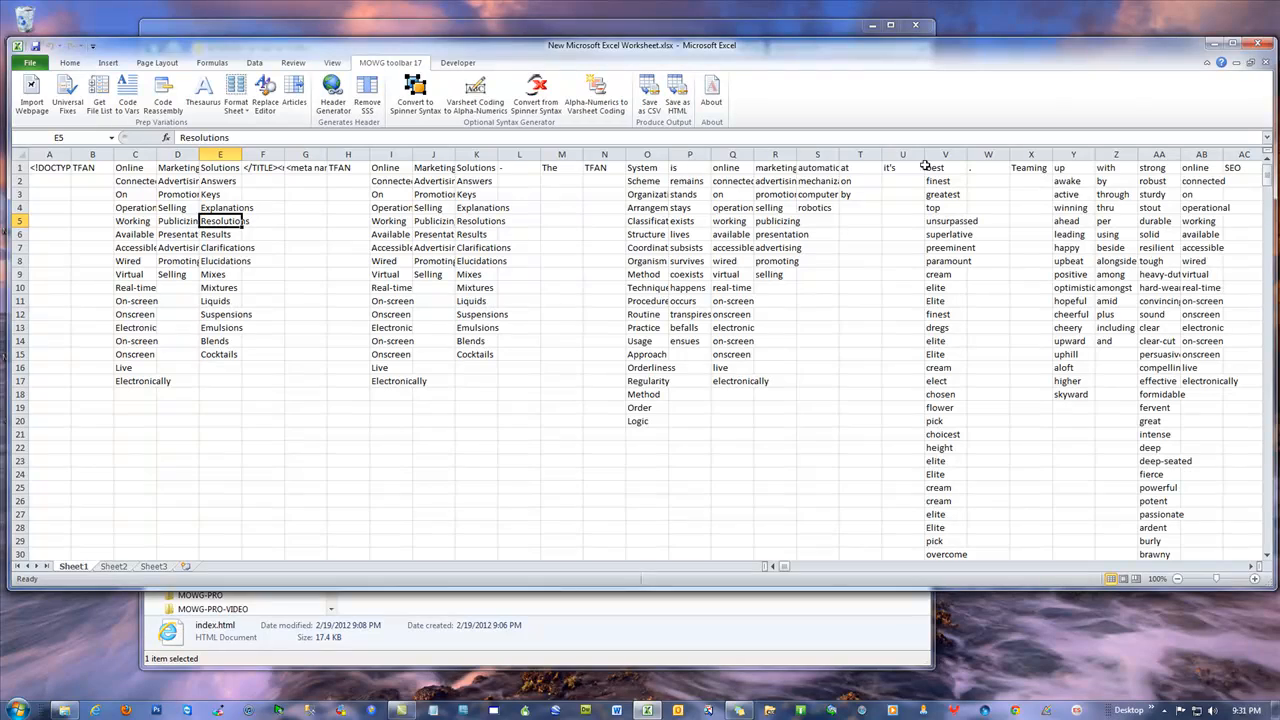
pyautogui.click(1259, 44)
# Save the workbook, then open the Content-example folder and its blank worksheet
pyautogui.click(583, 387)
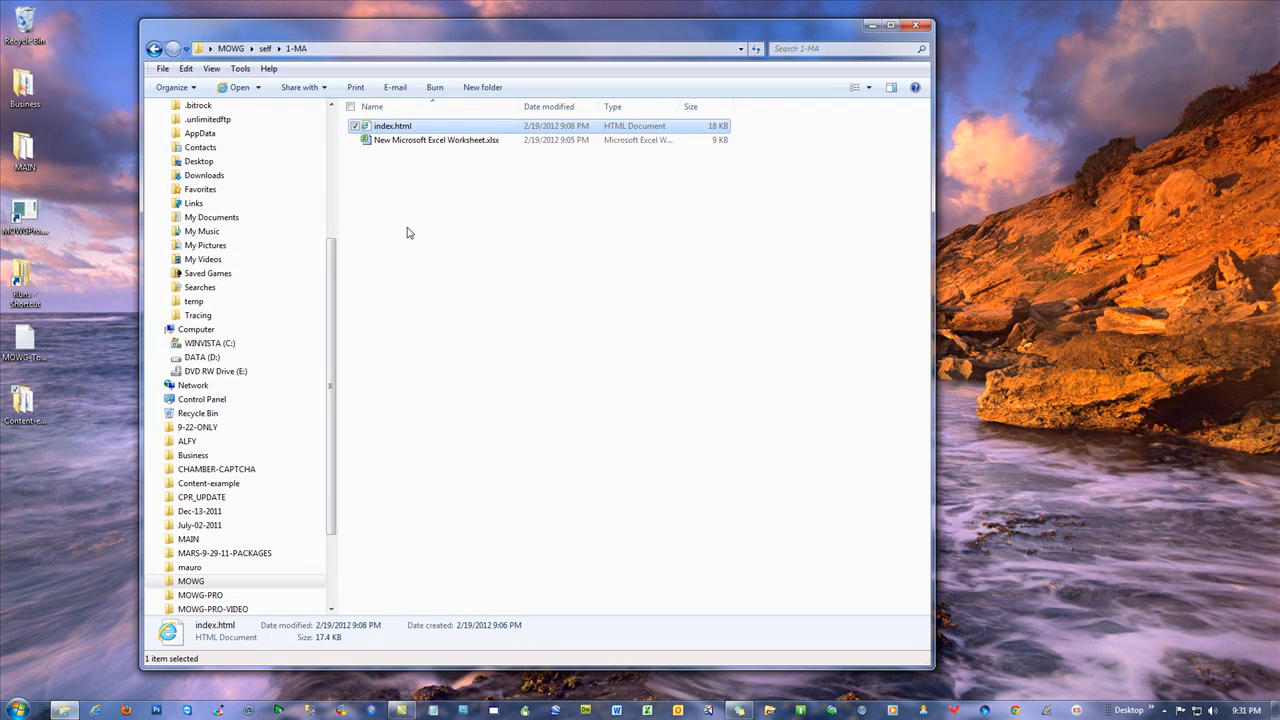
pyautogui.moveTo(368, 33); pyautogui.dragTo(805, 82)
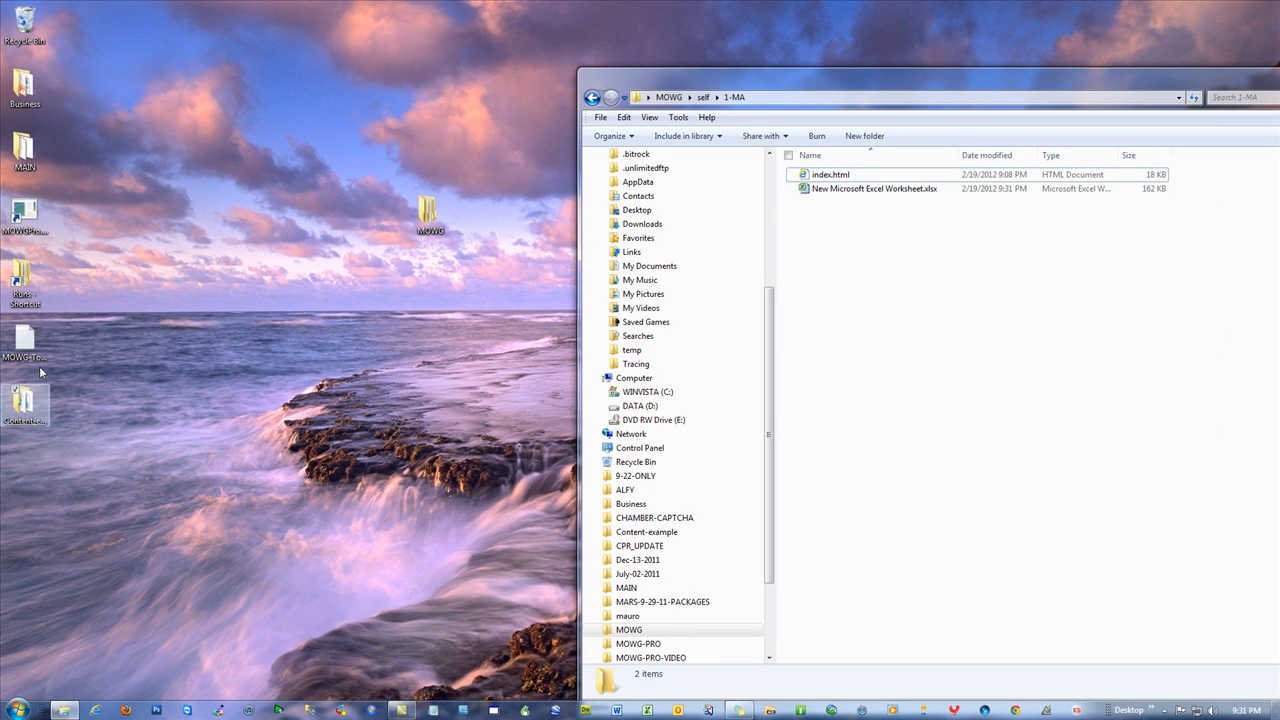
pyautogui.doubleClick(20, 405)
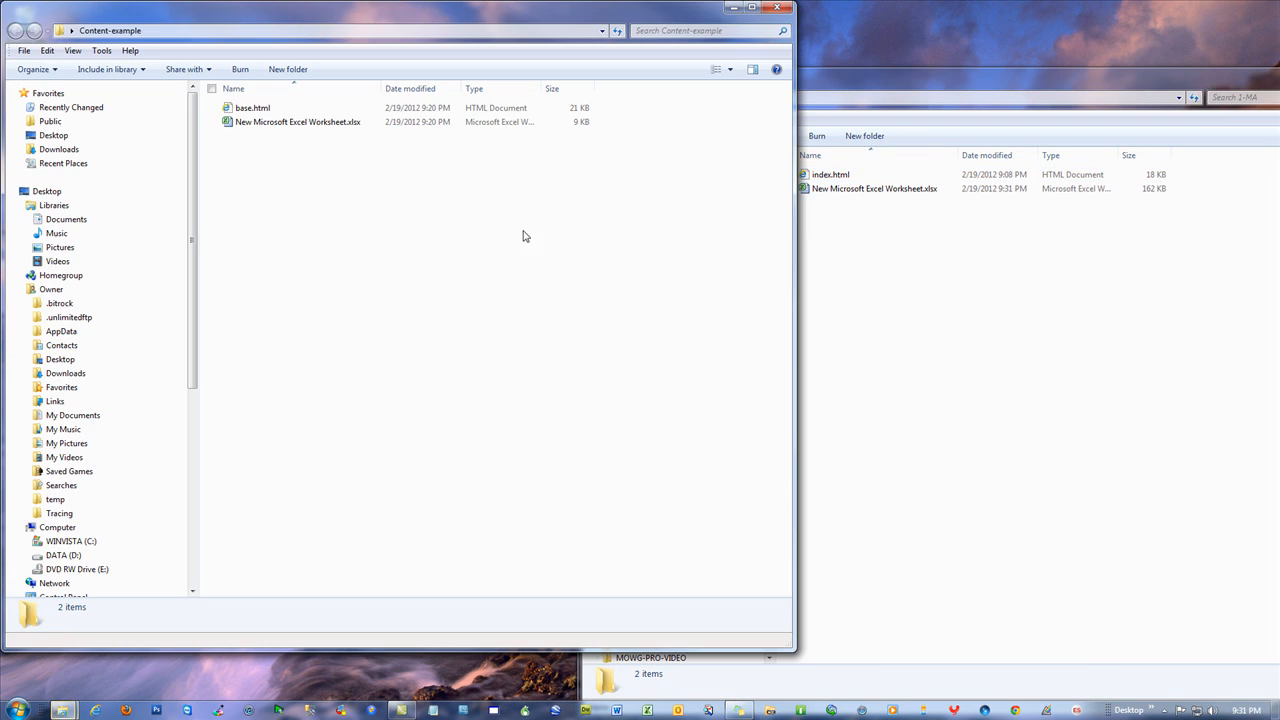
pyautogui.doubleClick(273, 124)
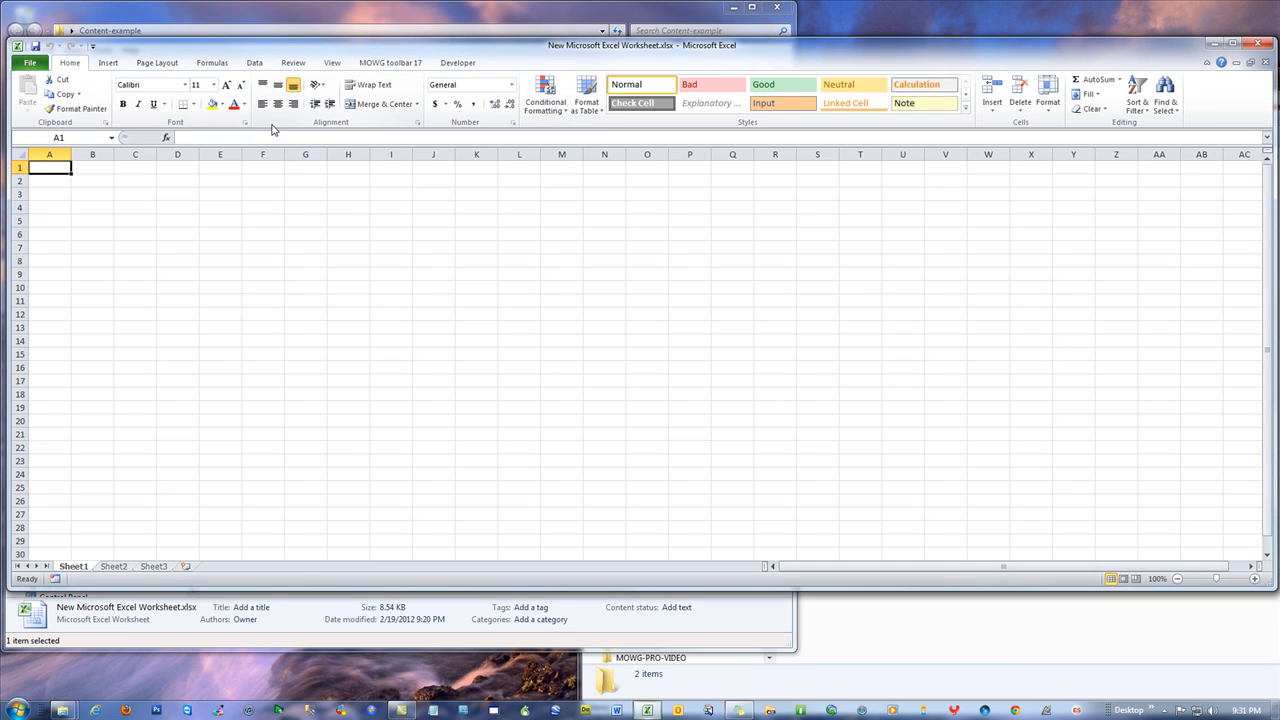
# Open base.html in Notepad for editing
pyautogui.moveTo(413, 55); pyautogui.dragTo(829, 312)
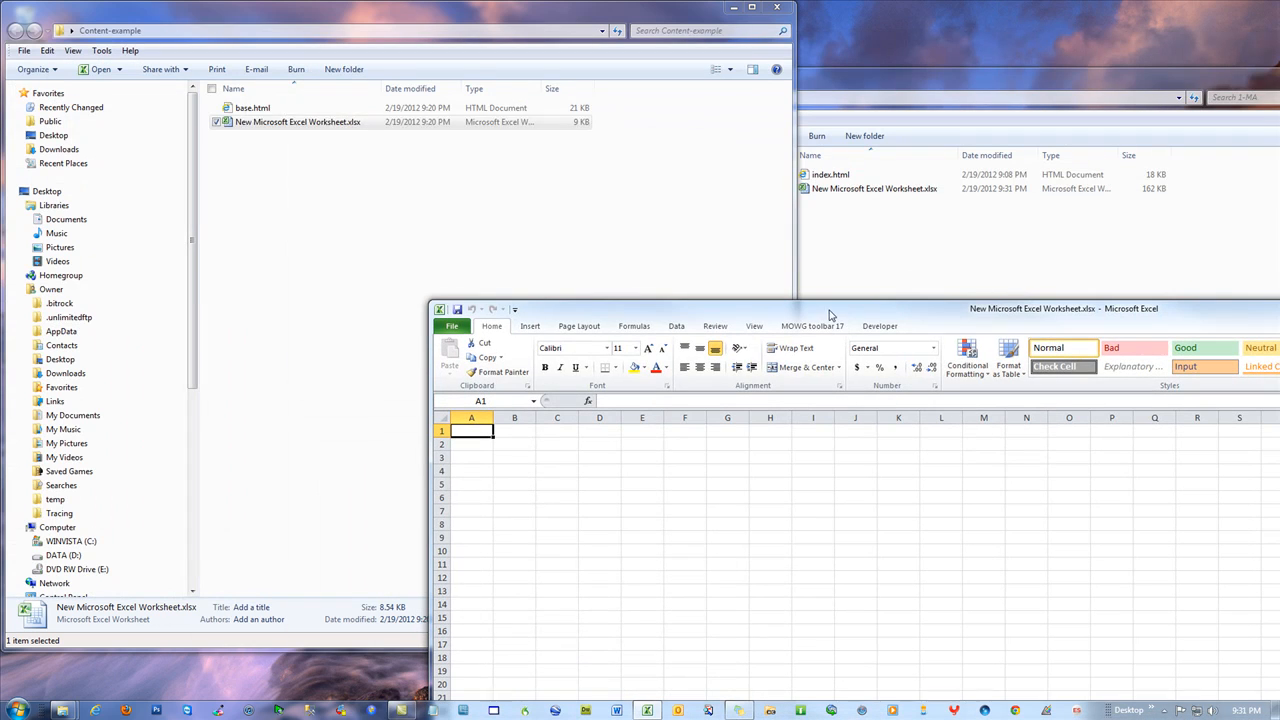
pyautogui.click(254, 110)
pyautogui.rightClick(254, 110)
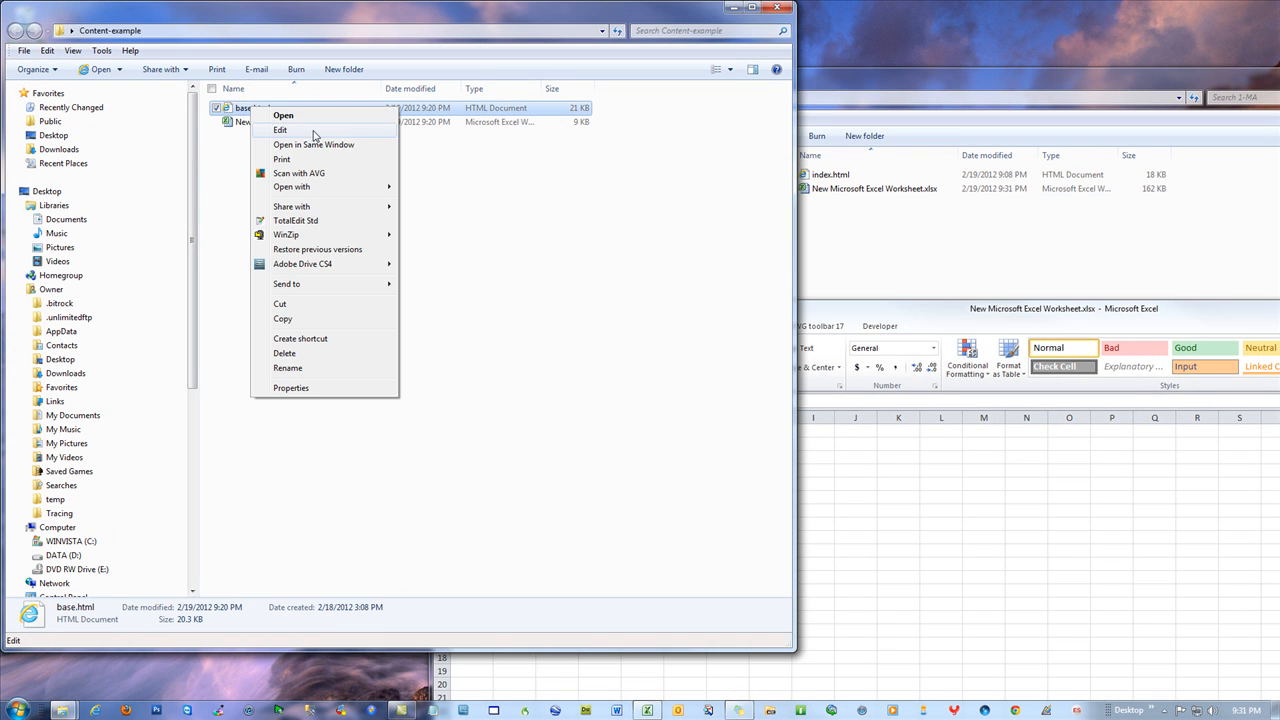
pyautogui.click(283, 130)
# Review the content attributes of the charset, Content-Type, keywords and description meta tags
pyautogui.moveTo(539, 247); pyautogui.dragTo(462, 56)
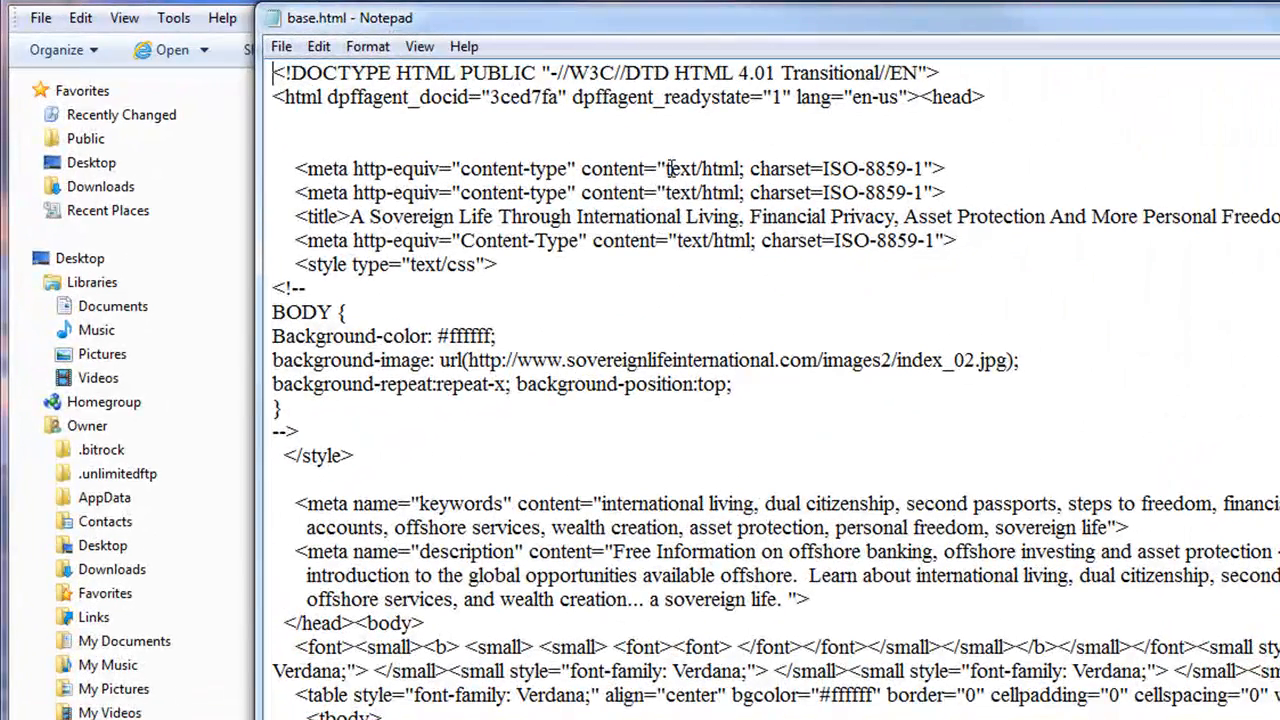
pyautogui.moveTo(666, 168); pyautogui.dragTo(582, 170)
pyautogui.moveTo(666, 169); pyautogui.dragTo(925, 168)
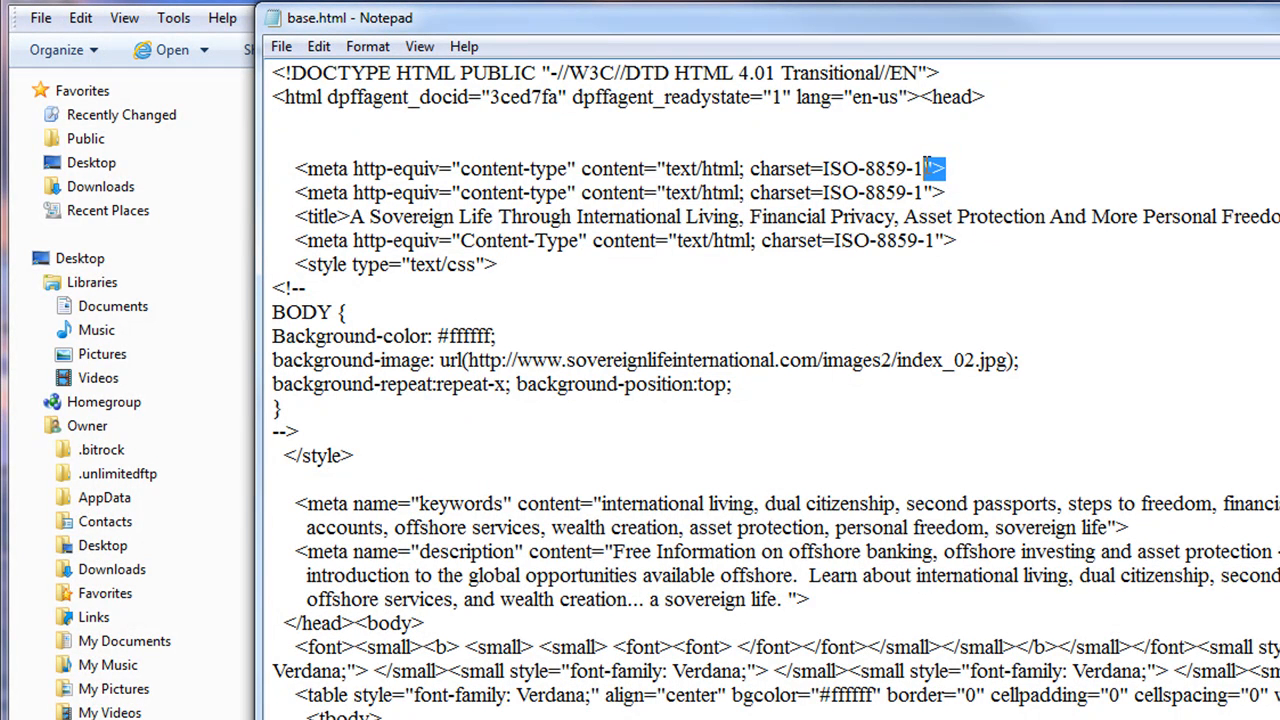
pyautogui.moveTo(667, 192); pyautogui.dragTo(582, 192)
pyautogui.moveTo(677, 240); pyautogui.dragTo(596, 246)
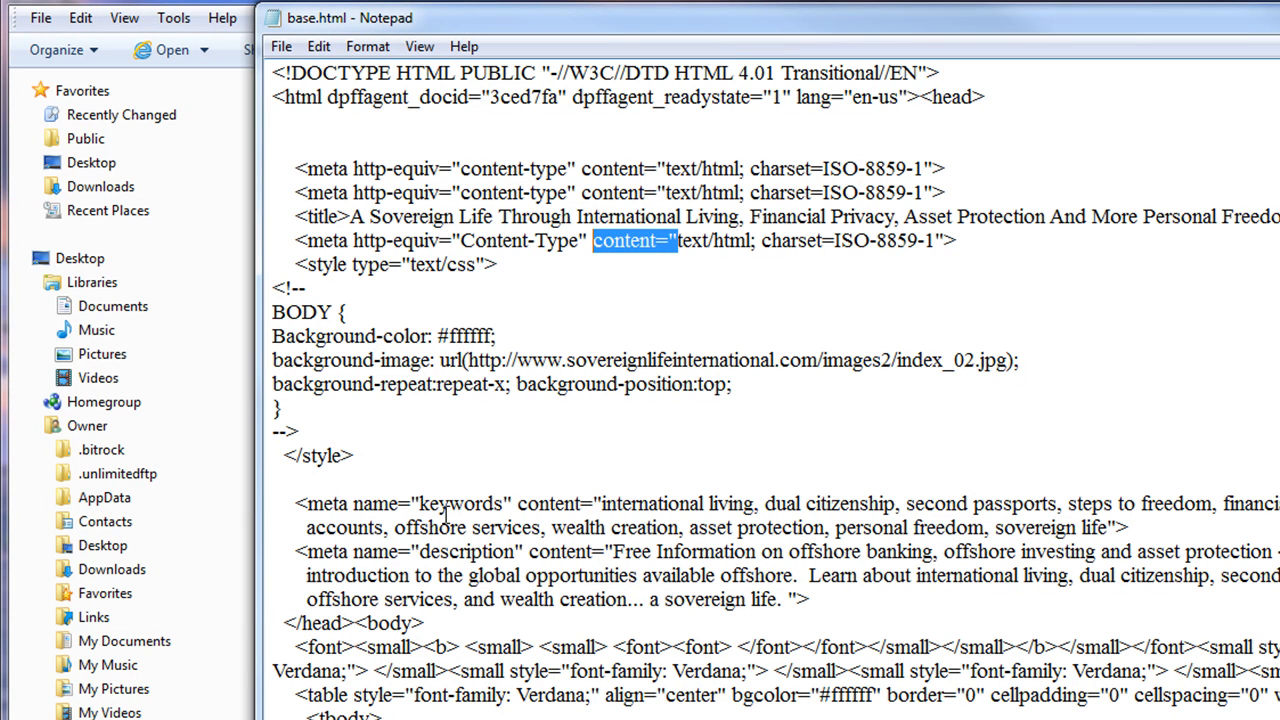
pyautogui.moveTo(296, 504); pyautogui.dragTo(604, 497)
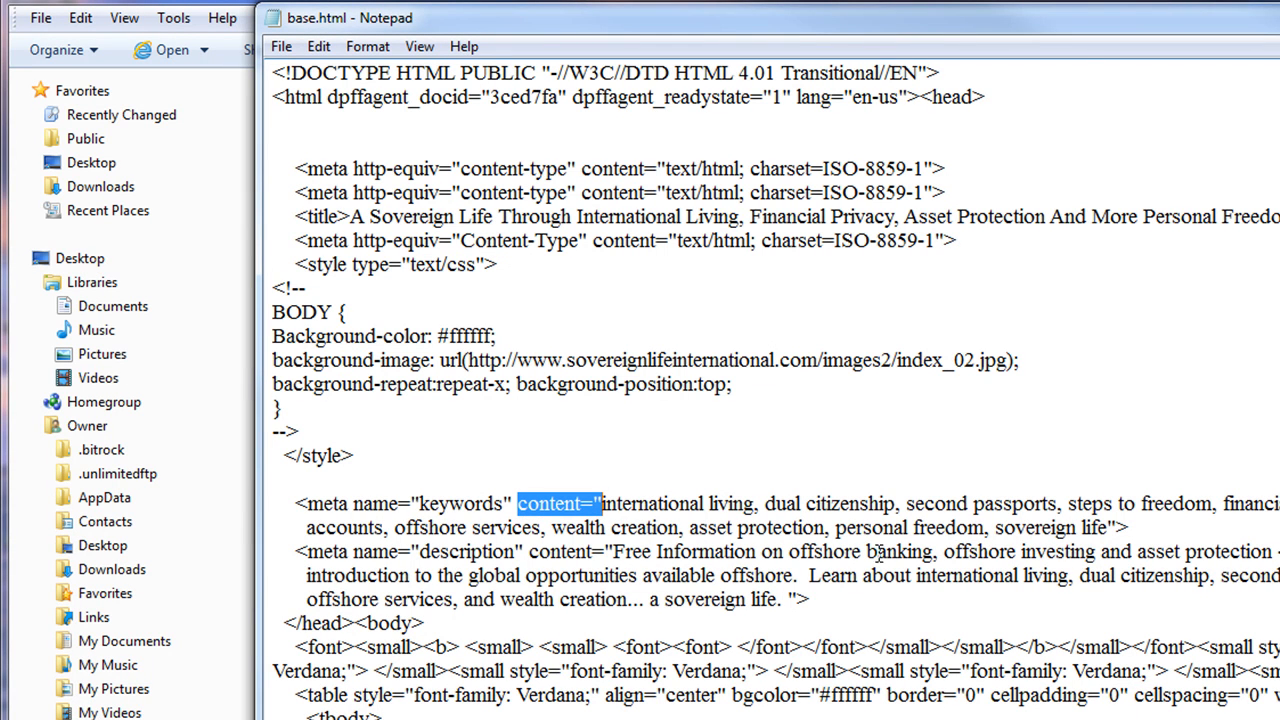
pyautogui.moveTo(1109, 527); pyautogui.dragTo(1132, 527)
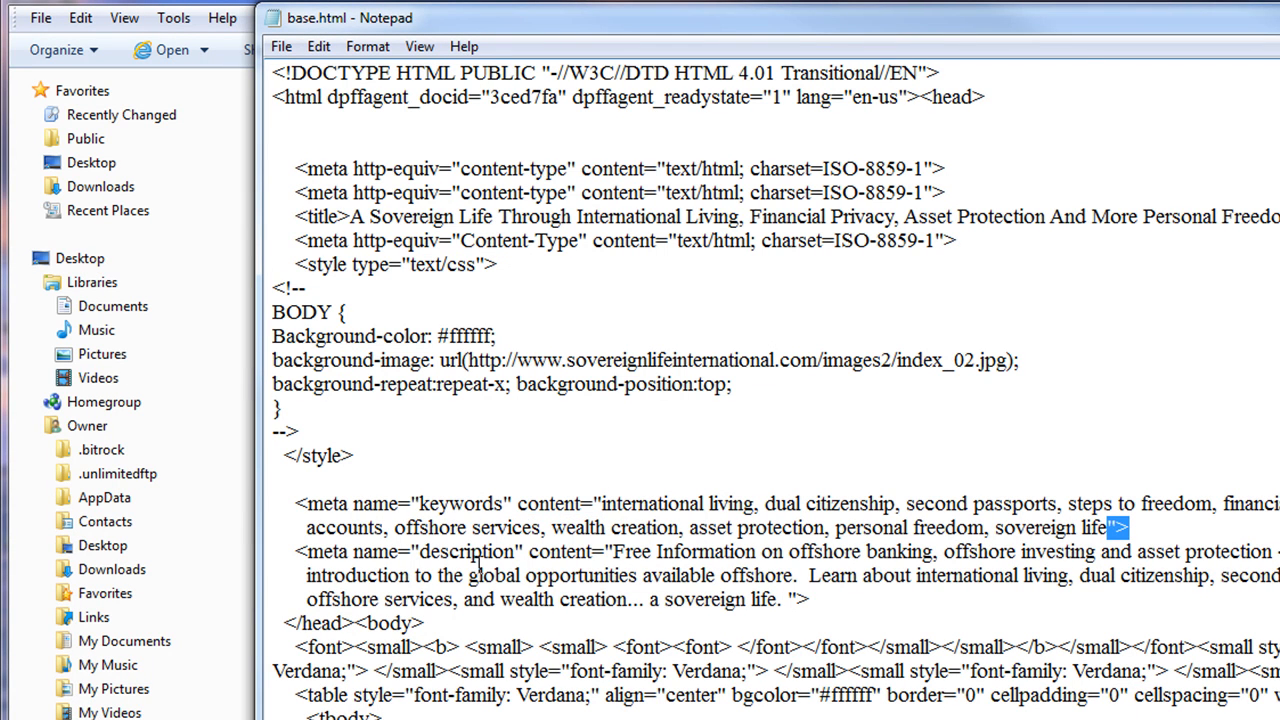
pyautogui.moveTo(529, 552); pyautogui.dragTo(690, 556)
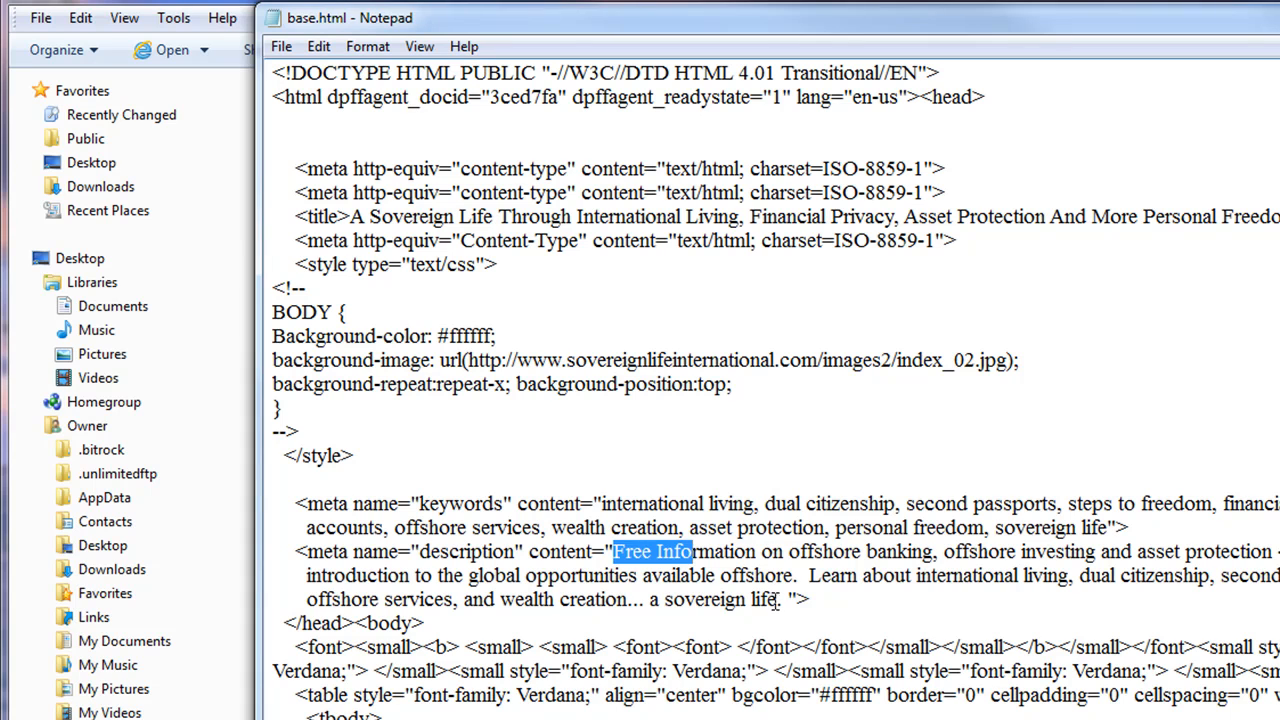
pyautogui.moveTo(787, 599); pyautogui.dragTo(812, 600)
pyautogui.click(1004, 448)
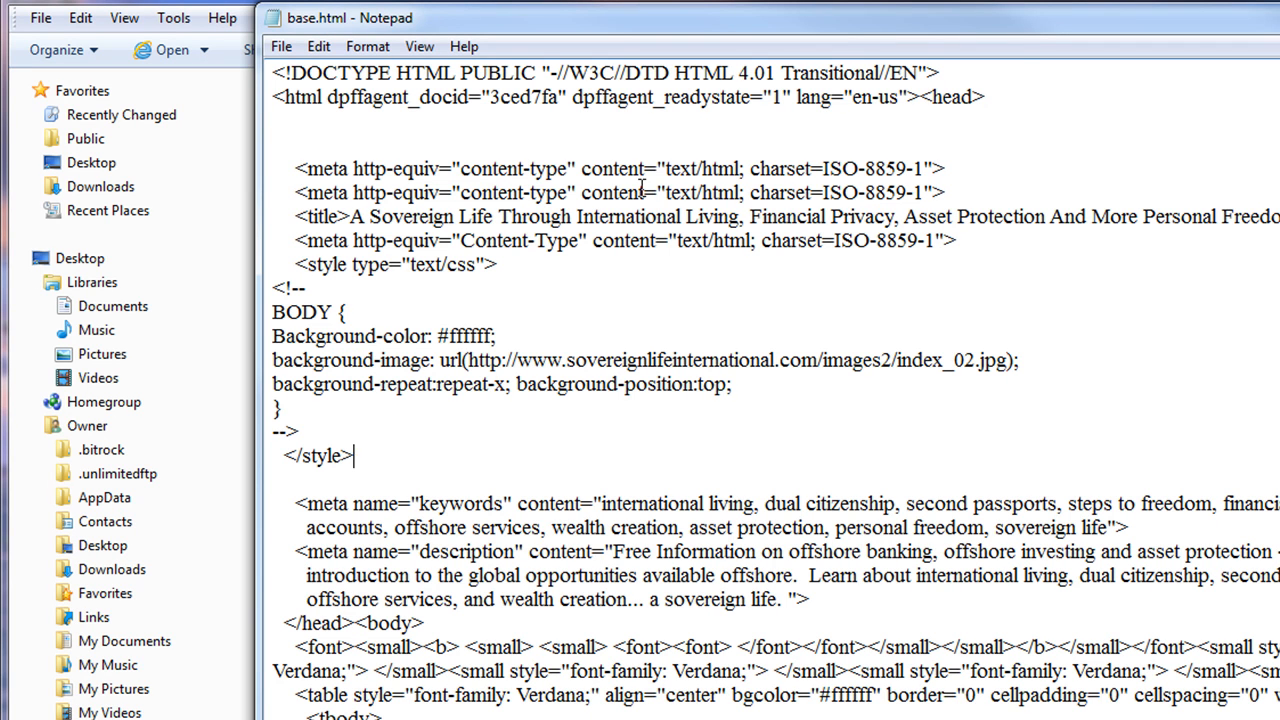
# Select the entire HTML source of base.html
pyautogui.moveTo(678, 241); pyautogui.dragTo(594, 241)
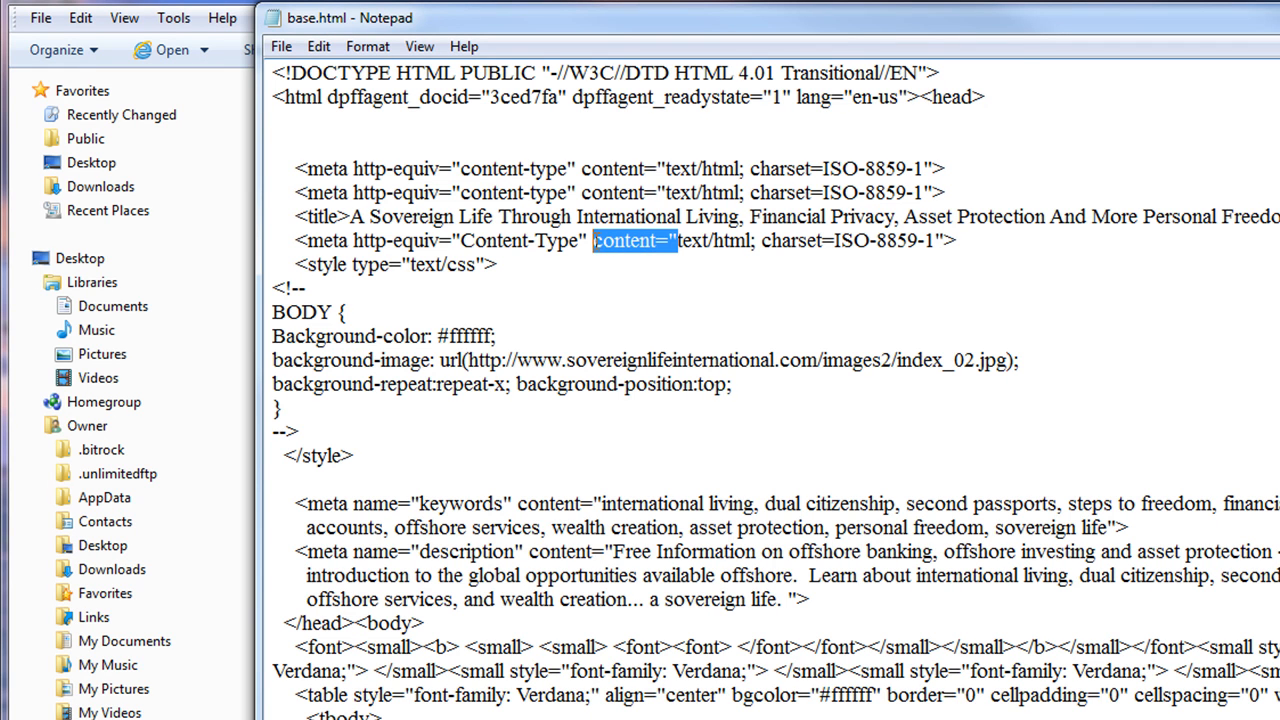
pyautogui.click(1168, 237)
pyautogui.rightClick(1154, 282)
pyautogui.click(1160, 443)
pyautogui.rightClick(736, 222)
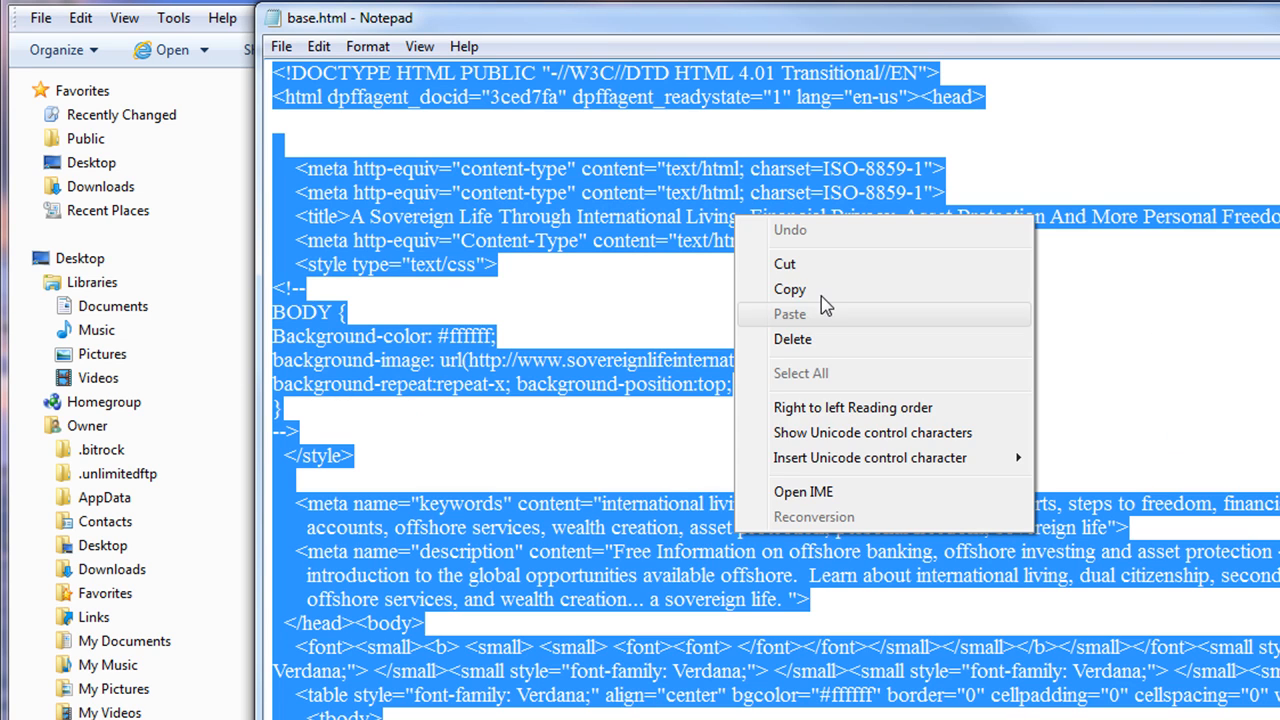
# Paste the base.html source into A1 and split it across row 1 with Code to Vars
pyautogui.click(818, 291)
pyautogui.hotkey('alt', 'Tab')
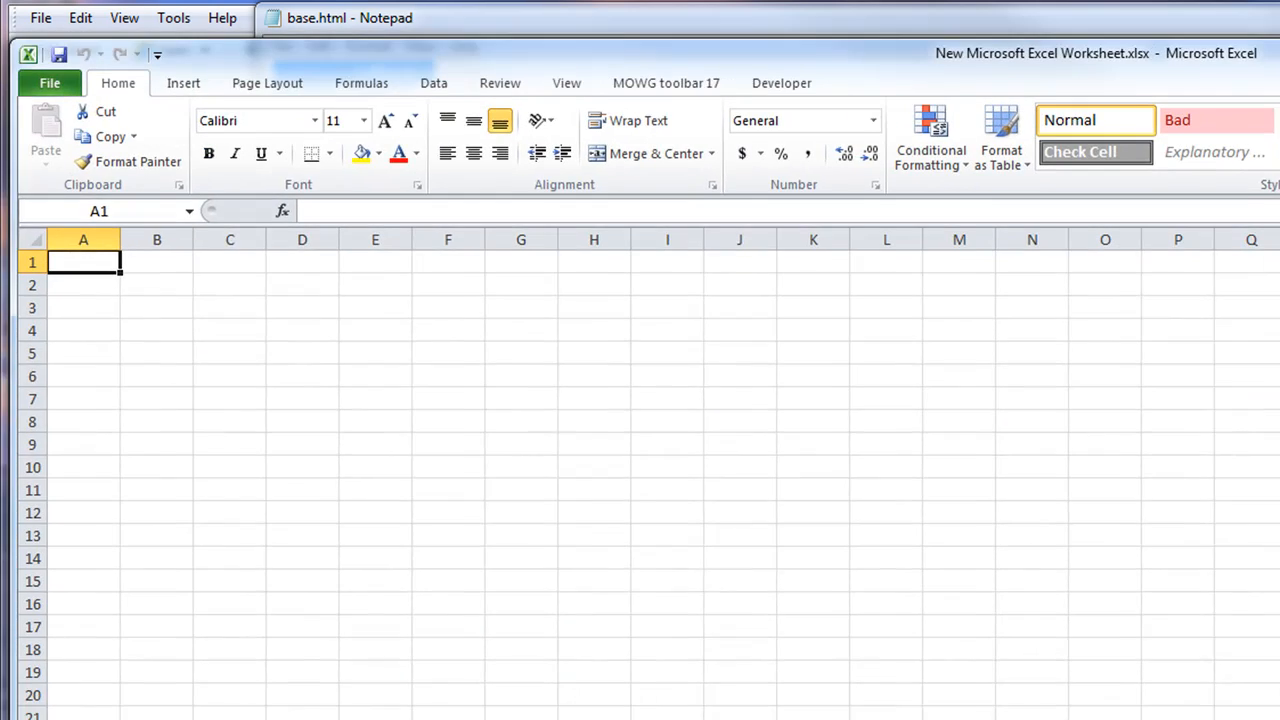
pyautogui.doubleClick(99, 261)
pyautogui.rightClick(109, 264)
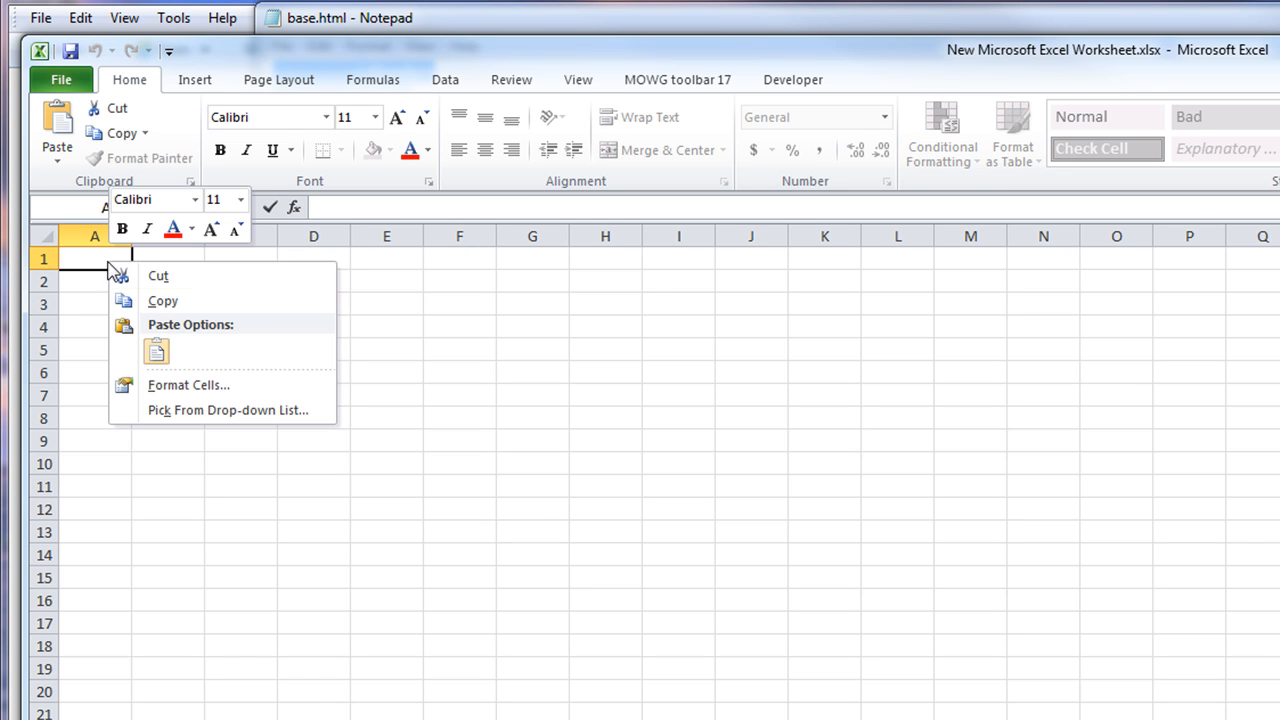
pyautogui.click(156, 350)
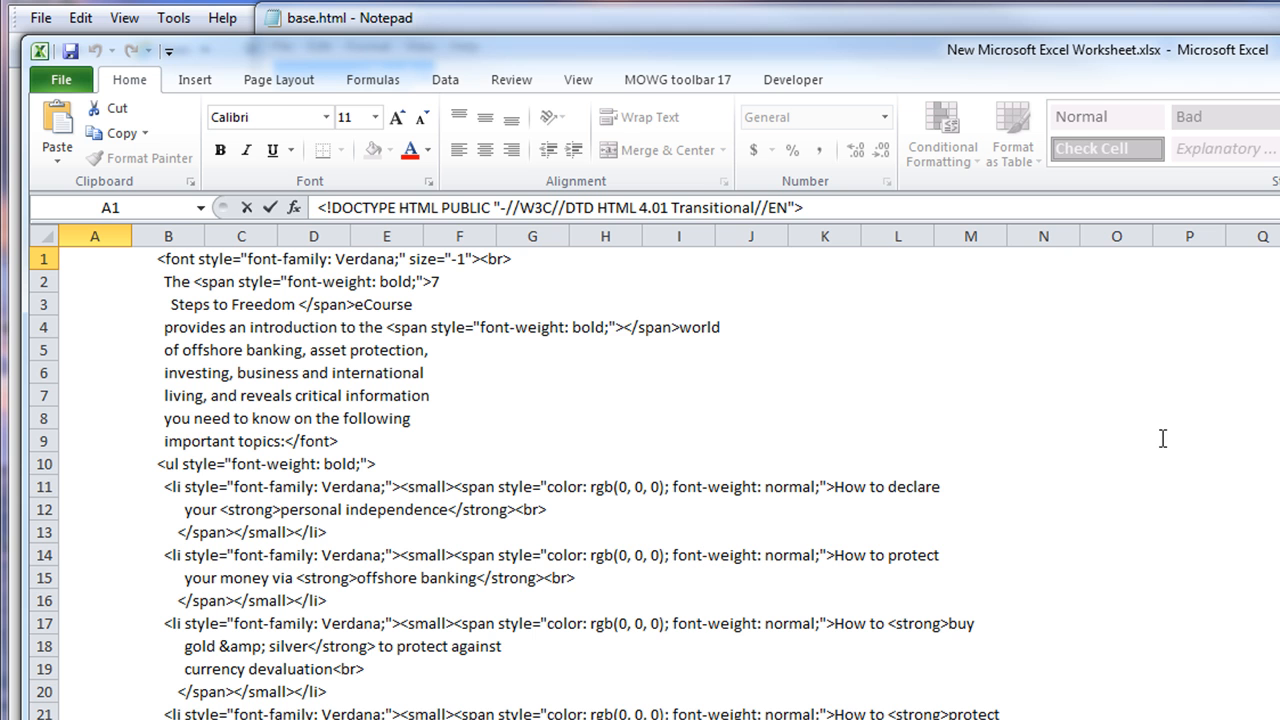
pyautogui.click(270, 207)
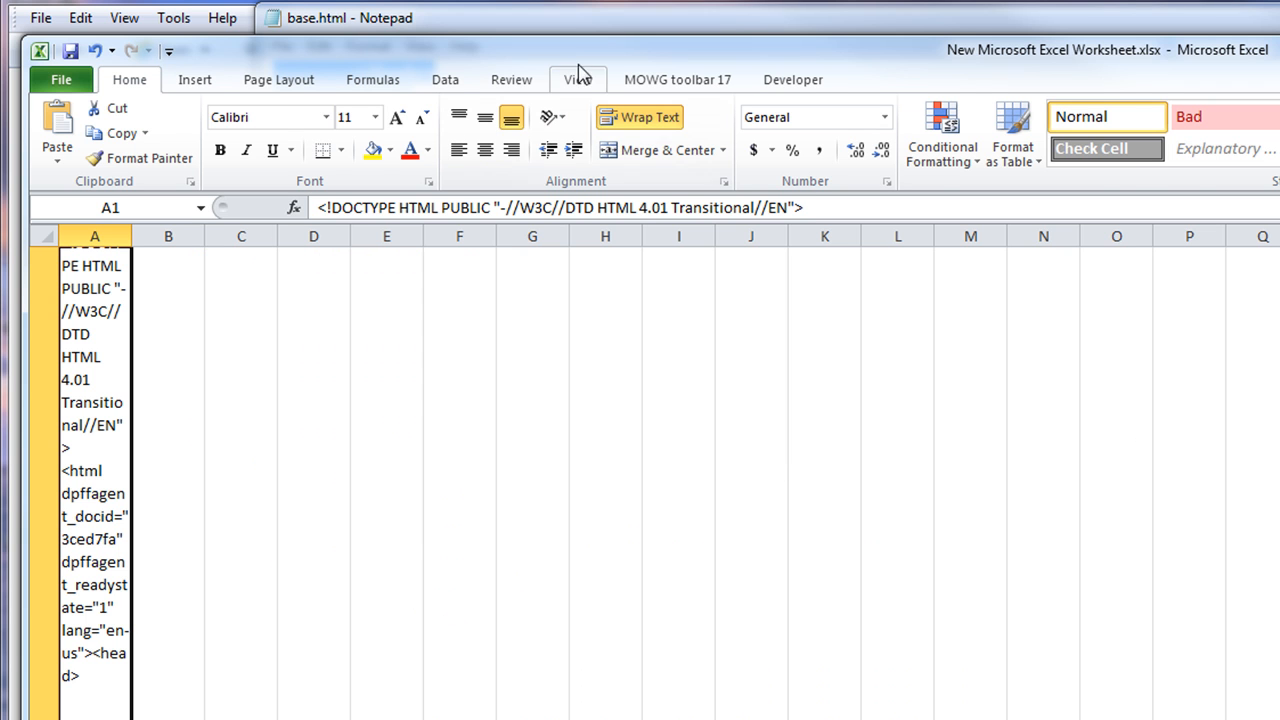
pyautogui.click(645, 86)
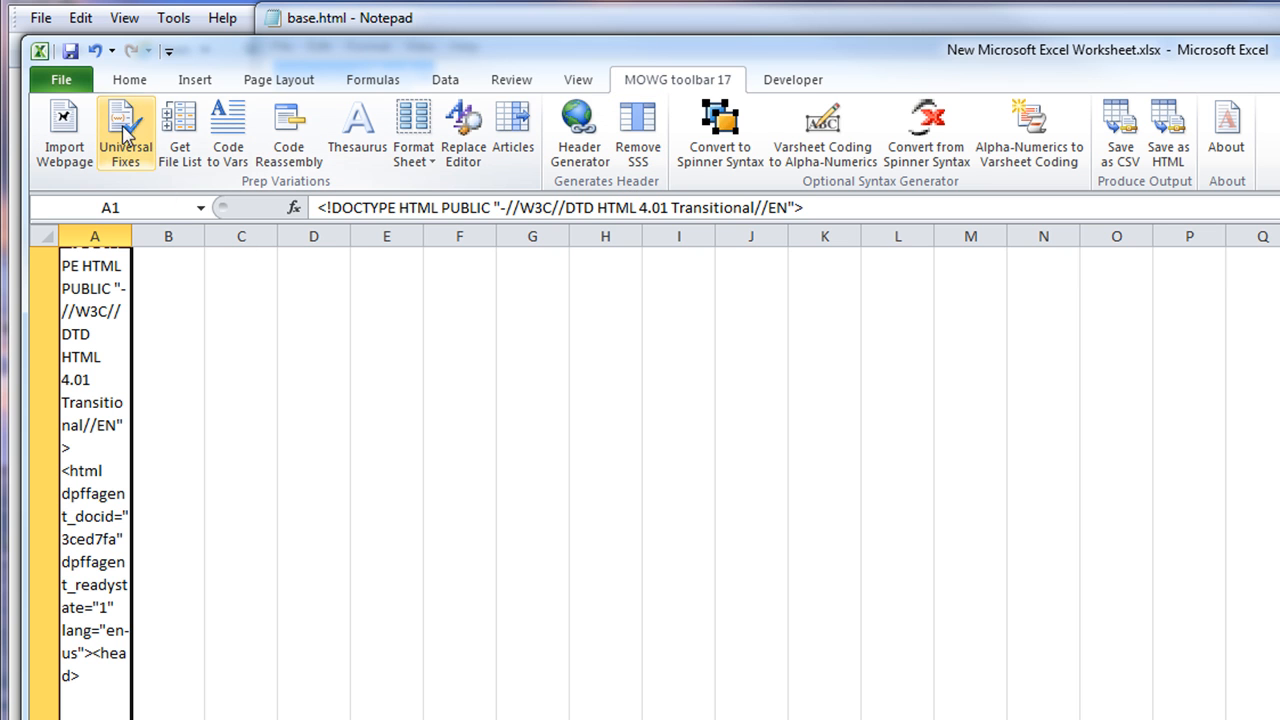
pyautogui.click(228, 135)
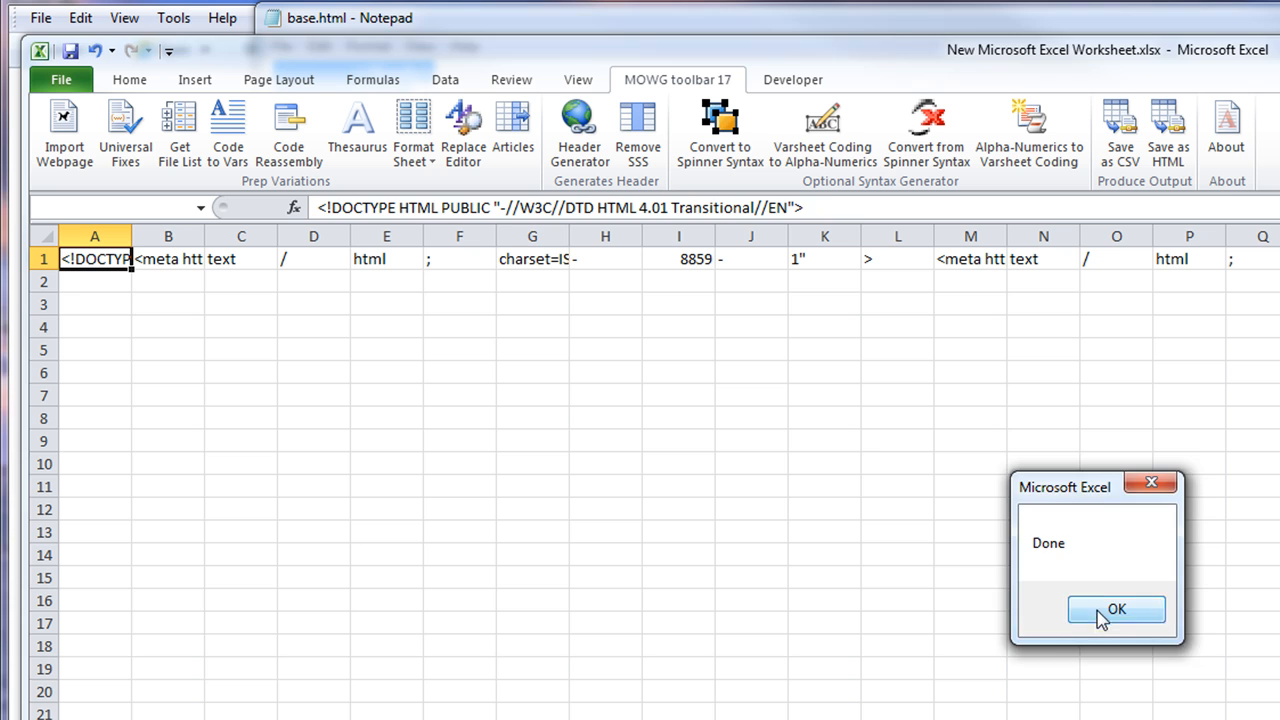
pyautogui.click(1100, 612)
# Inspect the split pieces in B1, C1 and L1, then close the test workbook
pyautogui.click(645, 446)
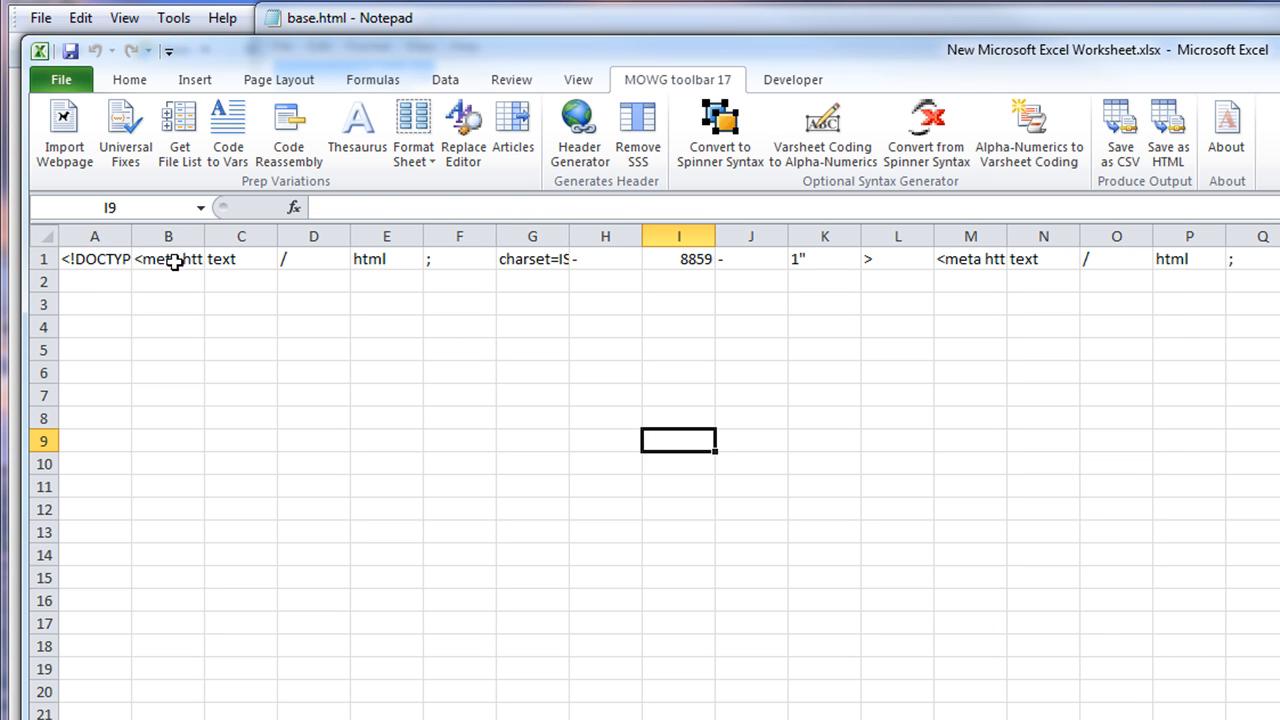
pyautogui.click(168, 260)
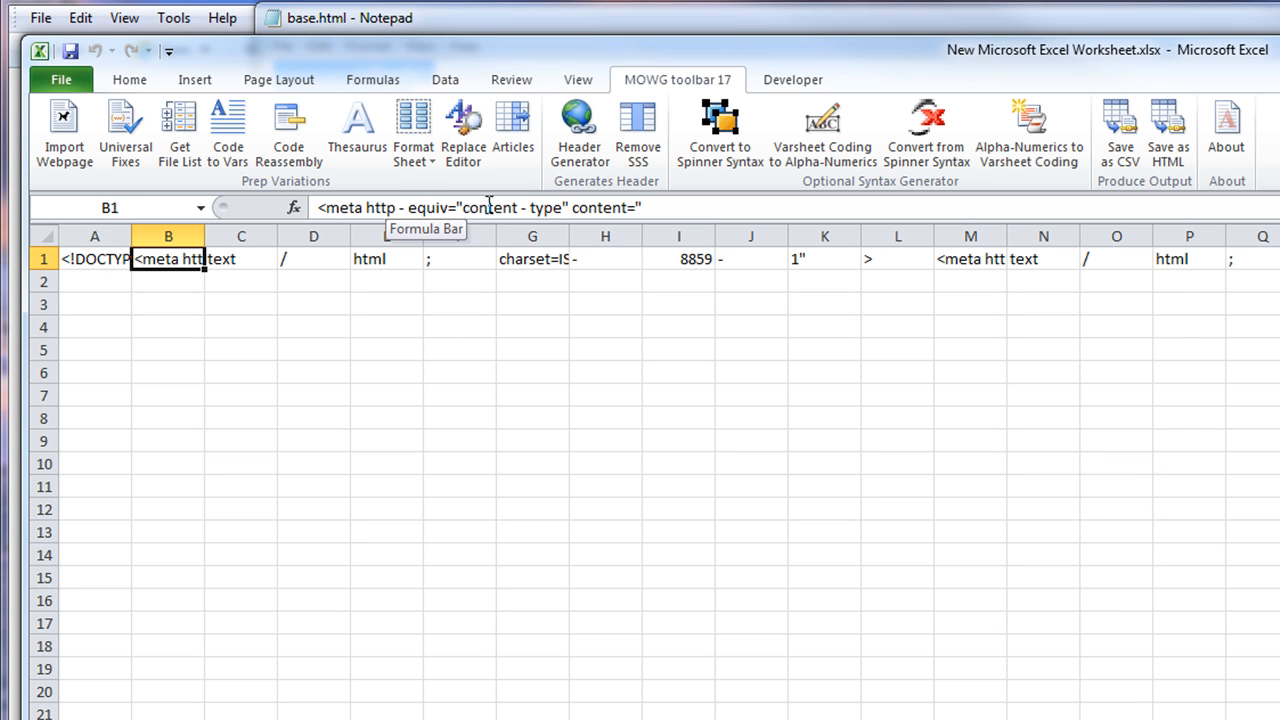
pyautogui.click(646, 208)
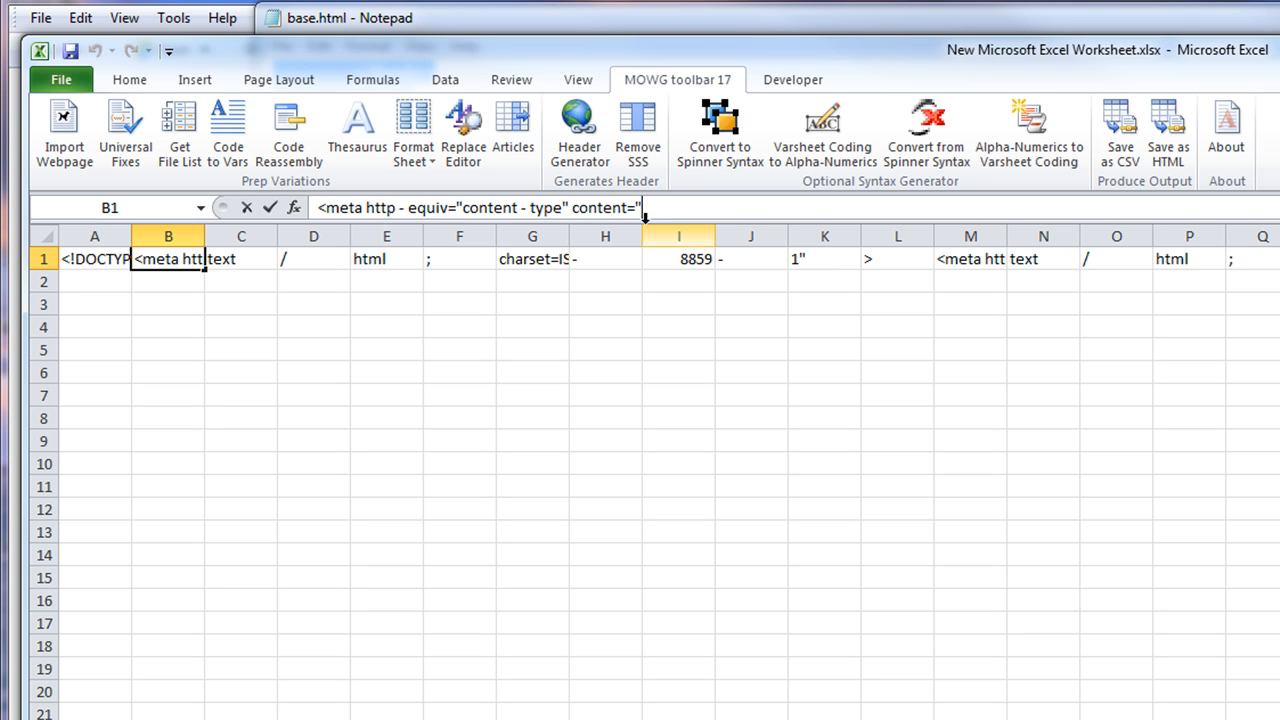
pyautogui.click(257, 264)
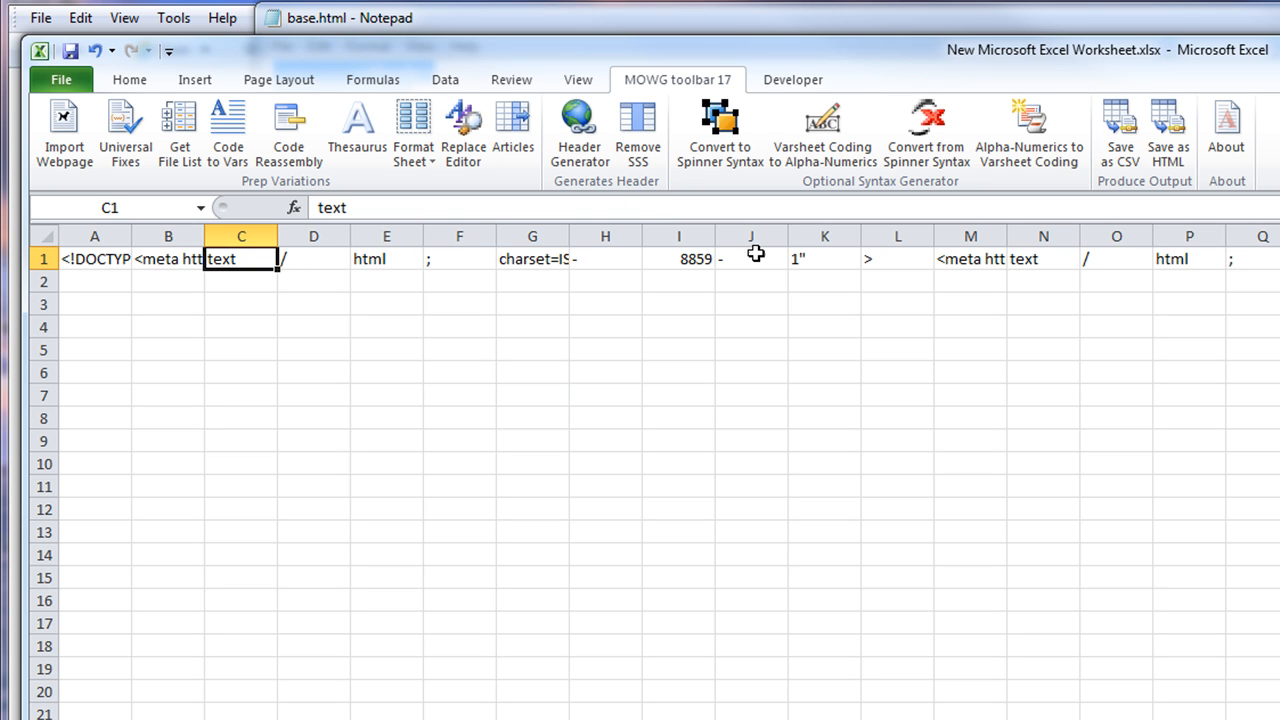
pyautogui.click(903, 272)
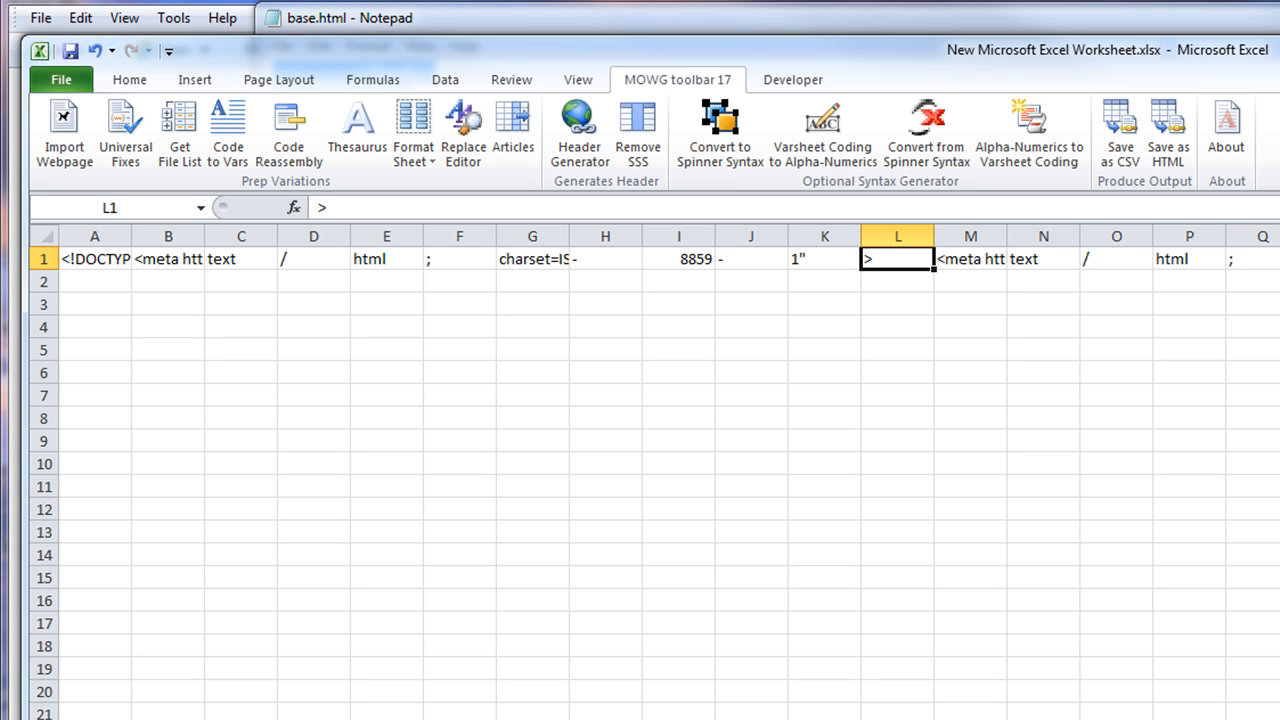
pyautogui.moveTo(1275, 259); pyautogui.dragTo(190, 260)
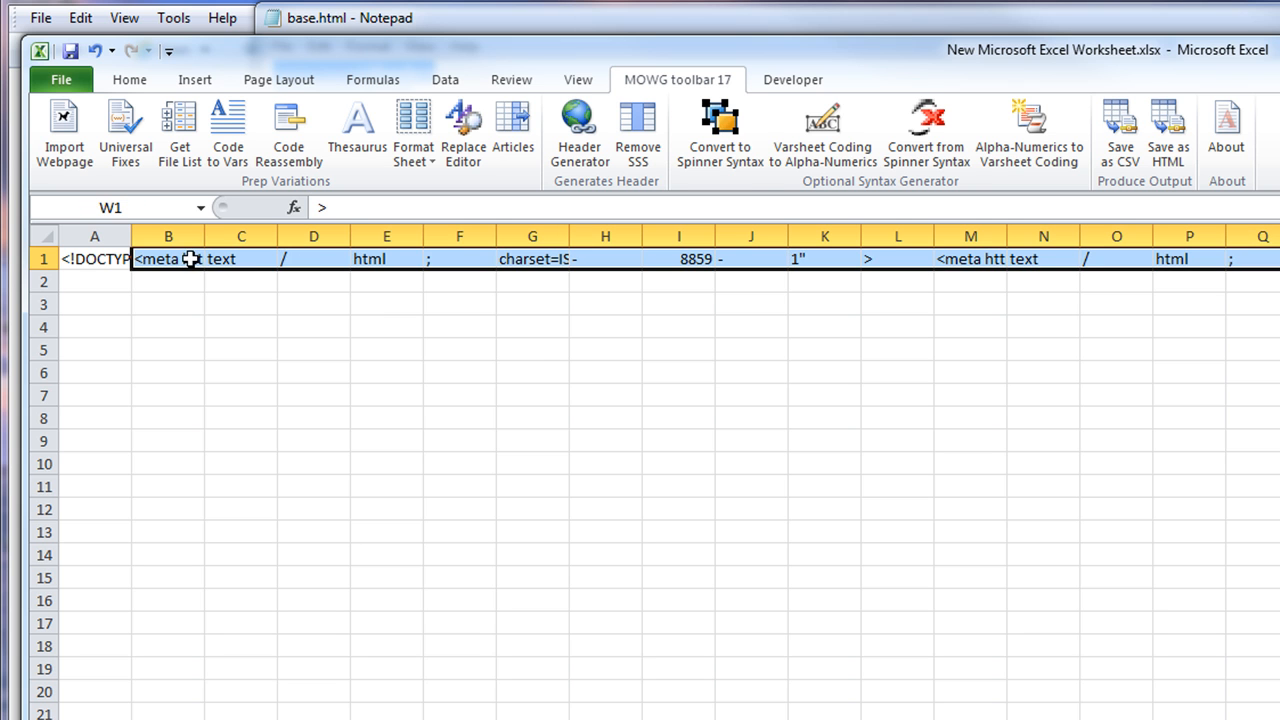
pyautogui.click(538, 371)
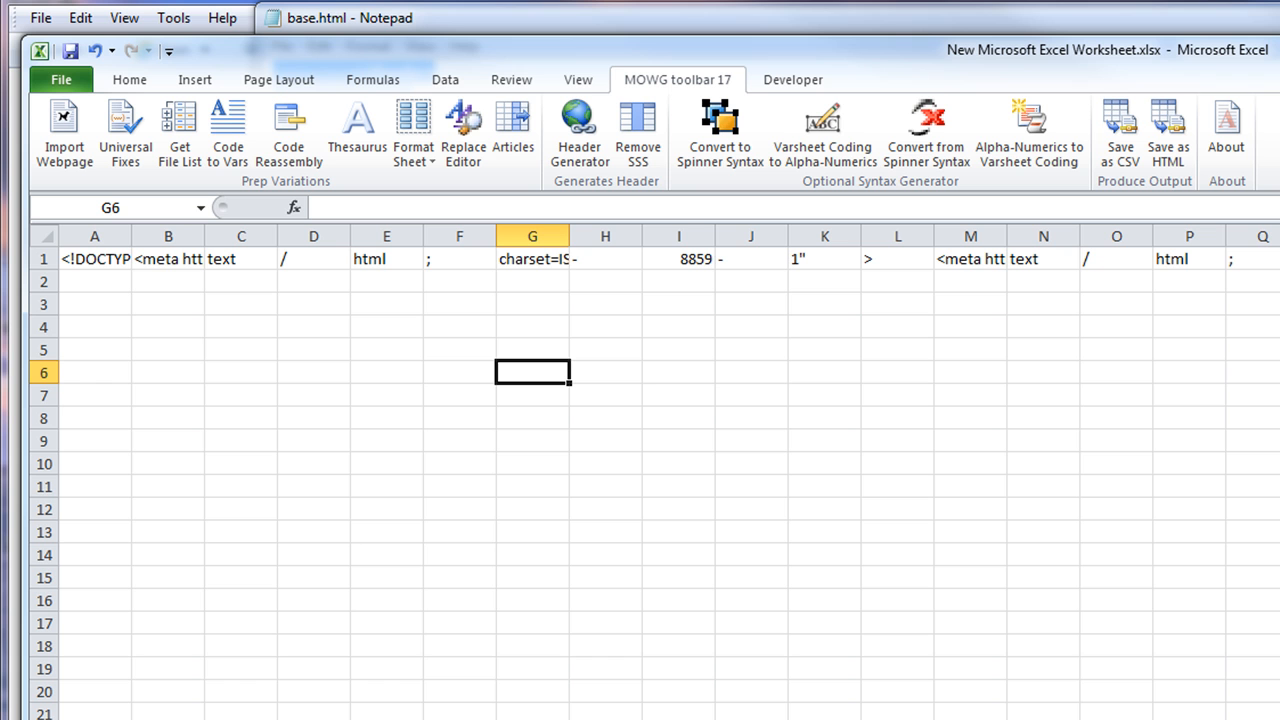
pyautogui.hotkey('alt', 'F4')
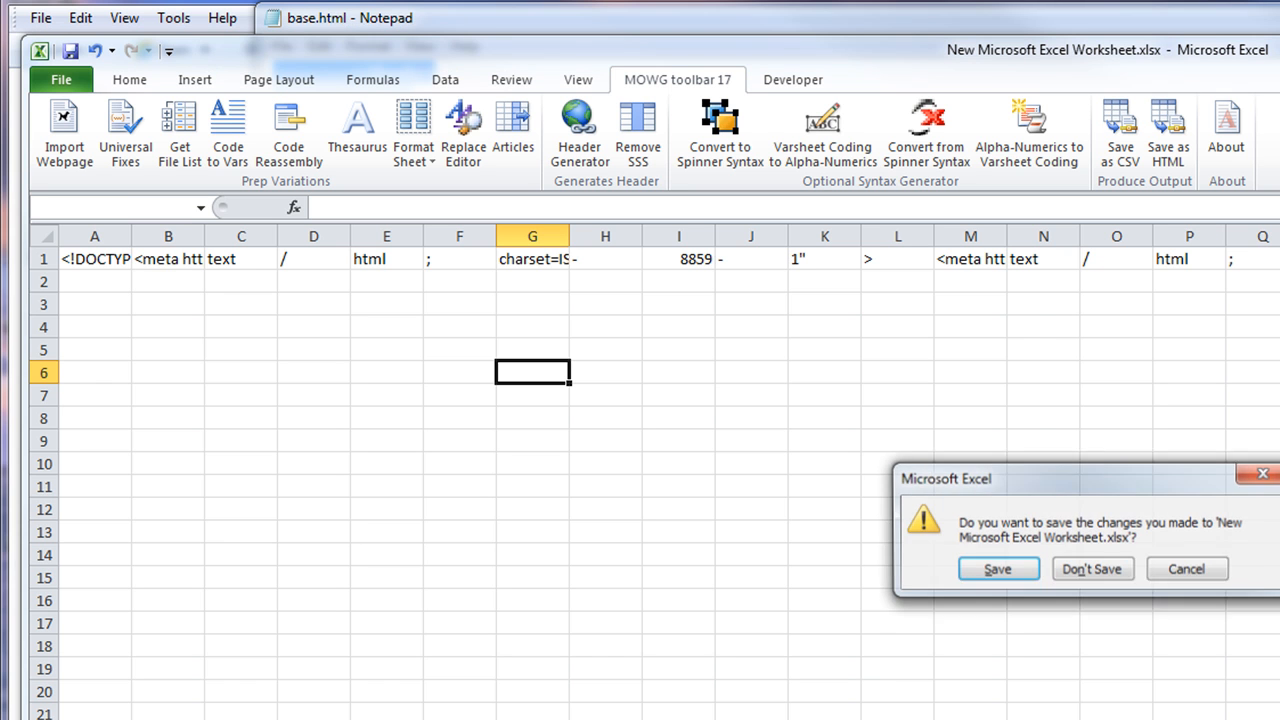
# Discard the test worksheet and change 'content' to 'Content' in the three http-equiv meta tags
pyautogui.click(1093, 570)
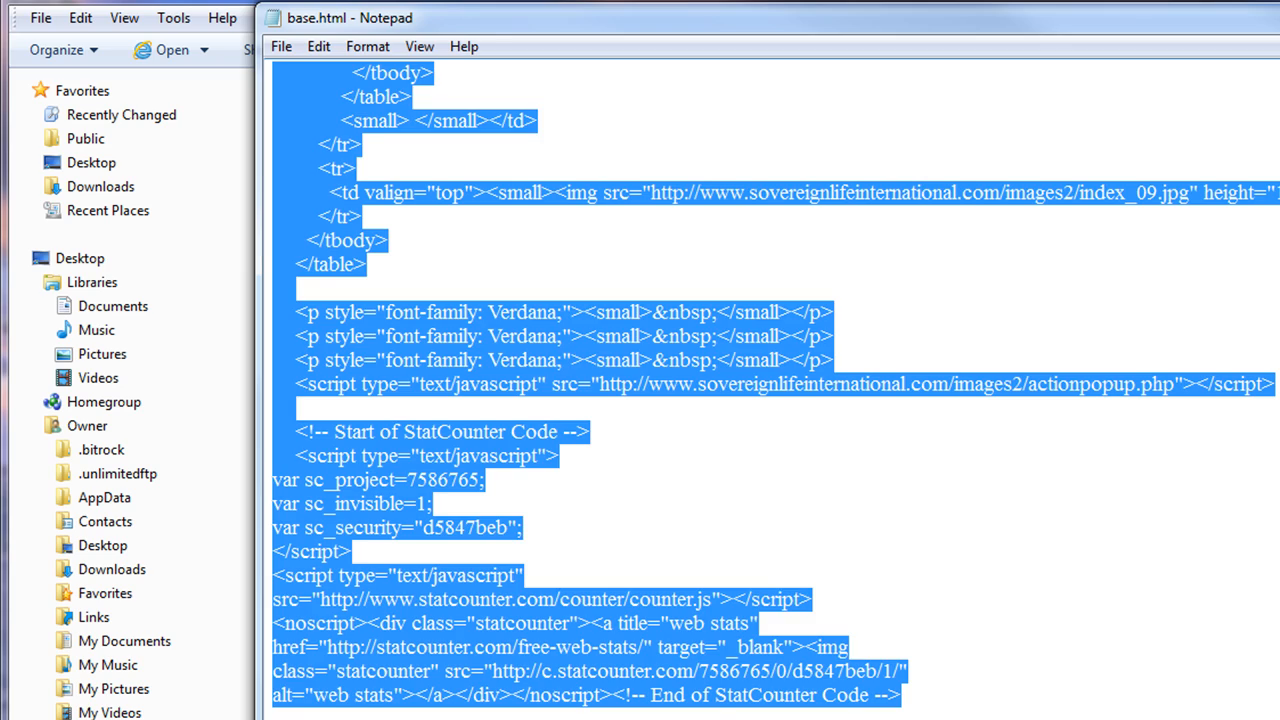
pyautogui.click(776, 384)
pyautogui.scroll(20, 776, 384)
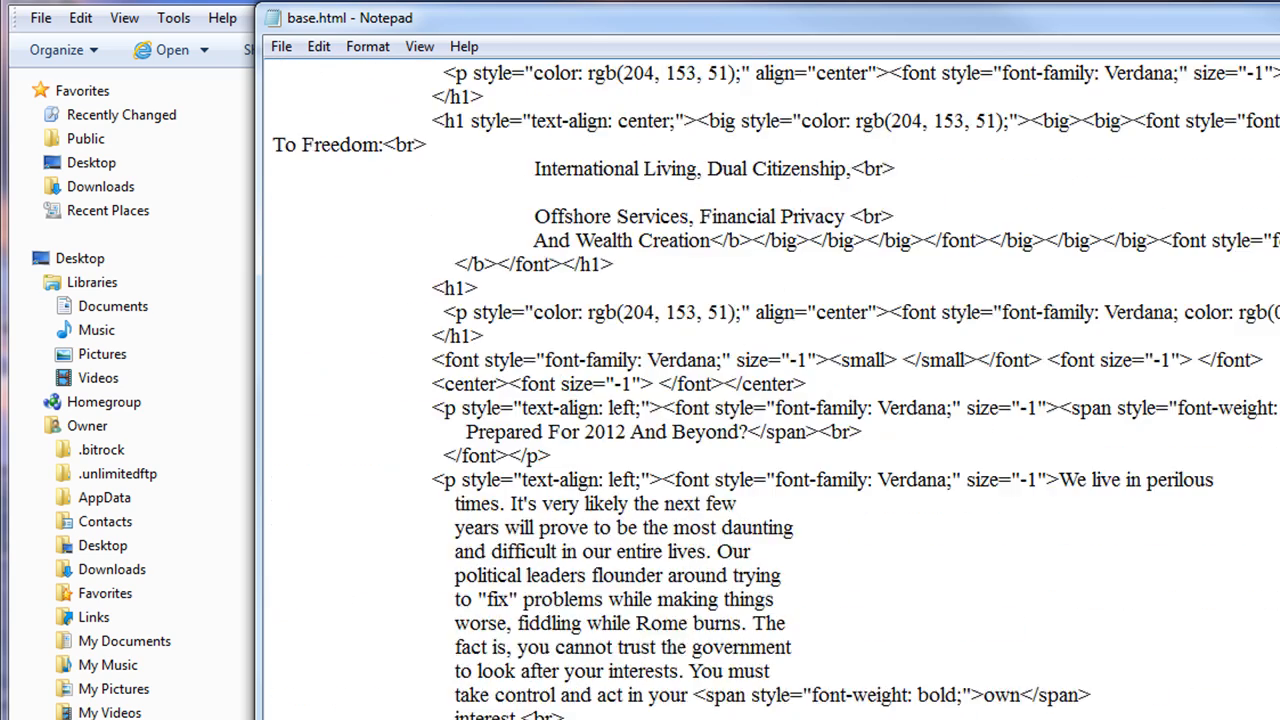
pyautogui.scroll(15, 776, 384)
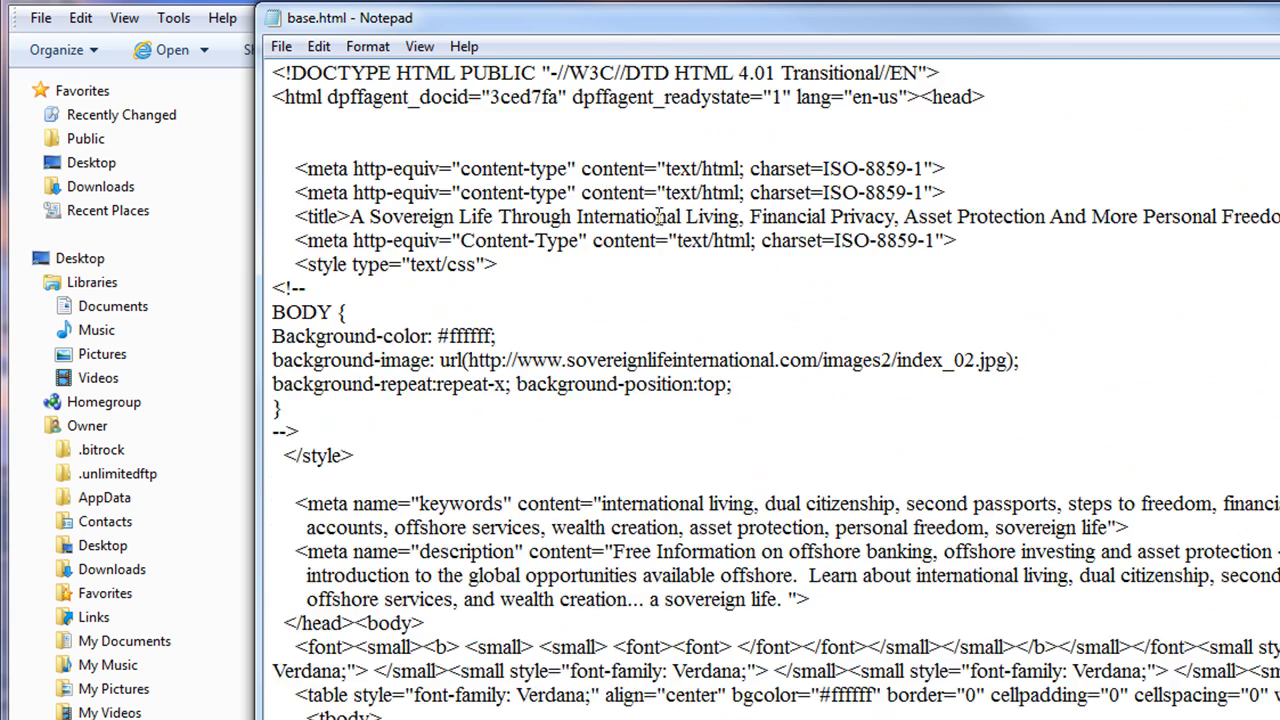
pyautogui.moveTo(665, 168); pyautogui.dragTo(586, 170)
pyautogui.click(588, 170)
pyautogui.press('BackSpace')
pyautogui.write('C')
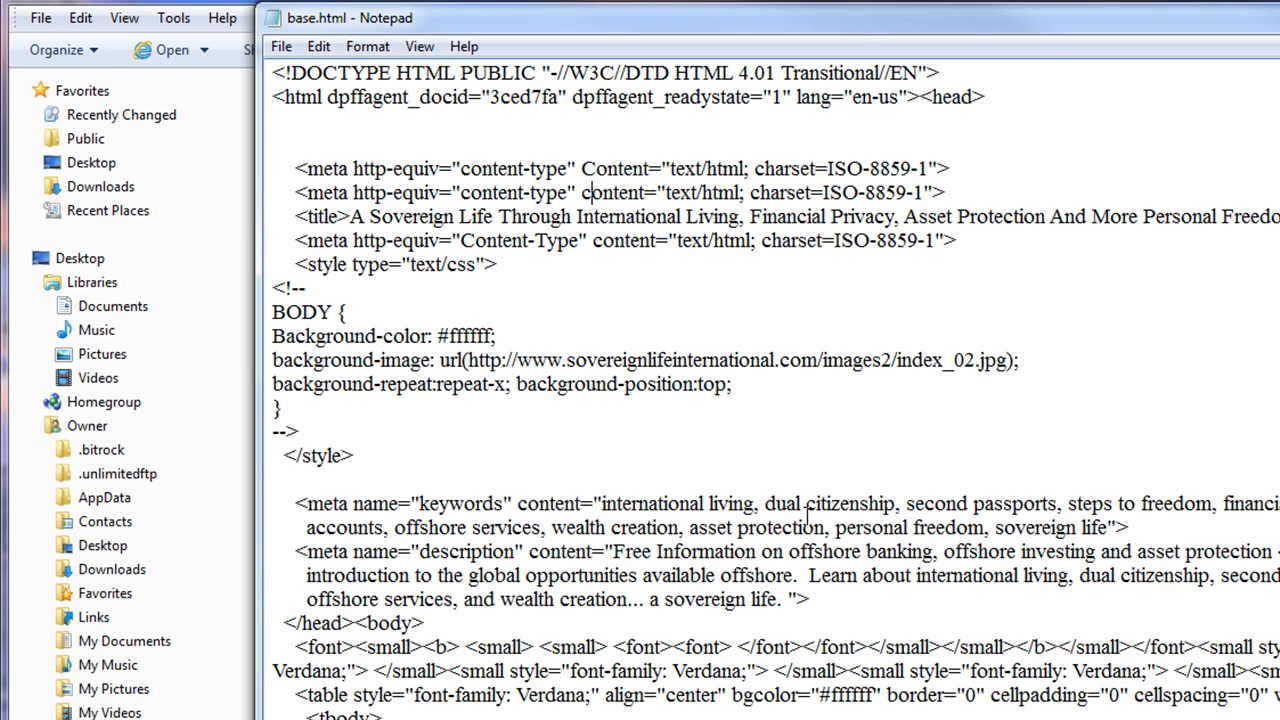
pyautogui.press('Down')
pyautogui.press('BackSpace')
pyautogui.write('C')
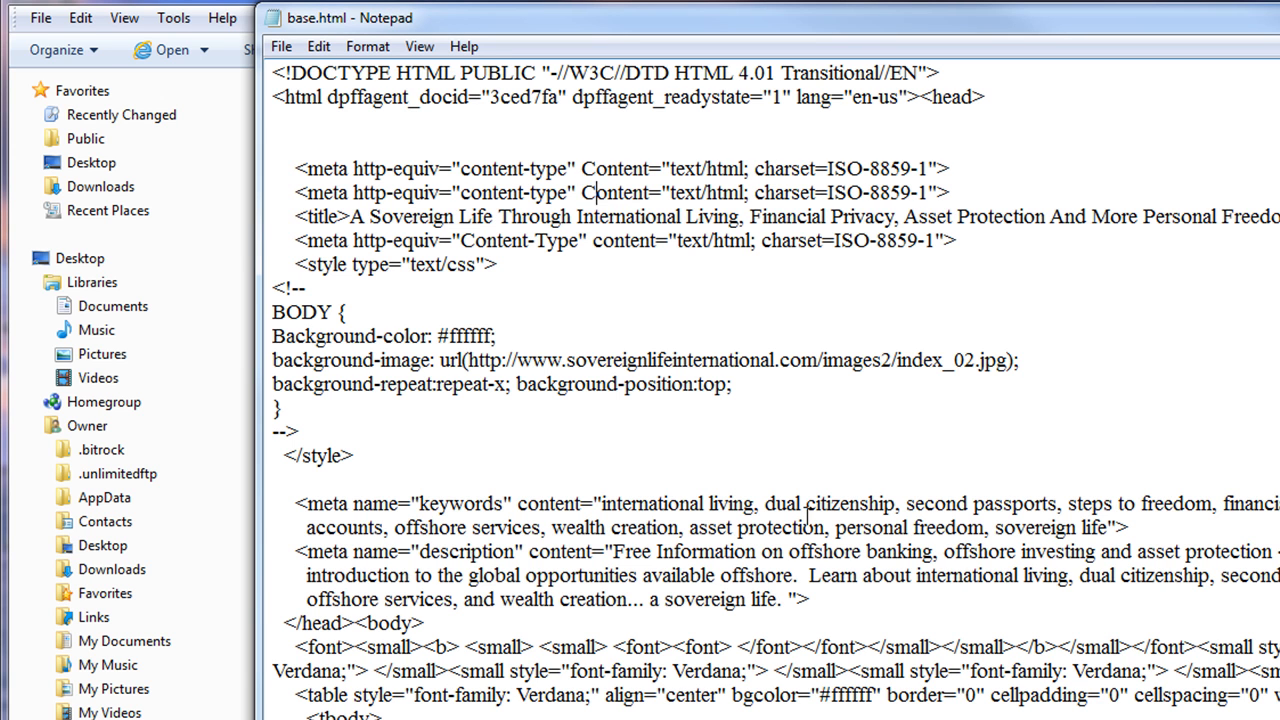
pyautogui.press('BackSpace')
pyautogui.write('C')
# Check the description and keywords content attributes, then close Notepad to reach the save prompt
pyautogui.click(937, 265)
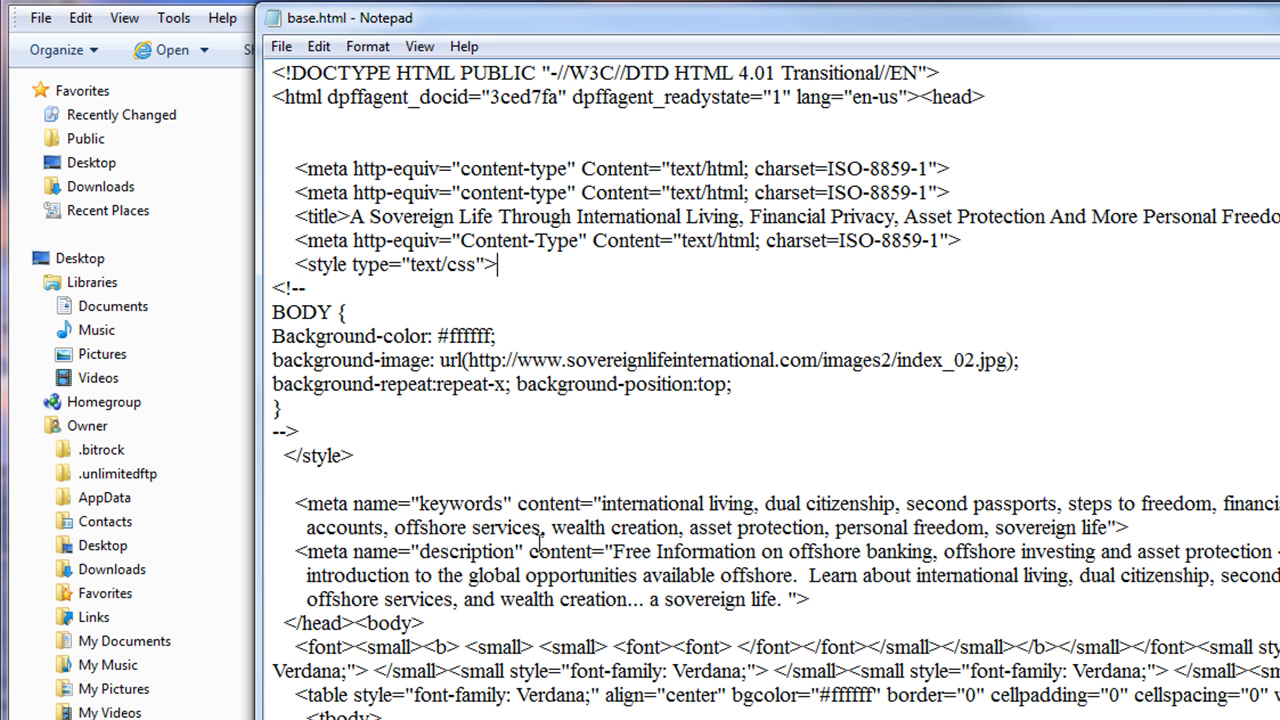
pyautogui.moveTo(529, 551); pyautogui.dragTo(603, 551)
pyautogui.moveTo(517, 504); pyautogui.dragTo(594, 504)
pyautogui.click(616, 168)
pyautogui.hotkey('alt', 'F4')
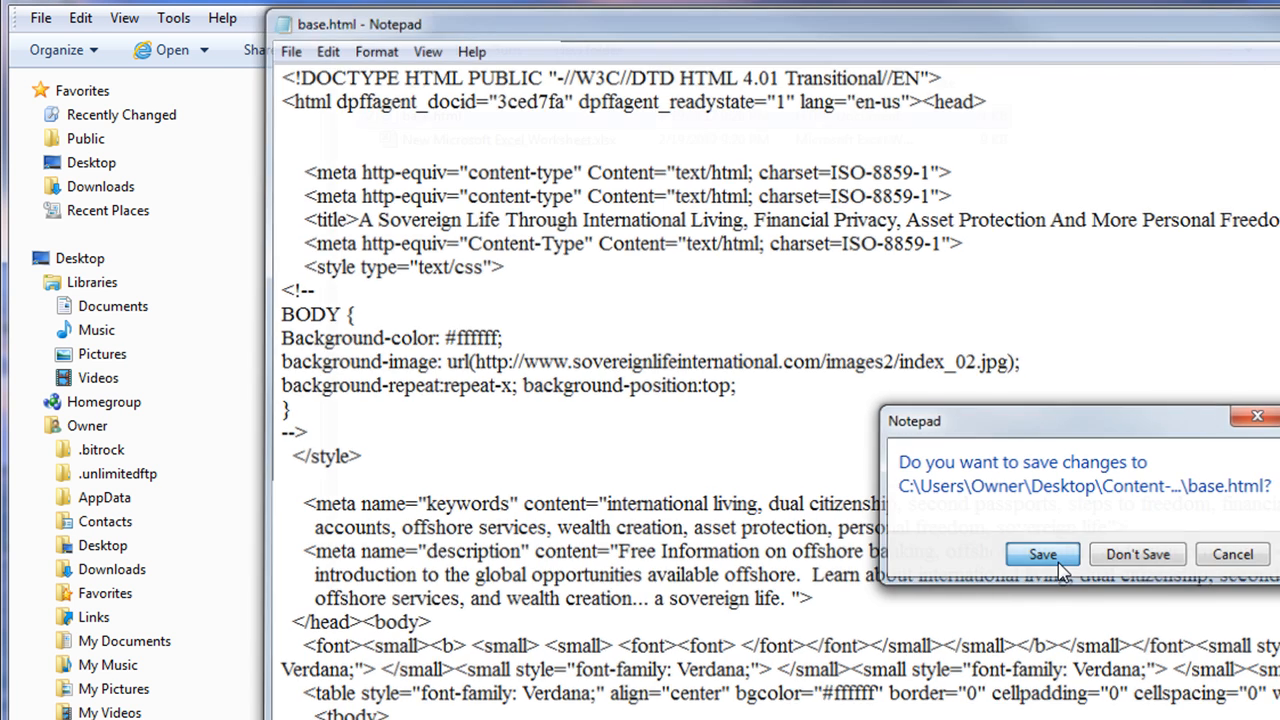
# Save base.html, reopen it in Notepad, and open the blank worksheet beside it
pyautogui.click(1058, 564)
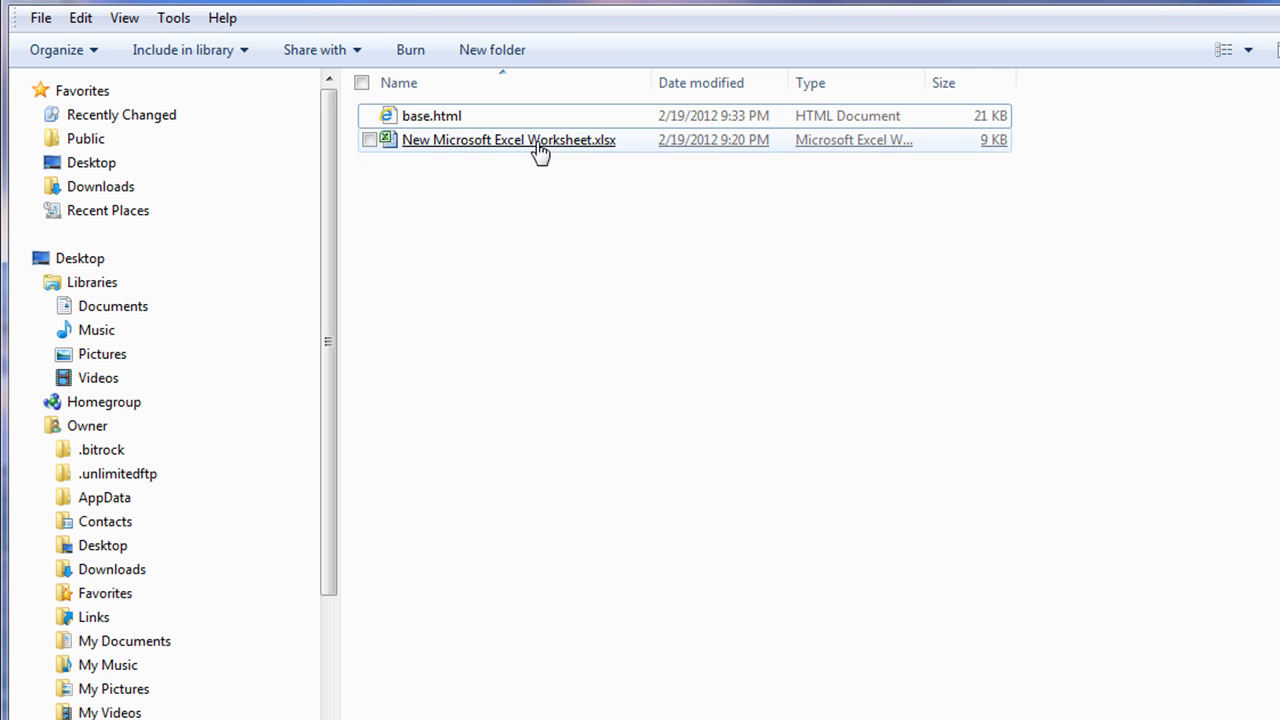
pyautogui.rightClick(418, 115)
pyautogui.click(470, 151)
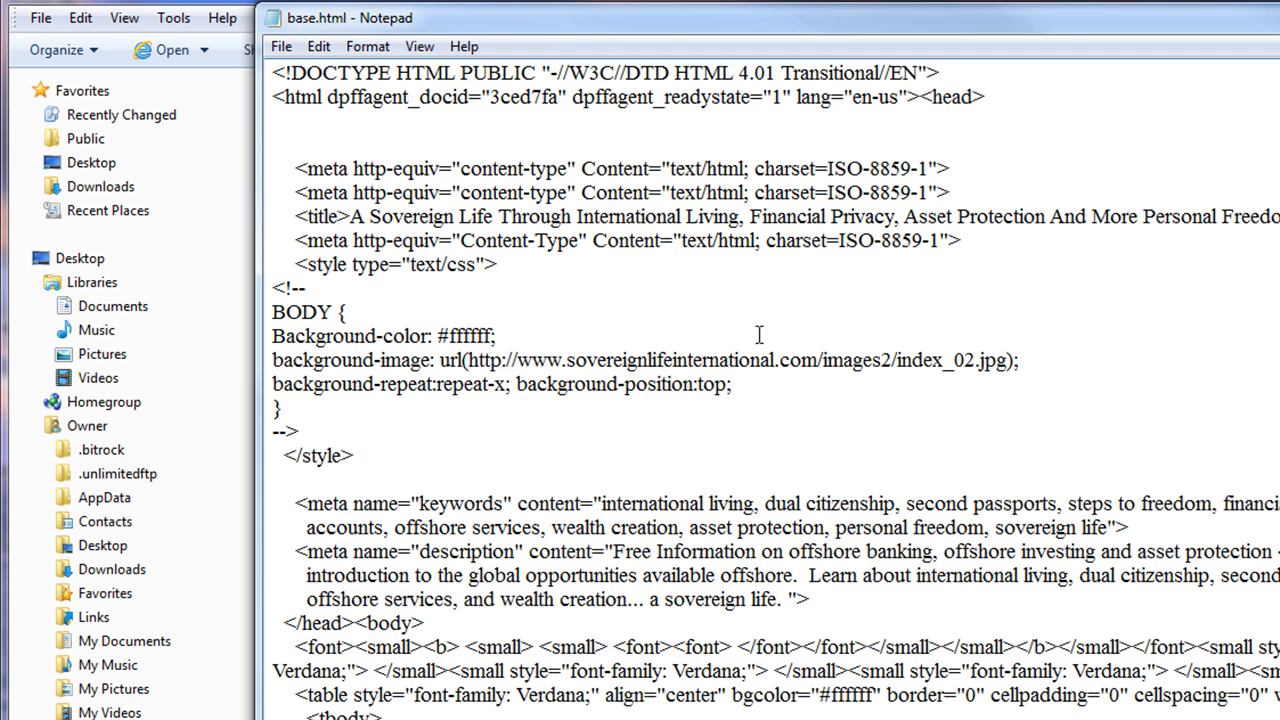
pyautogui.moveTo(757, 35); pyautogui.dragTo(1279, 40)
pyautogui.doubleClick(438, 140)
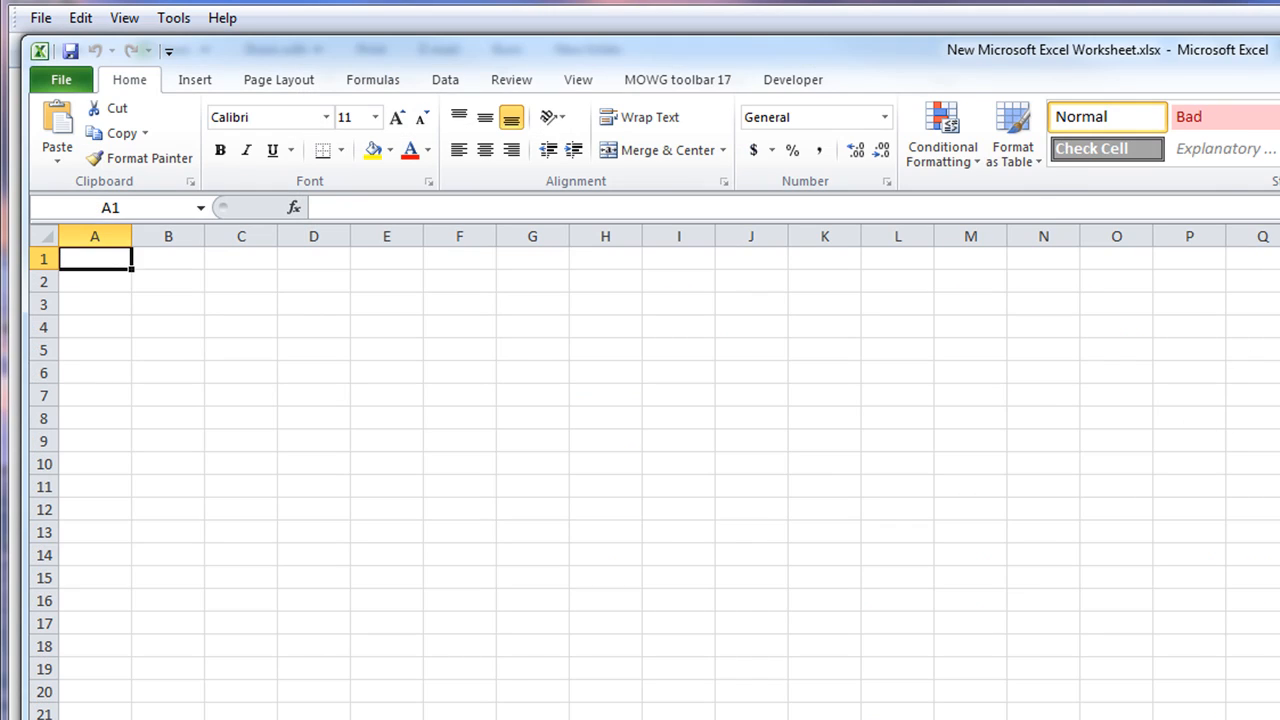
pyautogui.hotkey('alt', 'Tab')
pyautogui.moveTo(1140, 66); pyautogui.dragTo(886, 134)
pyautogui.hotkey('alt', 'Tab')
pyautogui.moveTo(800, 50); pyautogui.dragTo(987, 272)
pyautogui.hotkey('alt', 'Tab')
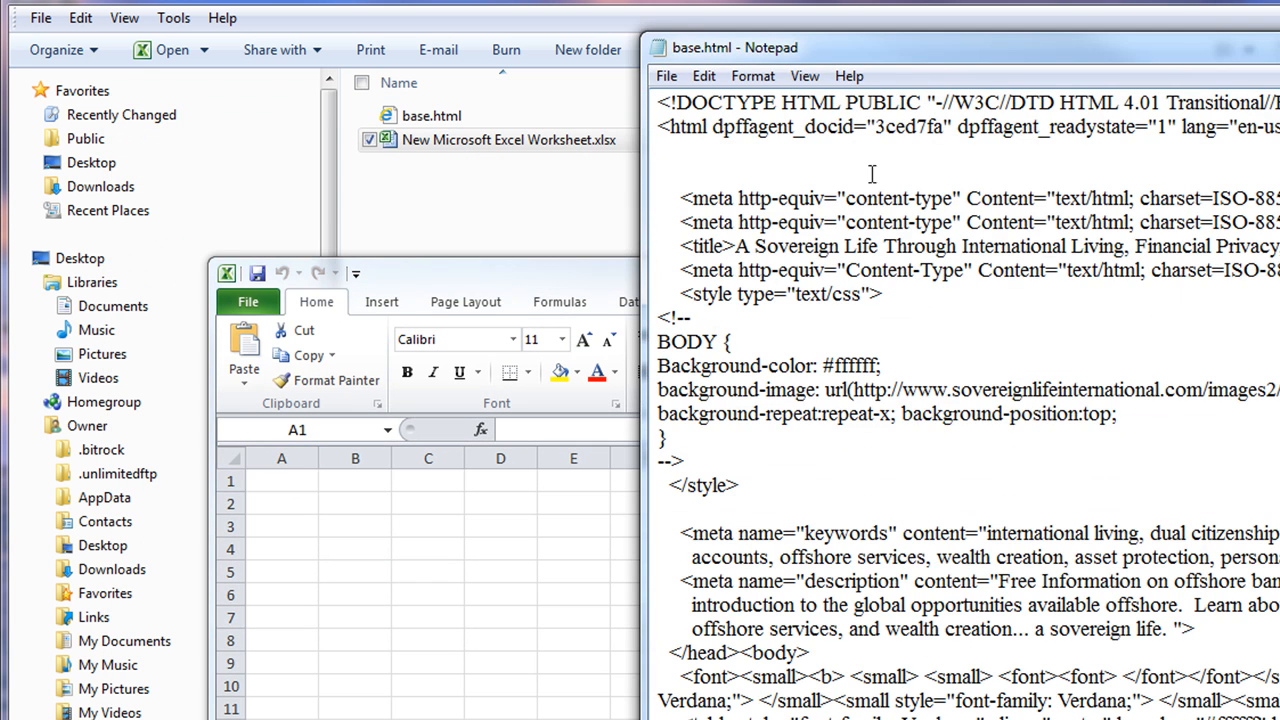
# Copy the edited base.html source into A1 and split it into word cells with Code to Vars
pyautogui.rightClick(886, 132)
pyautogui.click(965, 292)
pyautogui.rightClick(851, 220)
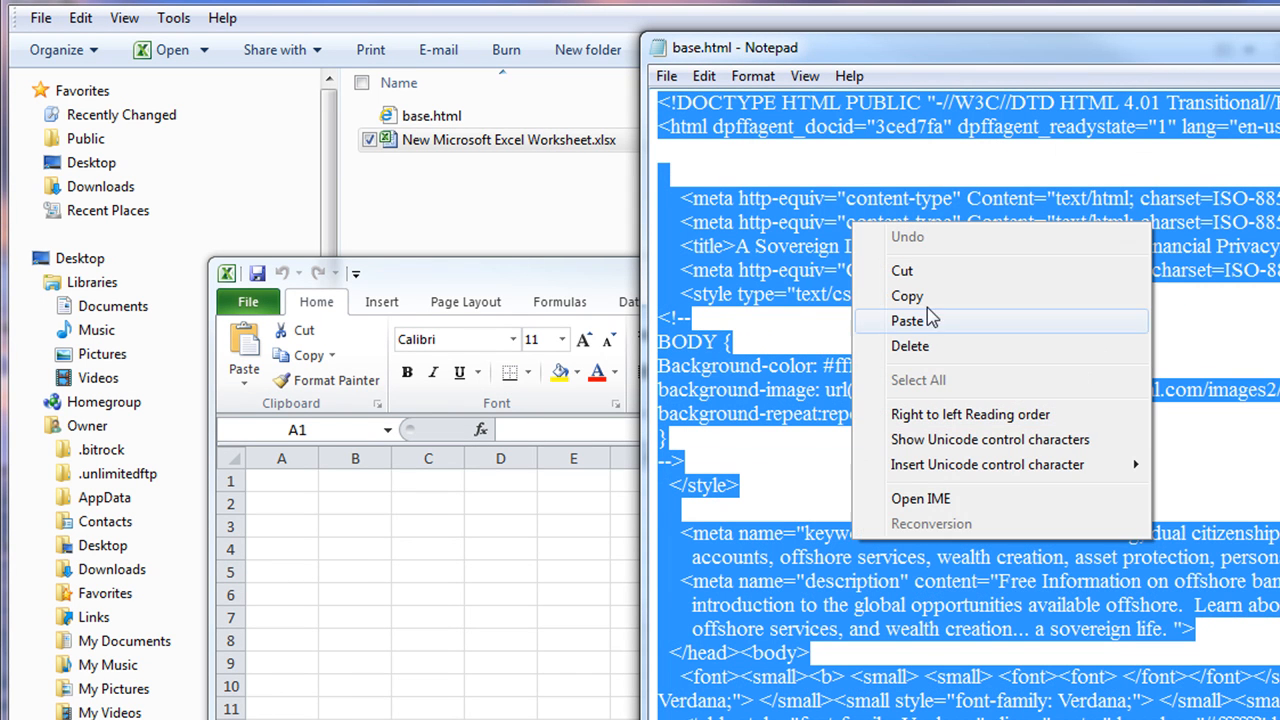
pyautogui.click(931, 296)
pyautogui.click(285, 481)
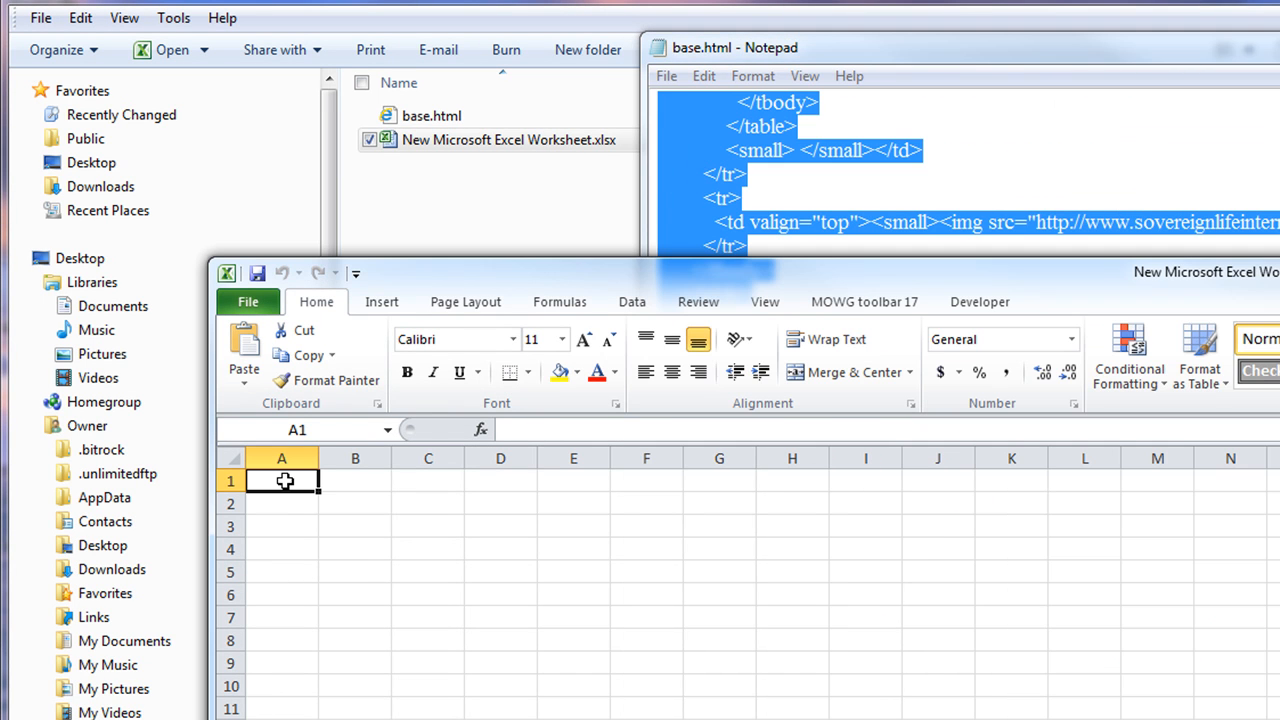
pyautogui.rightClick(285, 481)
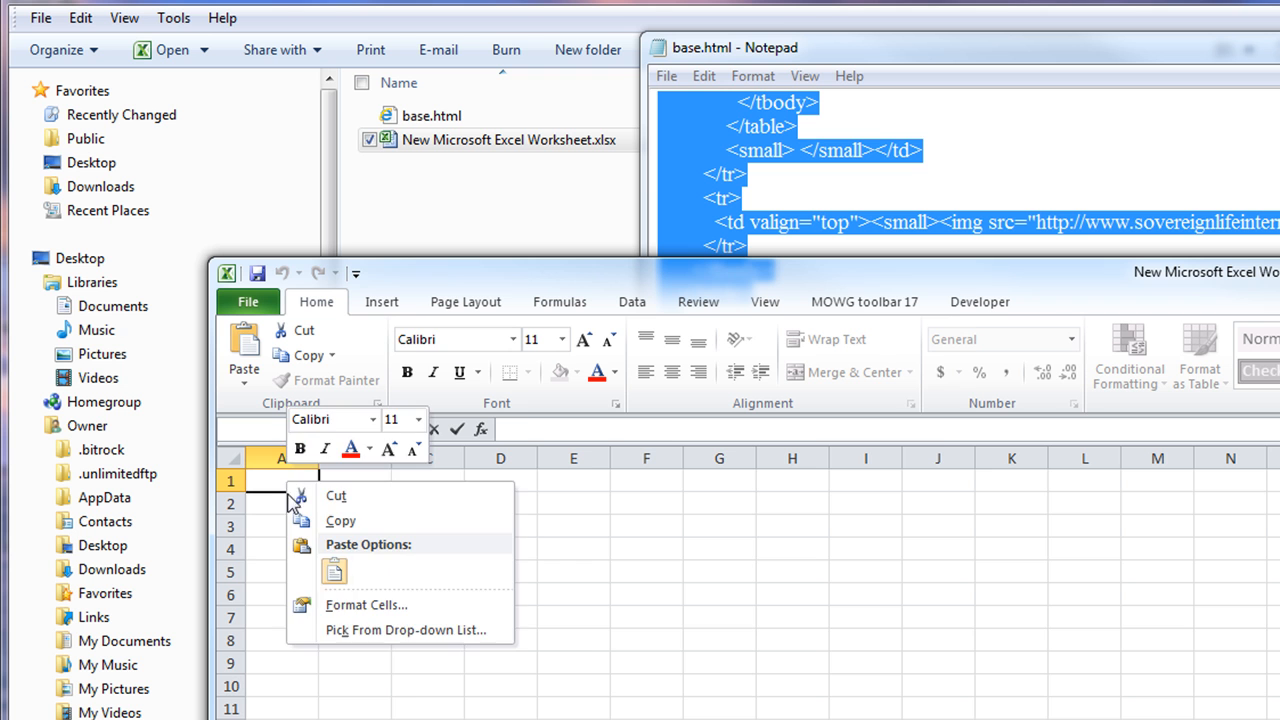
pyautogui.click(333, 570)
pyautogui.click(457, 429)
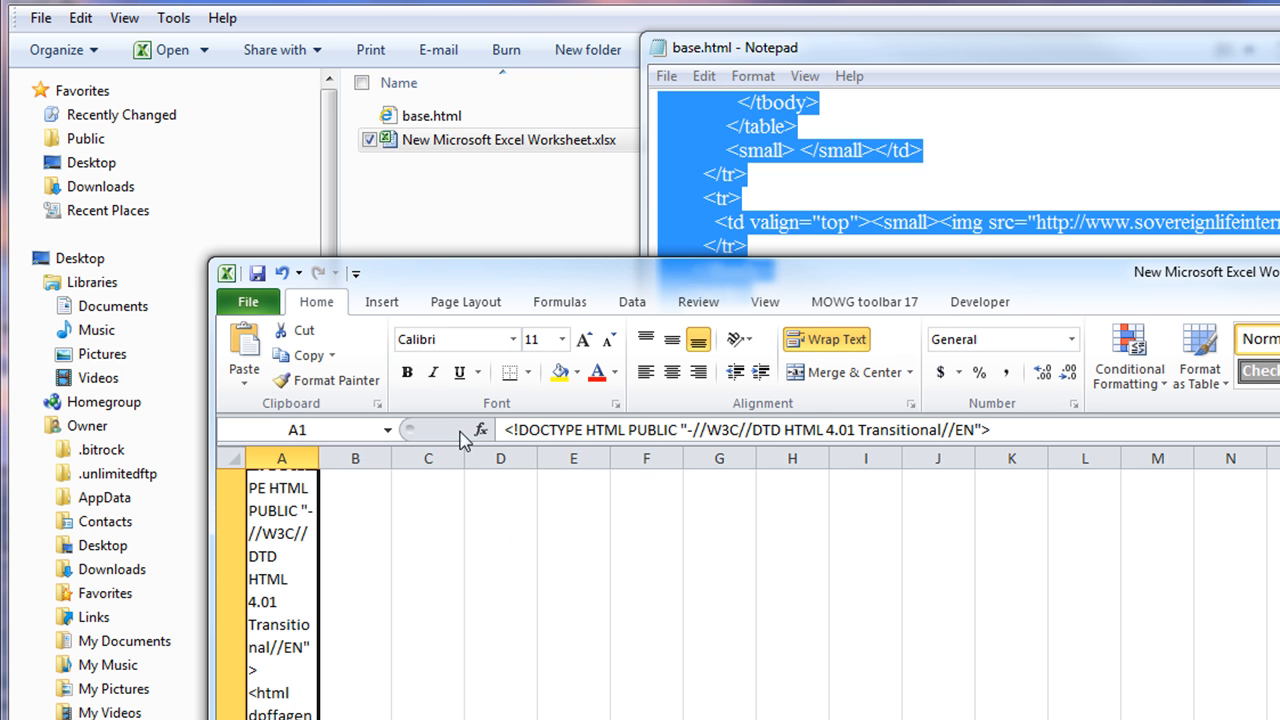
pyautogui.click(862, 310)
pyautogui.click(428, 352)
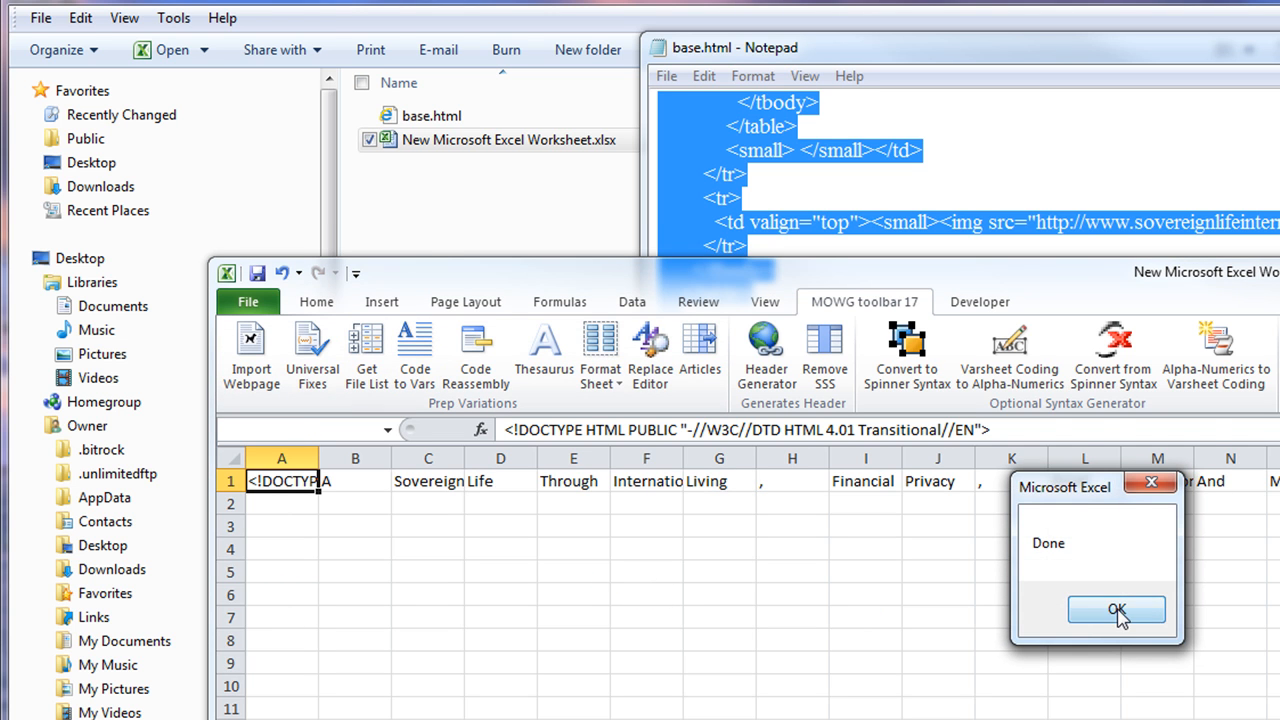
pyautogui.click(1114, 614)
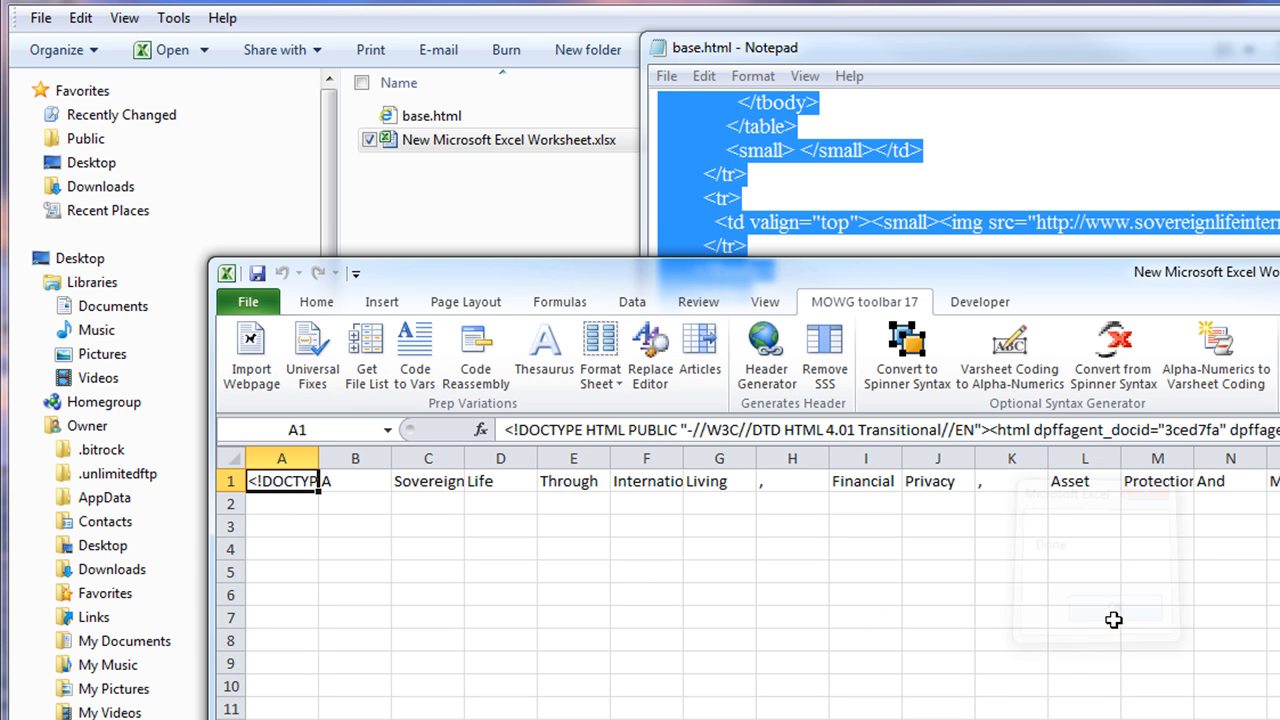
# Inspect B1, R1 and R4, then close the worksheet without saving
pyautogui.click(354, 482)
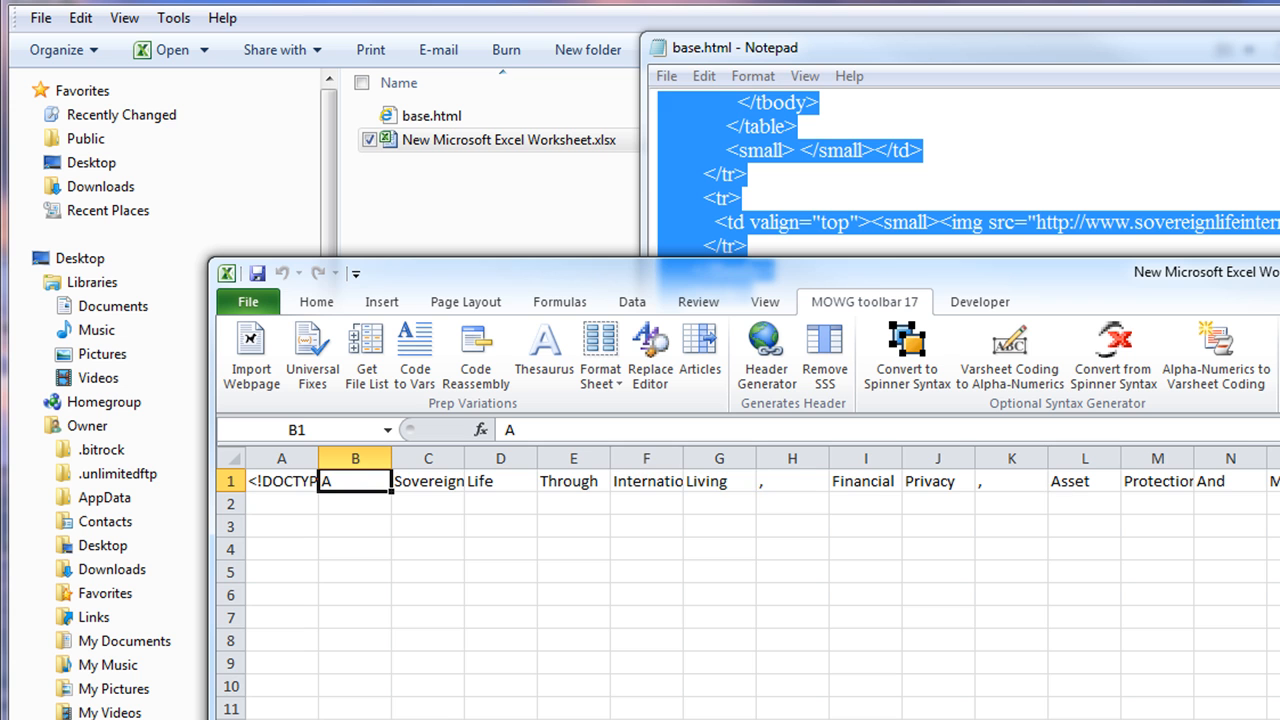
pyautogui.click(1279, 482)
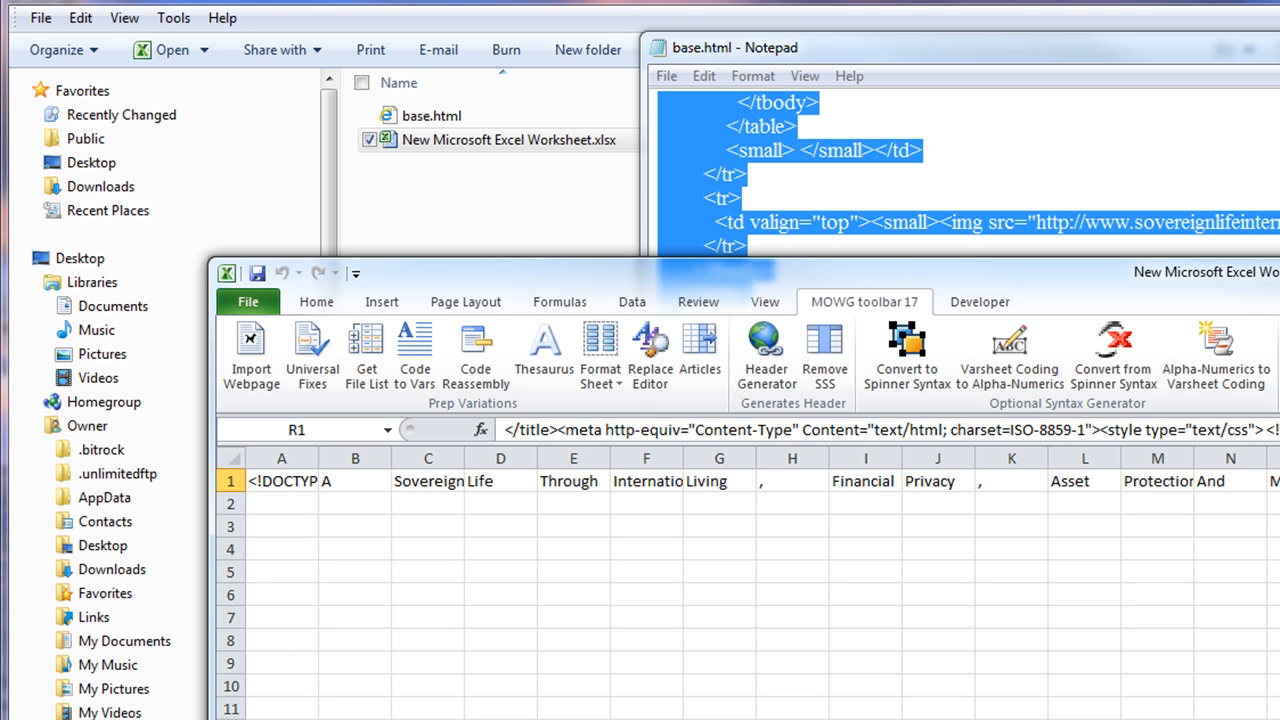
pyautogui.click(1279, 549)
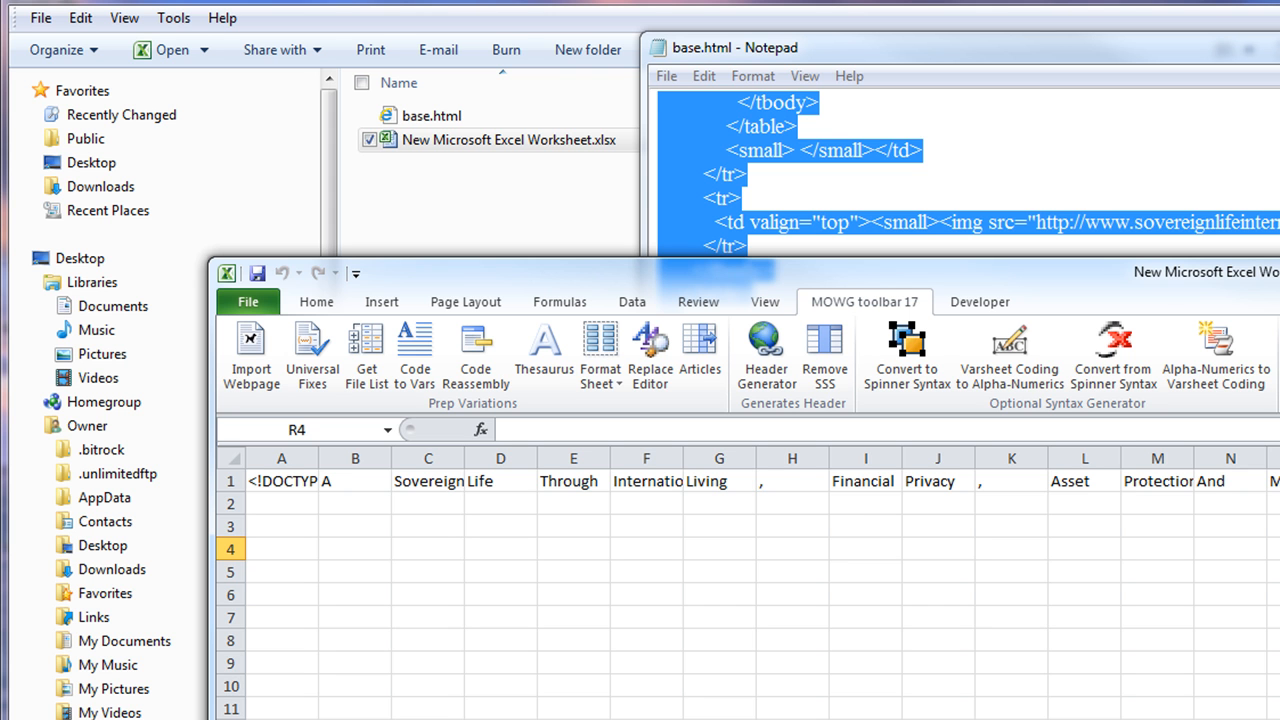
pyautogui.moveTo(1279, 272); pyautogui.dragTo(1084, 202)
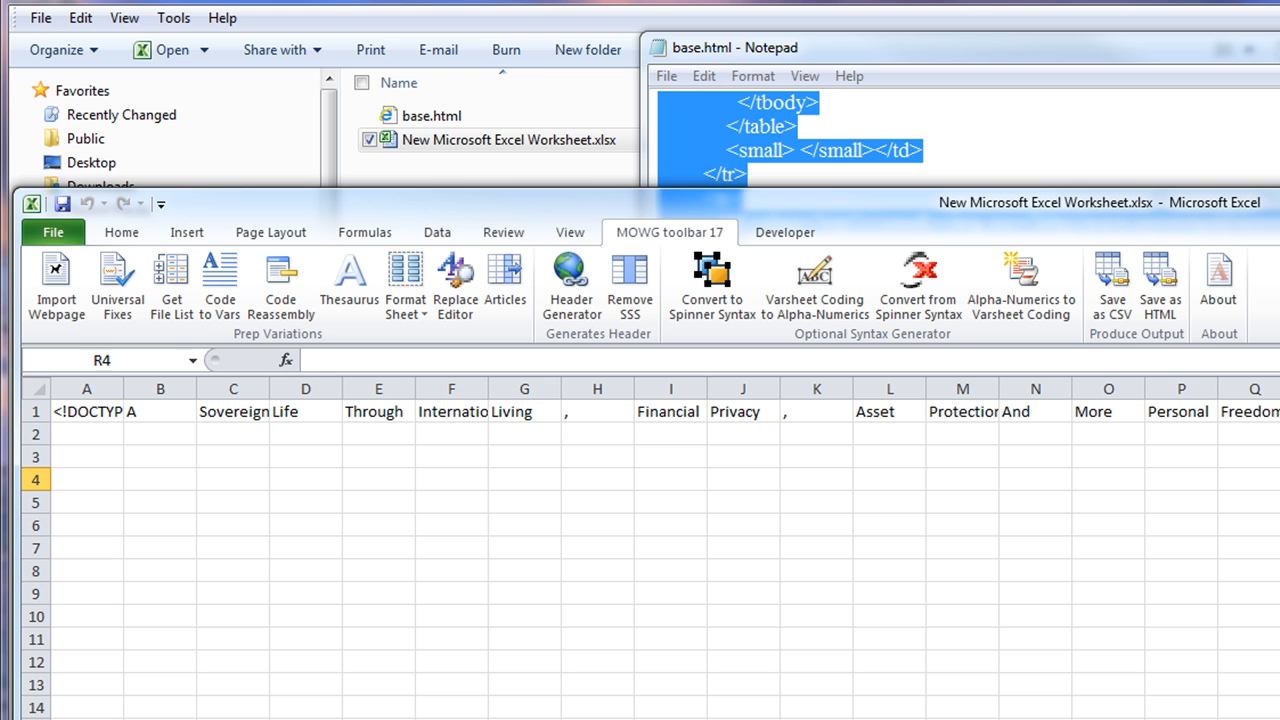
pyautogui.hotkey('alt', 'F4')
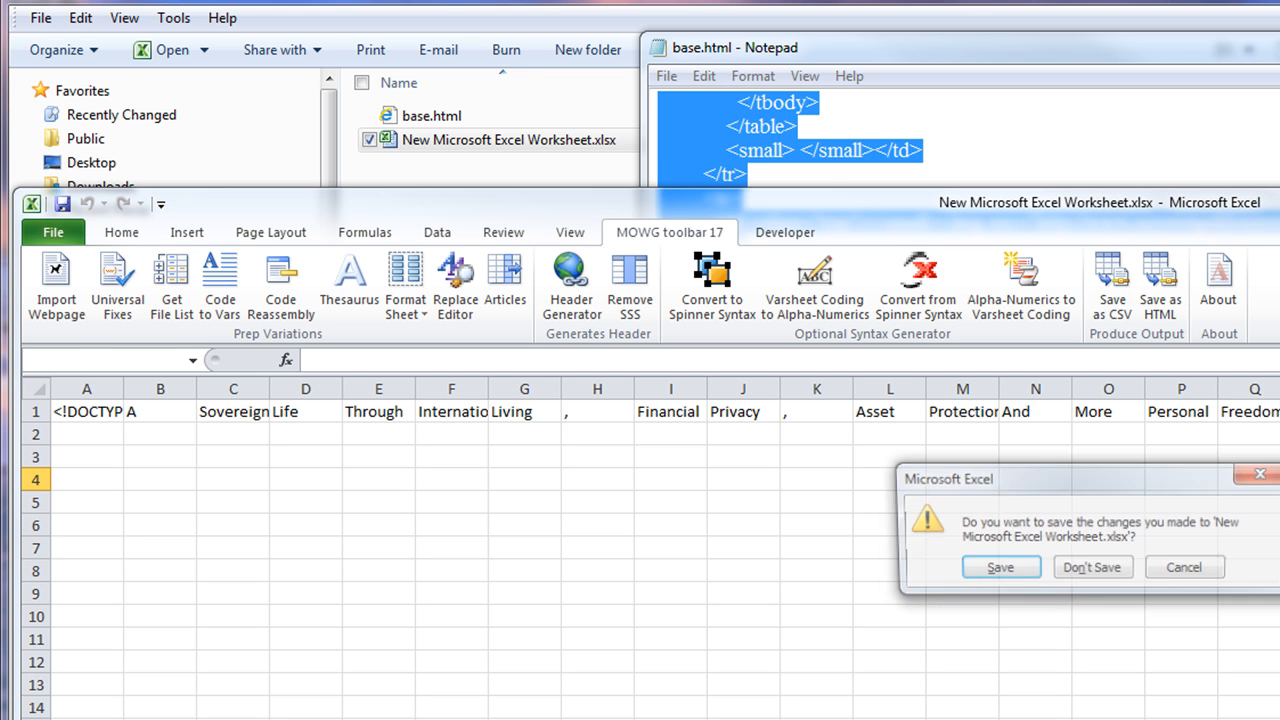
pyautogui.click(1100, 570)
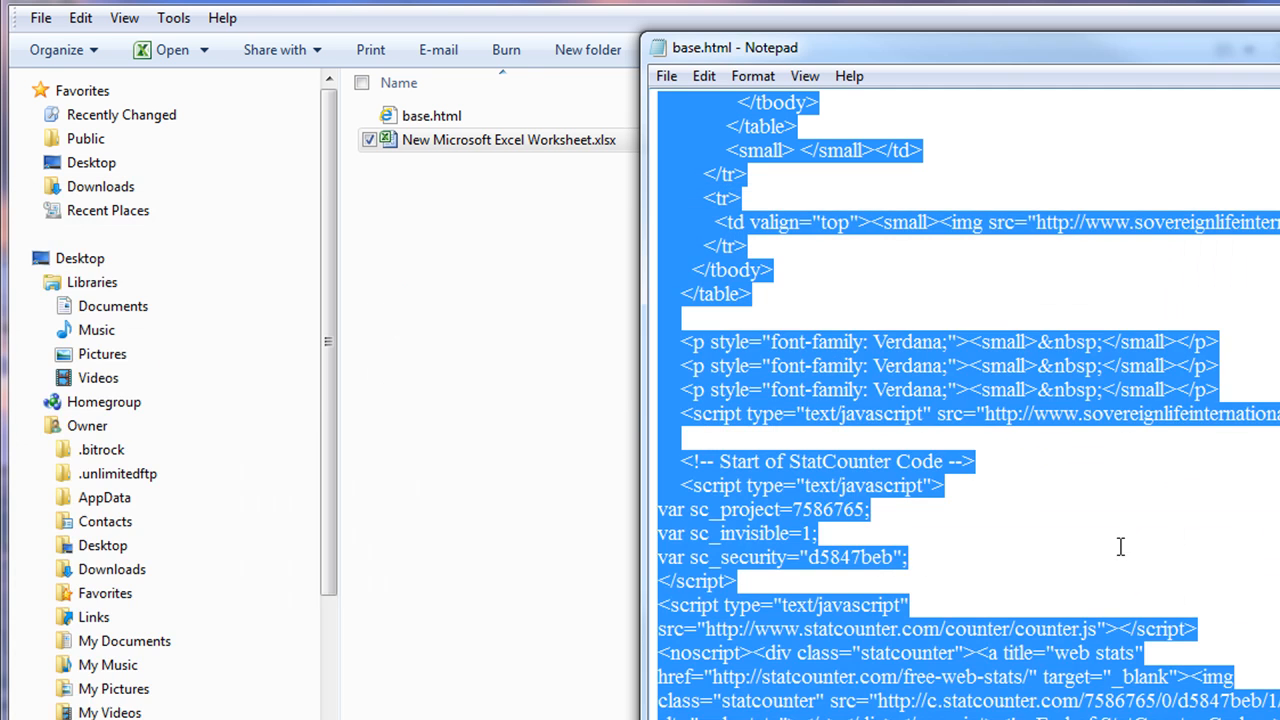
# Check the Content= attribute in base.html, then close Notepad and the Content-example folder
pyautogui.click(1273, 210)
pyautogui.scroll(-20, 1000, 400)
pyautogui.scroll(20, 960, 400)
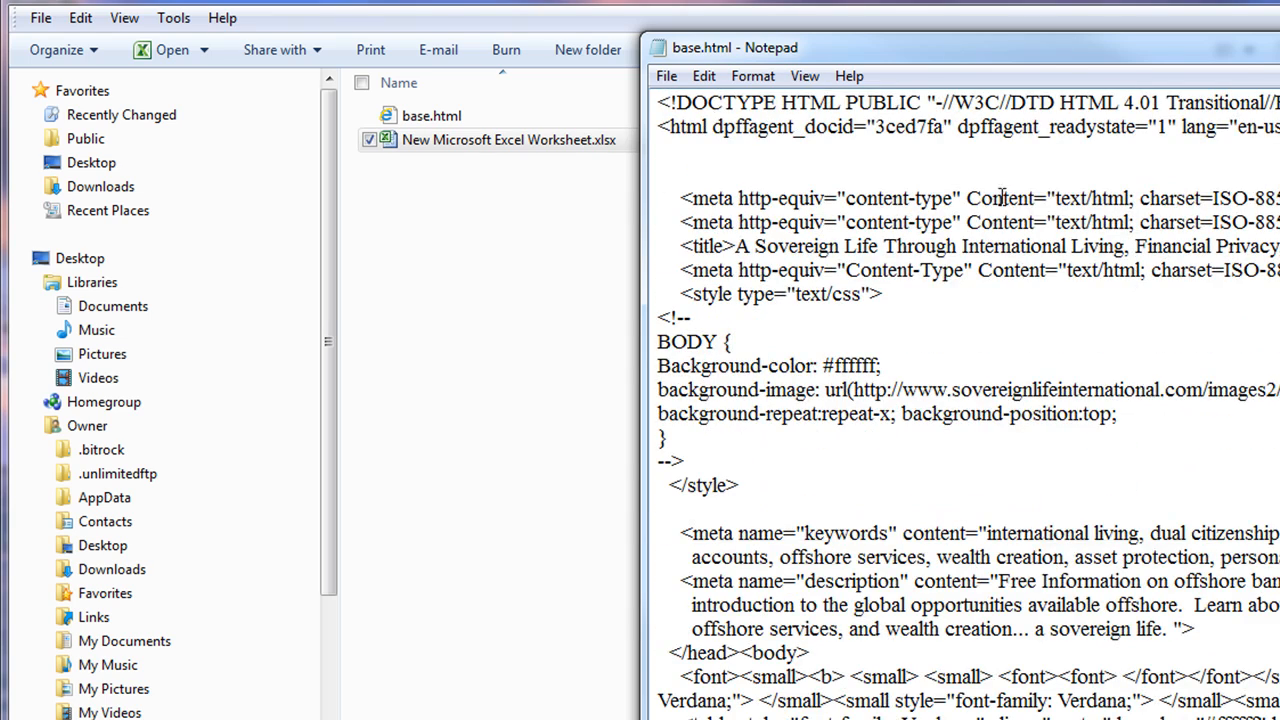
pyautogui.moveTo(1053, 190); pyautogui.dragTo(966, 198)
pyautogui.click(1270, 300)
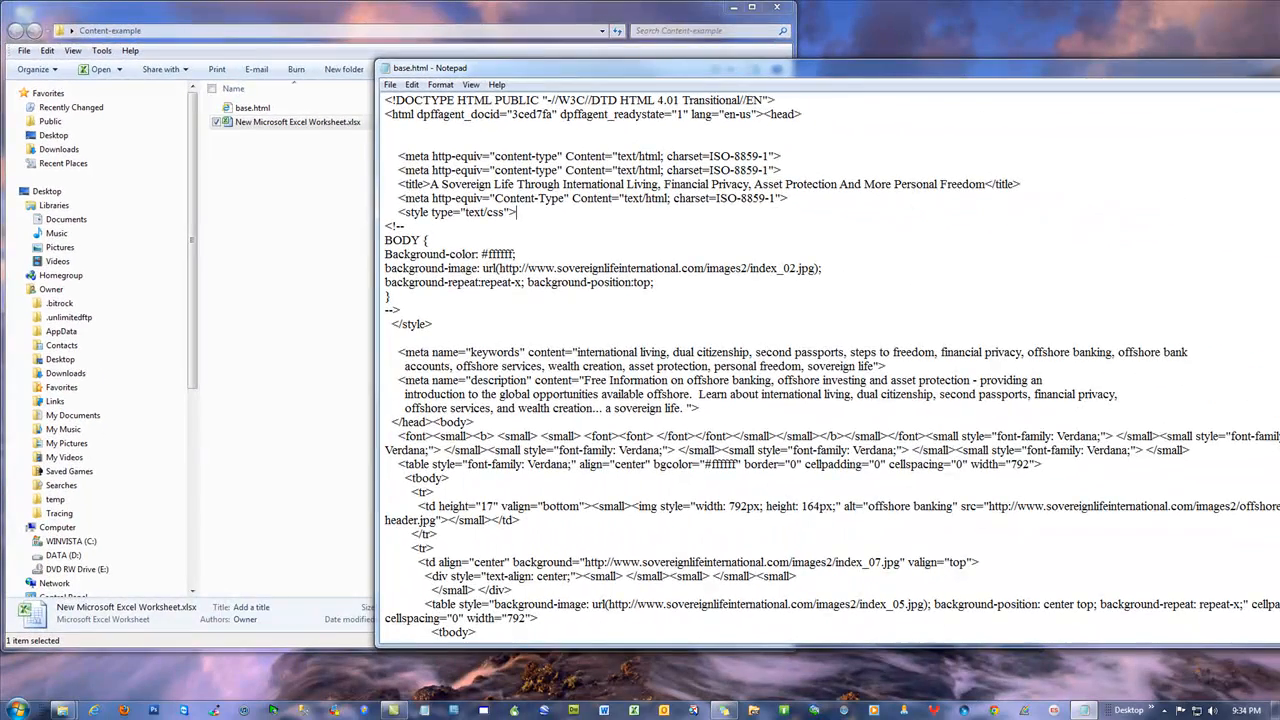
pyautogui.hotkey('alt', 'F4')
pyautogui.click(474, 288)
pyautogui.click(786, 9)
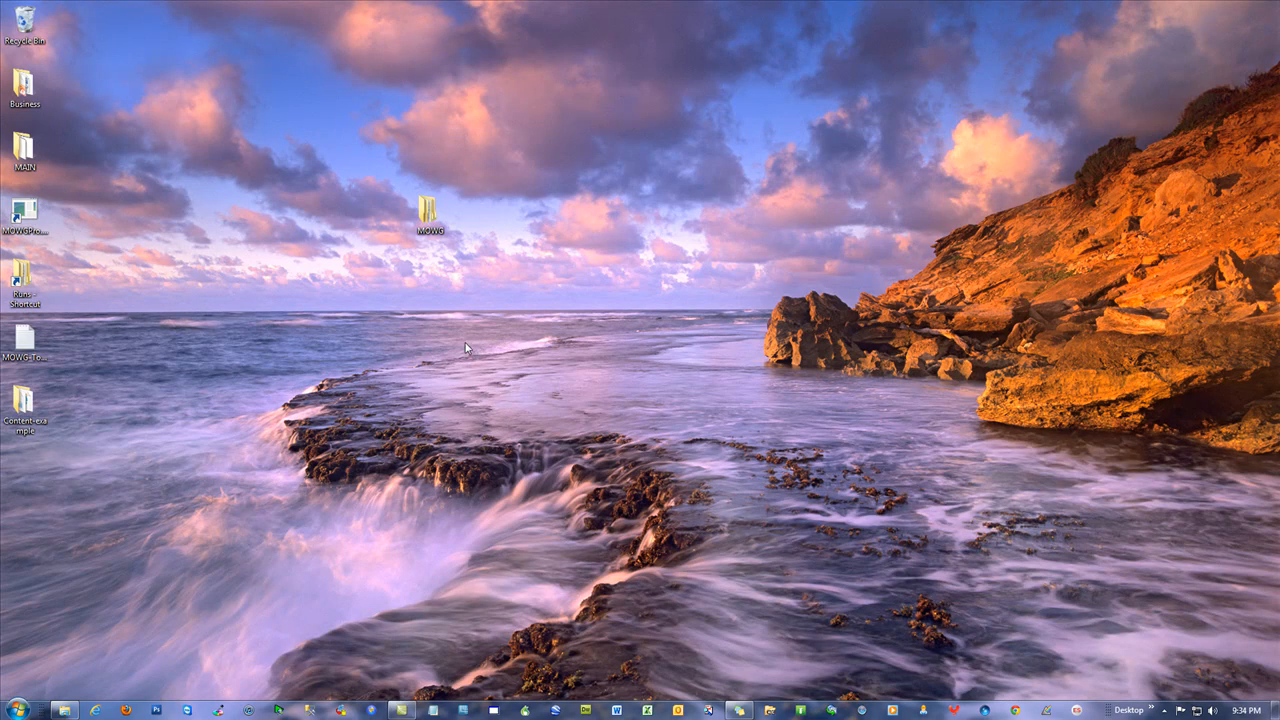
# Open New Microsoft Excel Worksheet.xlsx from the MOWG 1-MA folder and maximize Excel
pyautogui.click(65, 710)
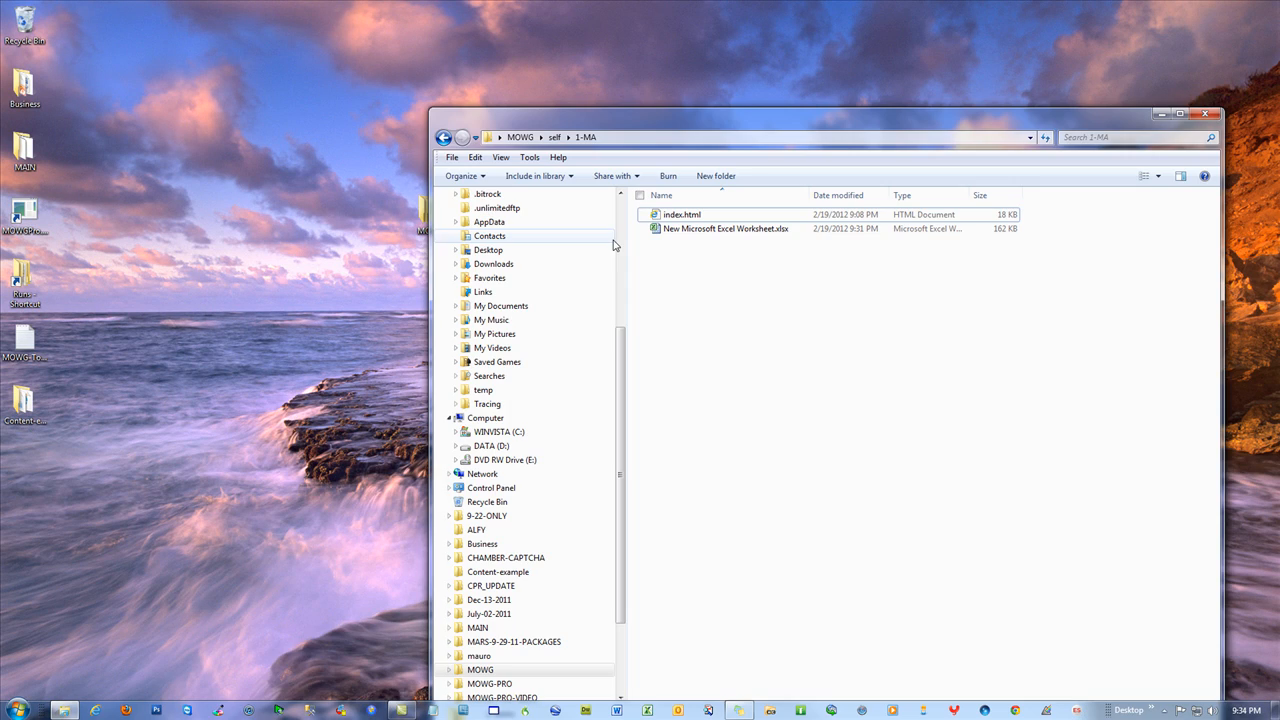
pyautogui.moveTo(799, 117); pyautogui.dragTo(542, 45)
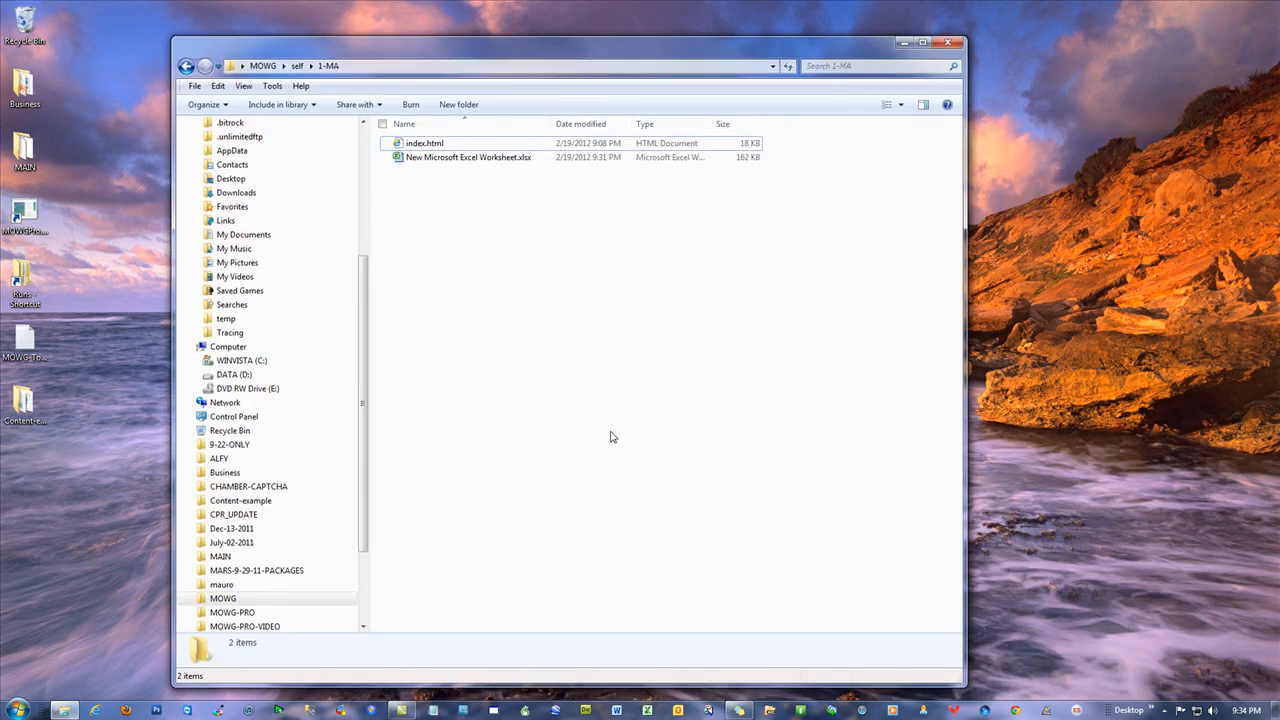
pyautogui.doubleClick(430, 158)
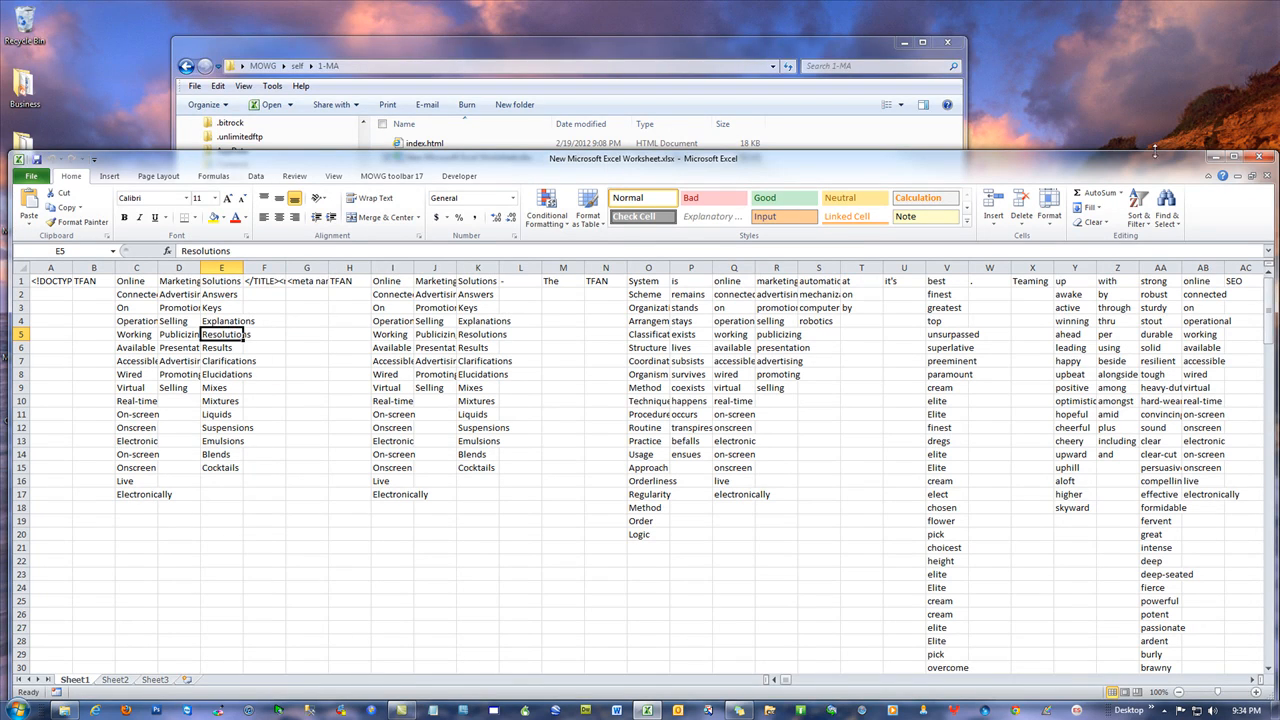
pyautogui.click(1234, 157)
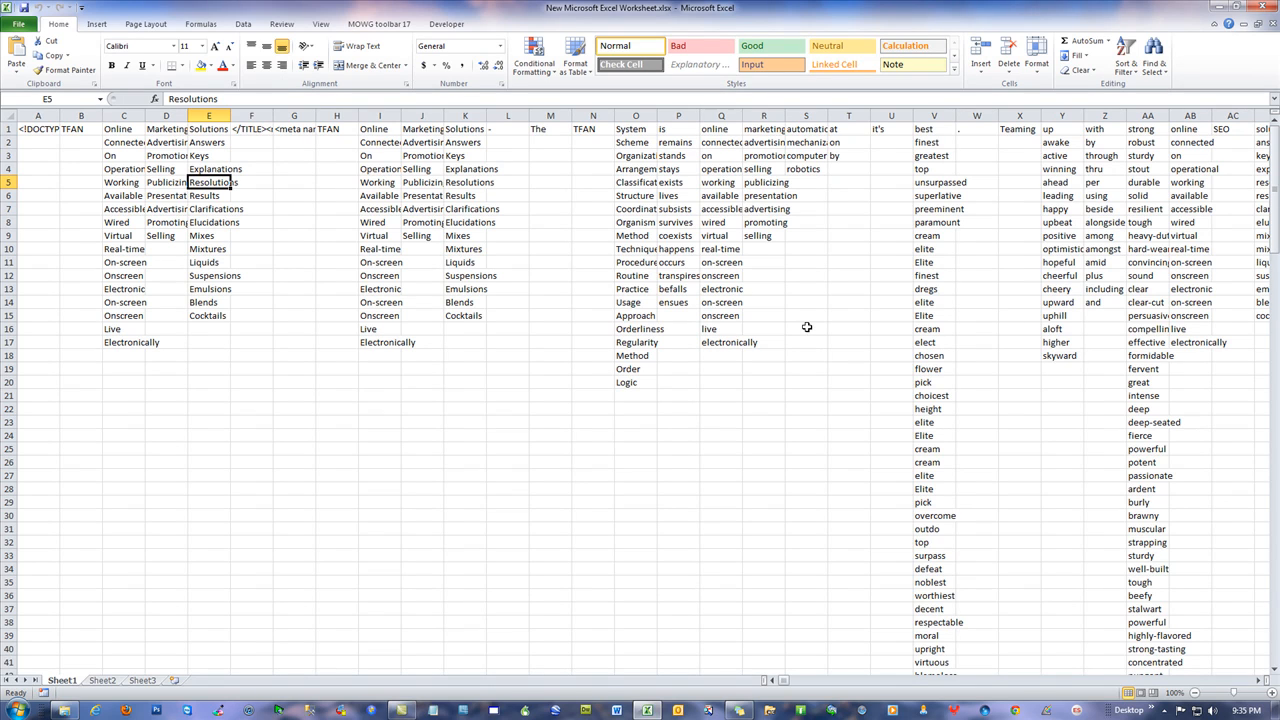
# AutoFit column C, then every column on the sheet, to its longest contents
pyautogui.moveTo(129, 146); pyautogui.dragTo(121, 340)
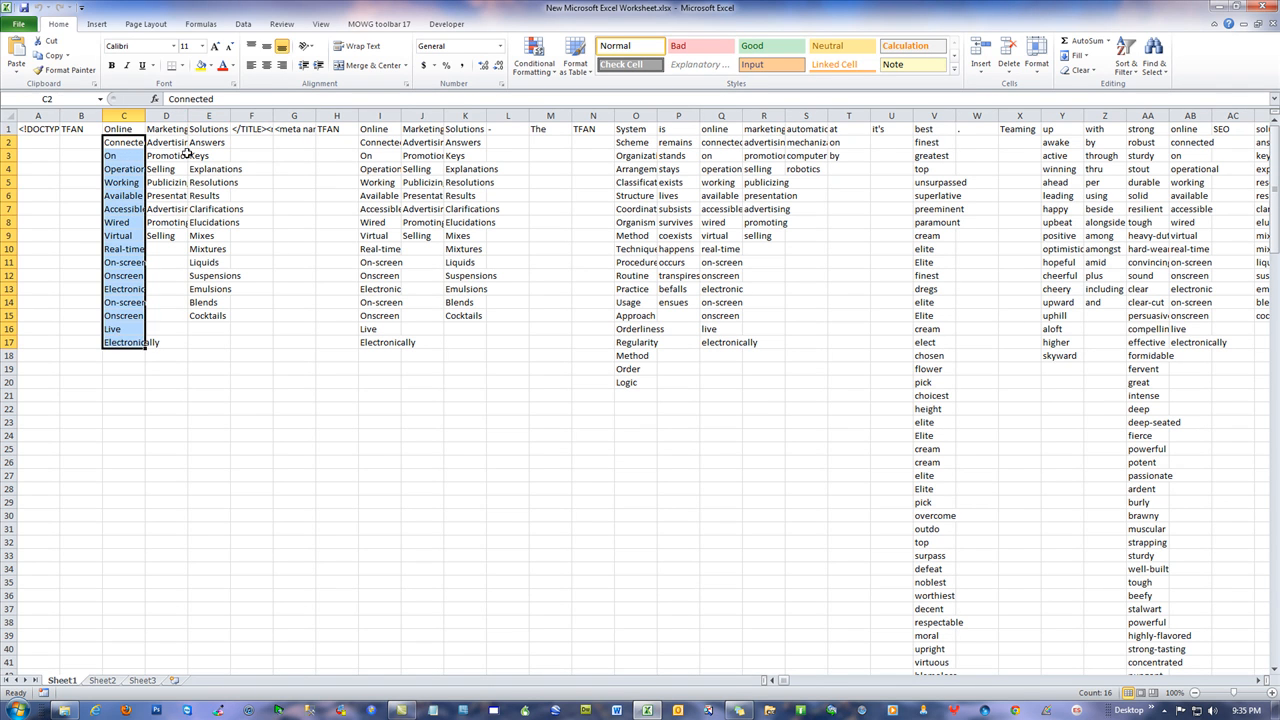
pyautogui.moveTo(212, 128); pyautogui.dragTo(80, 129)
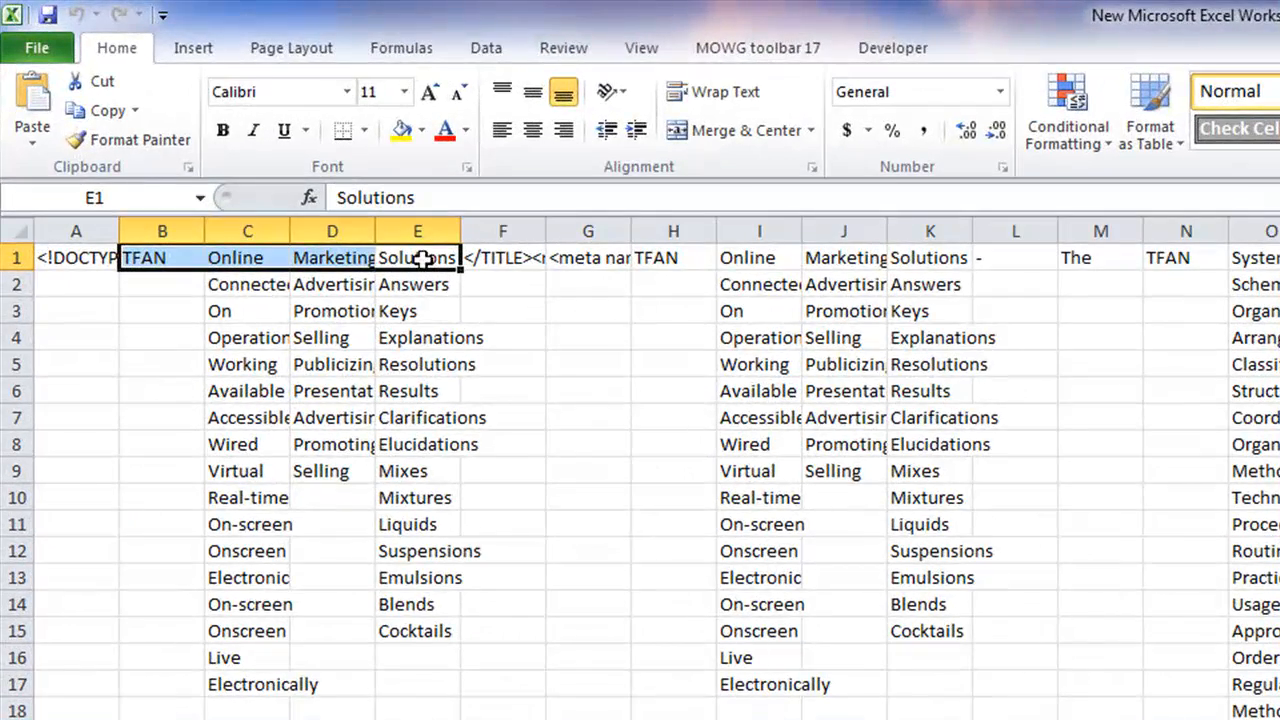
pyautogui.click(243, 282)
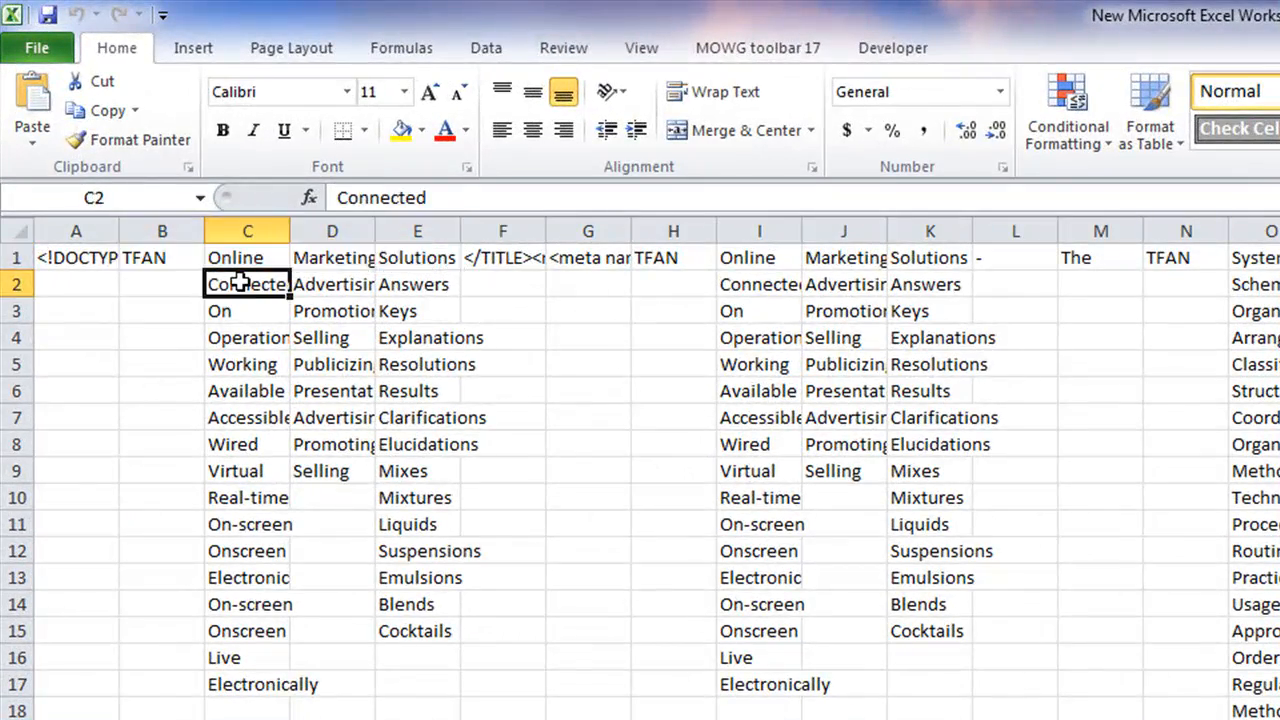
pyautogui.doubleClick(291, 230)
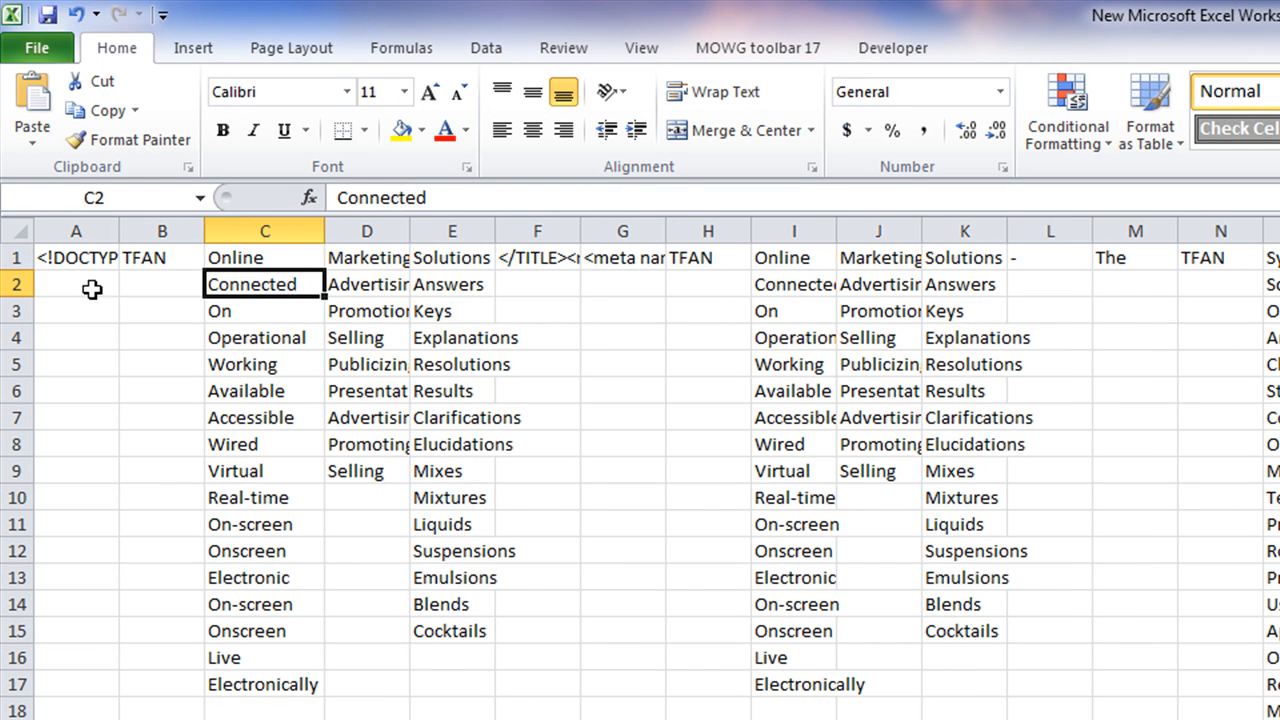
pyautogui.click(17, 230)
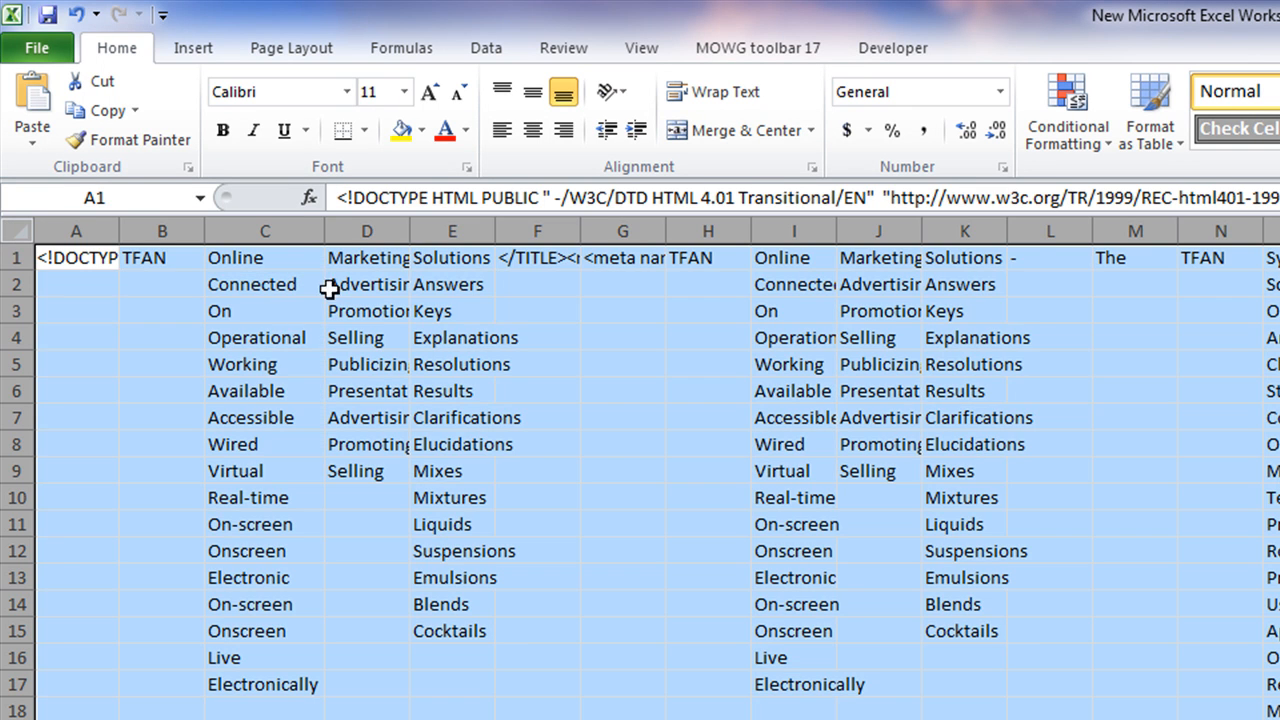
pyautogui.doubleClick(321, 231)
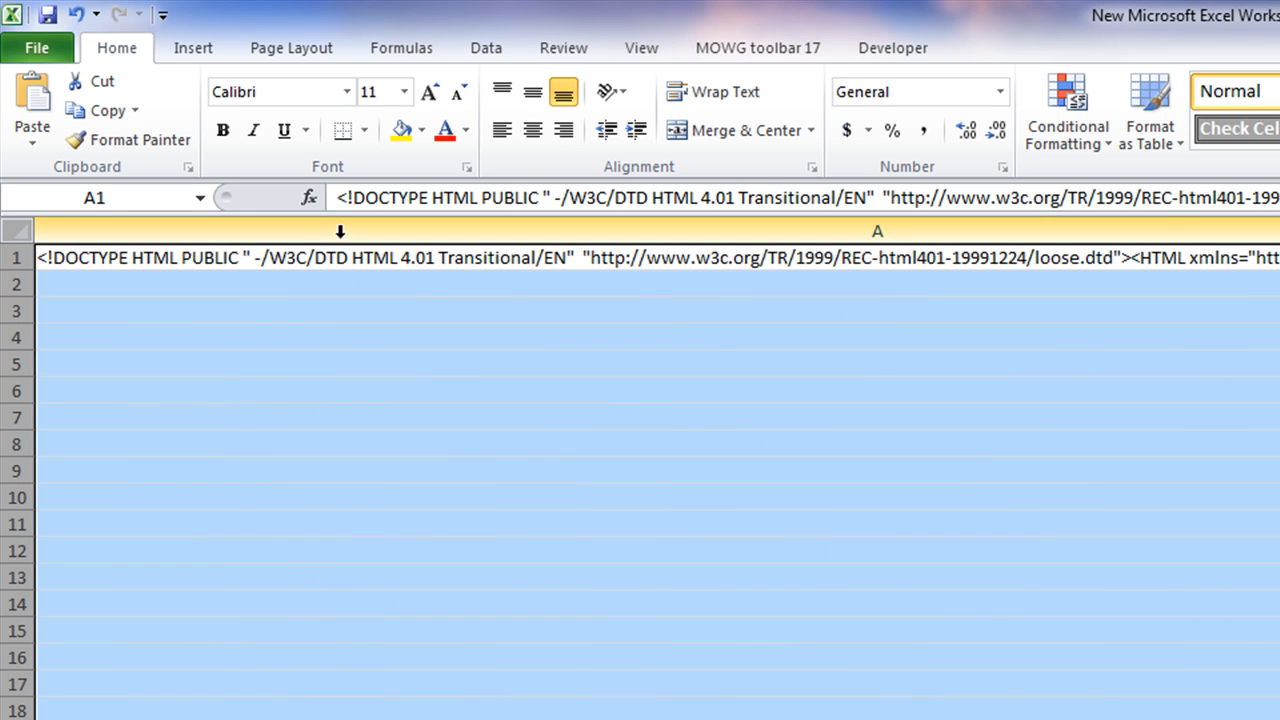
pyautogui.click(1279, 337)
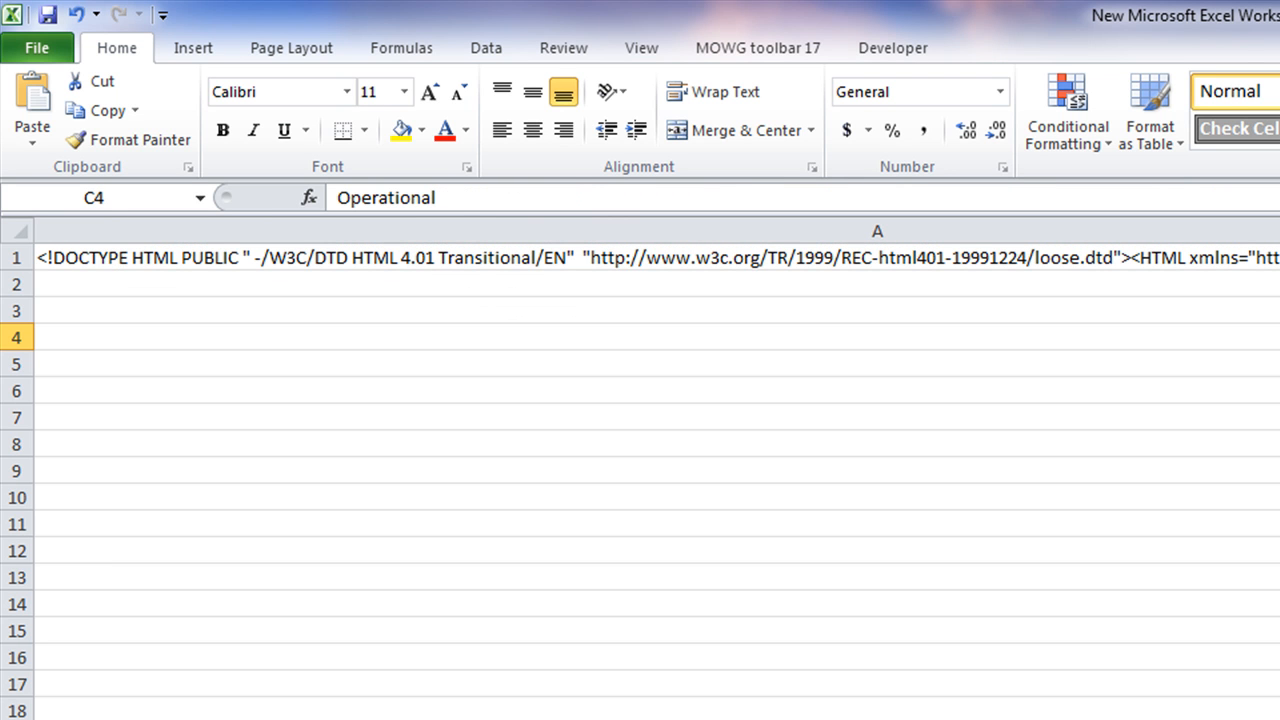
# Set column F, holding the meta text, to a width of 80
pyautogui.hscroll(1, 657, 468)
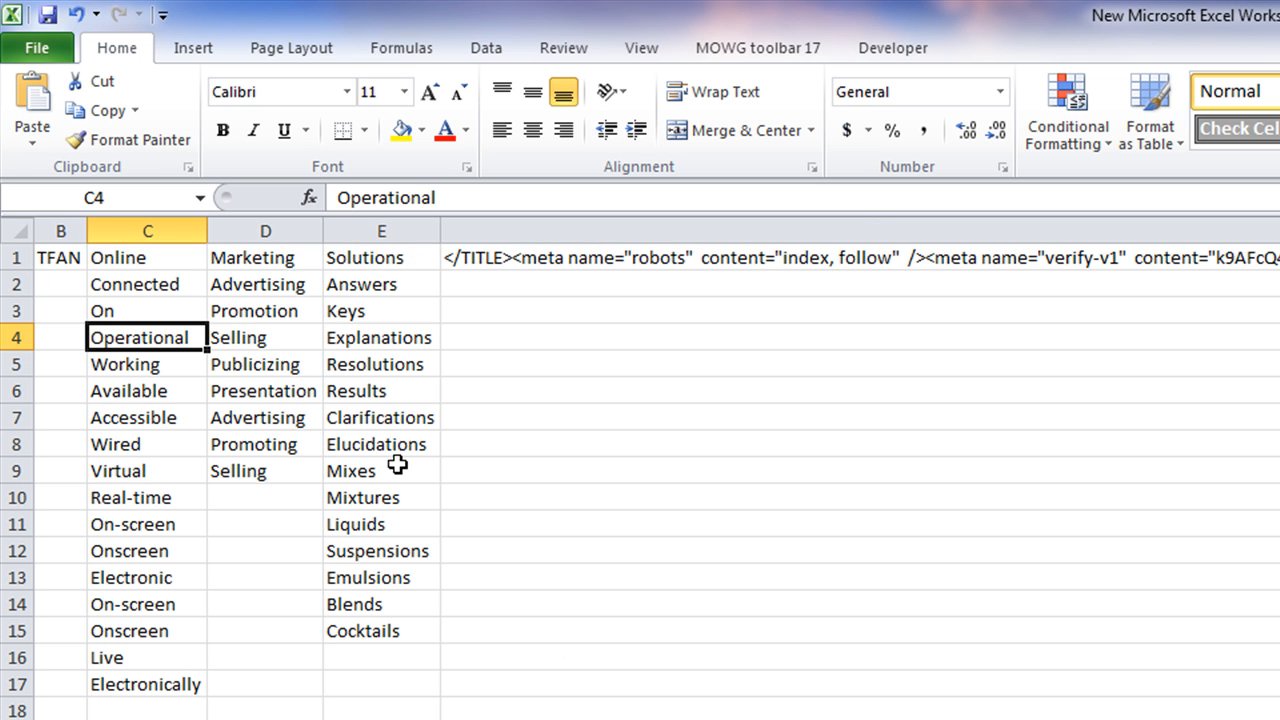
pyautogui.click(1196, 230)
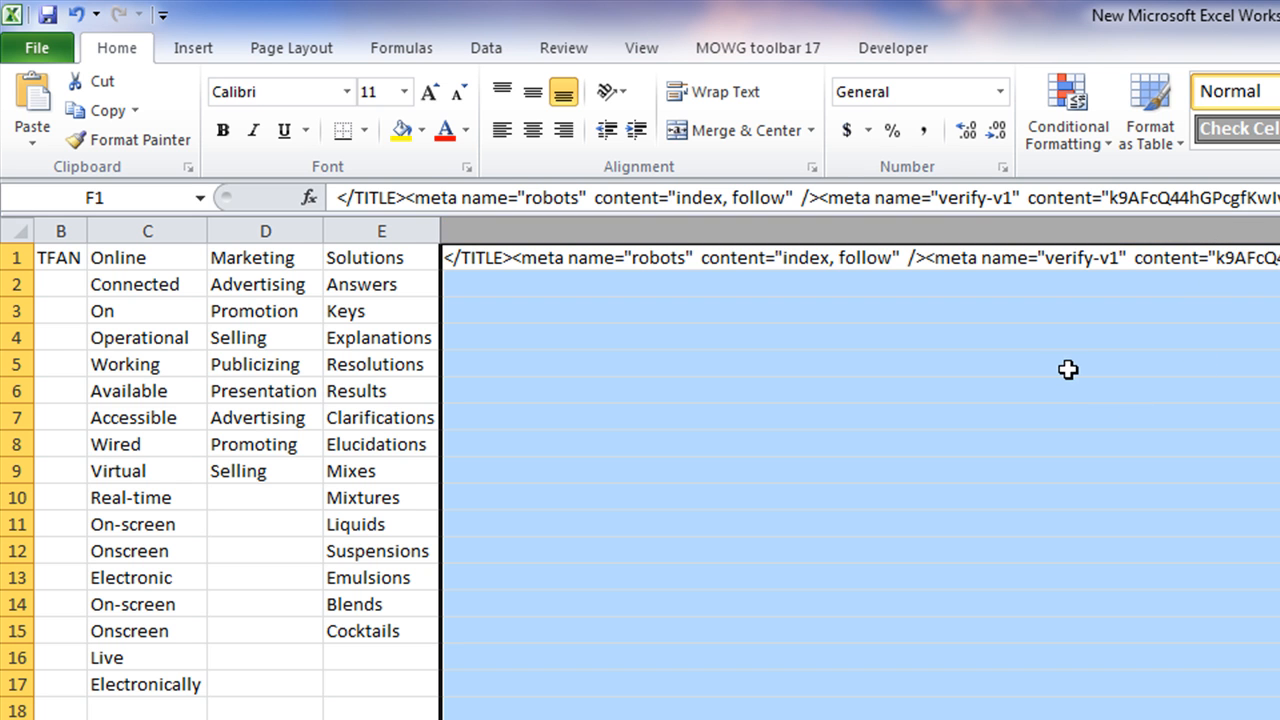
pyautogui.rightClick(1090, 238)
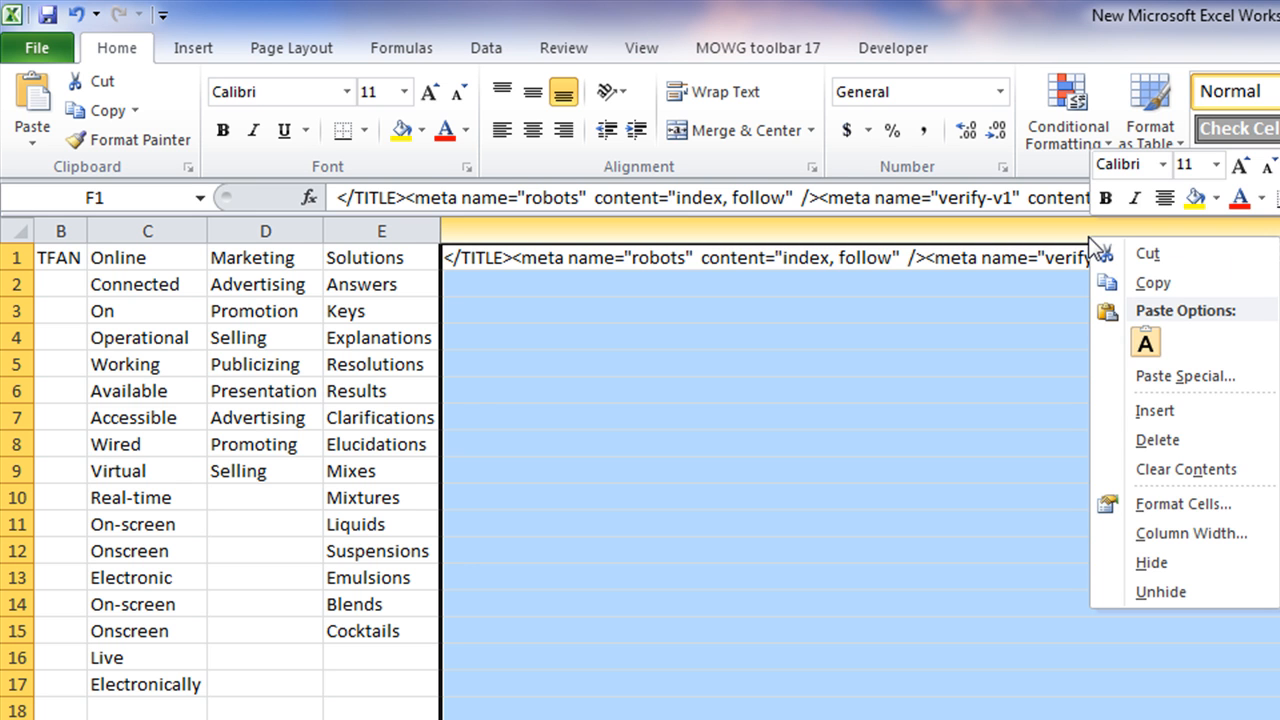
pyautogui.click(1196, 534)
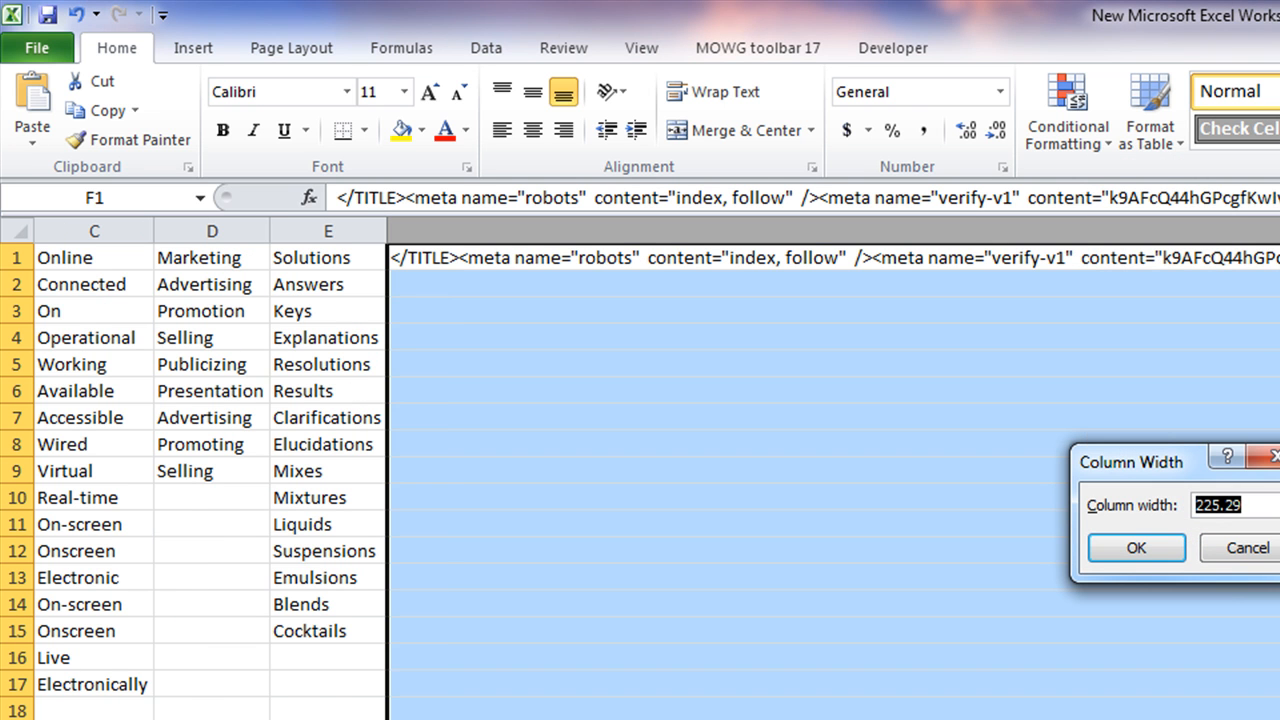
pyautogui.write('80')
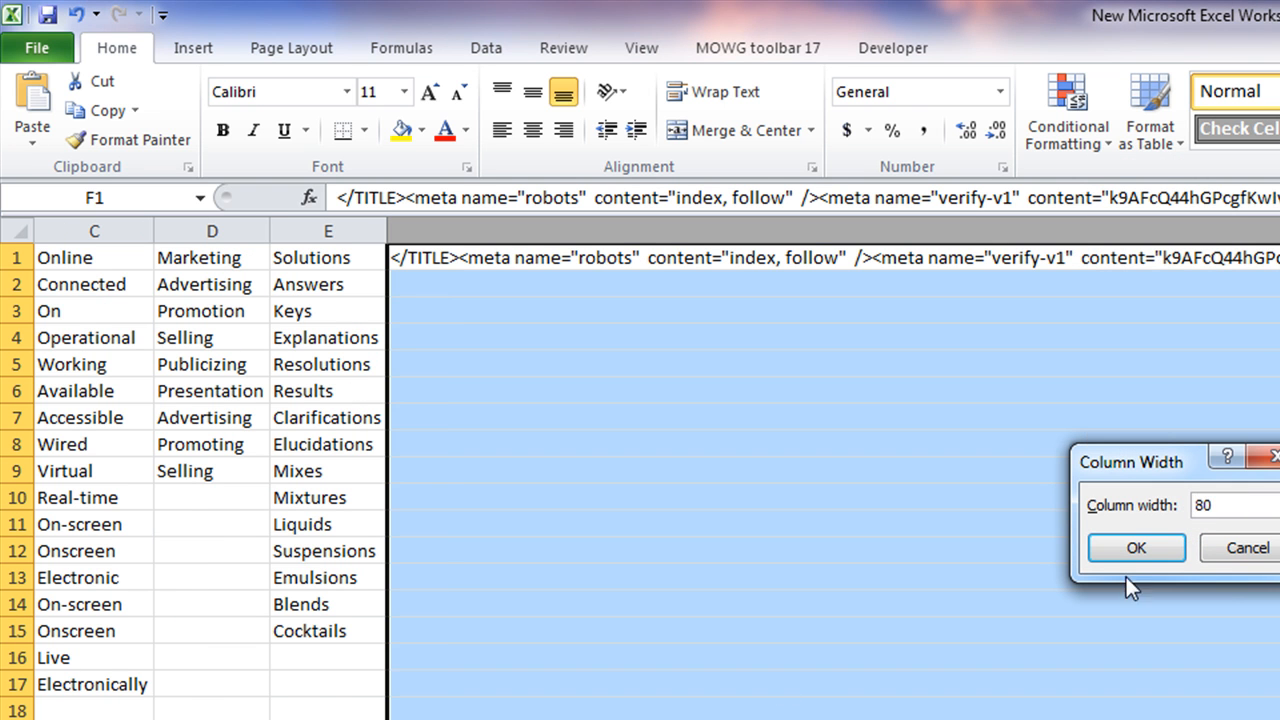
pyautogui.click(1123, 546)
pyautogui.click(309, 500)
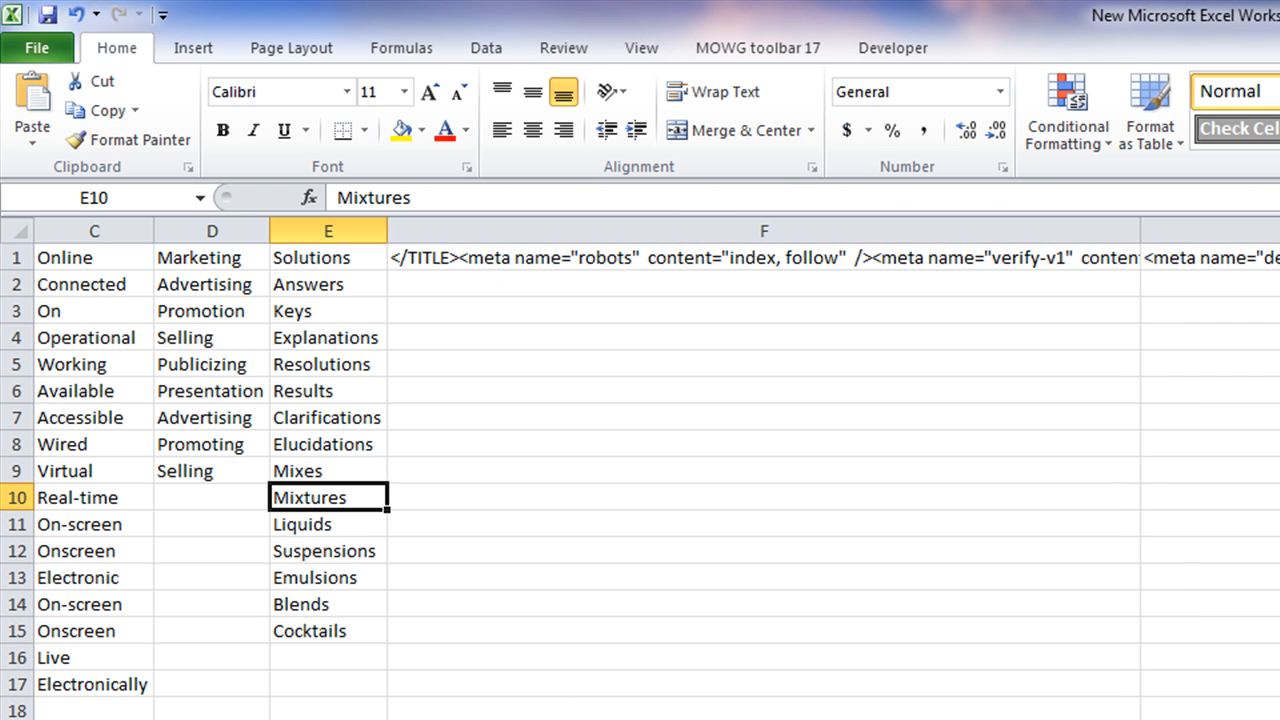
# Narrow column A so the word lists in columns B–F are visible
pyautogui.hscroll(-2, 658, 468)
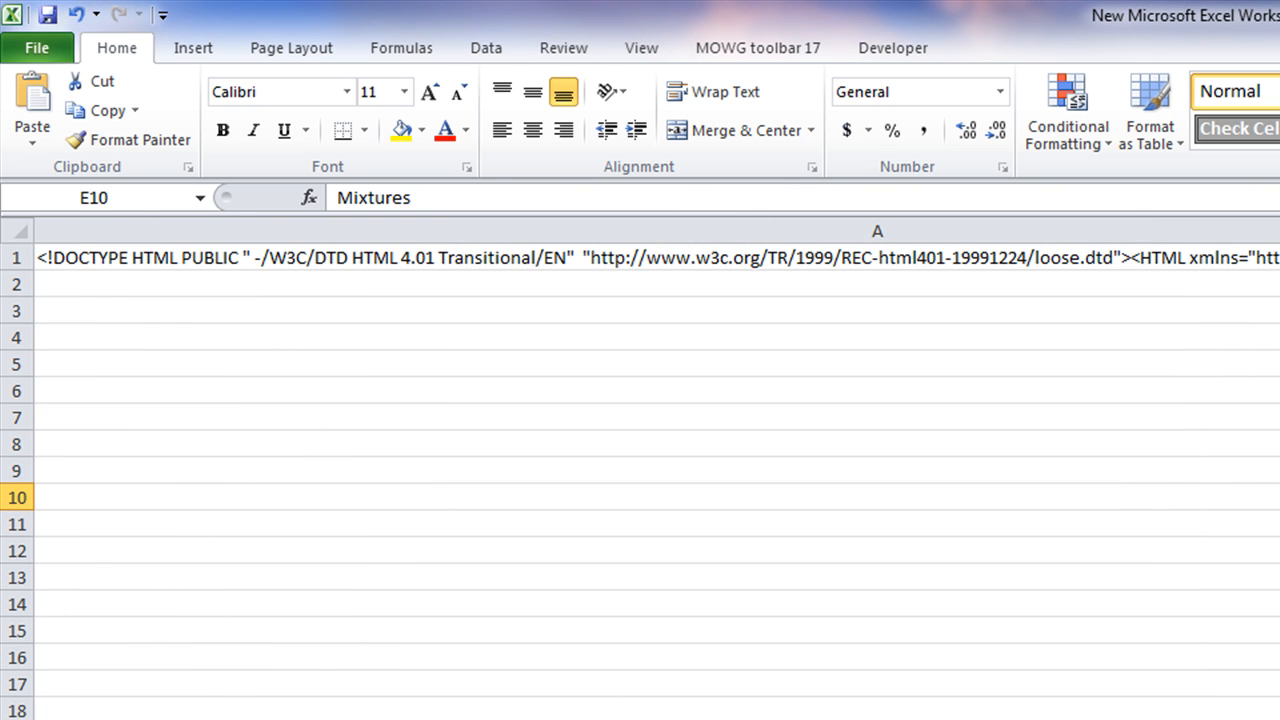
pyautogui.click(814, 230)
pyautogui.rightClick(830, 597)
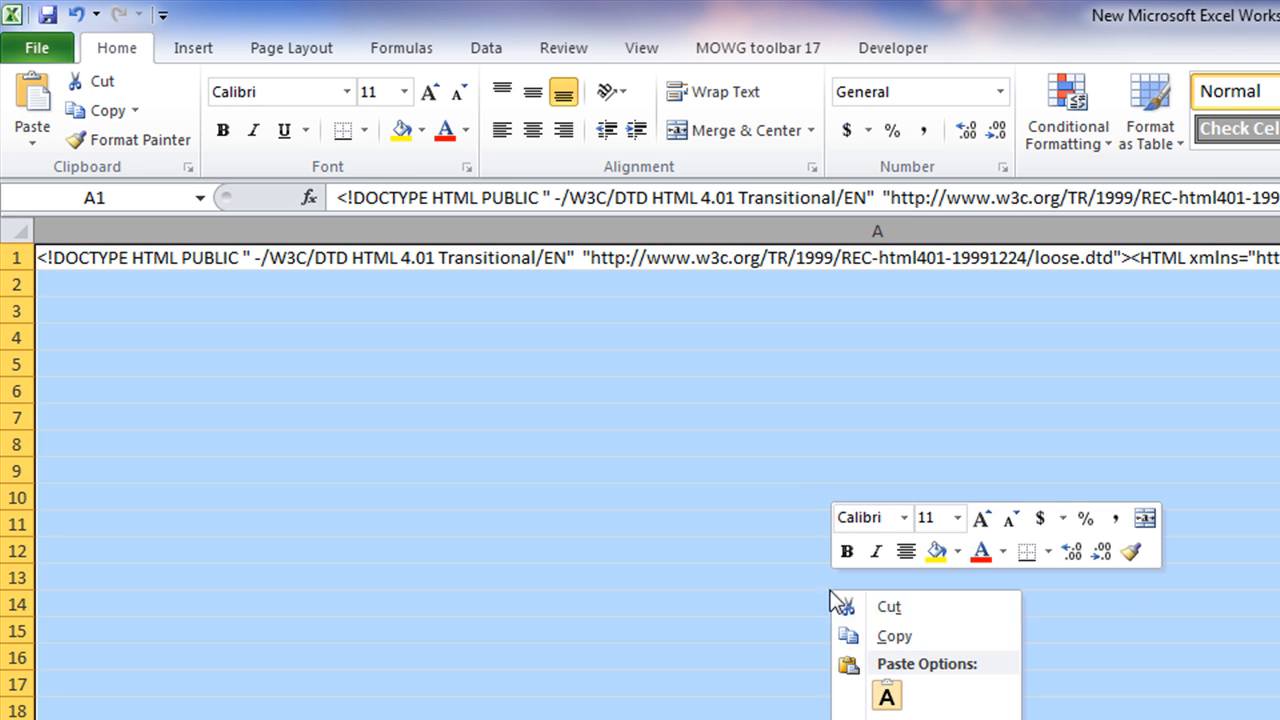
pyautogui.press('Escape')
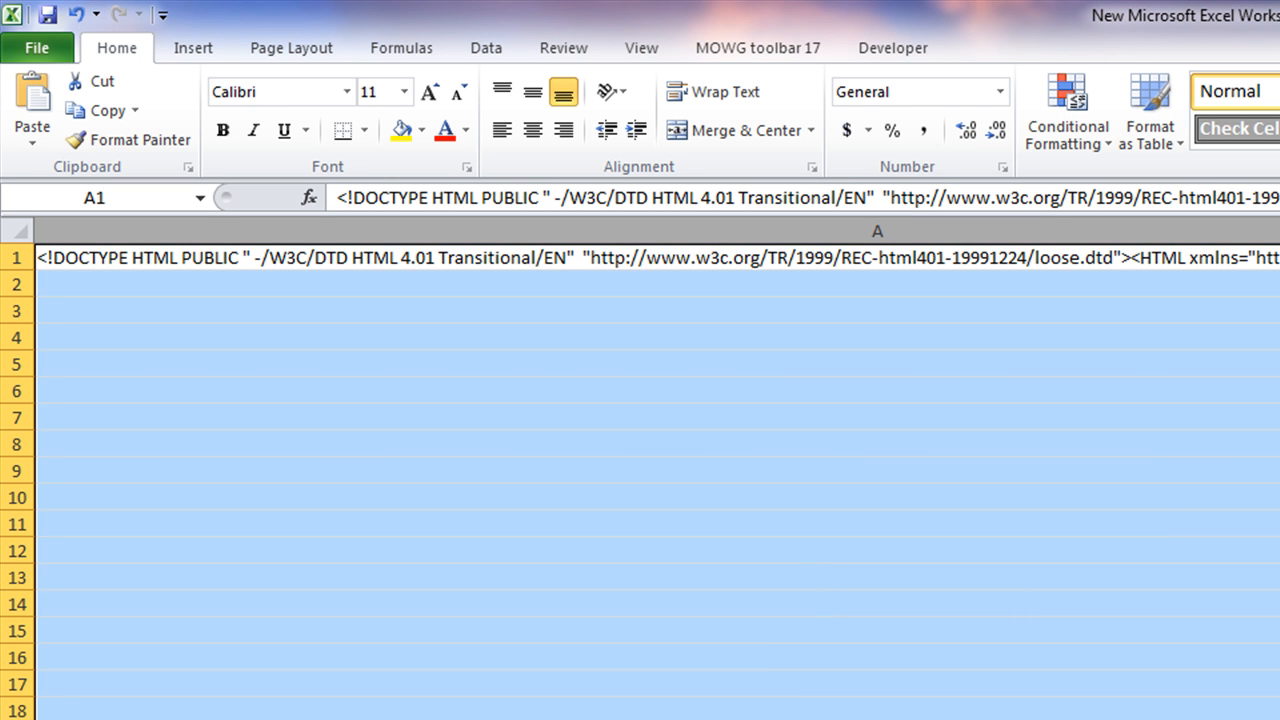
pyautogui.press('Return')
pyautogui.click(1270, 719)
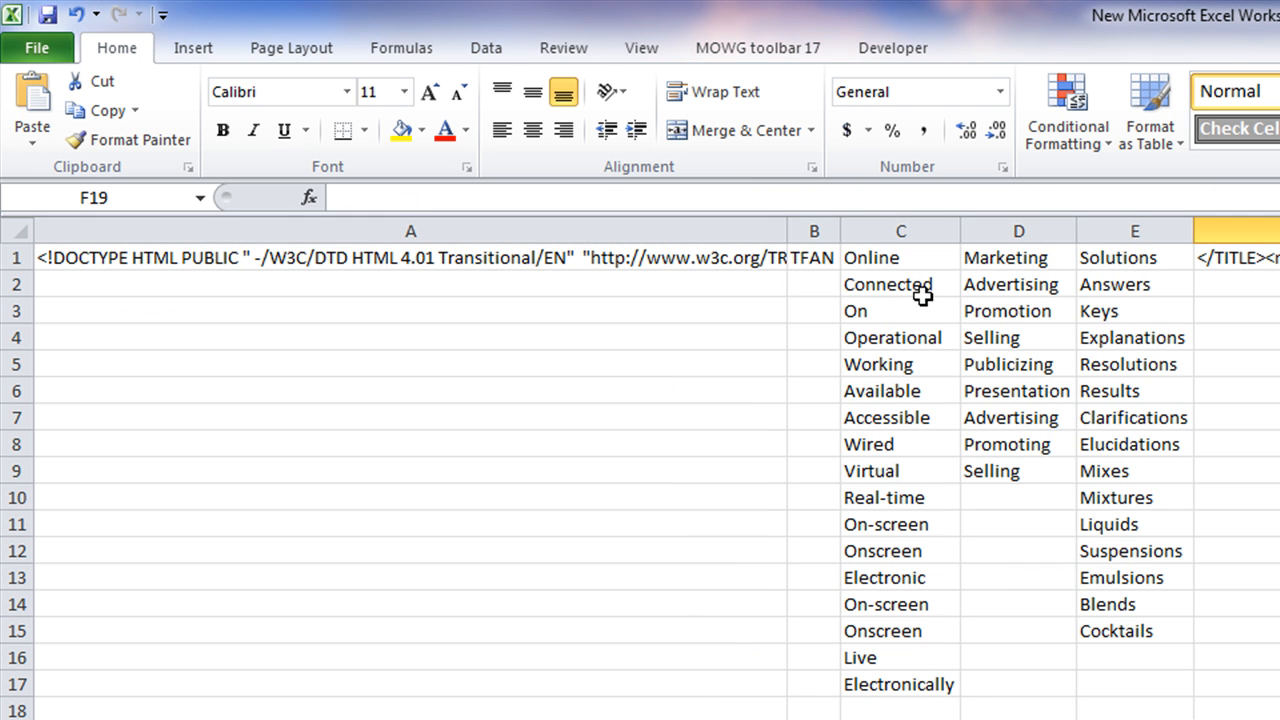
# Drop On, On-screen, Onscreen and Electronically (C3, C11, C12, C14, C15, C17) via MOWG Format Sheet > Drop
pyautogui.click(935, 257)
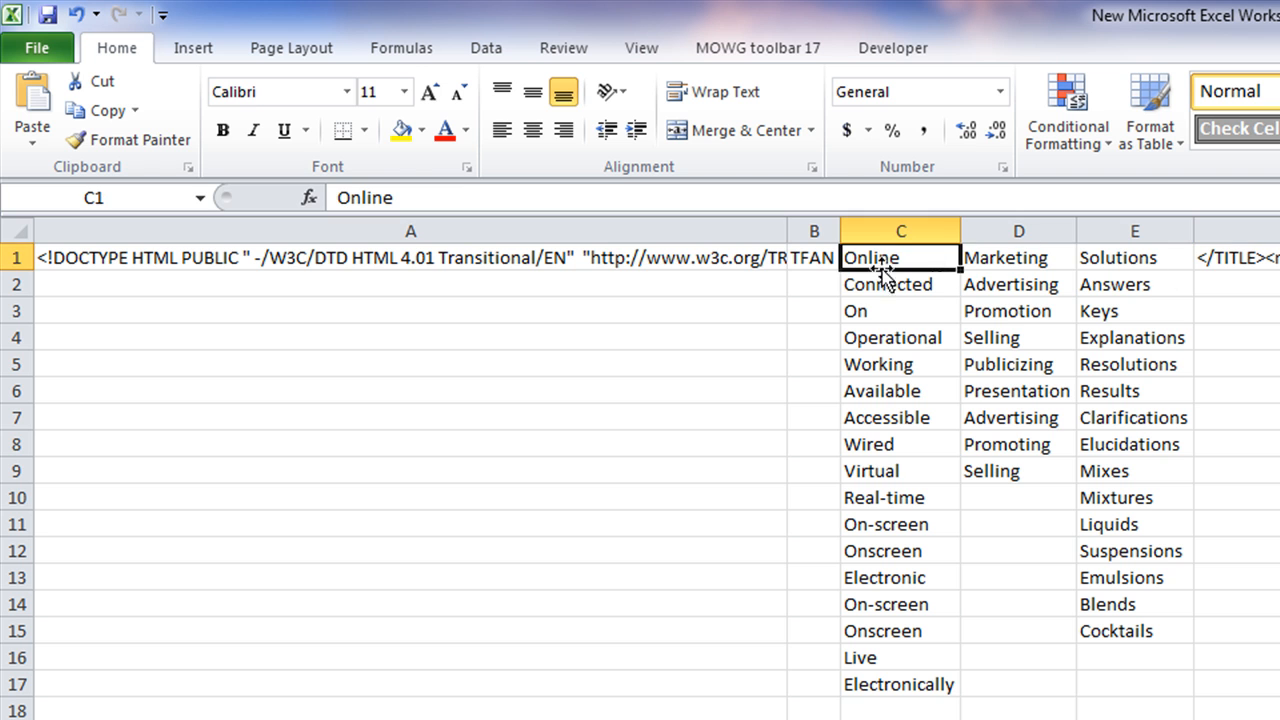
pyautogui.click(928, 298)
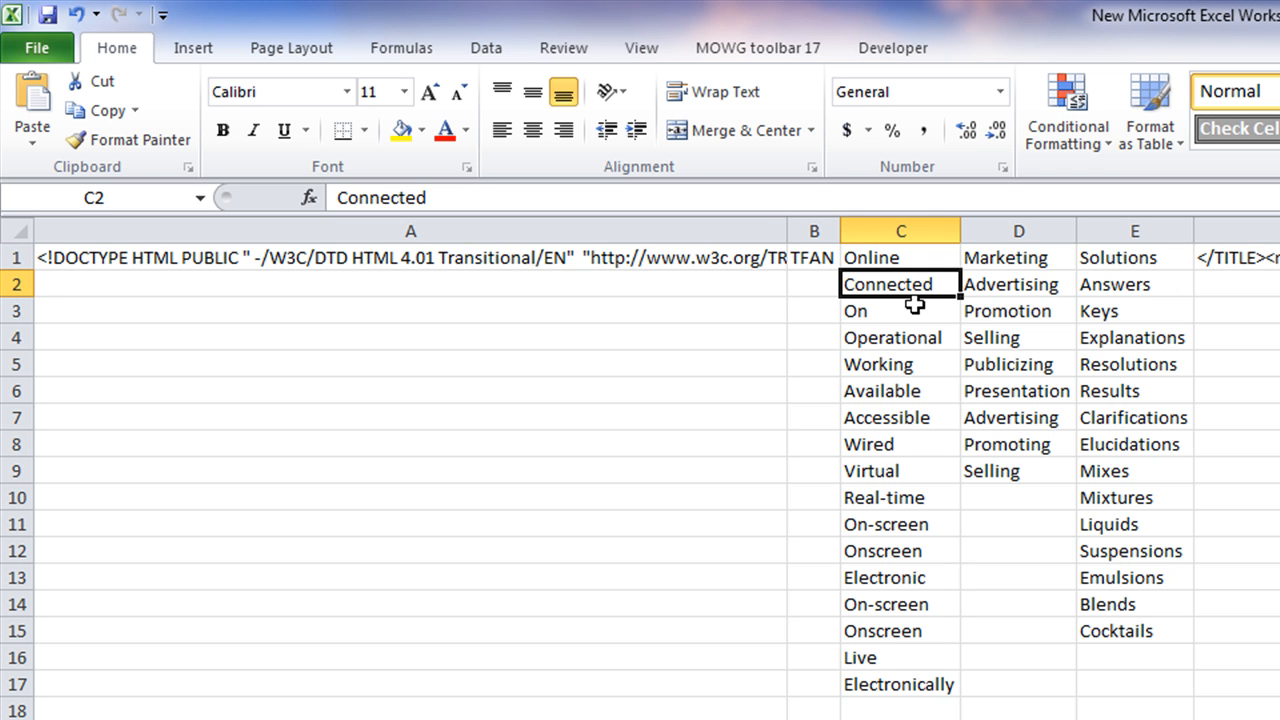
pyautogui.click(910, 310)
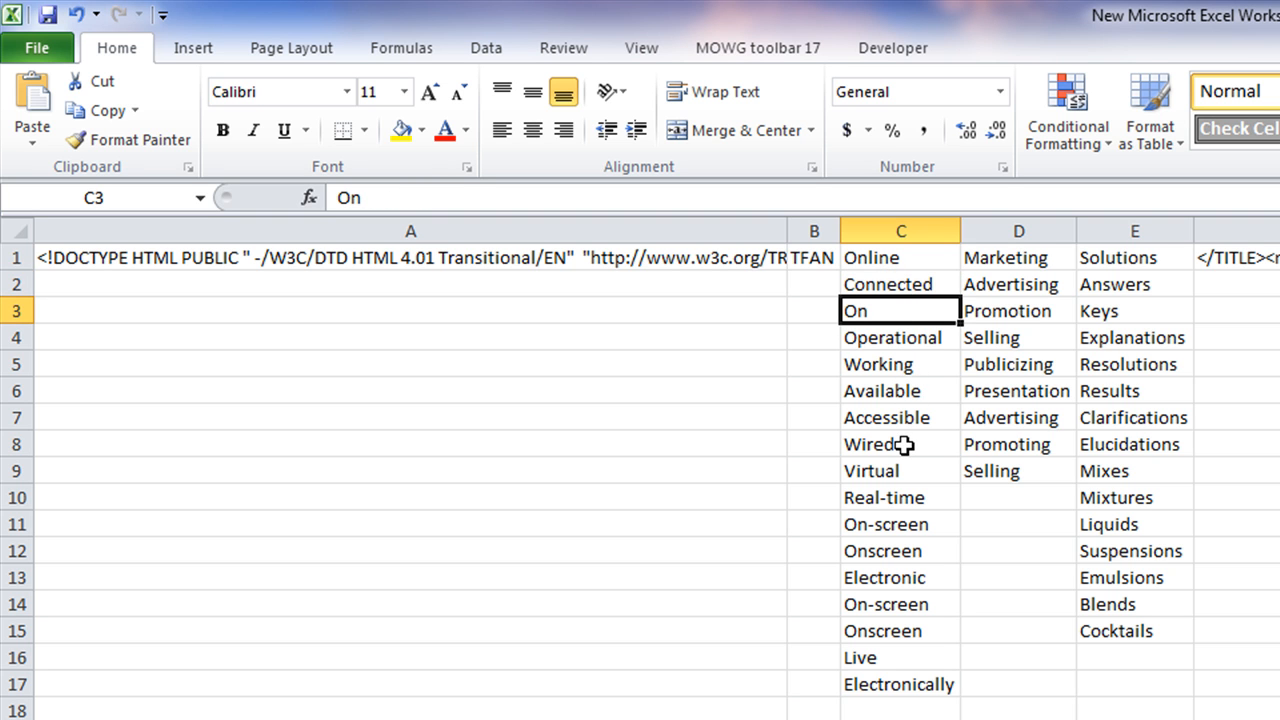
pyautogui.keyDown('ctrl'); pyautogui.click(900, 524); pyautogui.keyUp('ctrl')
pyautogui.keyDown('ctrl'); pyautogui.click(886, 551); pyautogui.keyUp('ctrl')
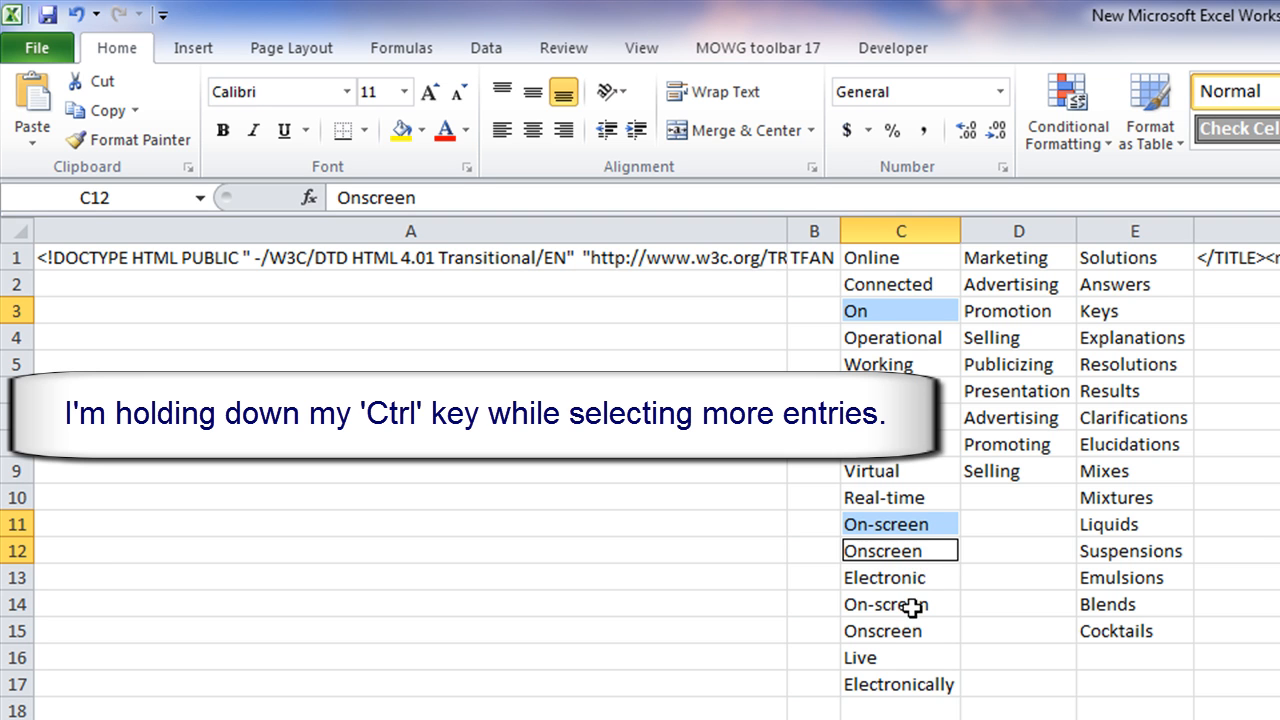
pyautogui.keyDown('ctrl'); pyautogui.click(913, 607); pyautogui.keyUp('ctrl')
pyautogui.keyDown('ctrl'); pyautogui.click(905, 631); pyautogui.keyUp('ctrl')
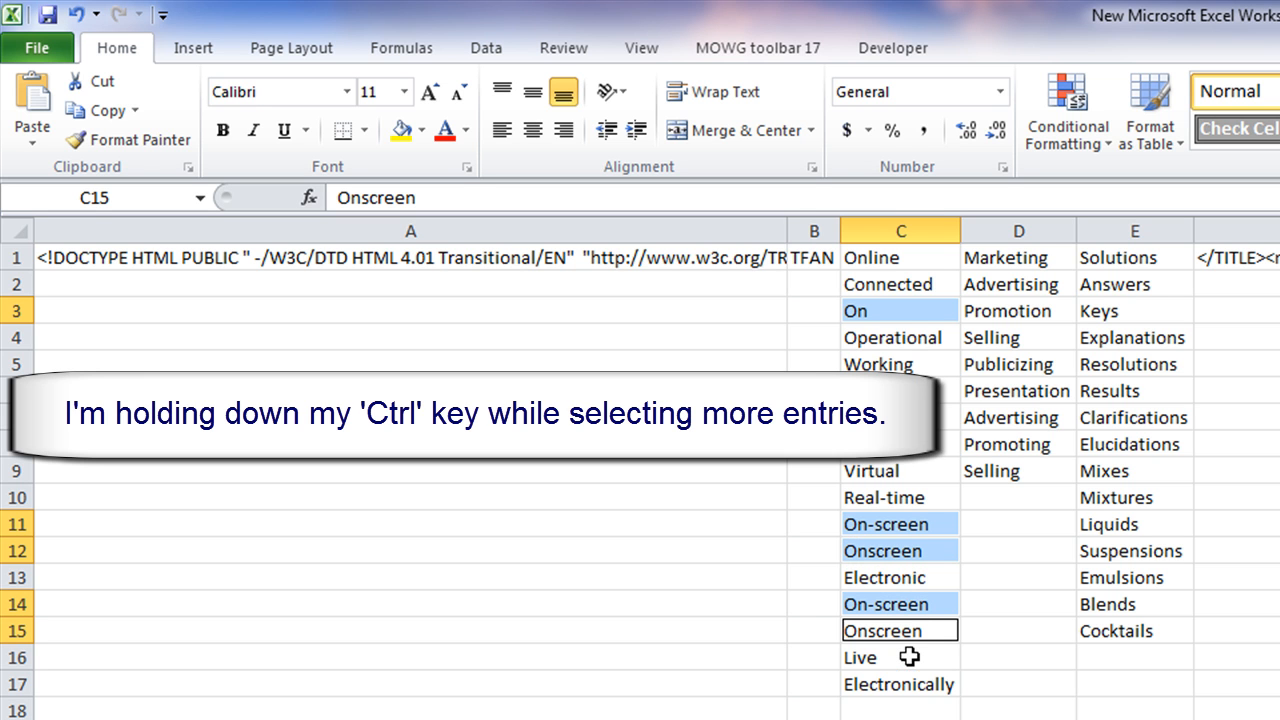
pyautogui.keyDown('ctrl'); pyautogui.click(916, 684); pyautogui.keyUp('ctrl')
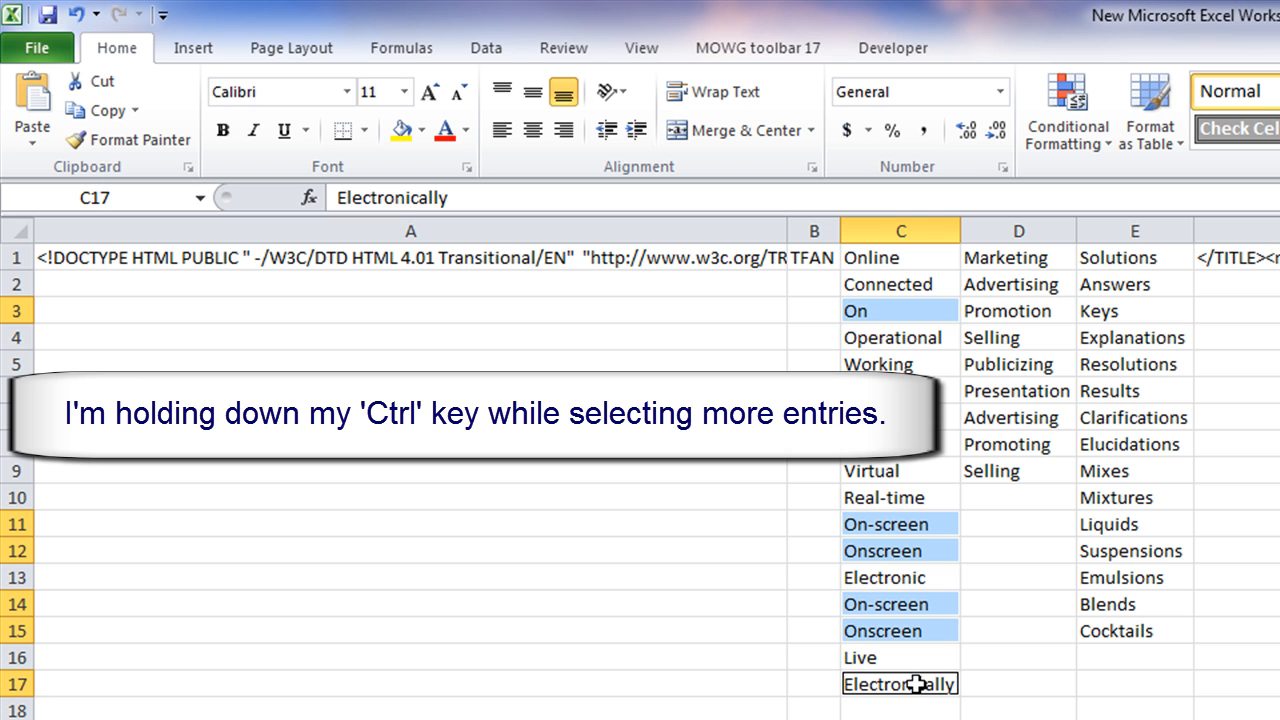
pyautogui.click(712, 52)
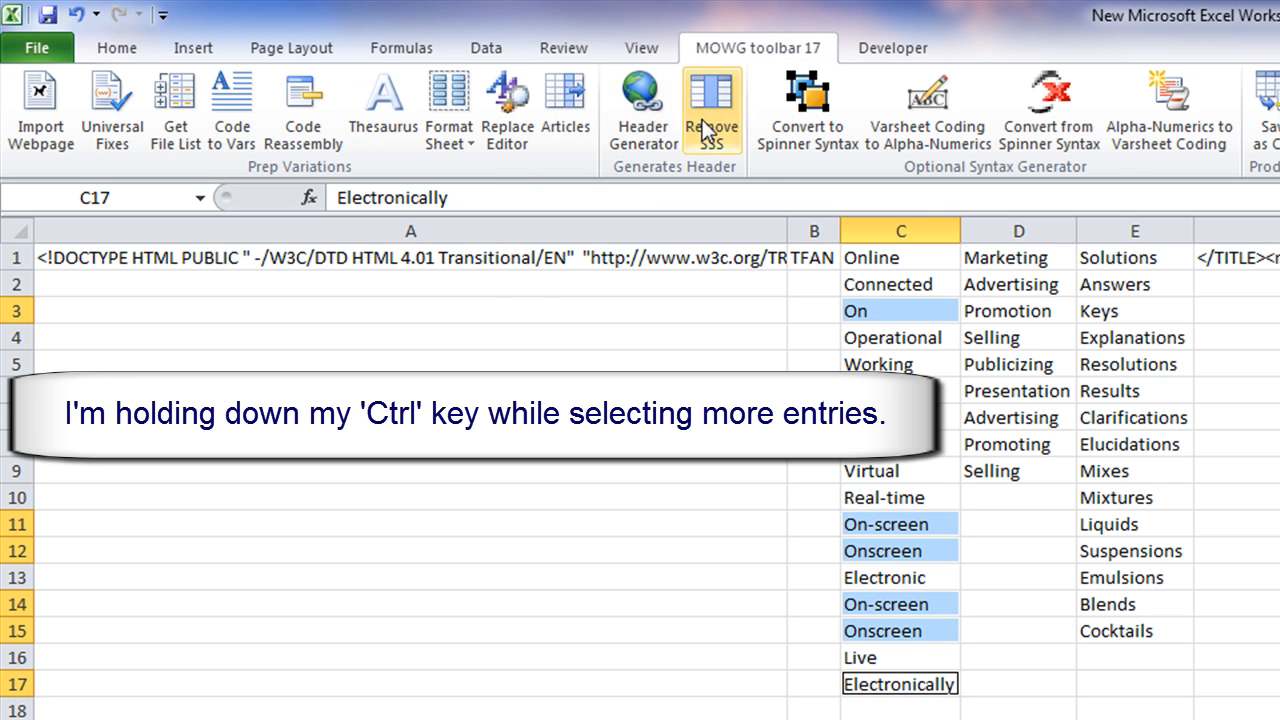
pyautogui.click(446, 111)
pyautogui.click(480, 171)
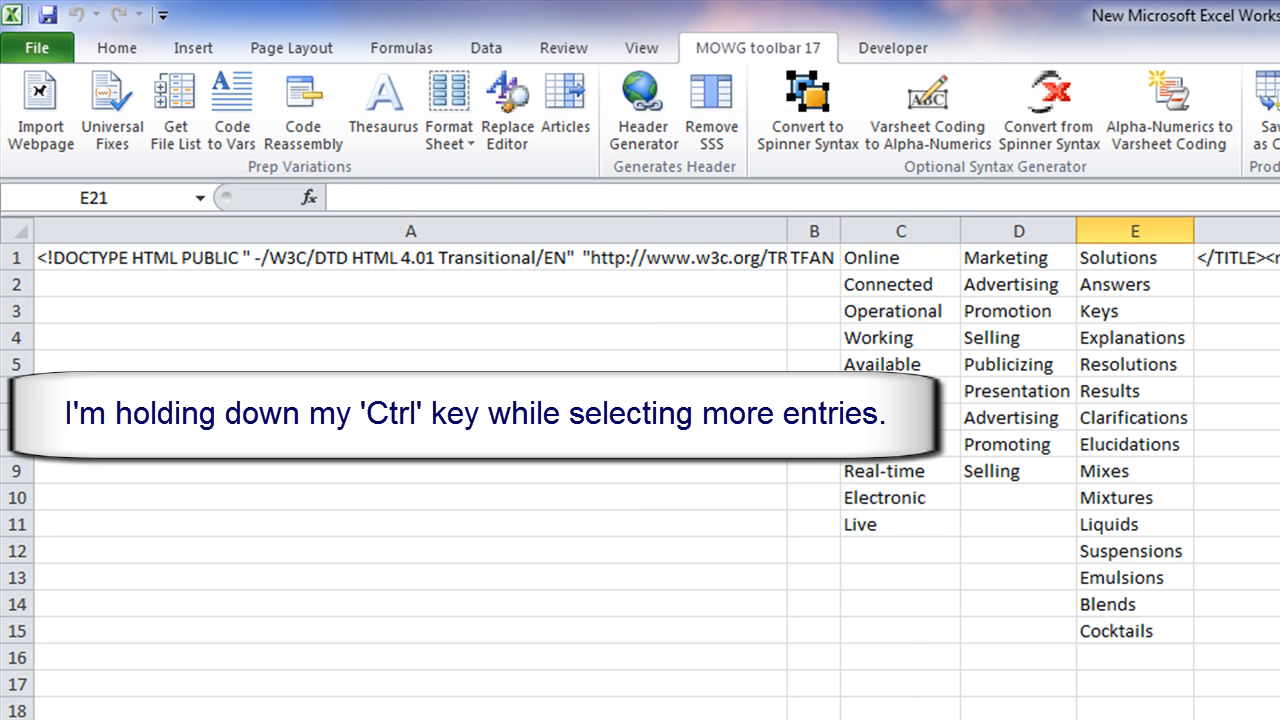
# Select column C's words down to row 20 and convert them to all lower case
pyautogui.click(440, 103)
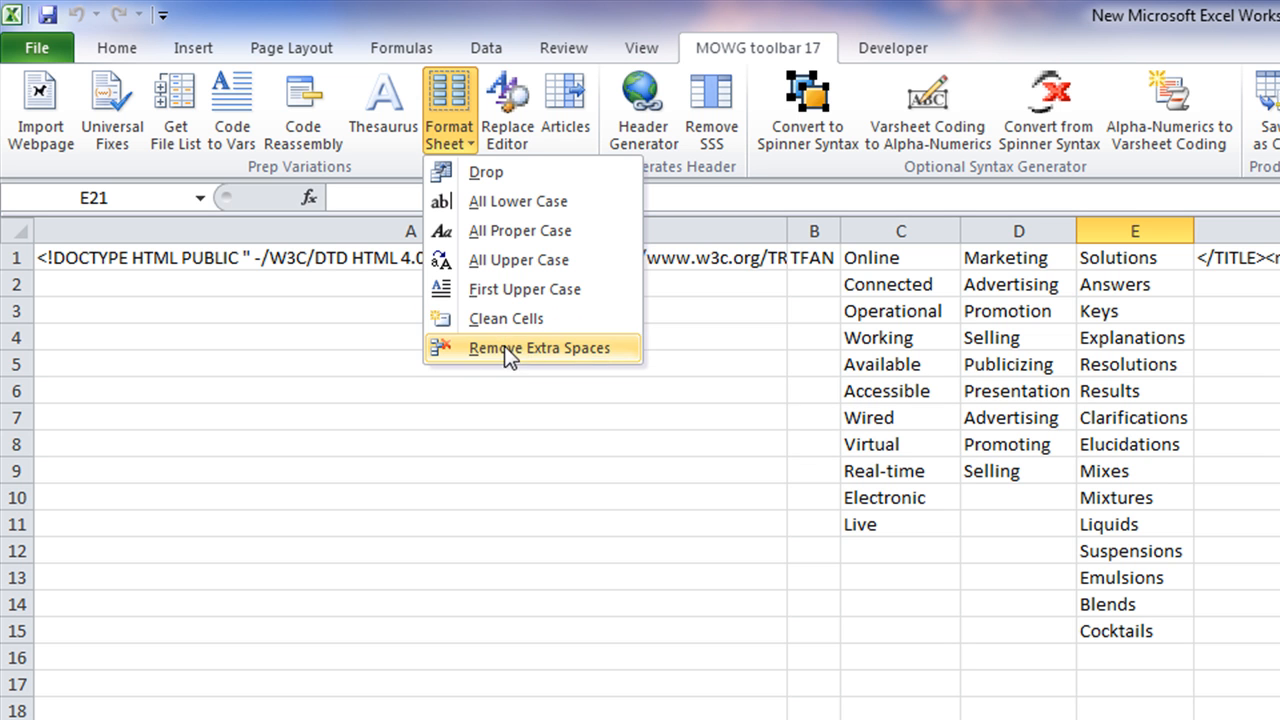
pyautogui.click(891, 232)
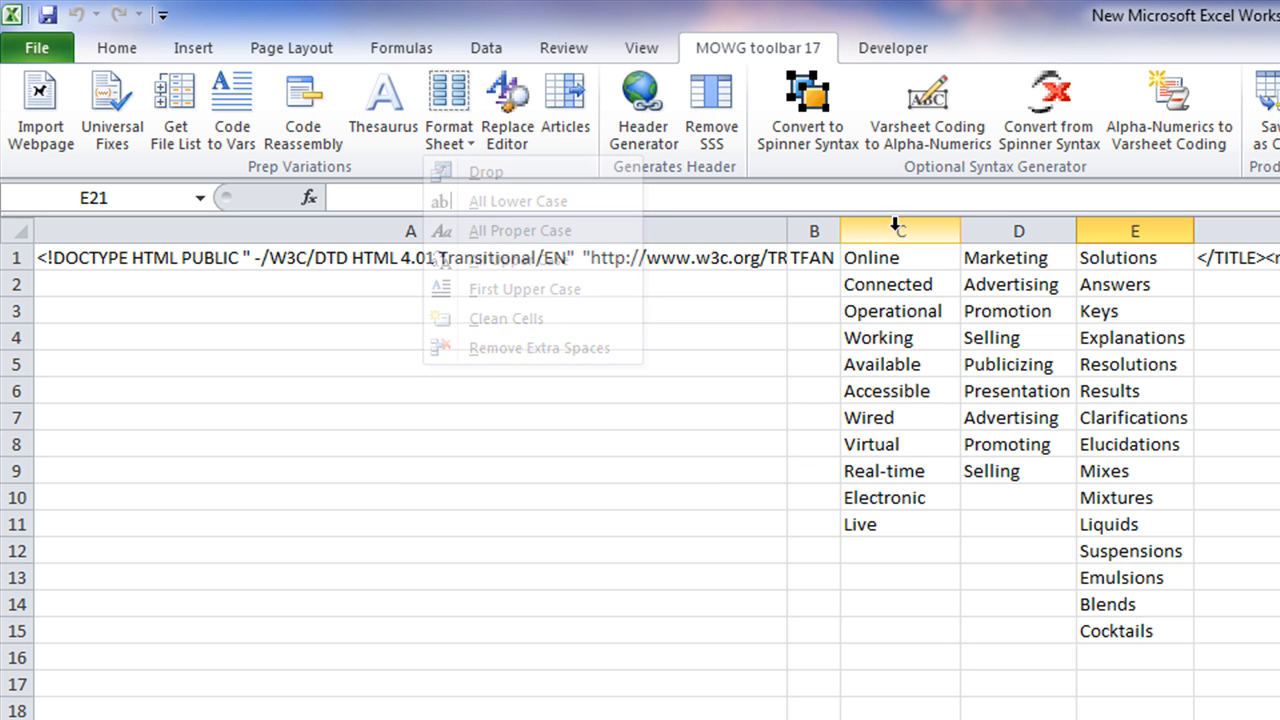
pyautogui.click(888, 222)
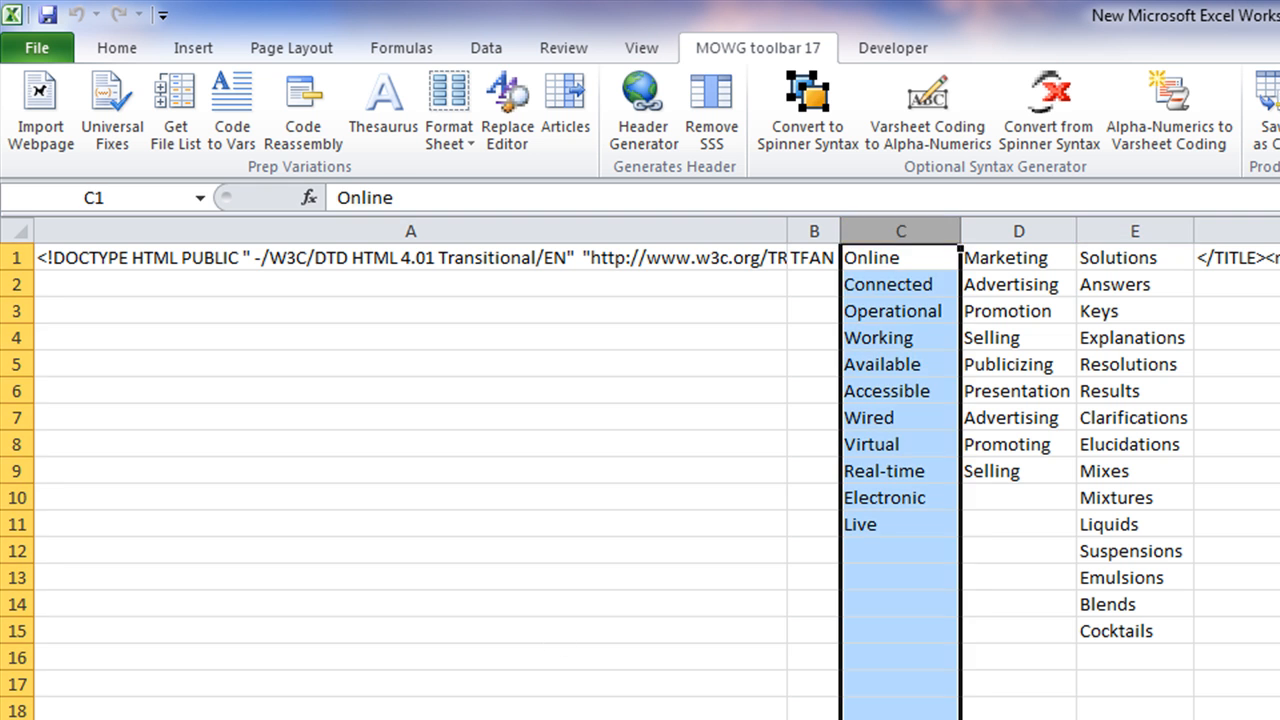
pyautogui.click(547, 643)
pyautogui.moveTo(880, 261); pyautogui.dragTo(889, 514)
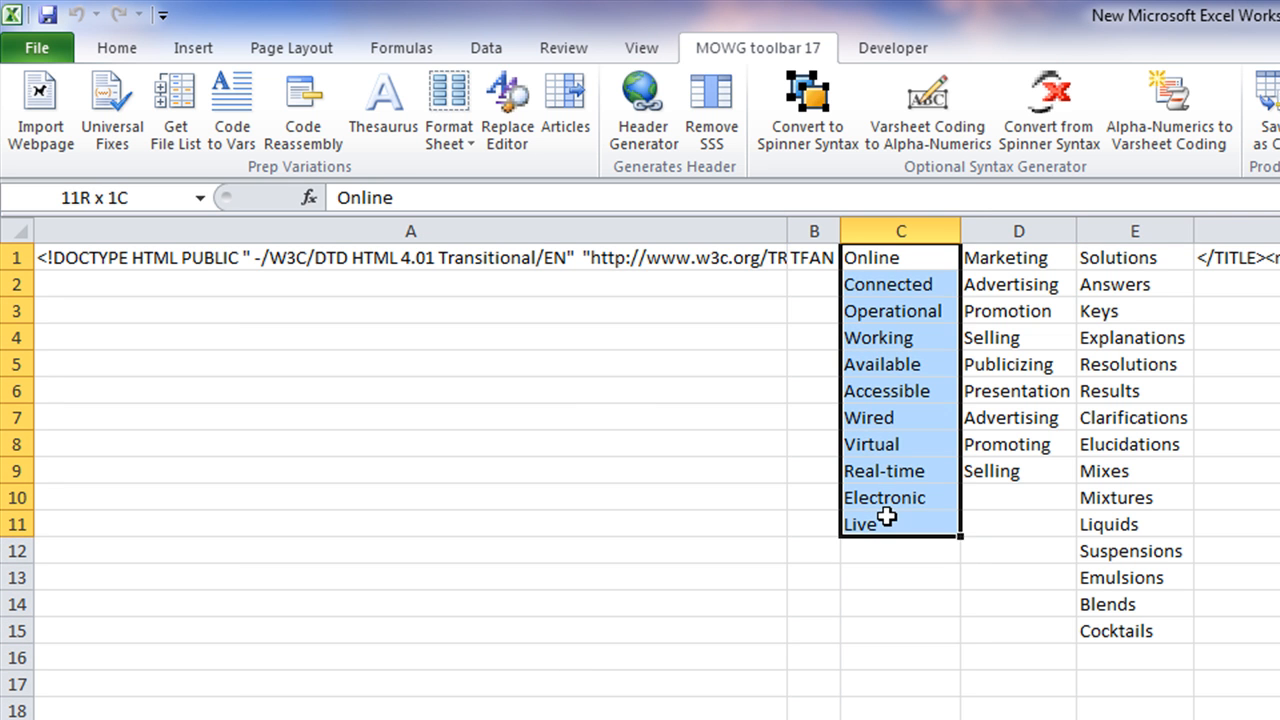
pyautogui.click(586, 417)
pyautogui.moveTo(929, 257); pyautogui.dragTo(900, 716)
pyautogui.click(450, 114)
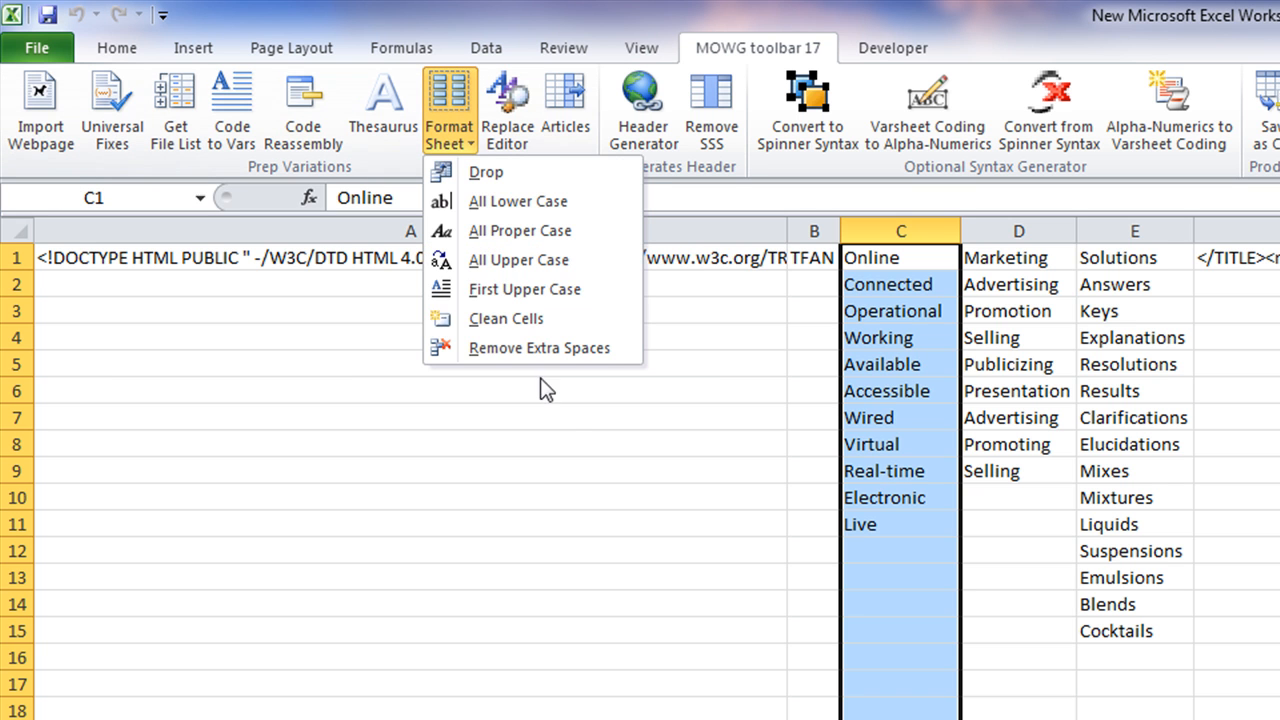
pyautogui.click(540, 213)
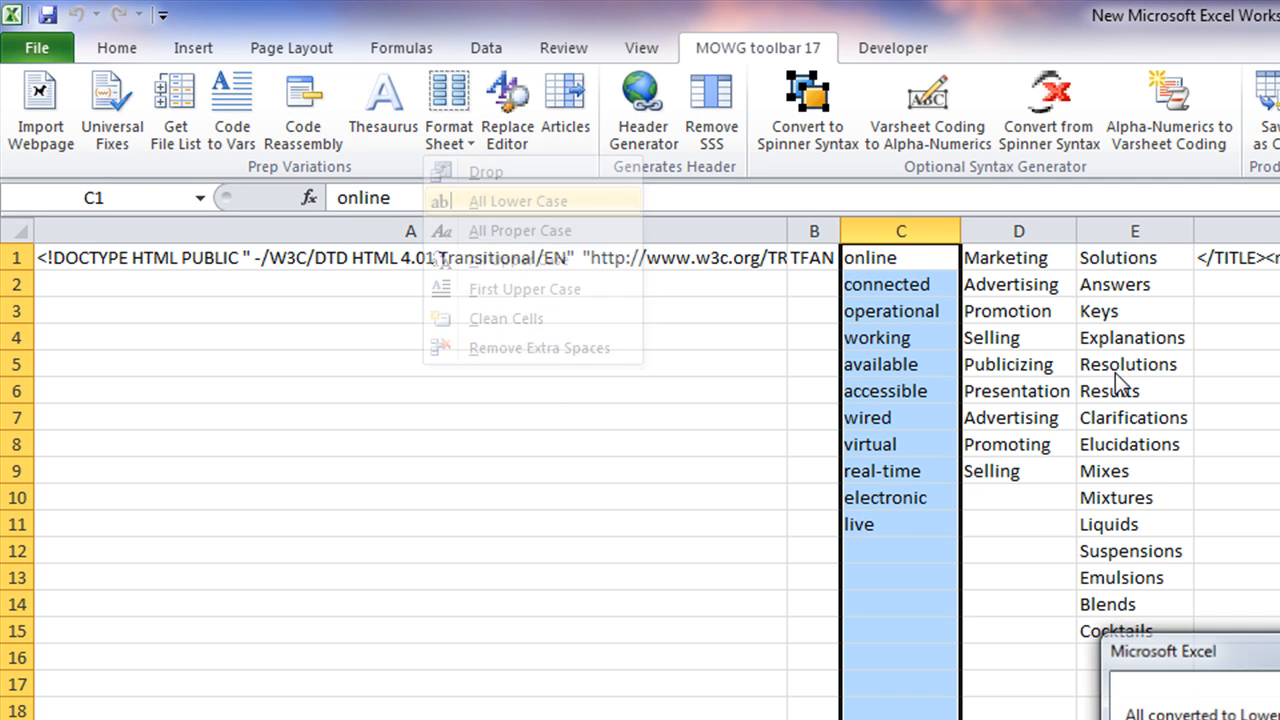
pyautogui.press('Return')
pyautogui.click(614, 551)
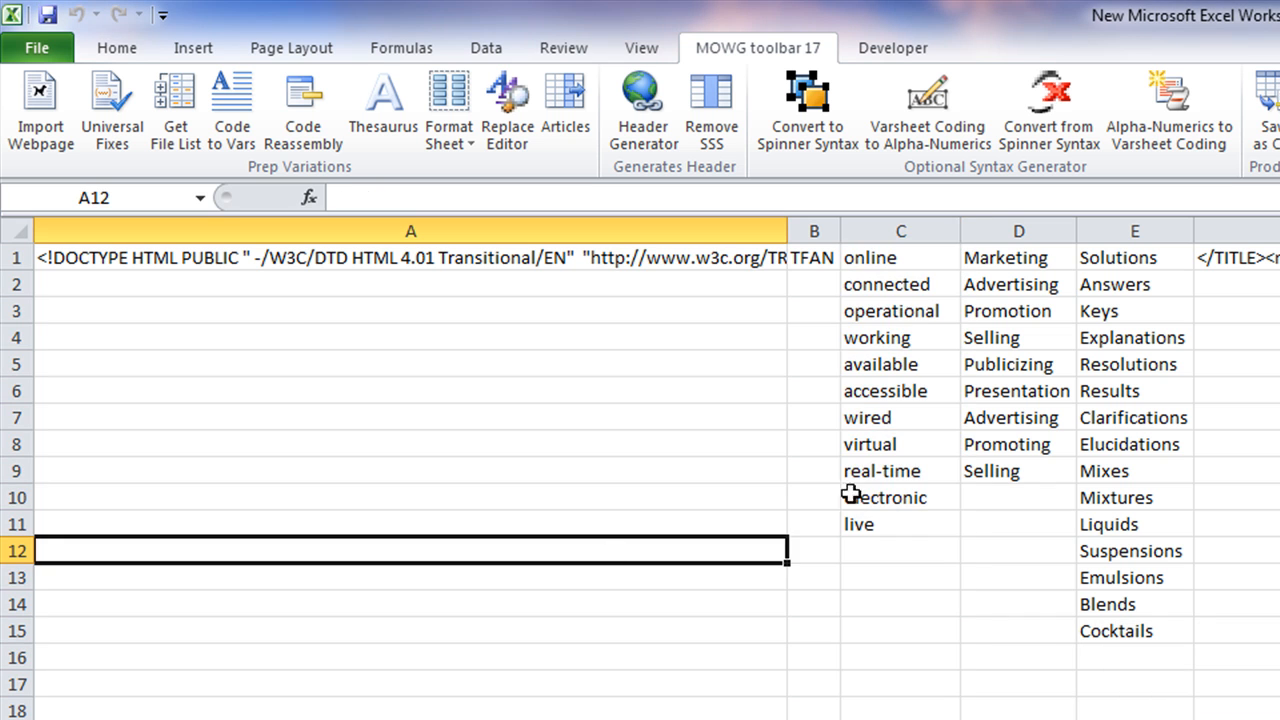
# Convert the words in C1:C12 to all upper case
pyautogui.moveTo(893, 258); pyautogui.dragTo(886, 540)
pyautogui.click(440, 125)
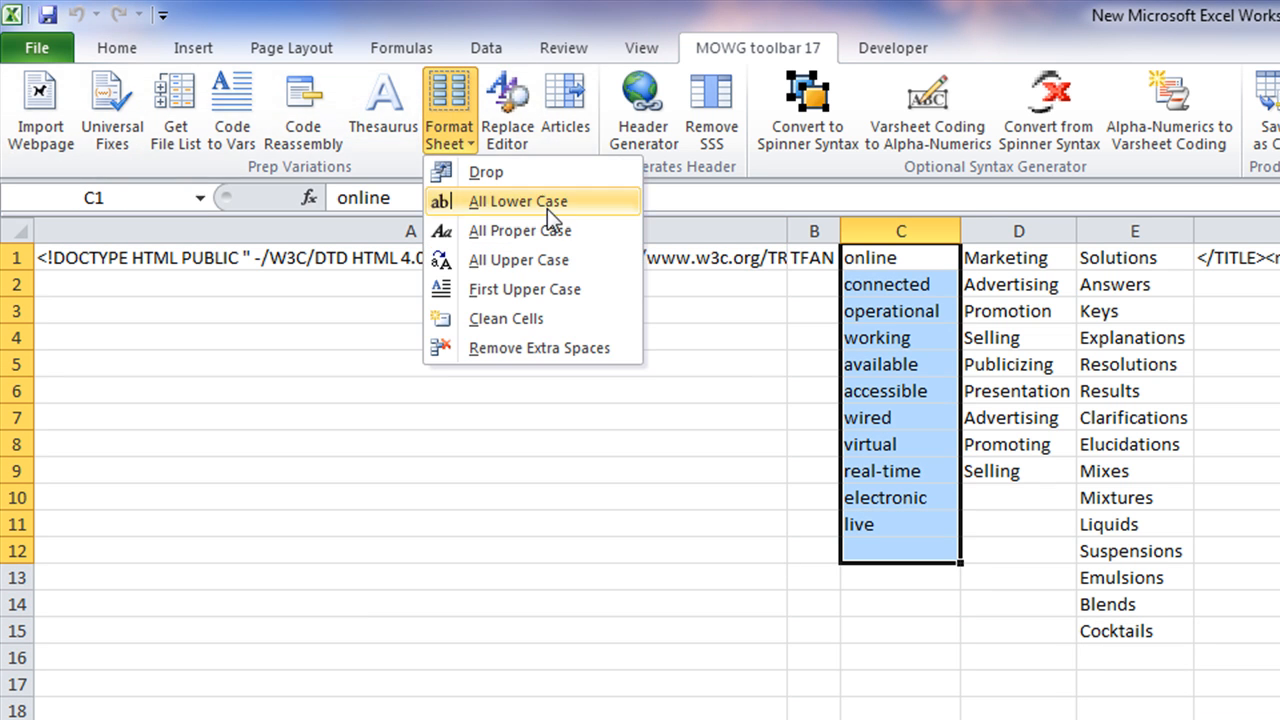
pyautogui.click(541, 271)
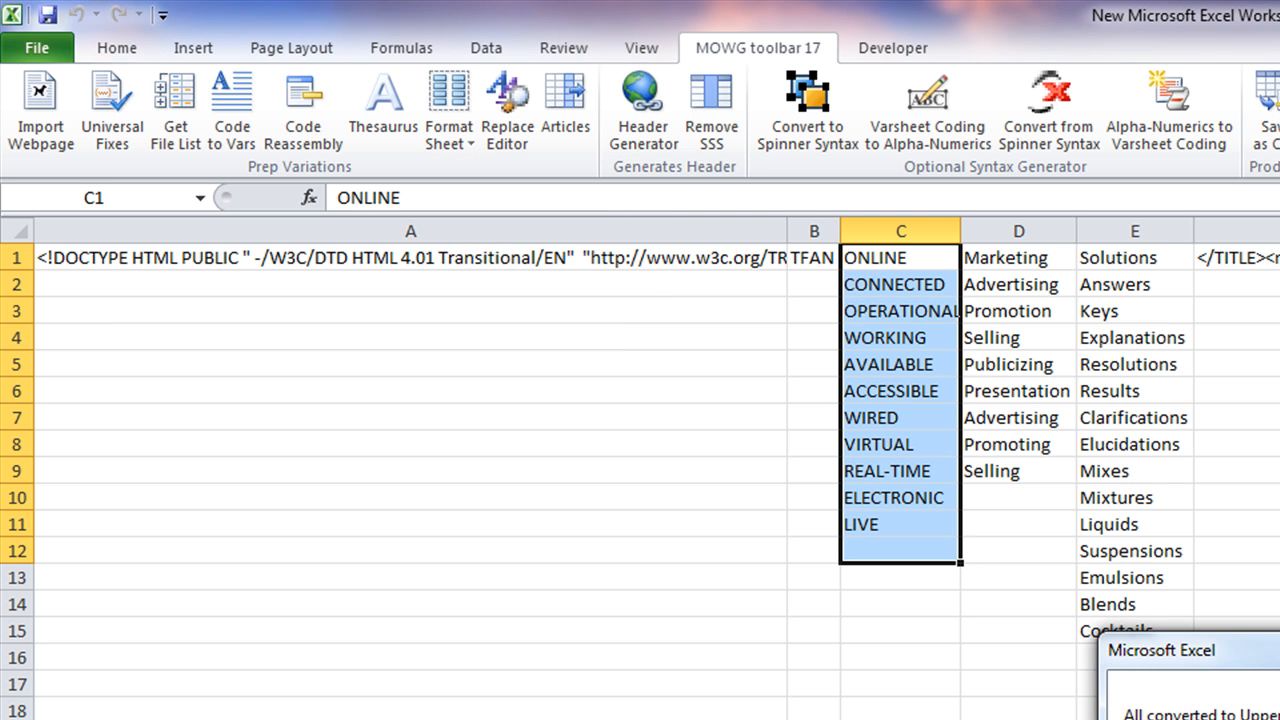
pyautogui.press('Return')
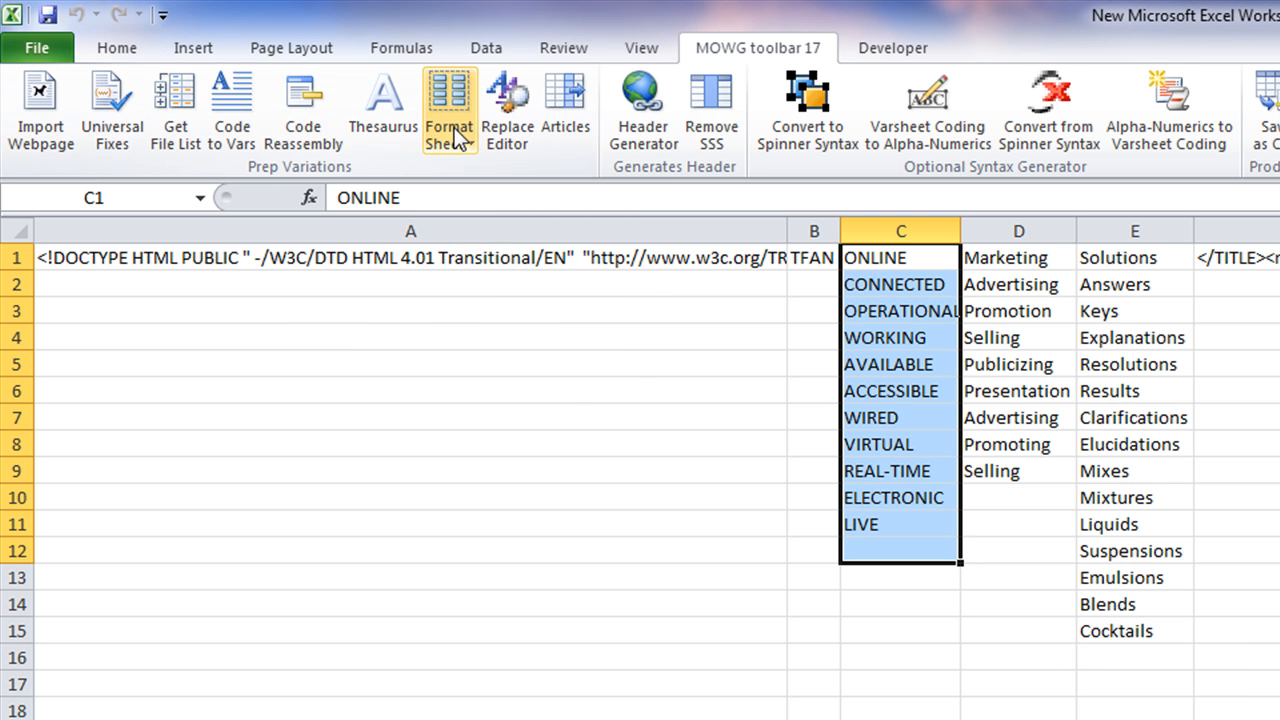
# Convert the column C words to proper case and reselect C1:C11
pyautogui.click(452, 127)
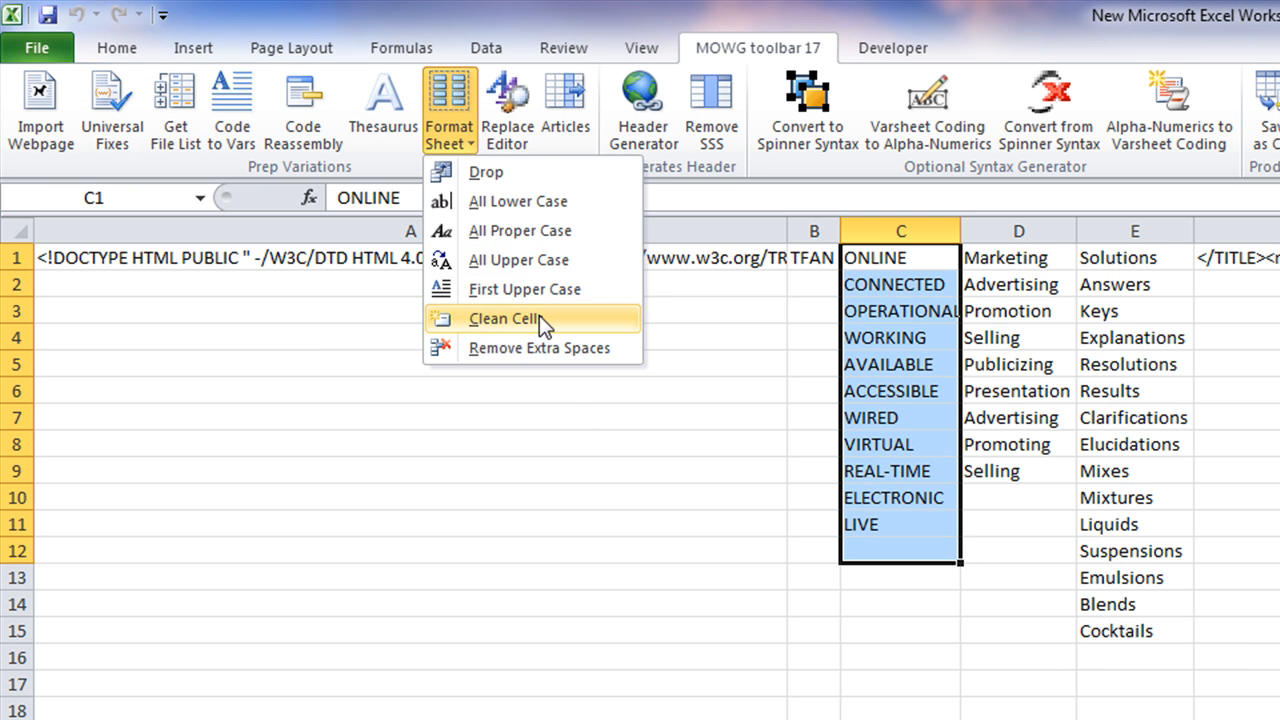
pyautogui.click(521, 233)
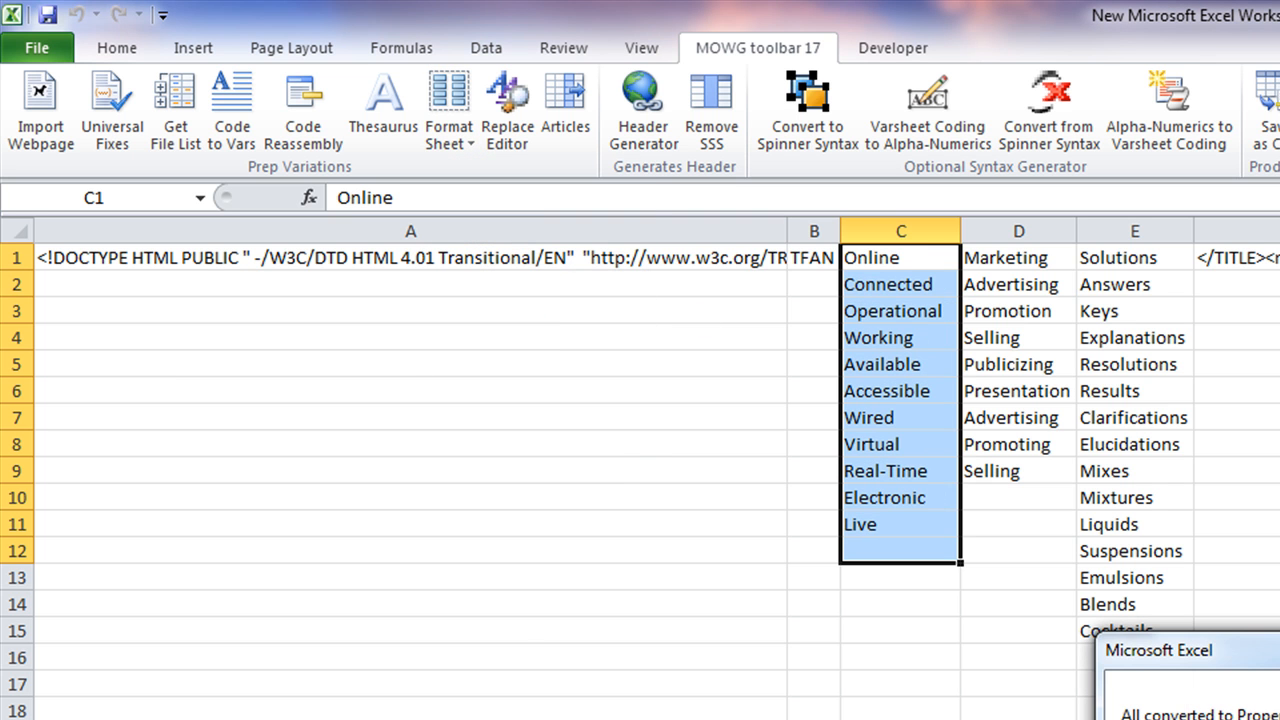
pyautogui.press('Return')
pyautogui.click(631, 466)
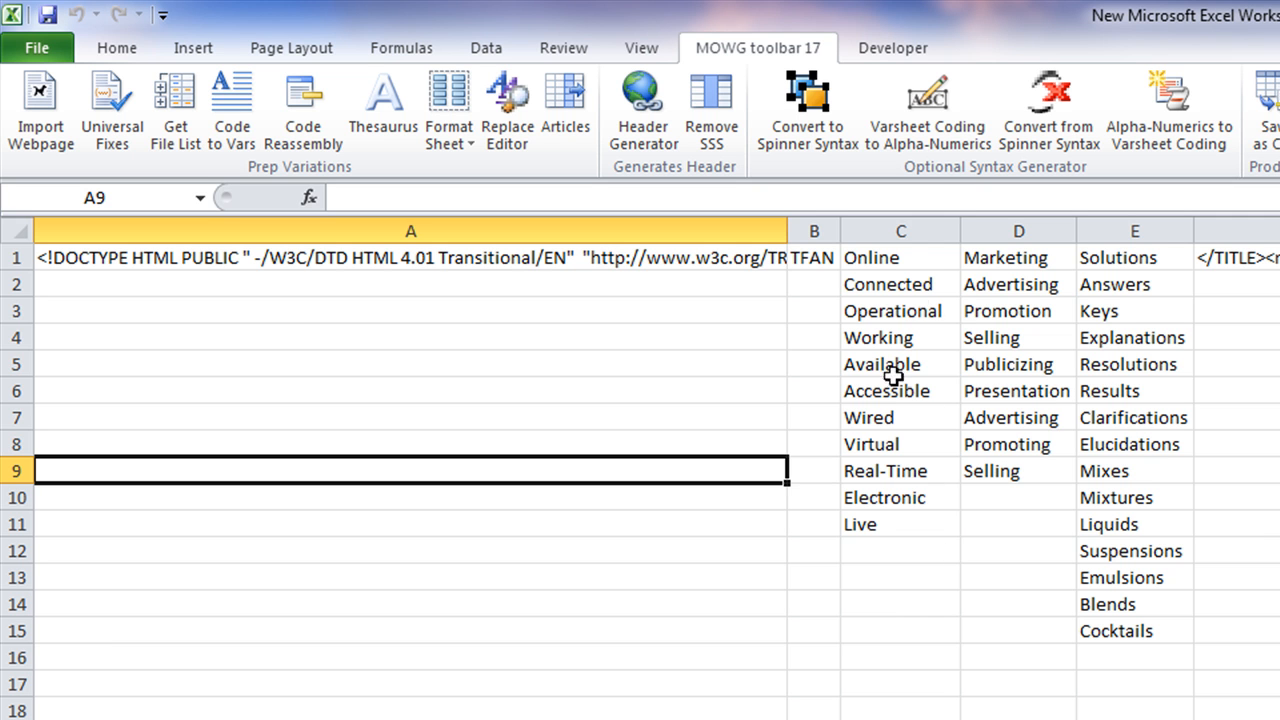
pyautogui.moveTo(935, 247); pyautogui.dragTo(910, 525)
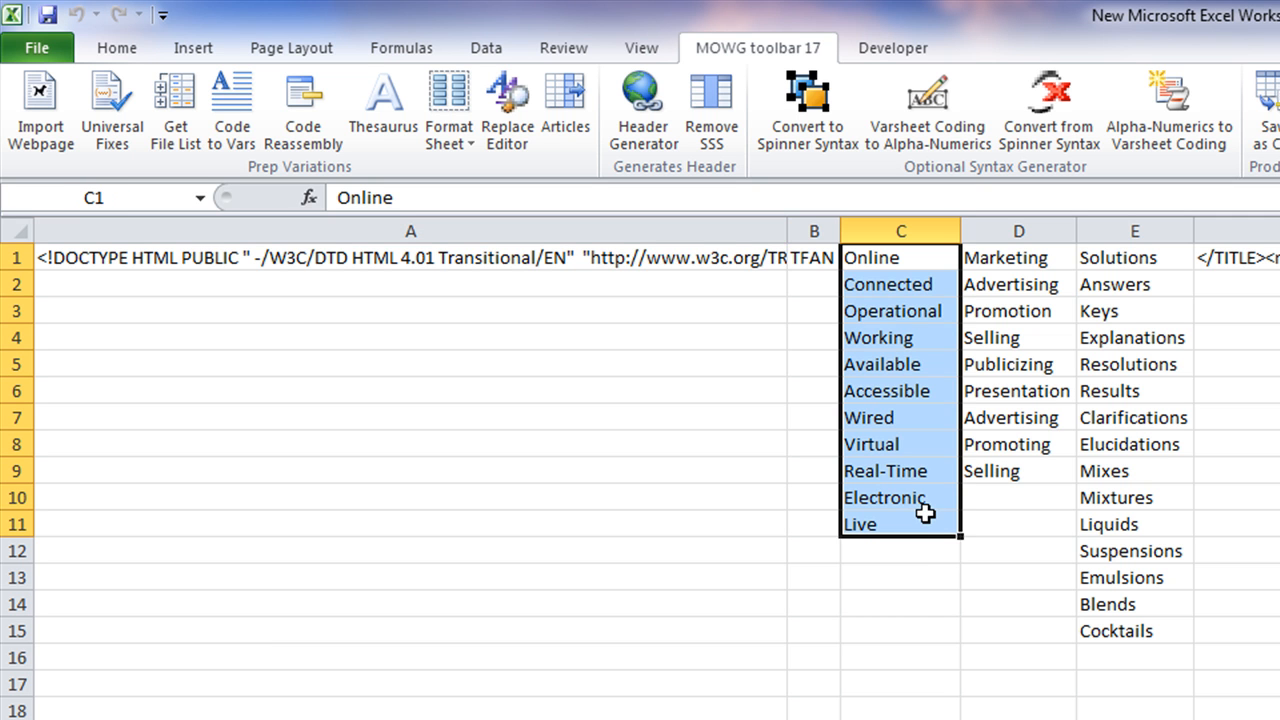
# Convert column I's word list to all lower case
pyautogui.click(1279, 258)
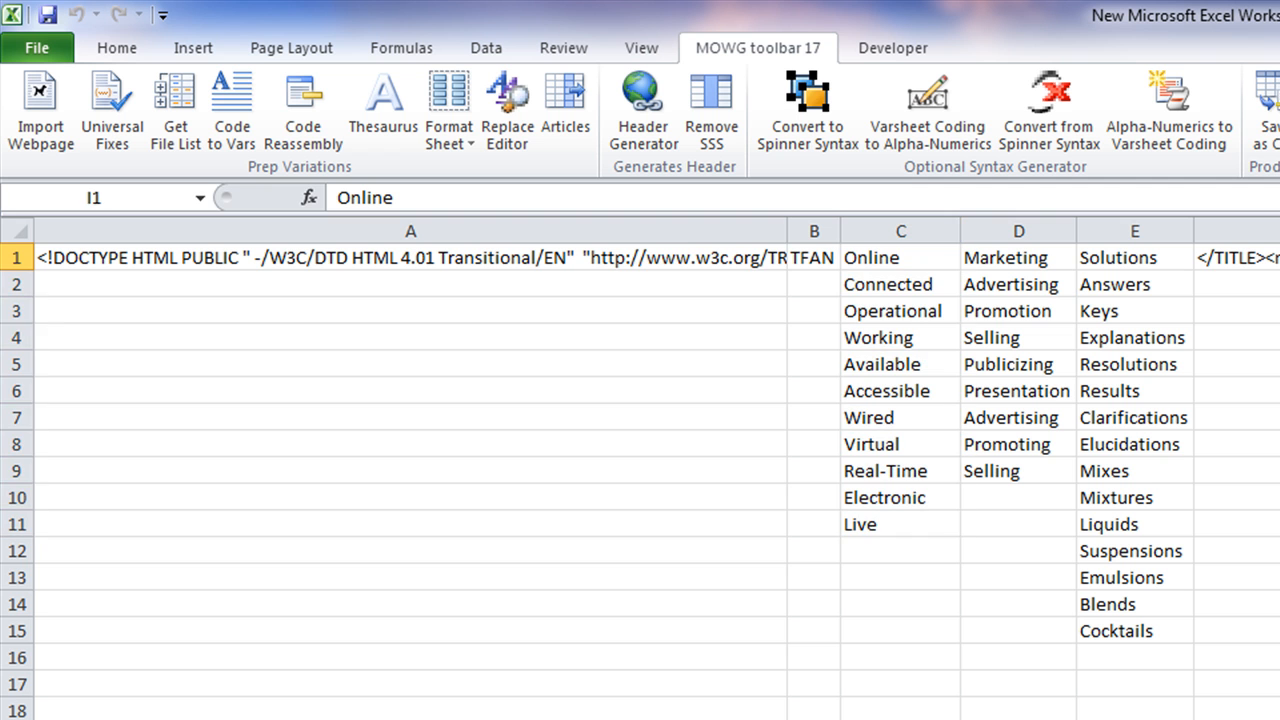
pyautogui.moveTo(1279, 258); pyautogui.dragTo(1279, 657)
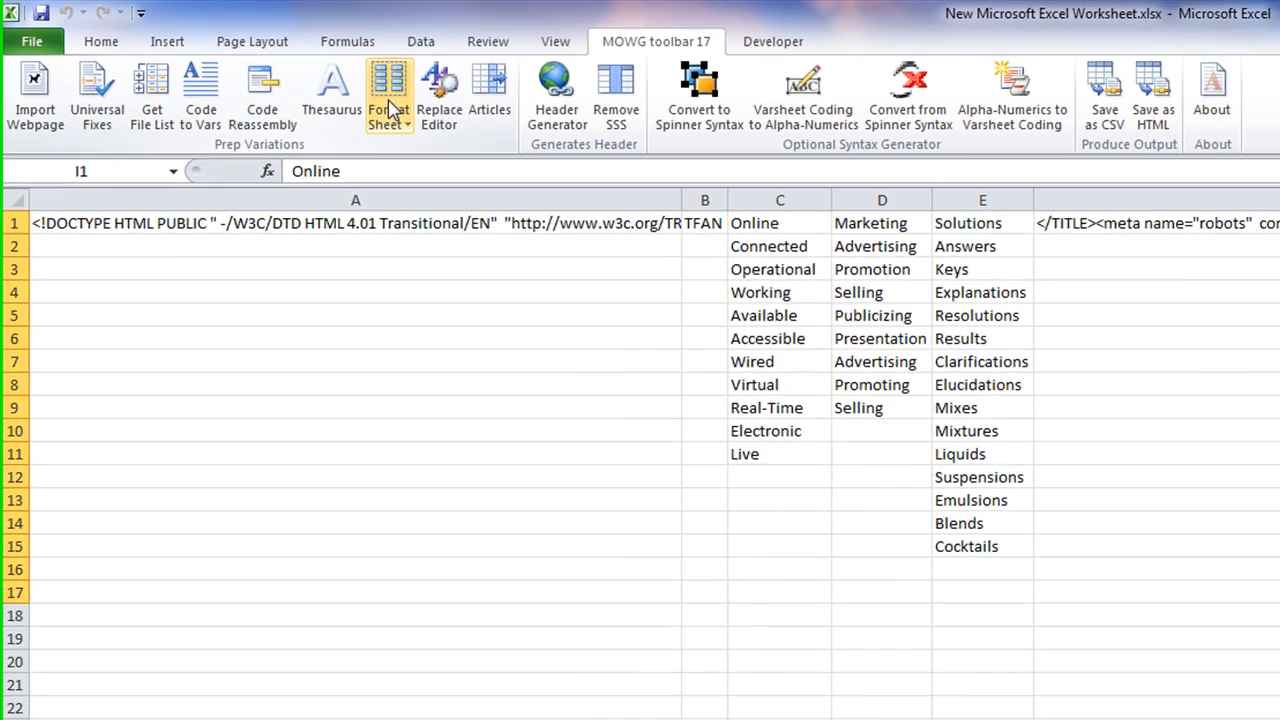
pyautogui.click(449, 112)
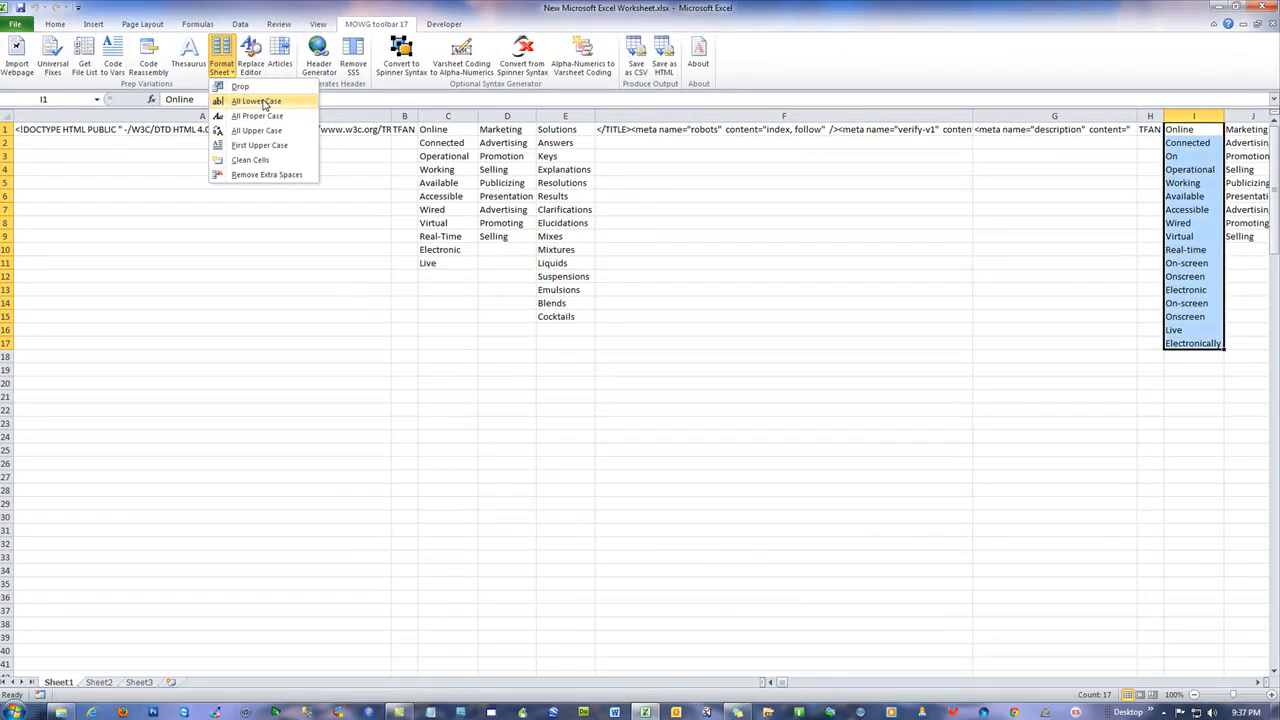
pyautogui.click(266, 104)
pyautogui.click(693, 397)
pyautogui.click(1066, 274)
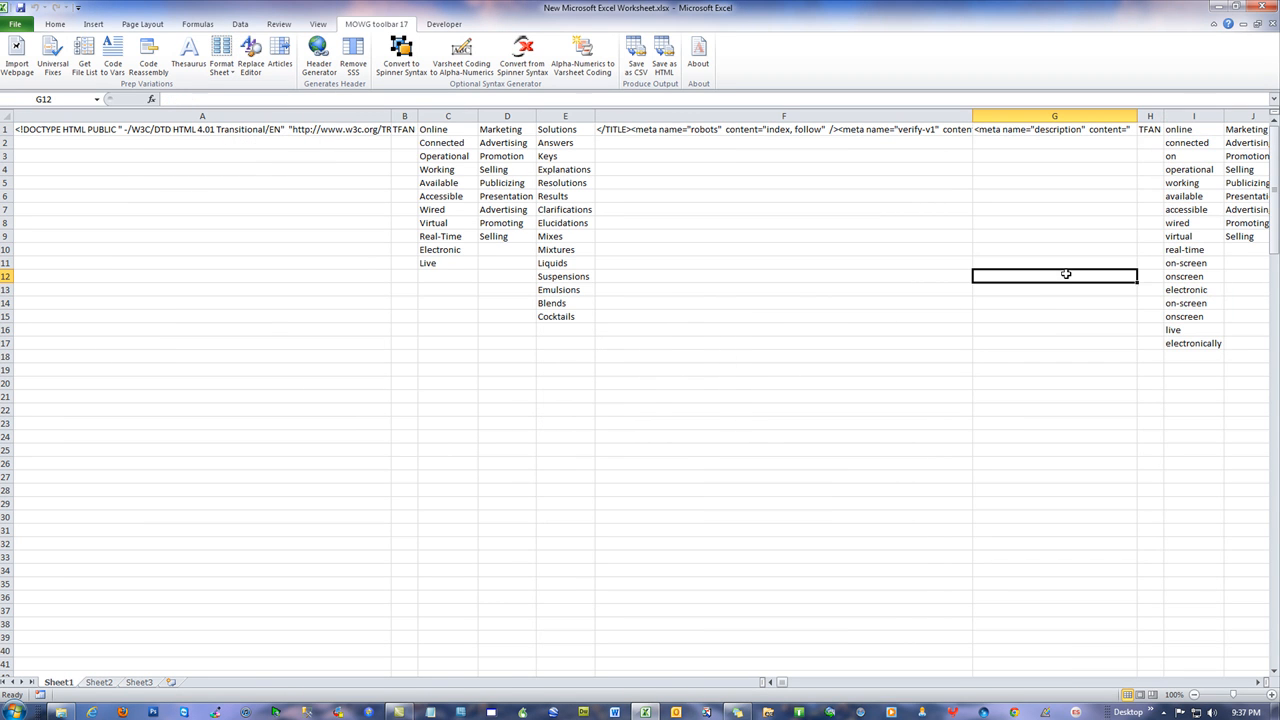
# Convert the column I words to proper case
pyautogui.click(1183, 111)
pyautogui.click(221, 68)
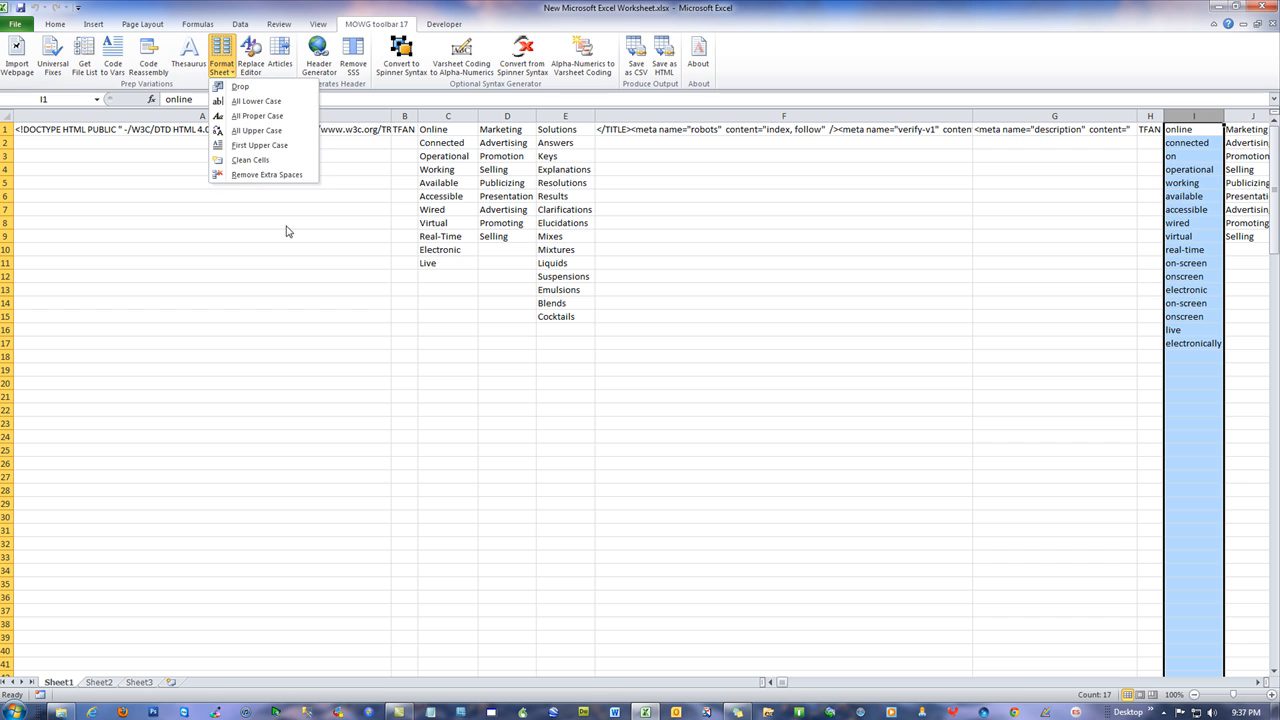
pyautogui.click(289, 119)
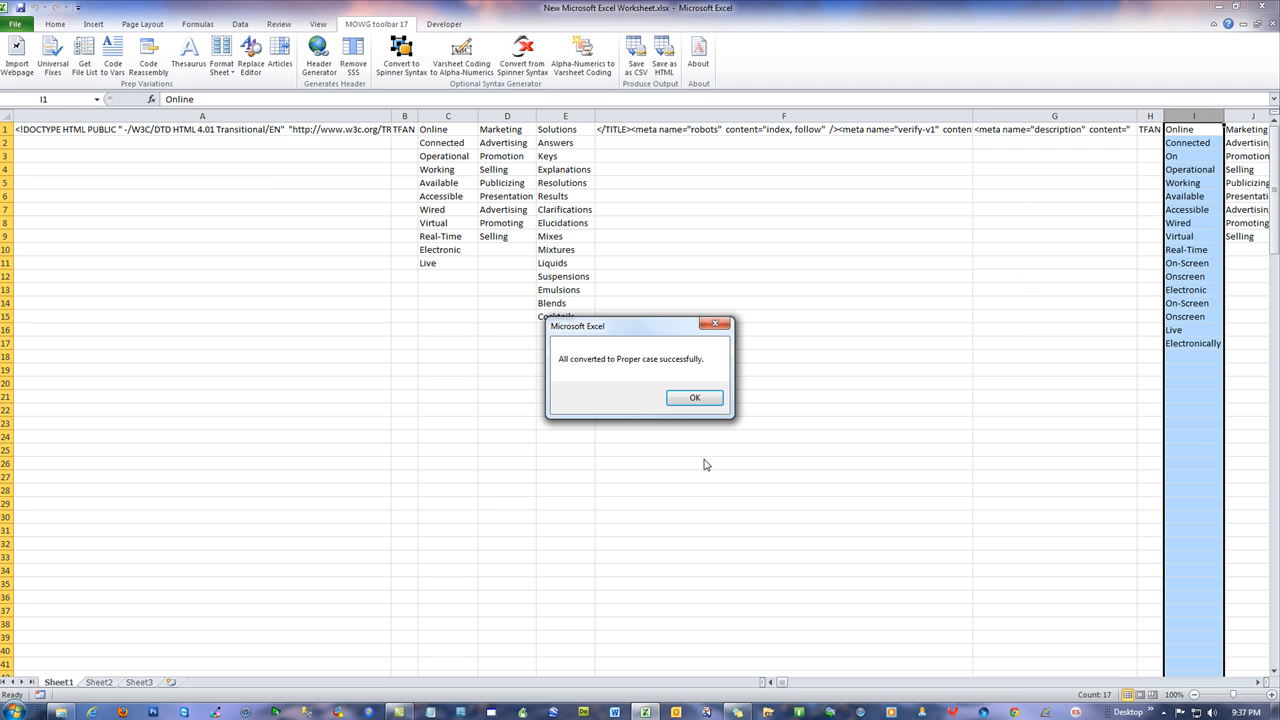
pyautogui.click(679, 399)
pyautogui.click(968, 222)
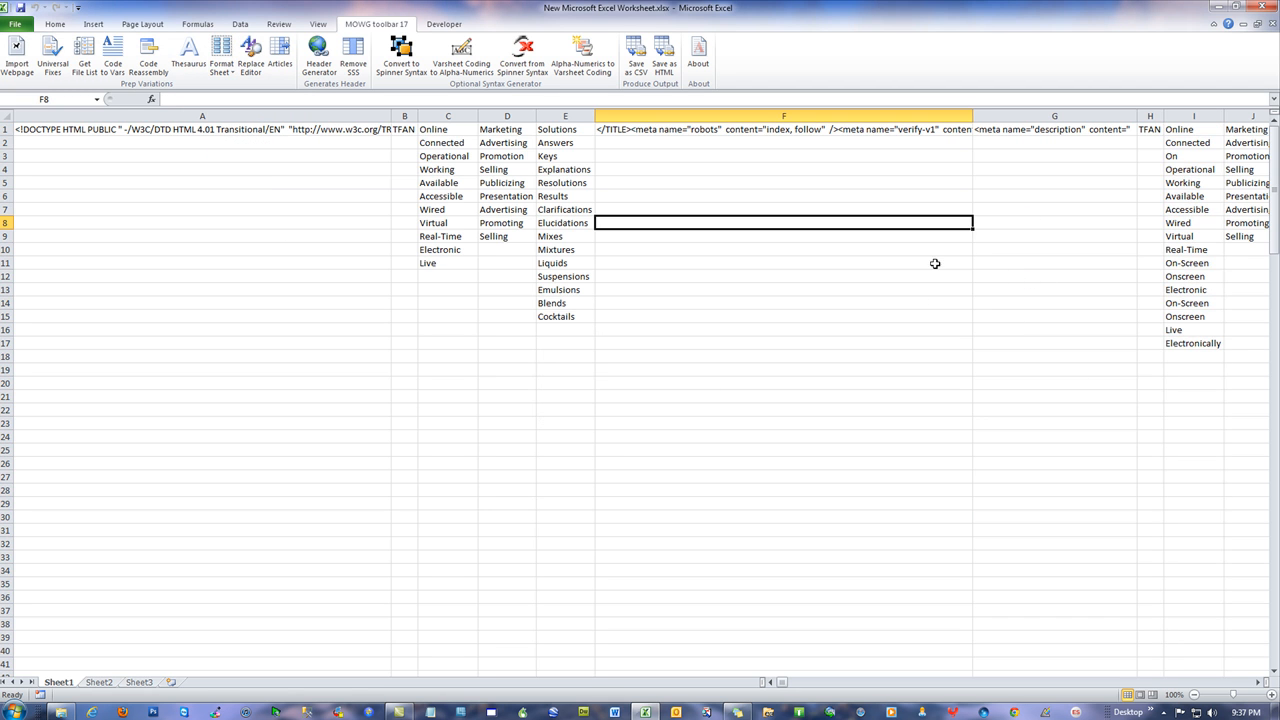
# Copy column C and paste it over column I, replacing its longer list
pyautogui.click(458, 116)
pyautogui.rightClick(458, 162)
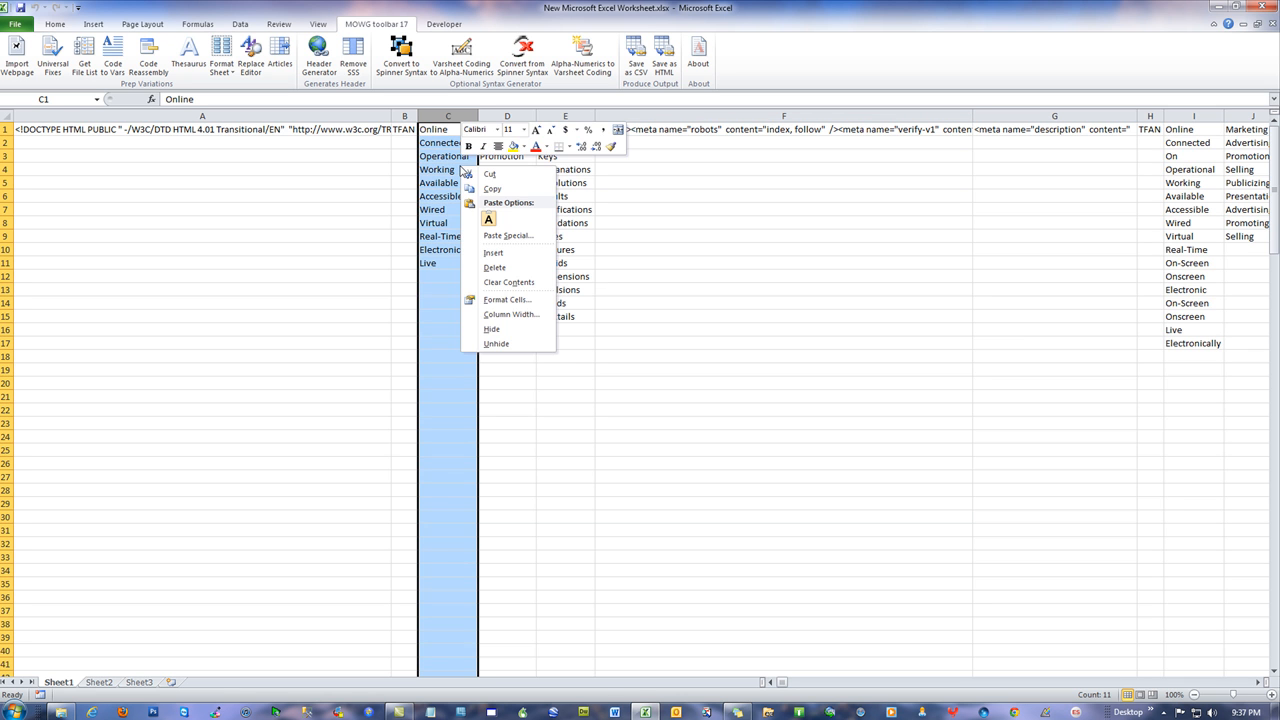
pyautogui.click(514, 191)
pyautogui.click(1193, 116)
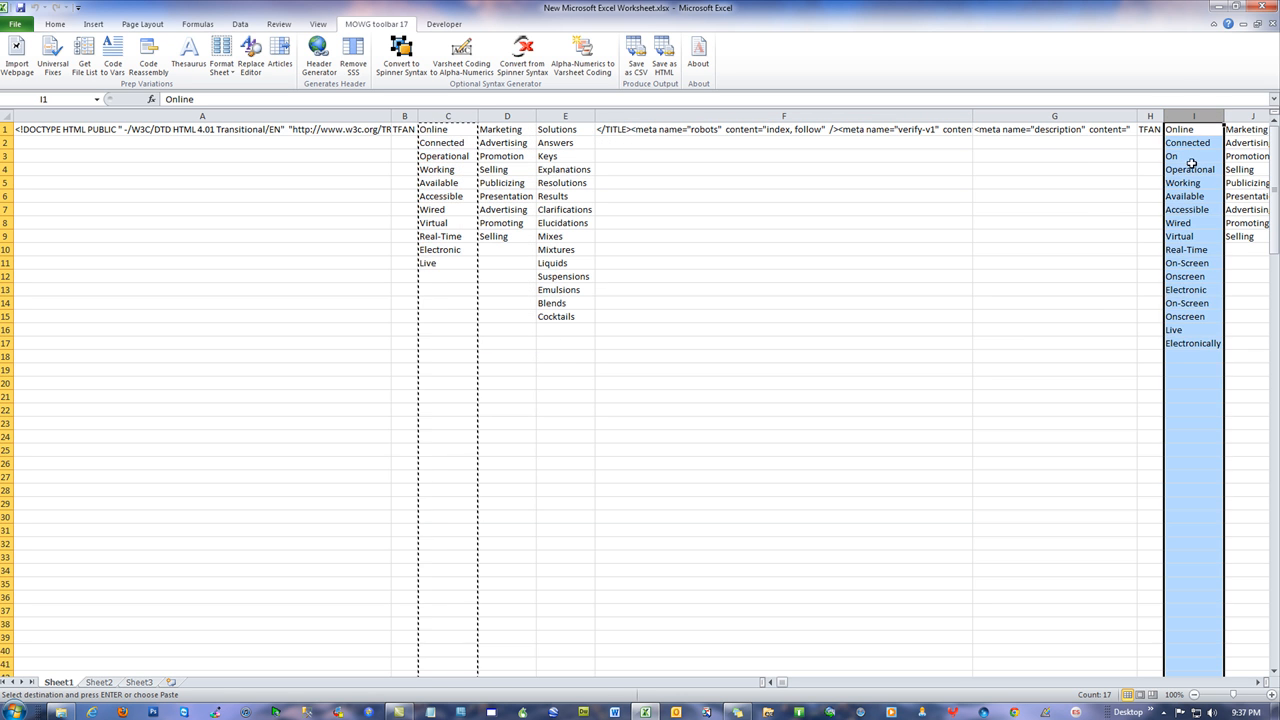
pyautogui.rightClick(1194, 168)
pyautogui.click(1076, 225)
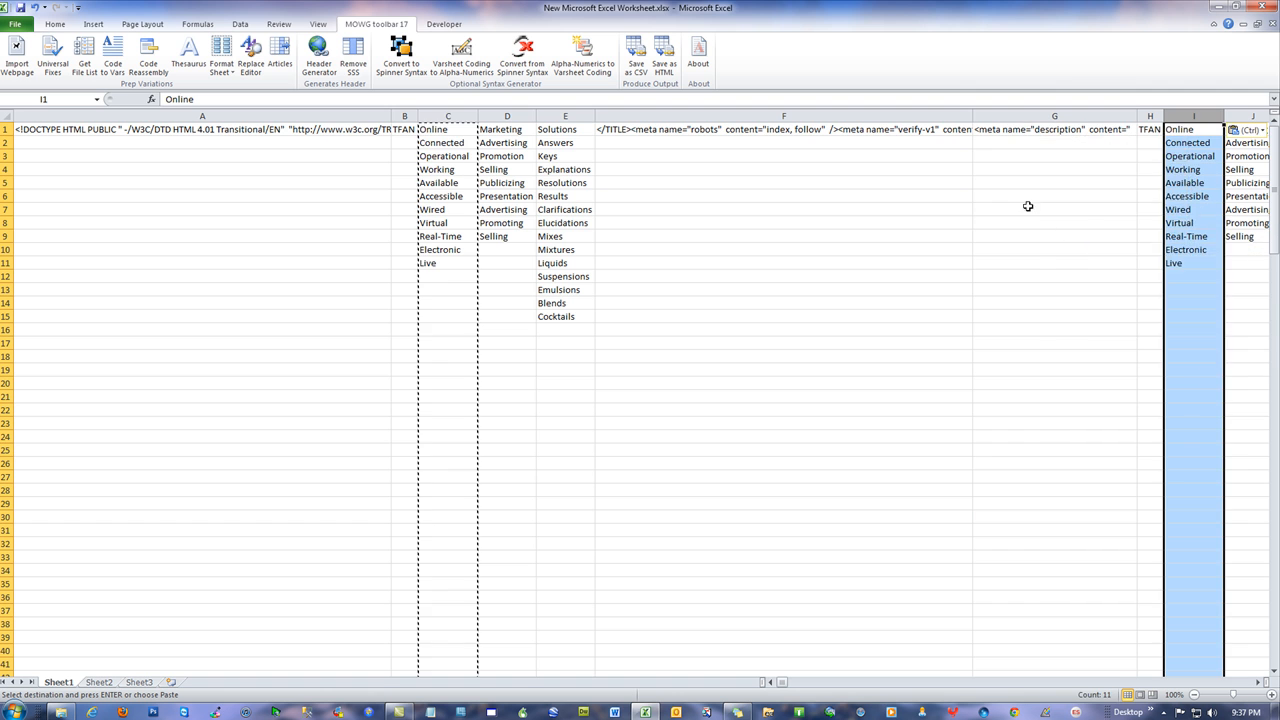
pyautogui.click(1000, 224)
pyautogui.doubleClick(667, 235)
pyautogui.click(736, 332)
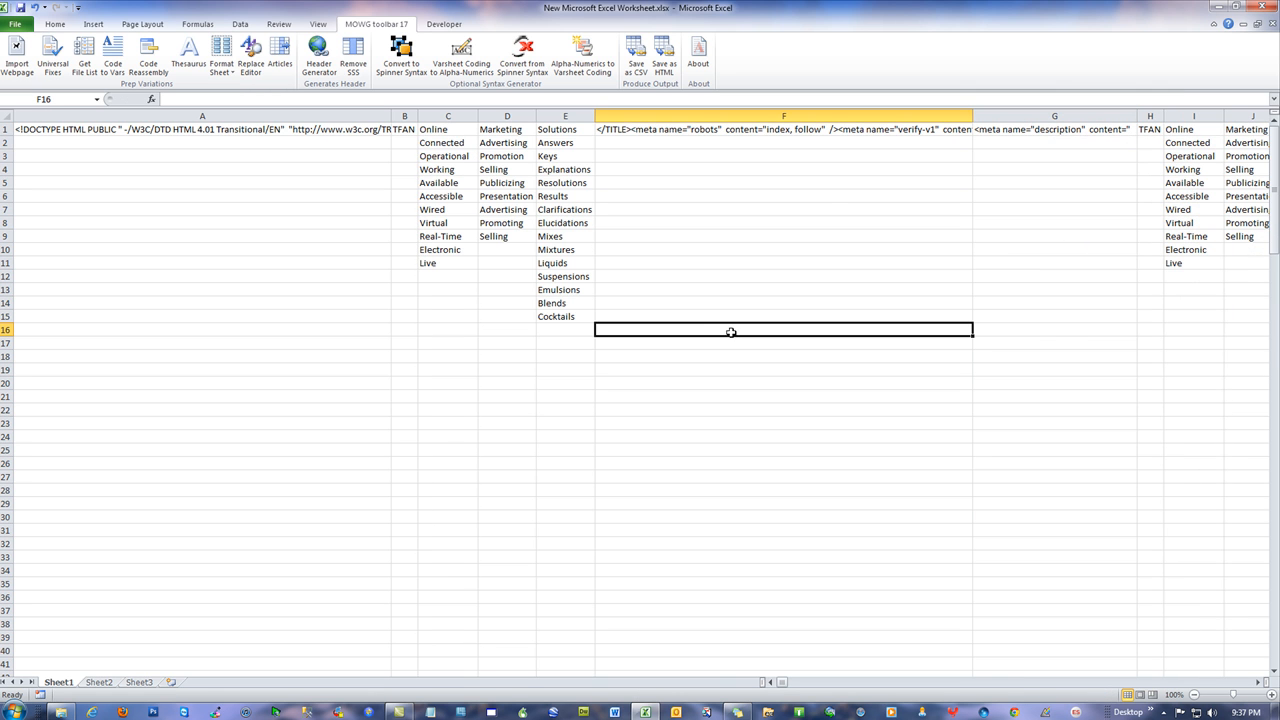
pyautogui.click(1258, 683)
pyautogui.click(1258, 683)
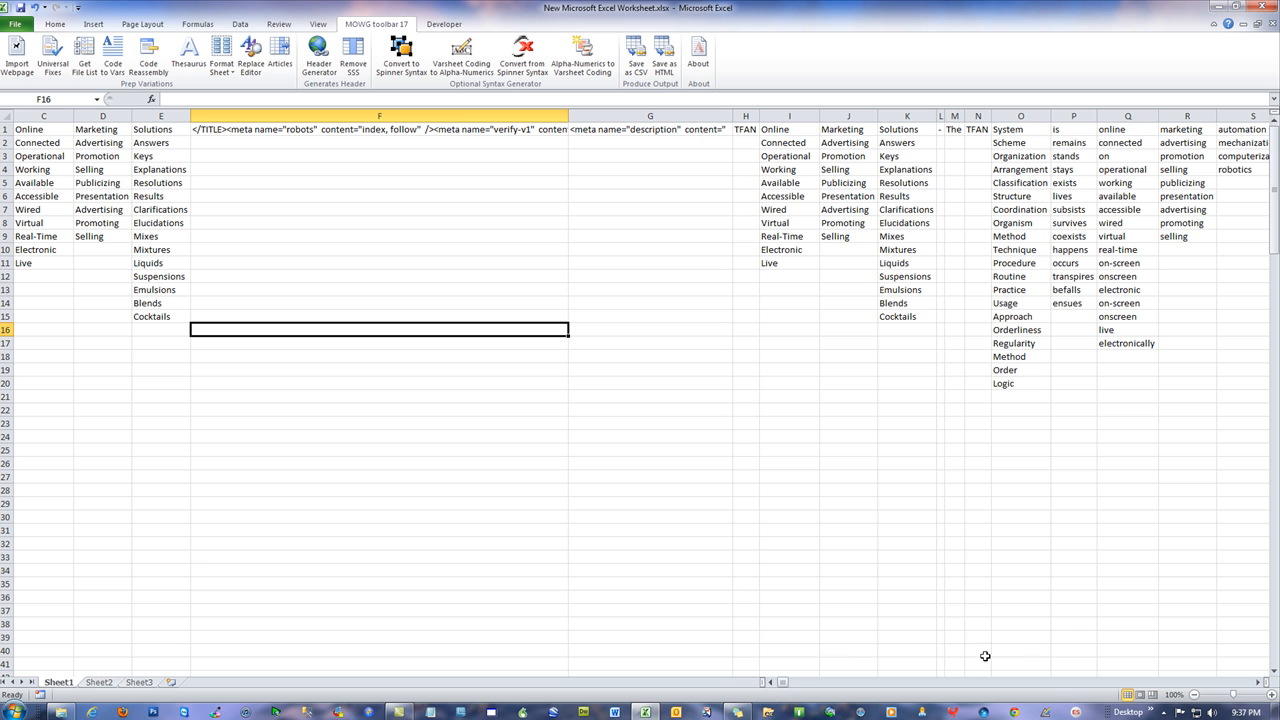
pyautogui.moveTo(784, 686); pyautogui.dragTo(801, 686)
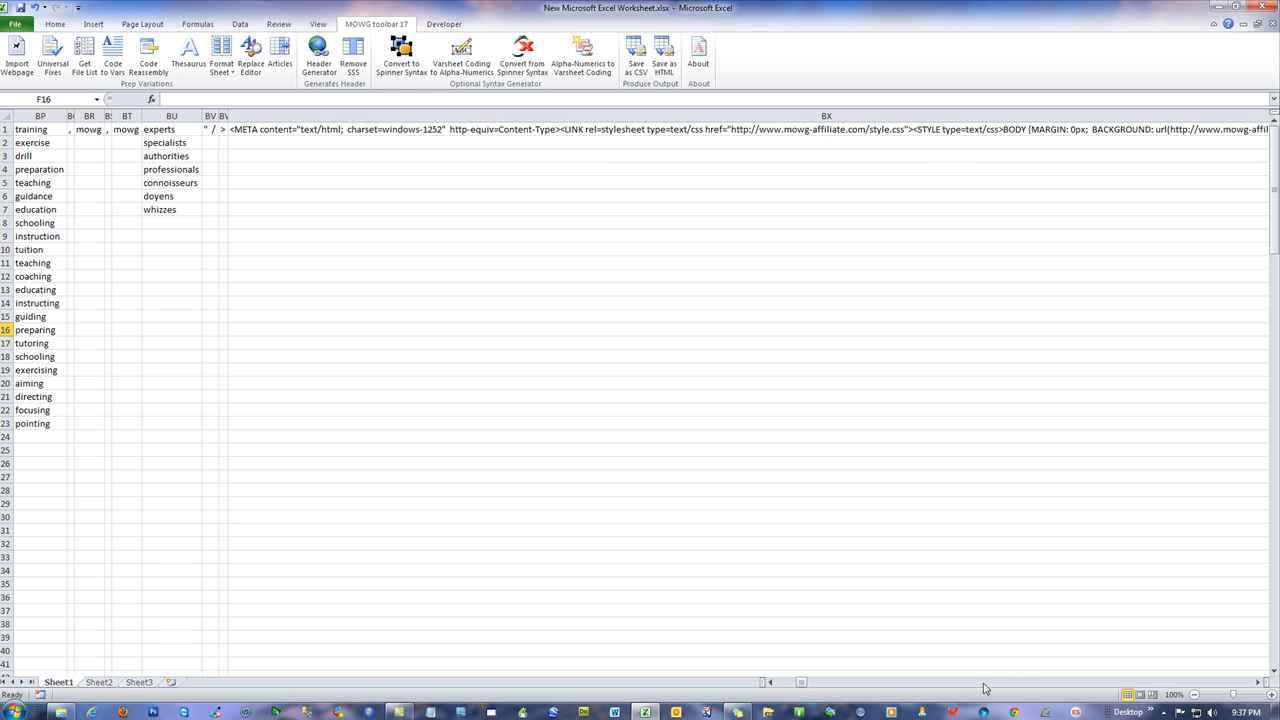
pyautogui.moveTo(802, 683); pyautogui.dragTo(774, 687)
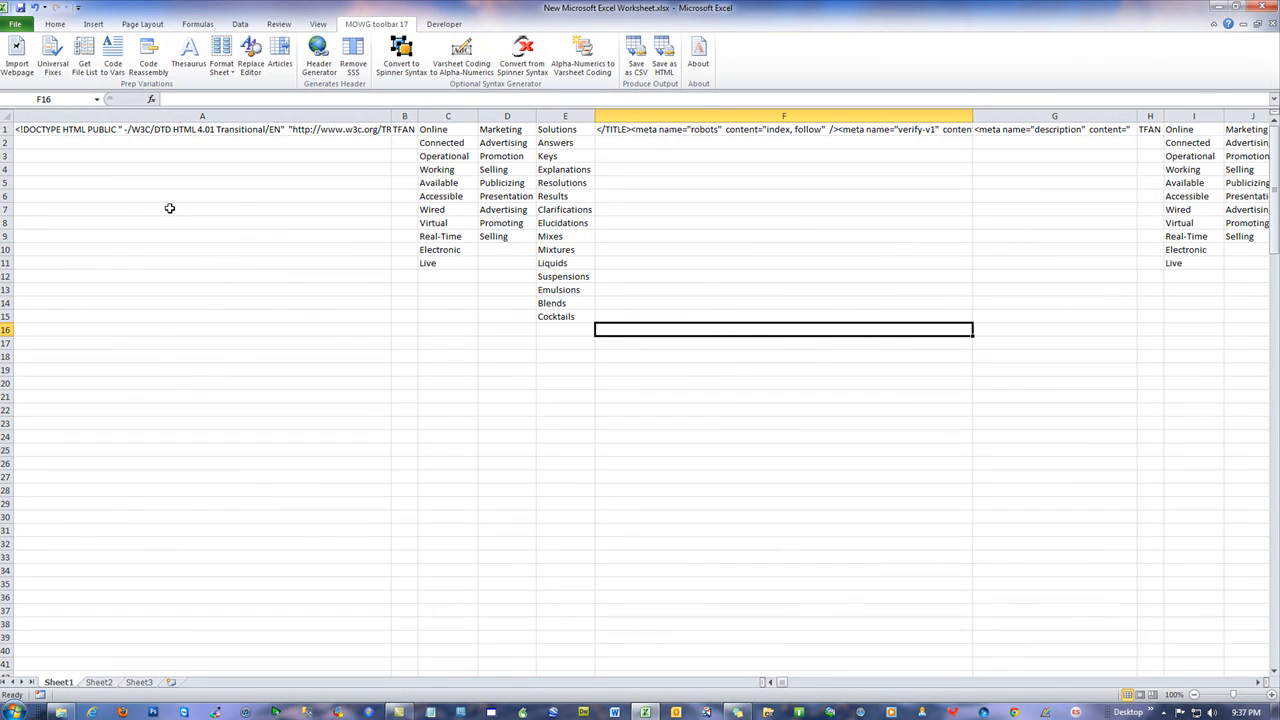
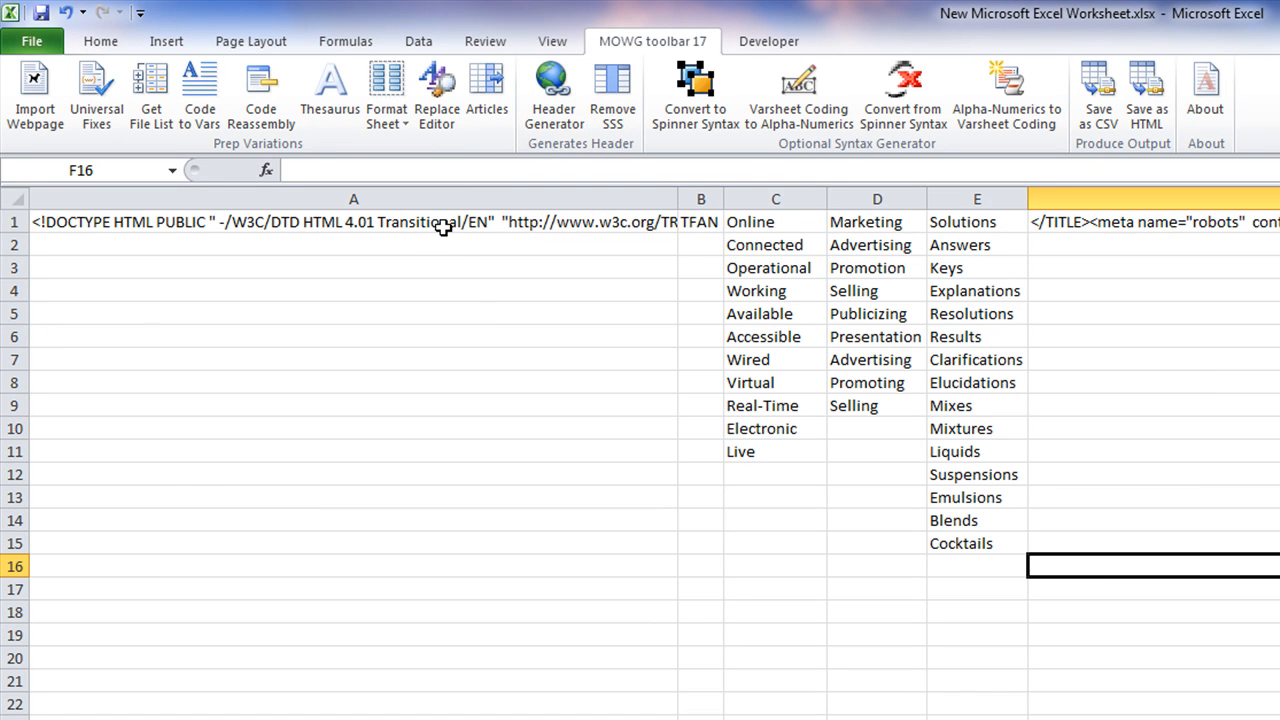
# Run Header Generator to add two variable header rows above the page code
pyautogui.moveTo(748, 250); pyautogui.dragTo(762, 452)
pyautogui.click(520, 317)
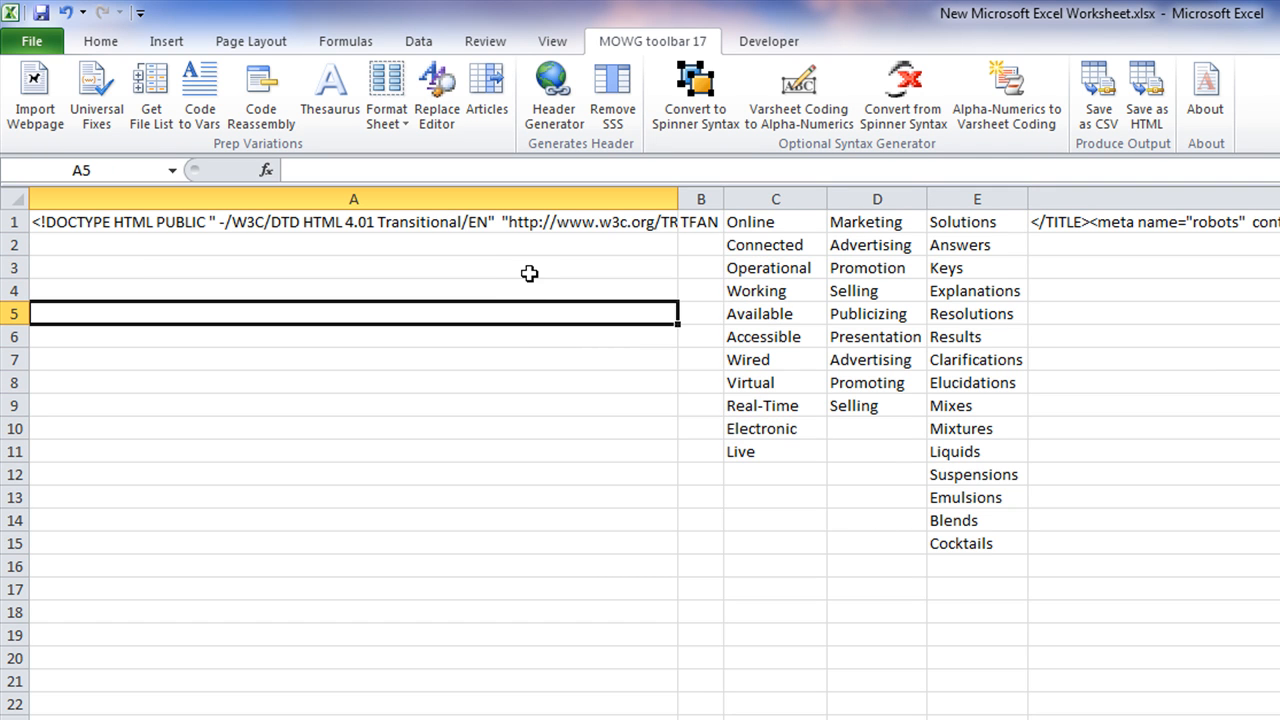
pyautogui.click(563, 90)
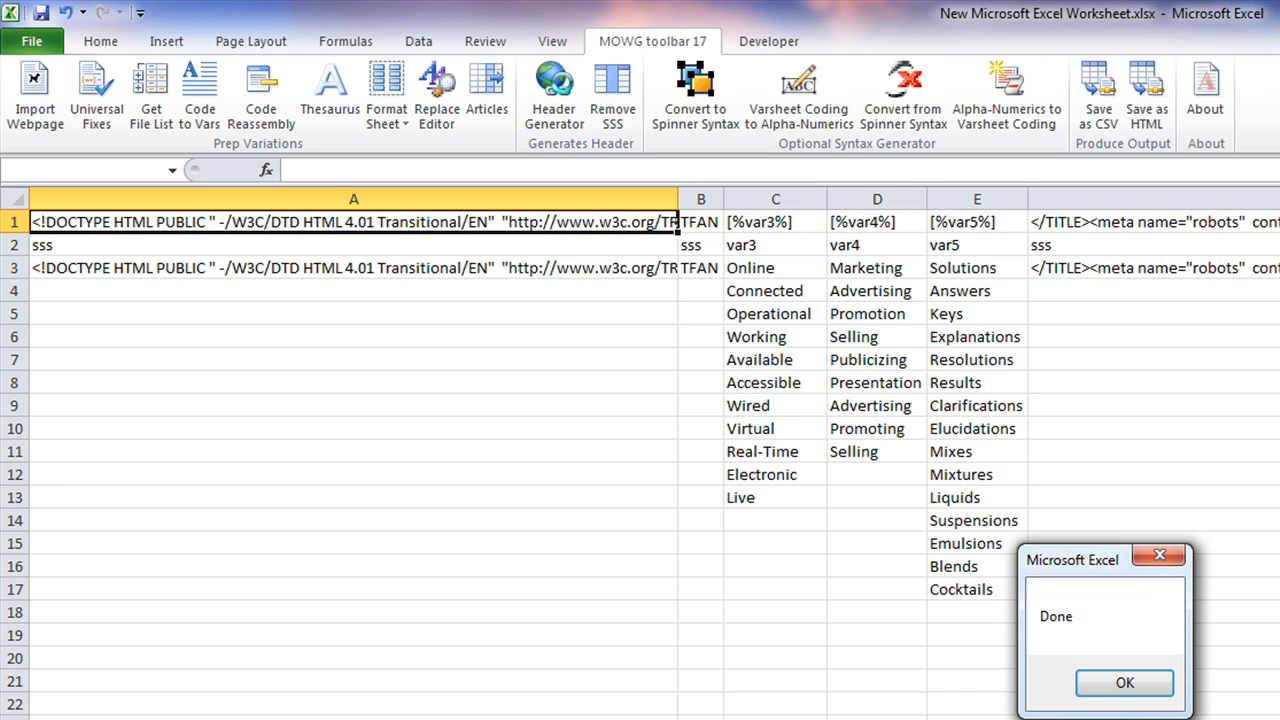
pyautogui.click(1152, 685)
# Inspect the new header rows: the page code in A1 and the [%var3%] tag in C1
pyautogui.moveTo(15, 222); pyautogui.dragTo(18, 245)
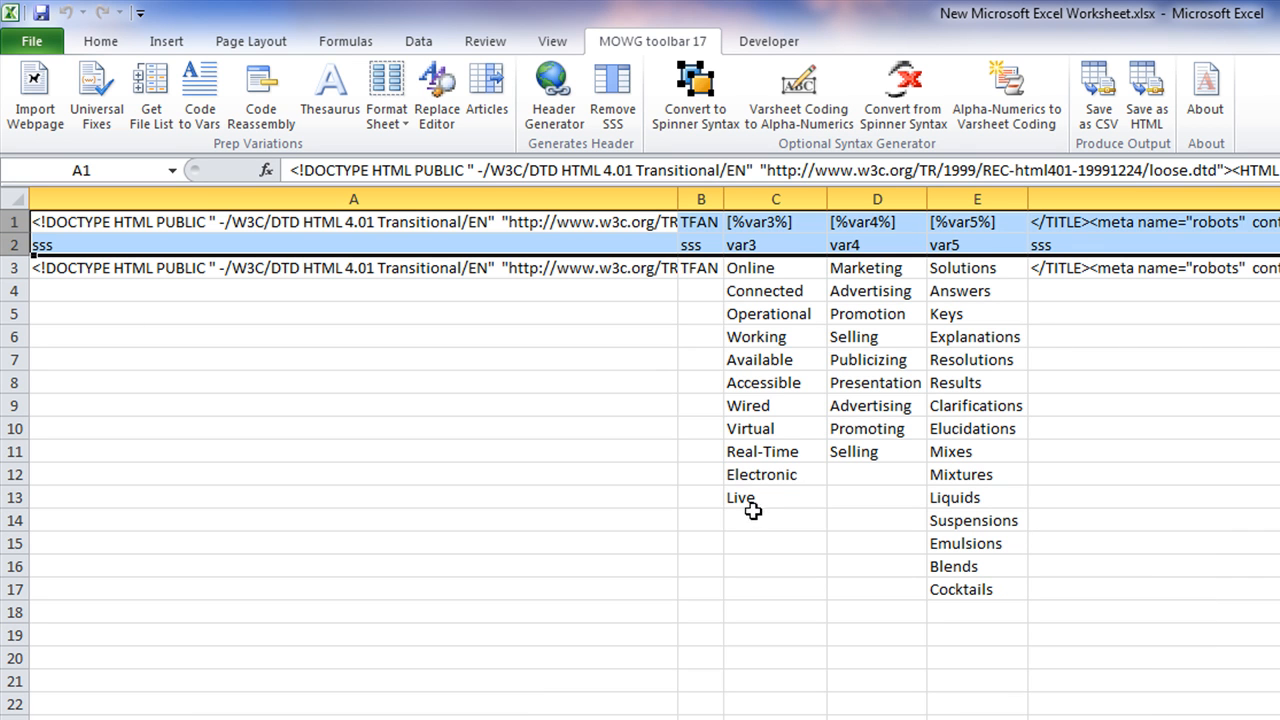
pyautogui.click(1160, 451)
pyautogui.click(398, 224)
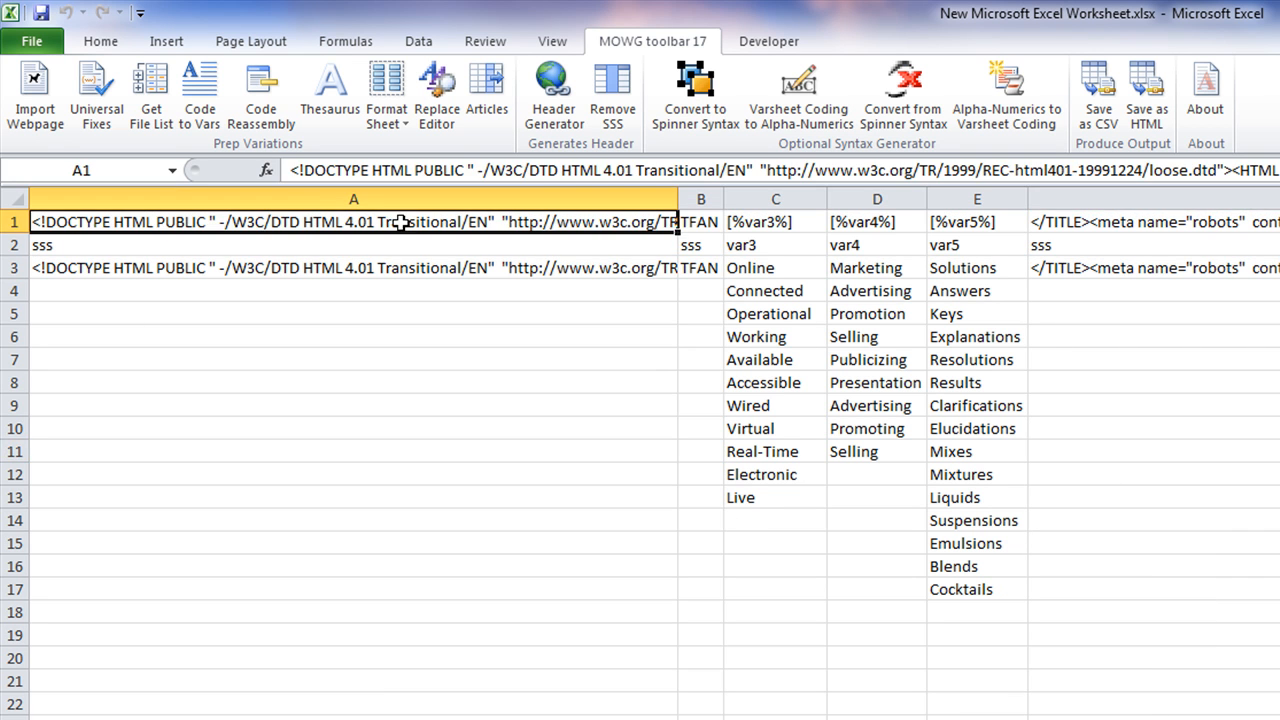
pyautogui.click(776, 224)
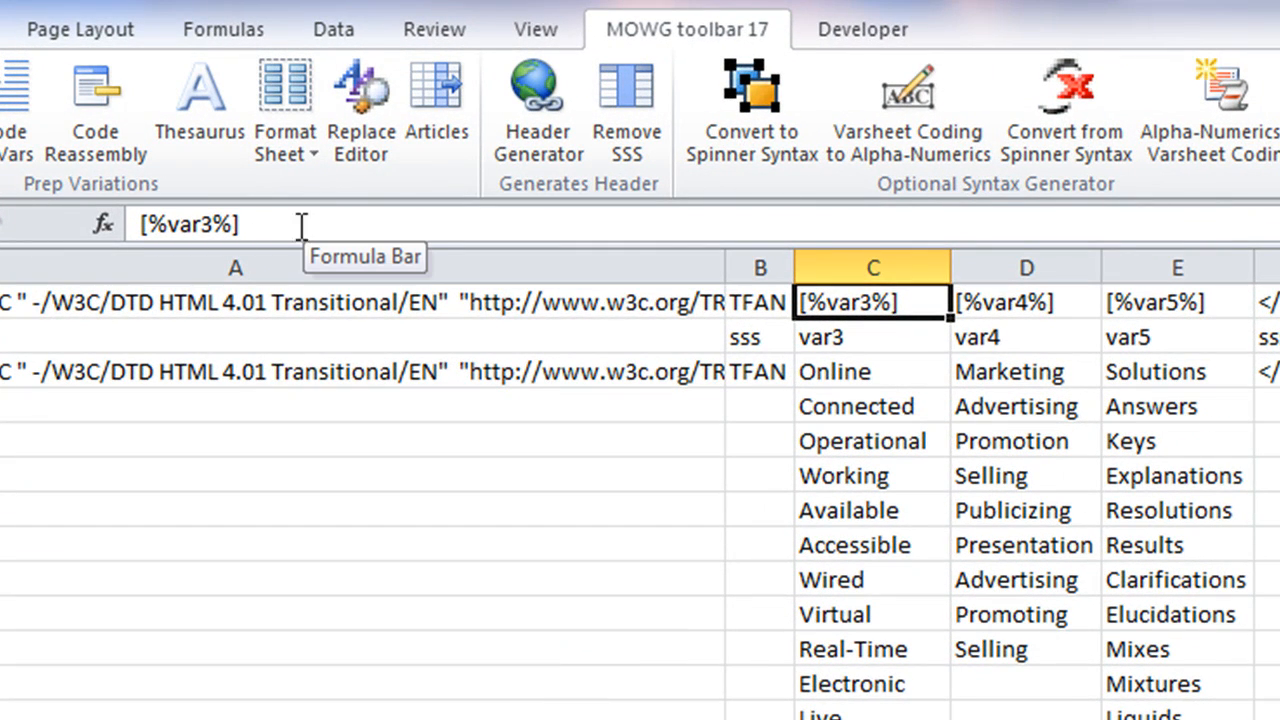
pyautogui.moveTo(295, 226); pyautogui.dragTo(140, 226)
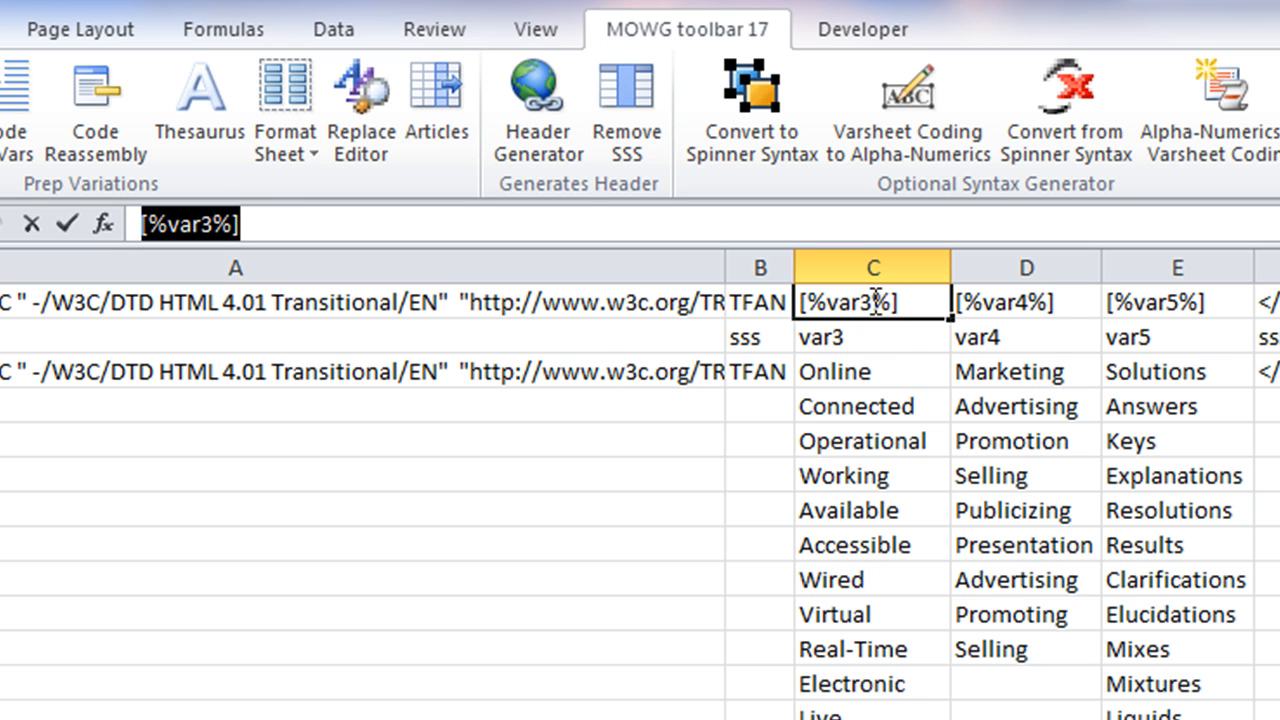
pyautogui.click(897, 334)
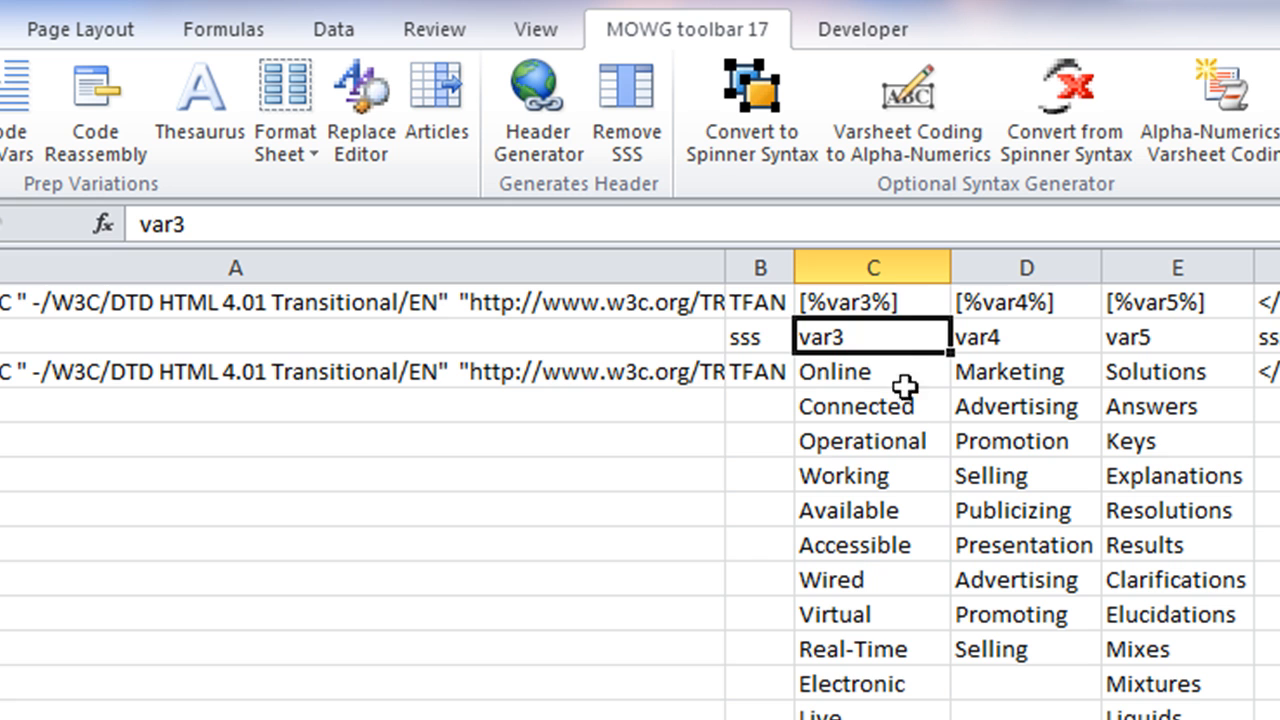
pyautogui.click(897, 302)
pyautogui.click(894, 336)
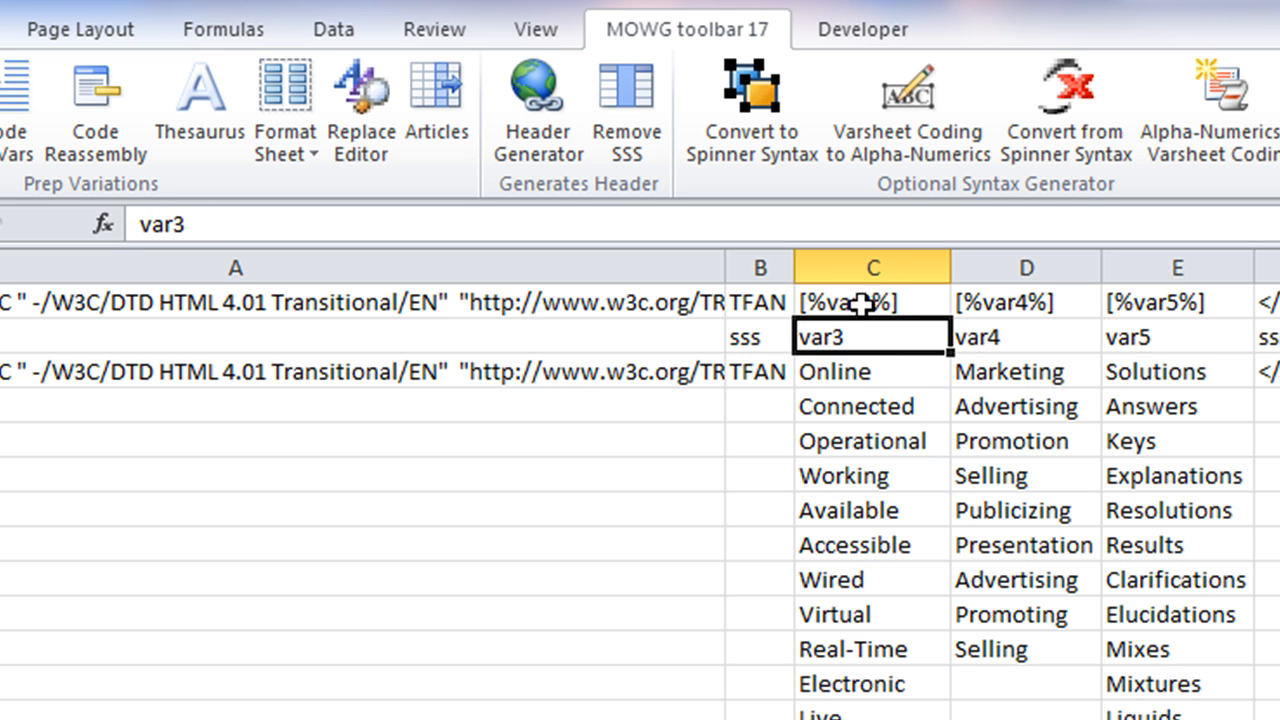
pyautogui.click(867, 305)
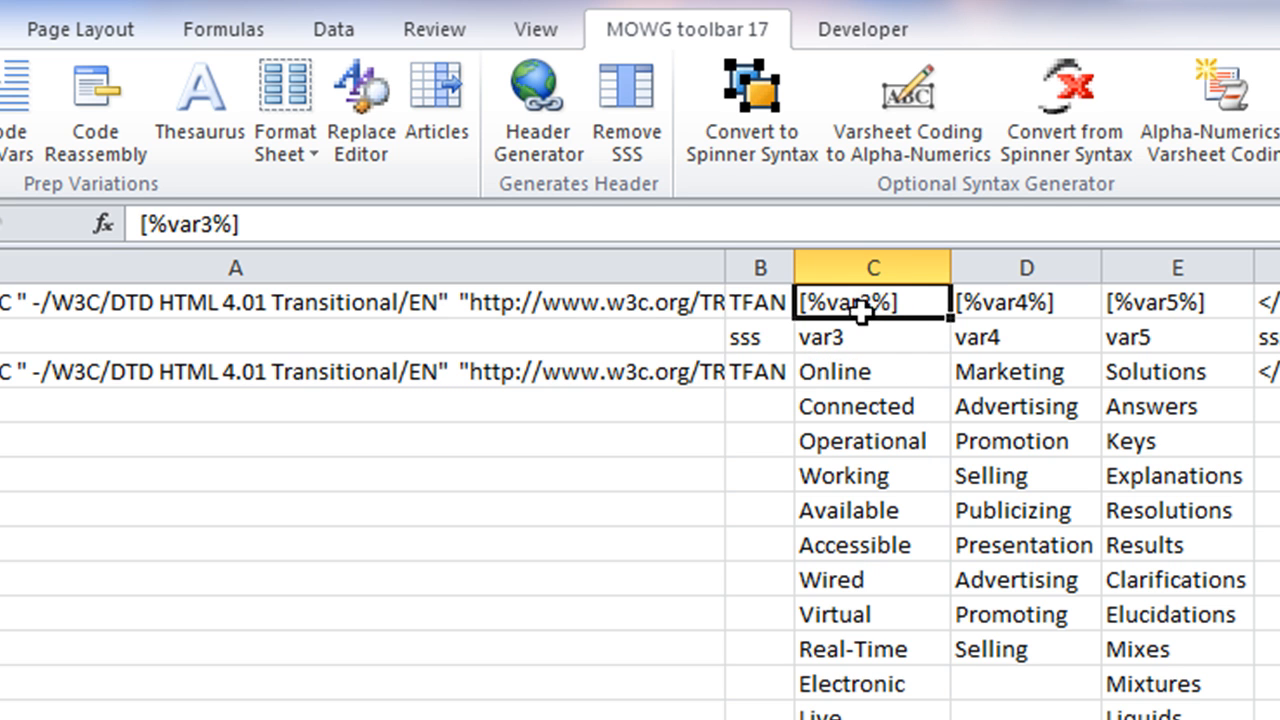
pyautogui.click(877, 338)
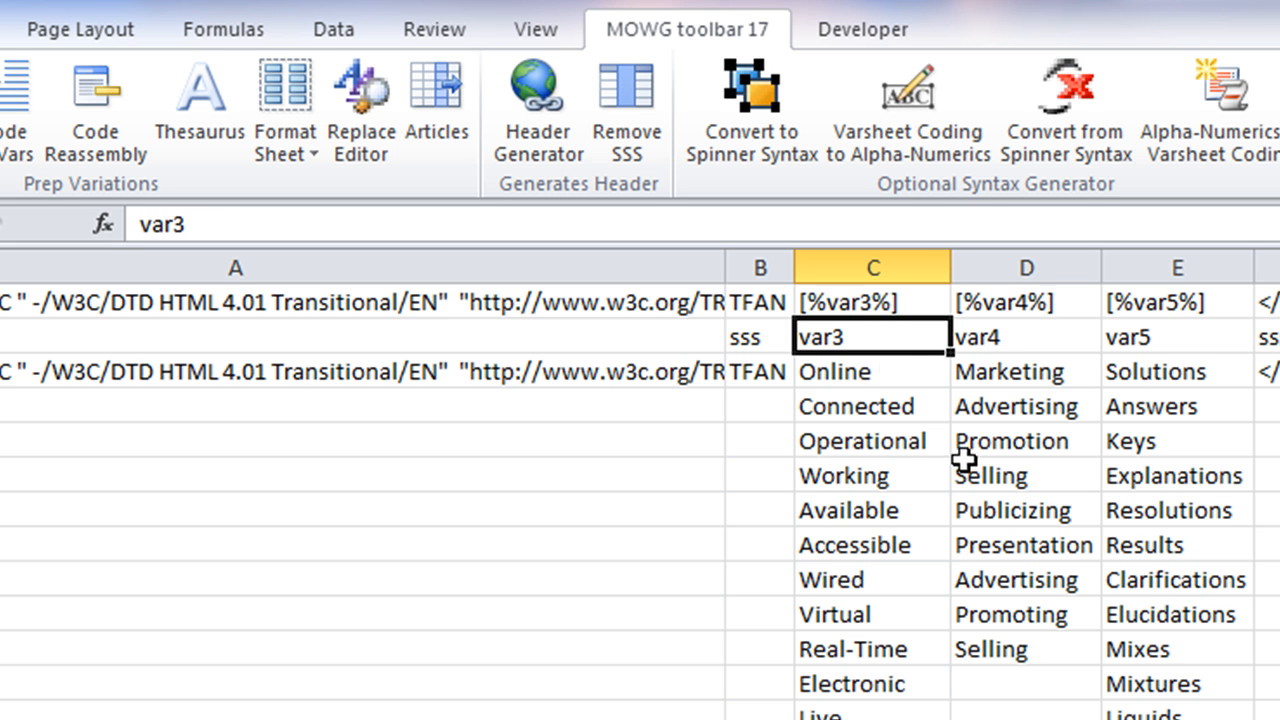
pyautogui.click(890, 301)
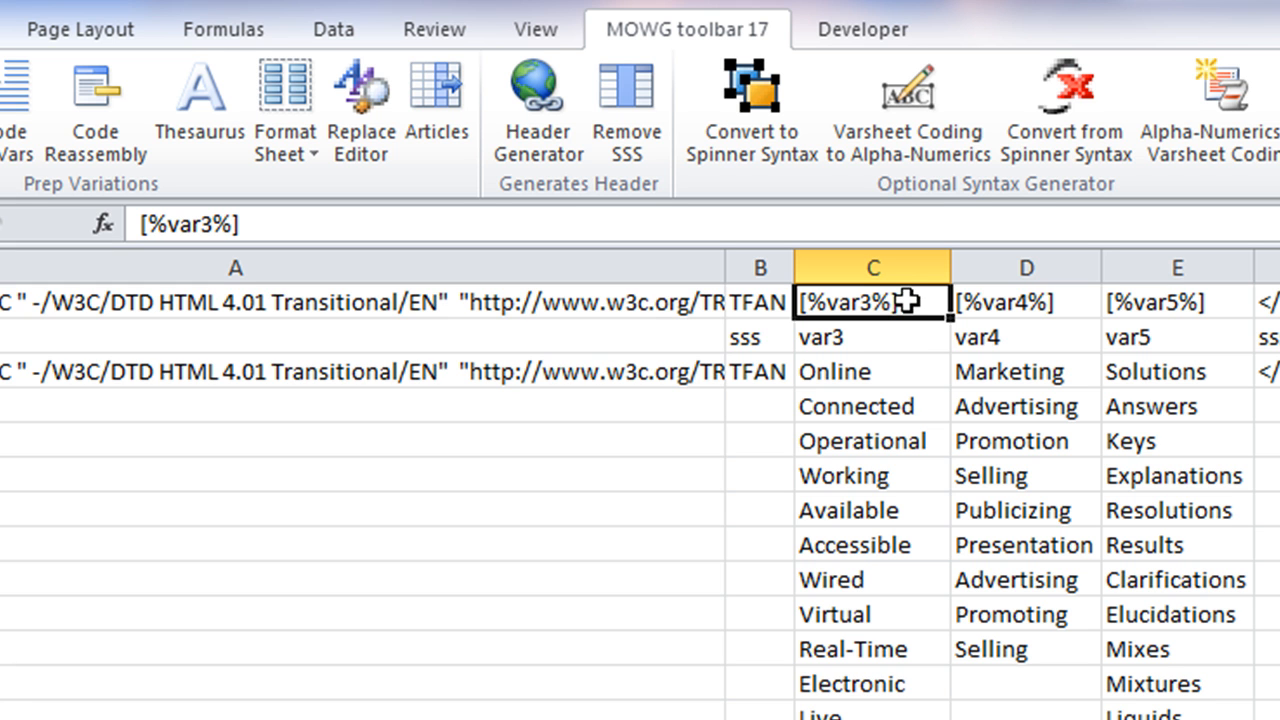
pyautogui.click(888, 339)
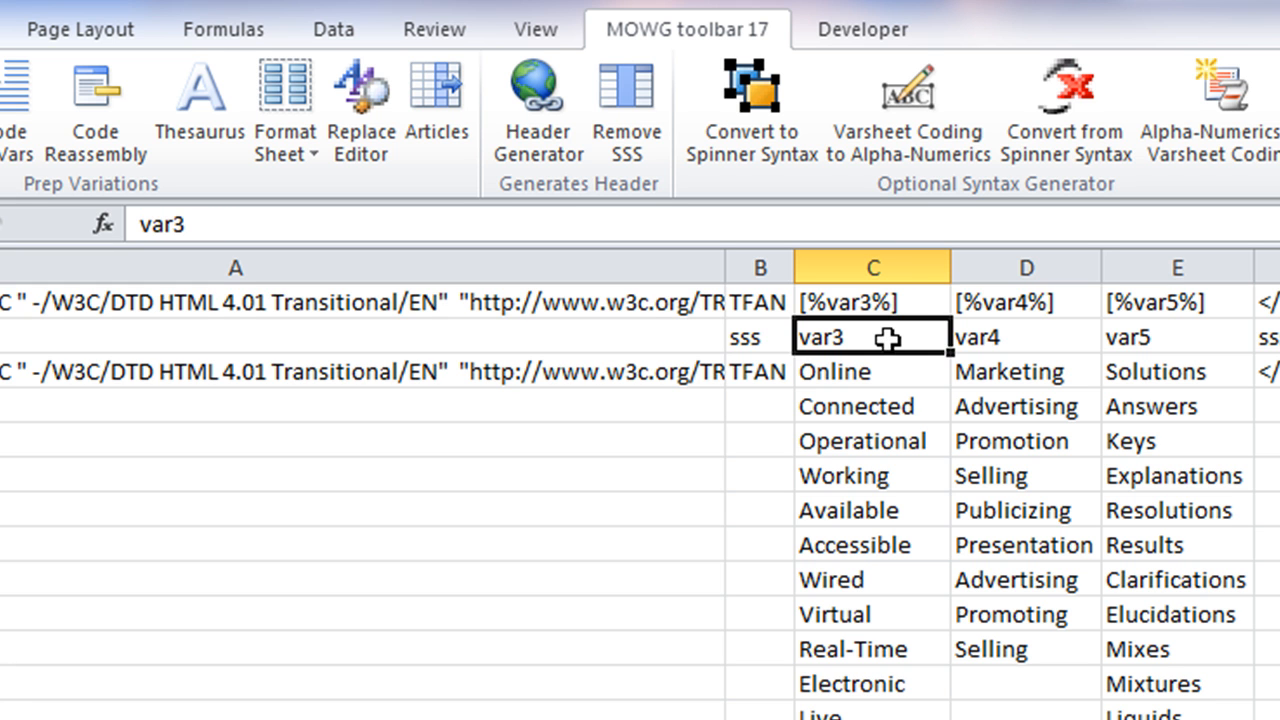
pyautogui.click(902, 308)
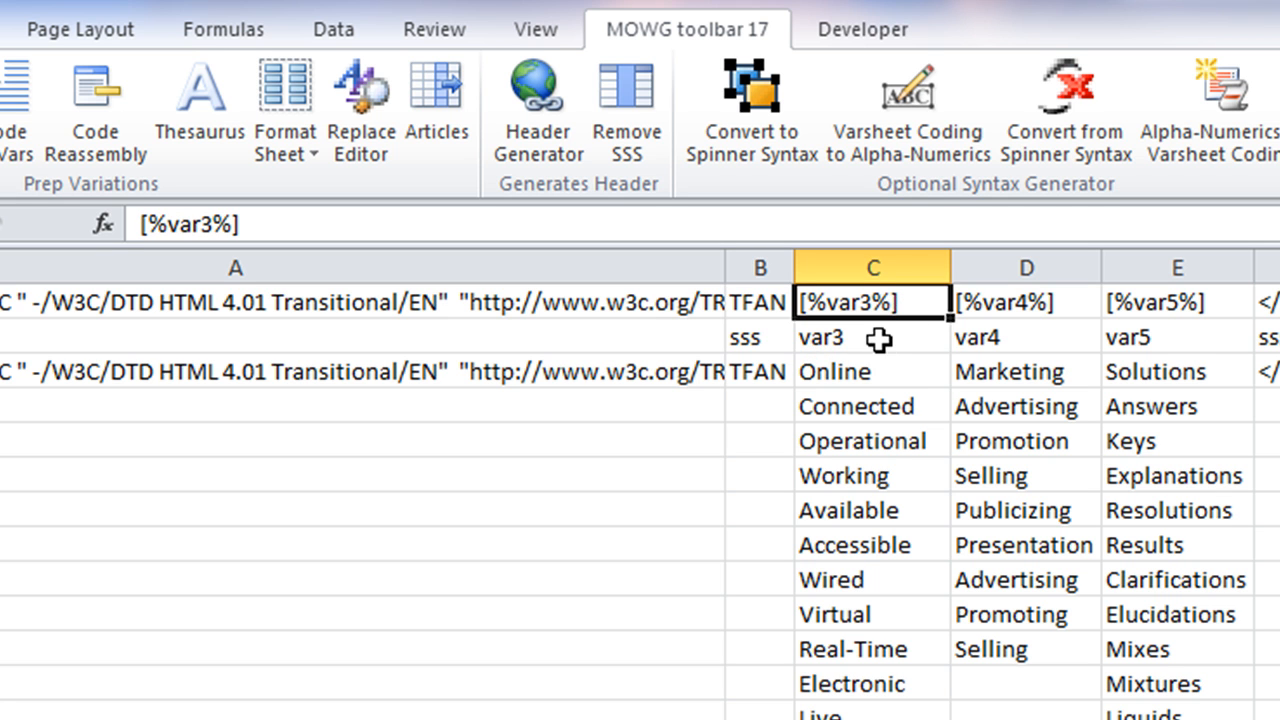
pyautogui.click(879, 337)
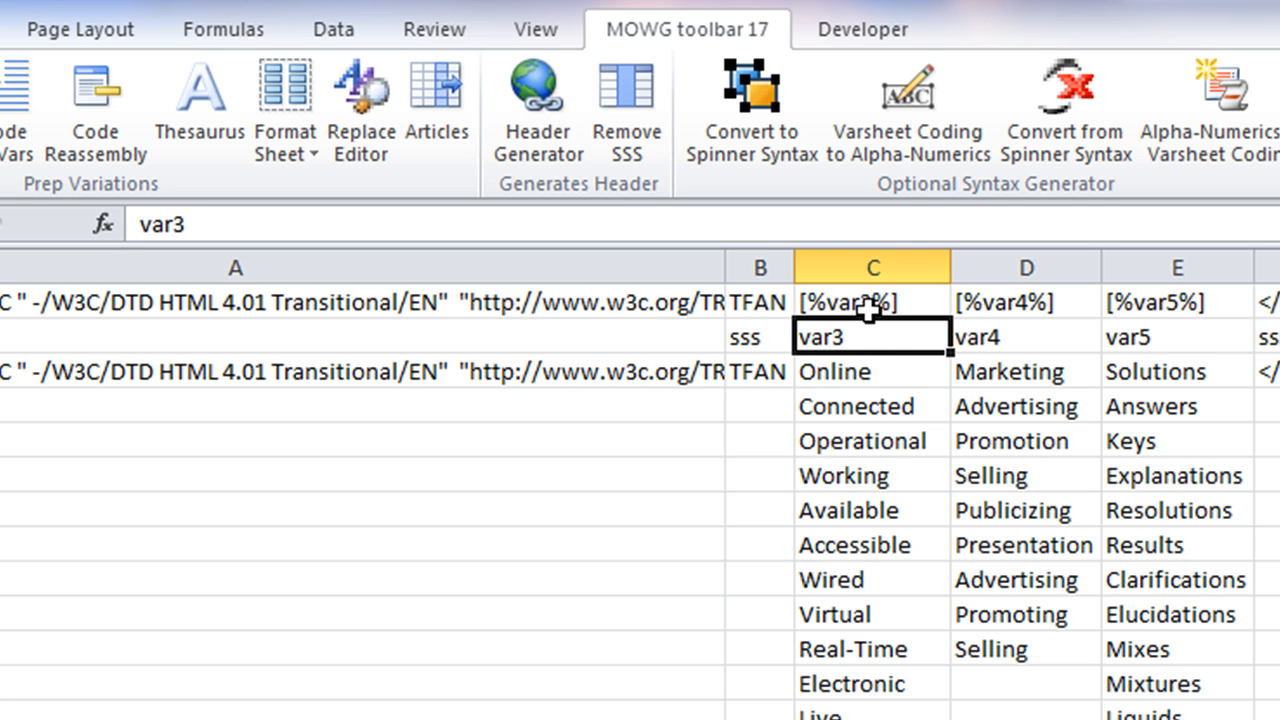
pyautogui.click(868, 300)
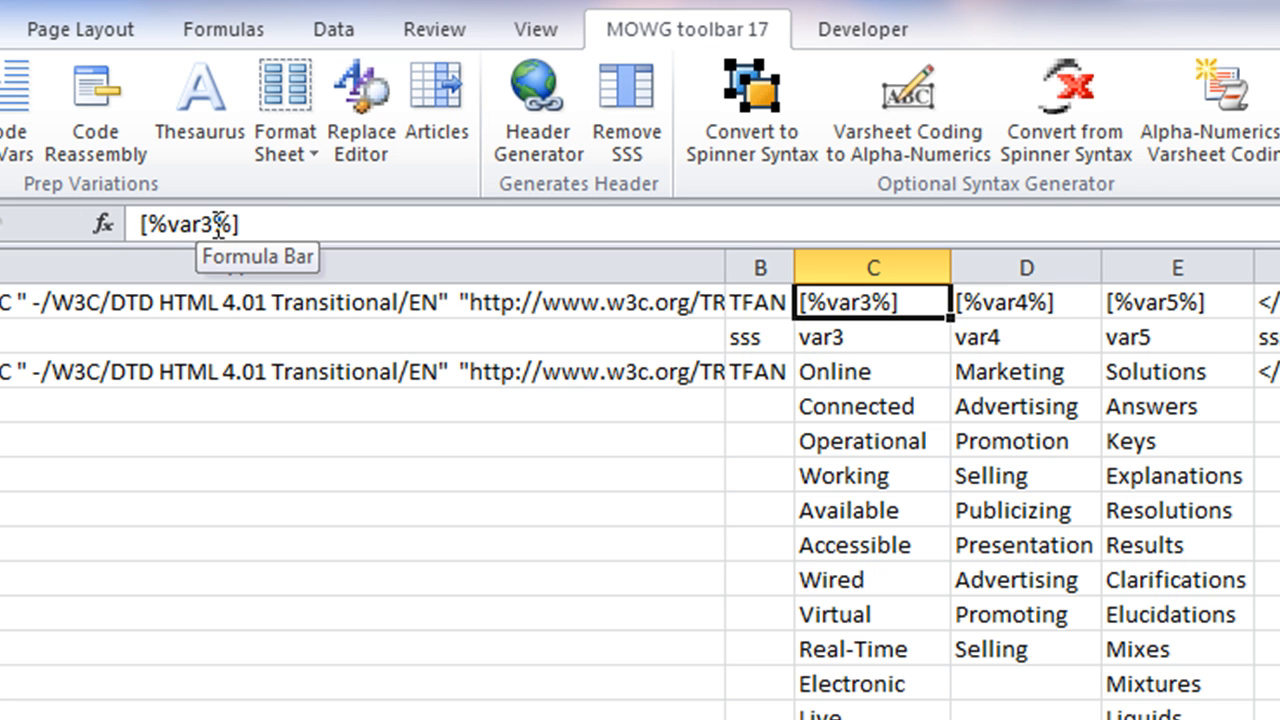
pyautogui.moveTo(213, 224); pyautogui.dragTo(166, 228)
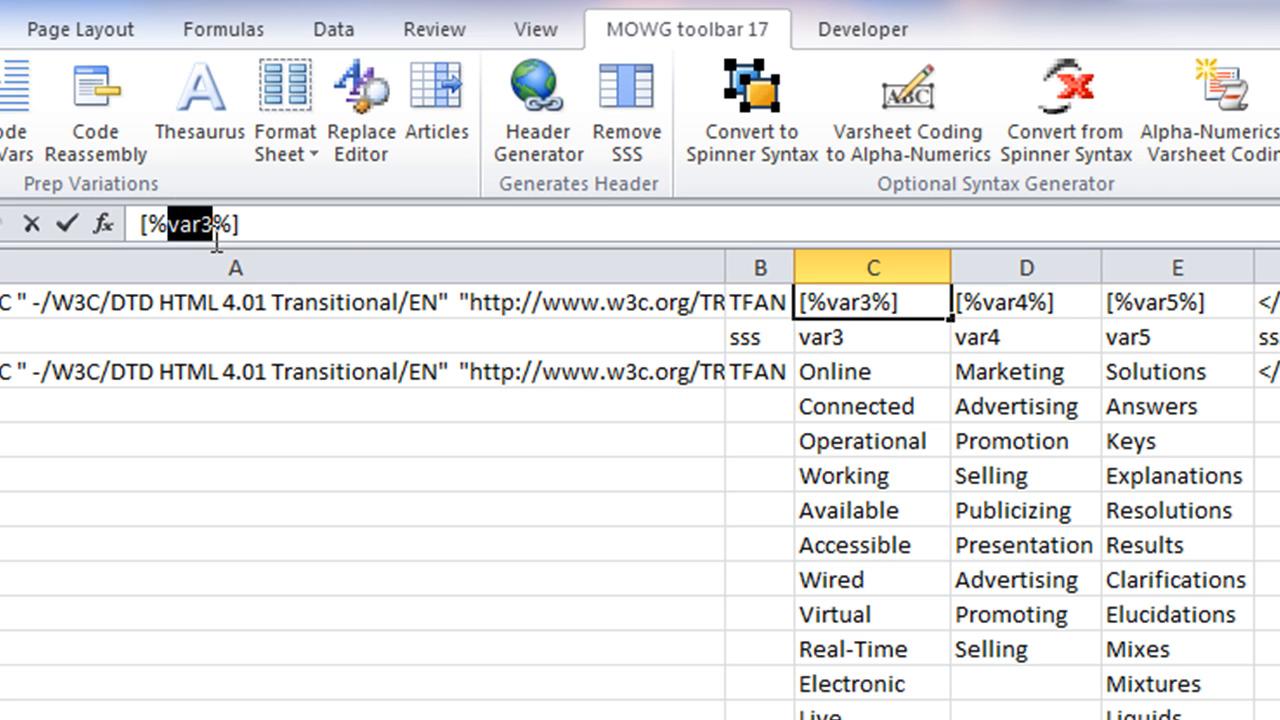
pyautogui.click(890, 336)
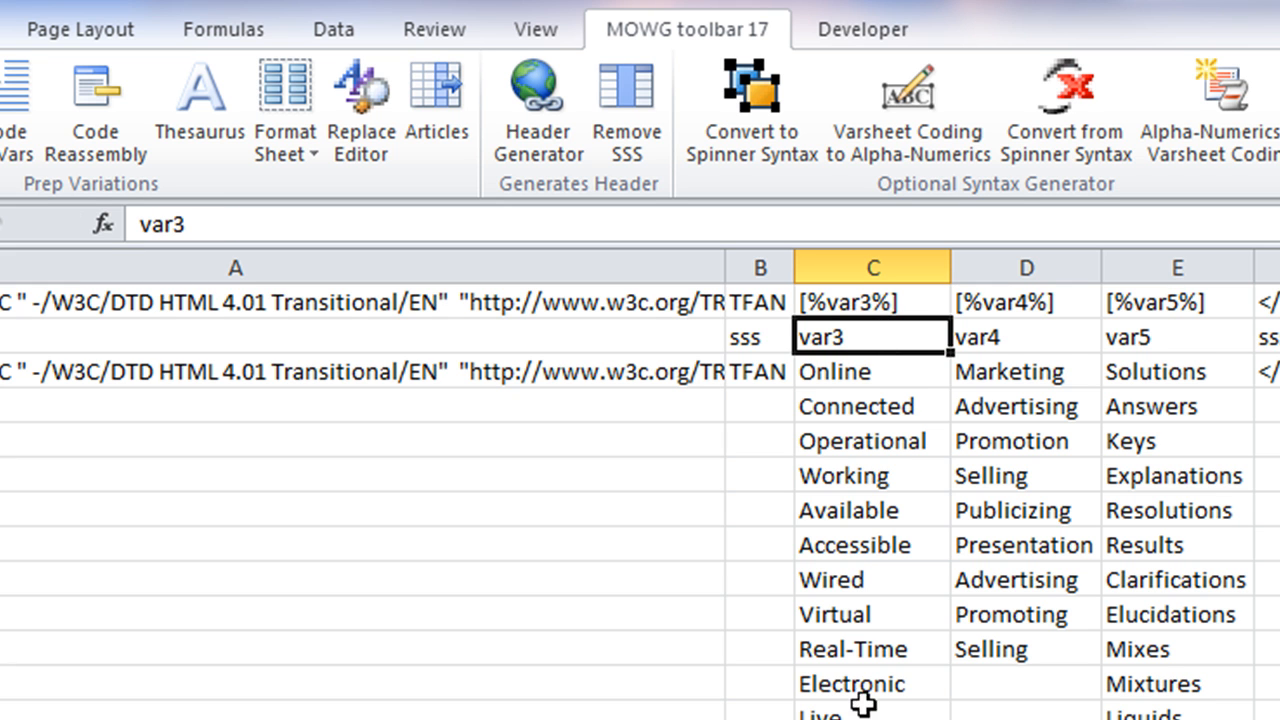
pyautogui.moveTo(852, 366); pyautogui.dragTo(834, 706)
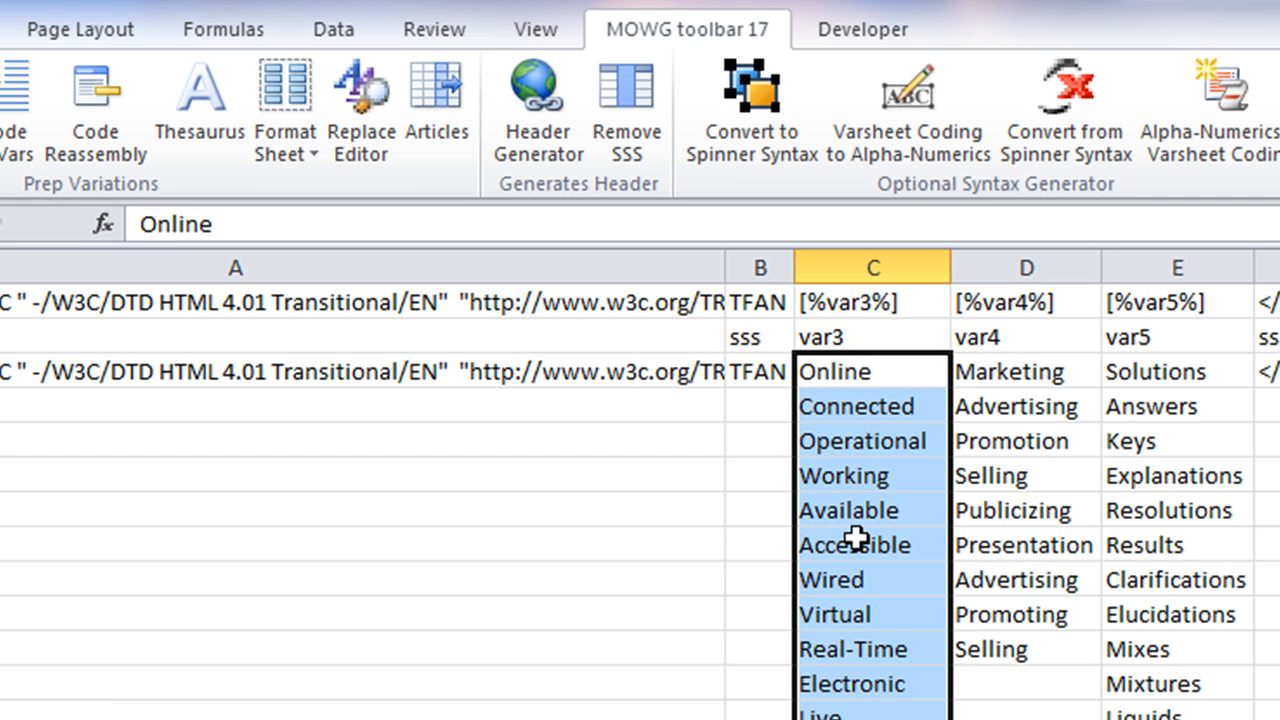
pyautogui.click(1028, 310)
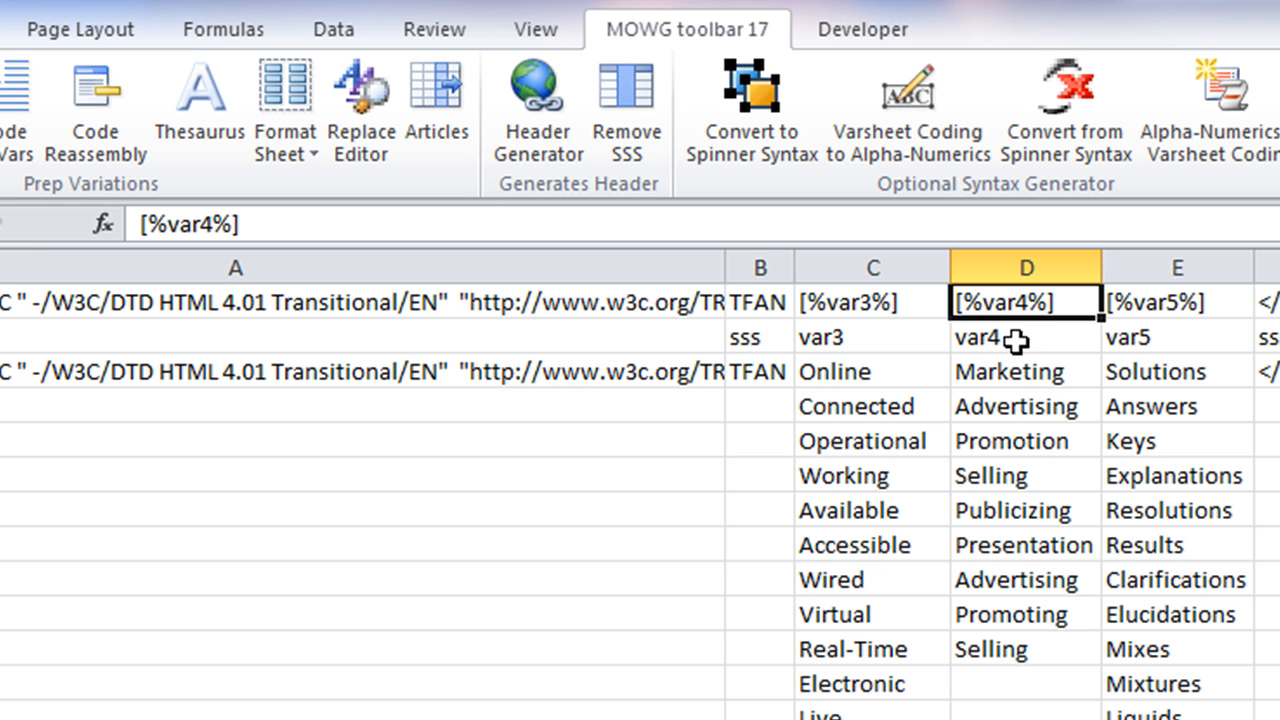
pyautogui.moveTo(1020, 368); pyautogui.dragTo(1031, 646)
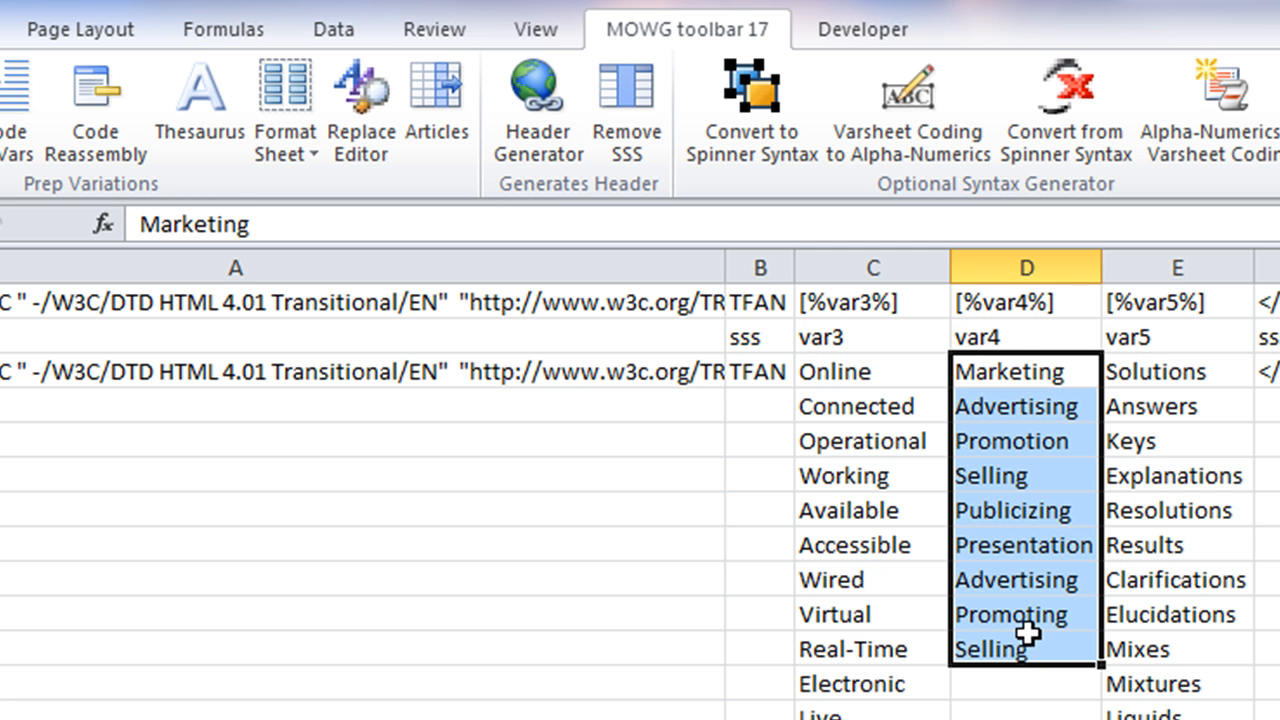
pyautogui.click(1010, 338)
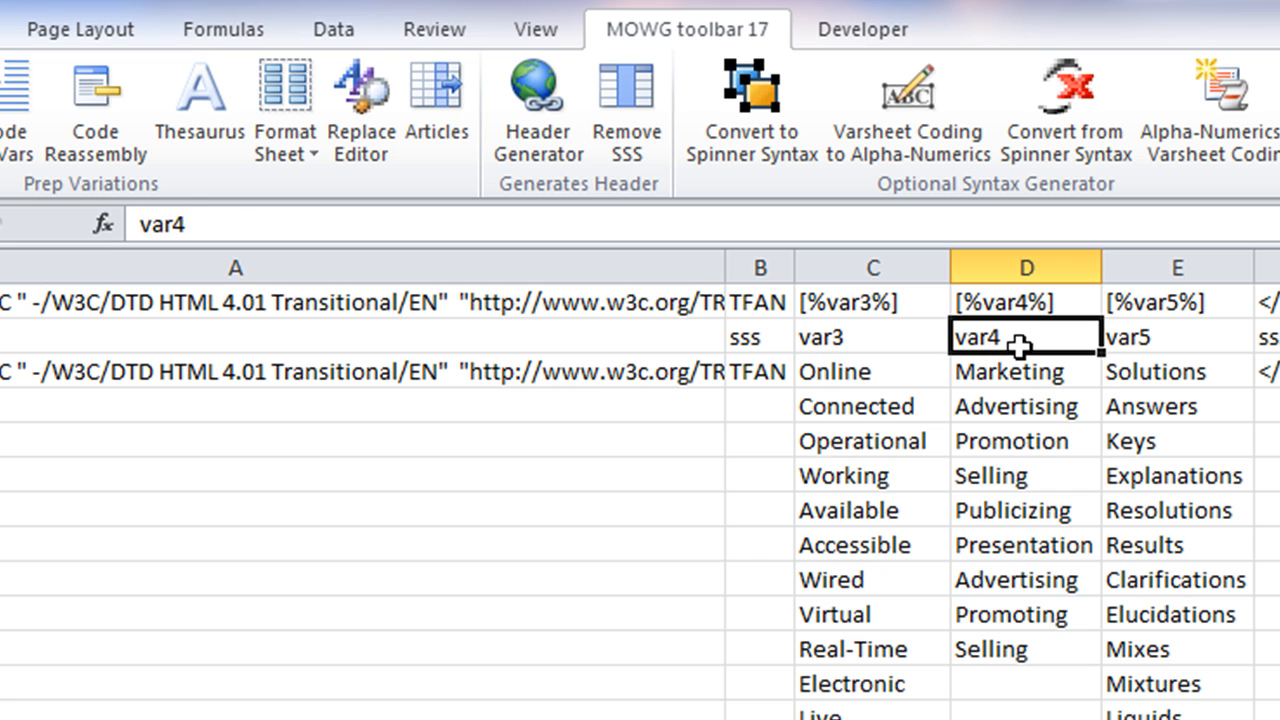
pyautogui.click(876, 337)
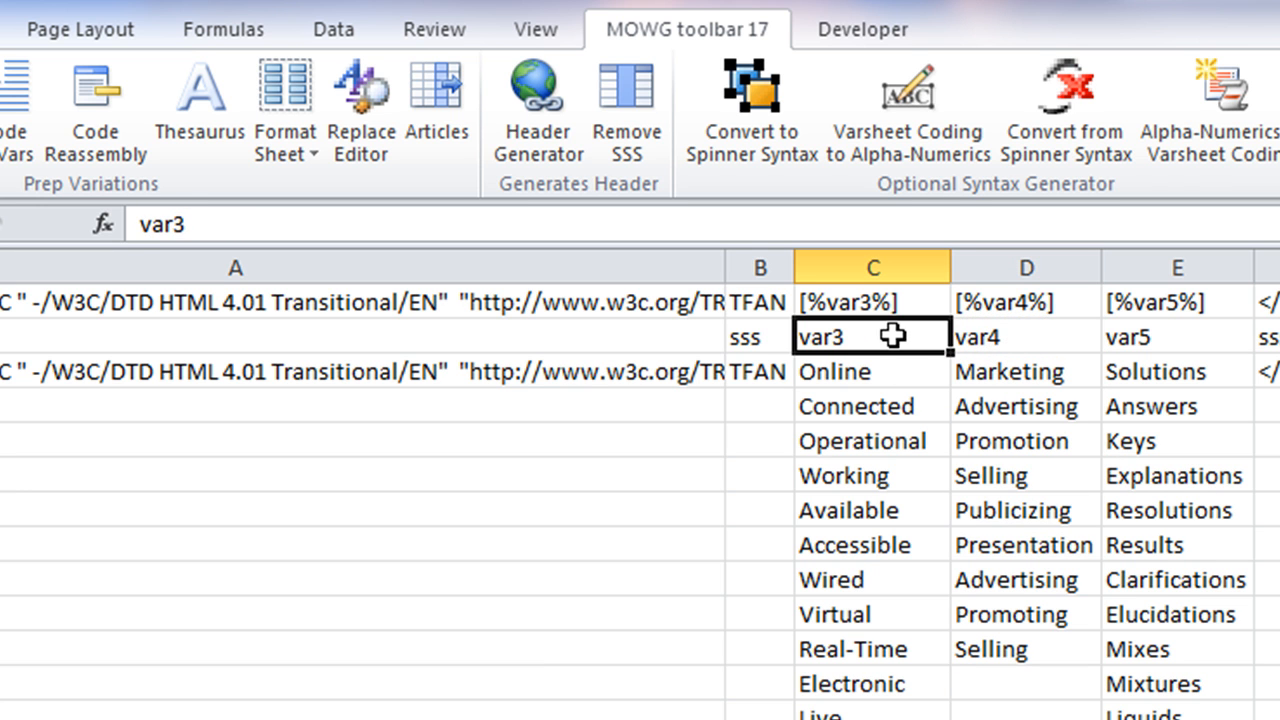
pyautogui.click(1030, 338)
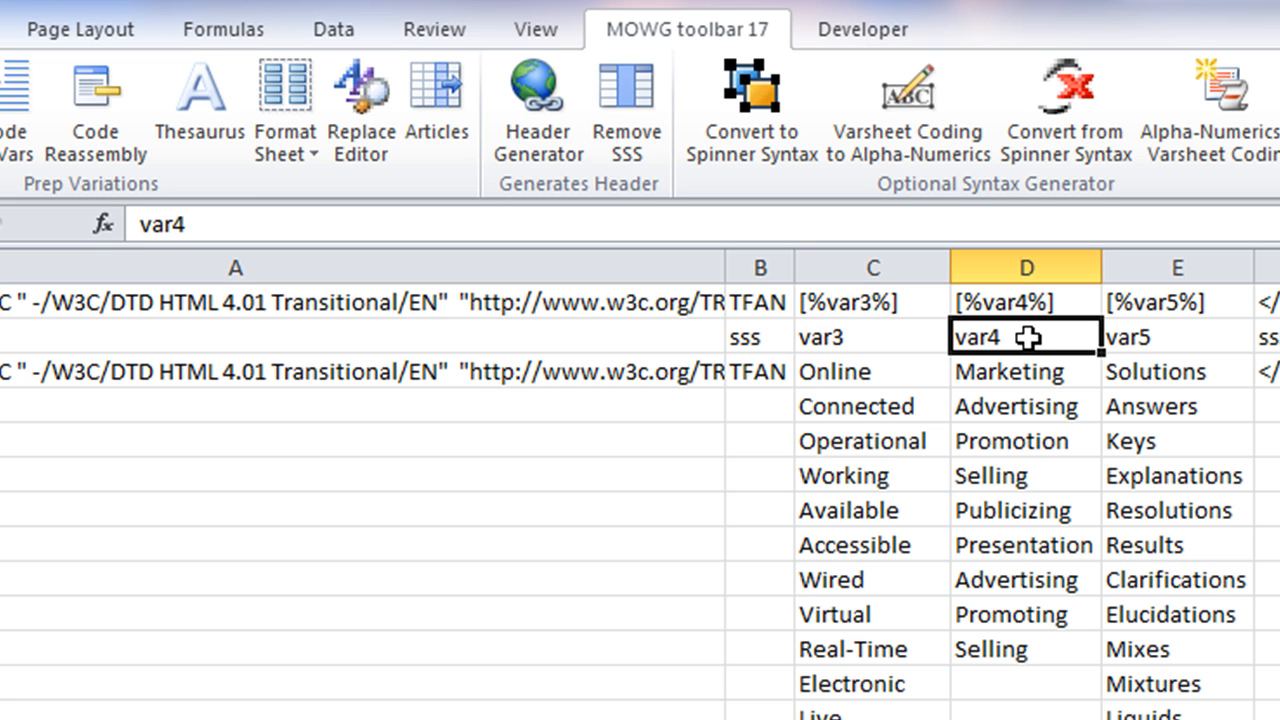
pyautogui.click(857, 301)
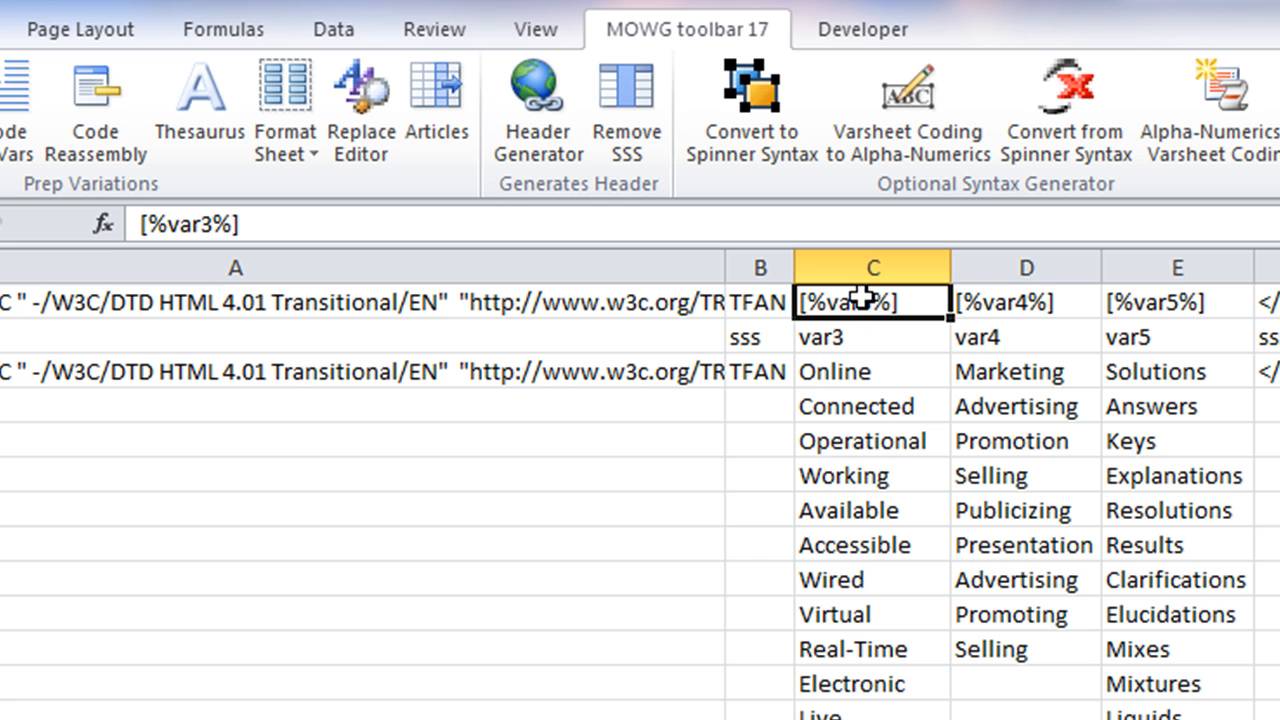
pyautogui.click(1015, 296)
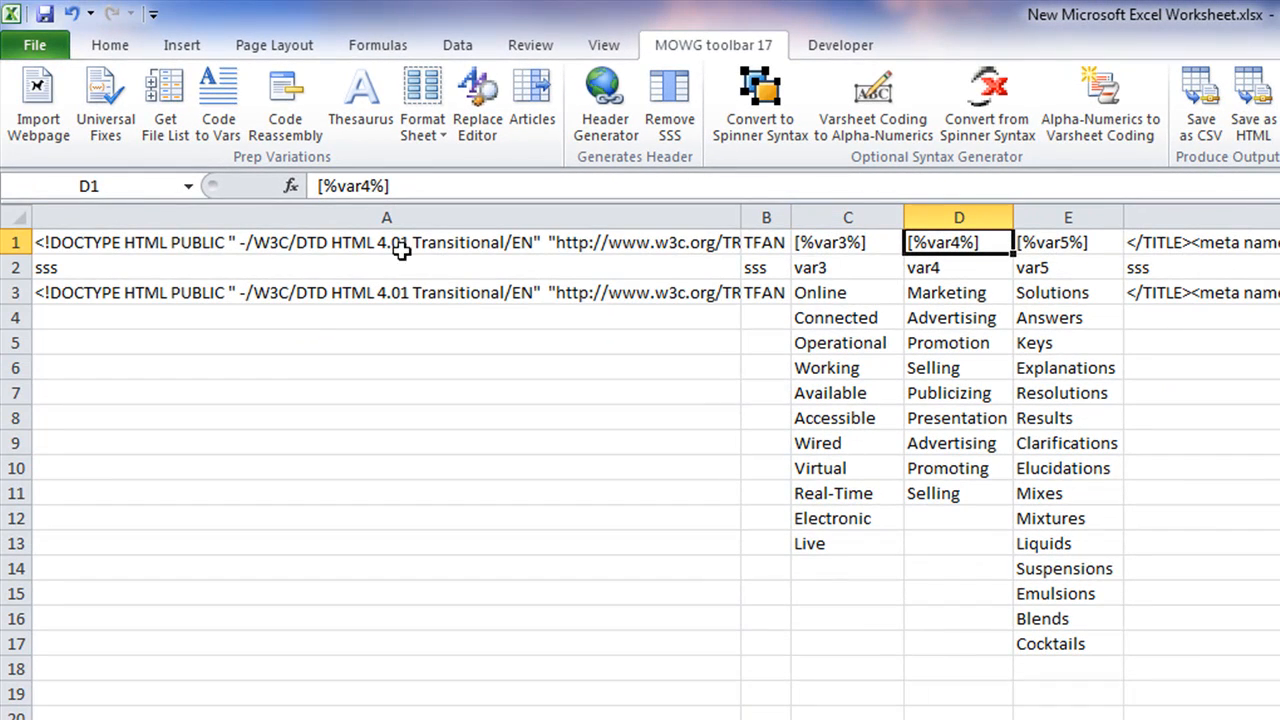
# Copy row 1, holding the page code and [%var3%]–[%var5%] tags, to the clipboard
pyautogui.click(17, 241)
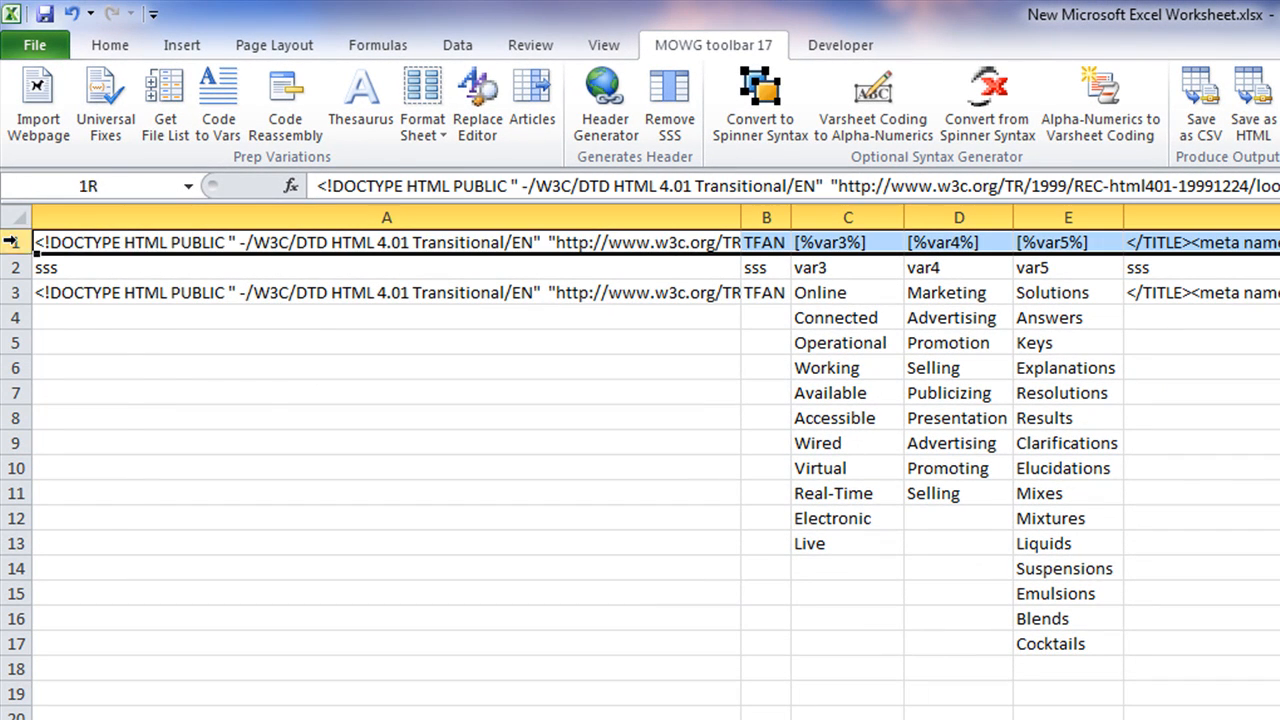
pyautogui.rightClick(93, 250)
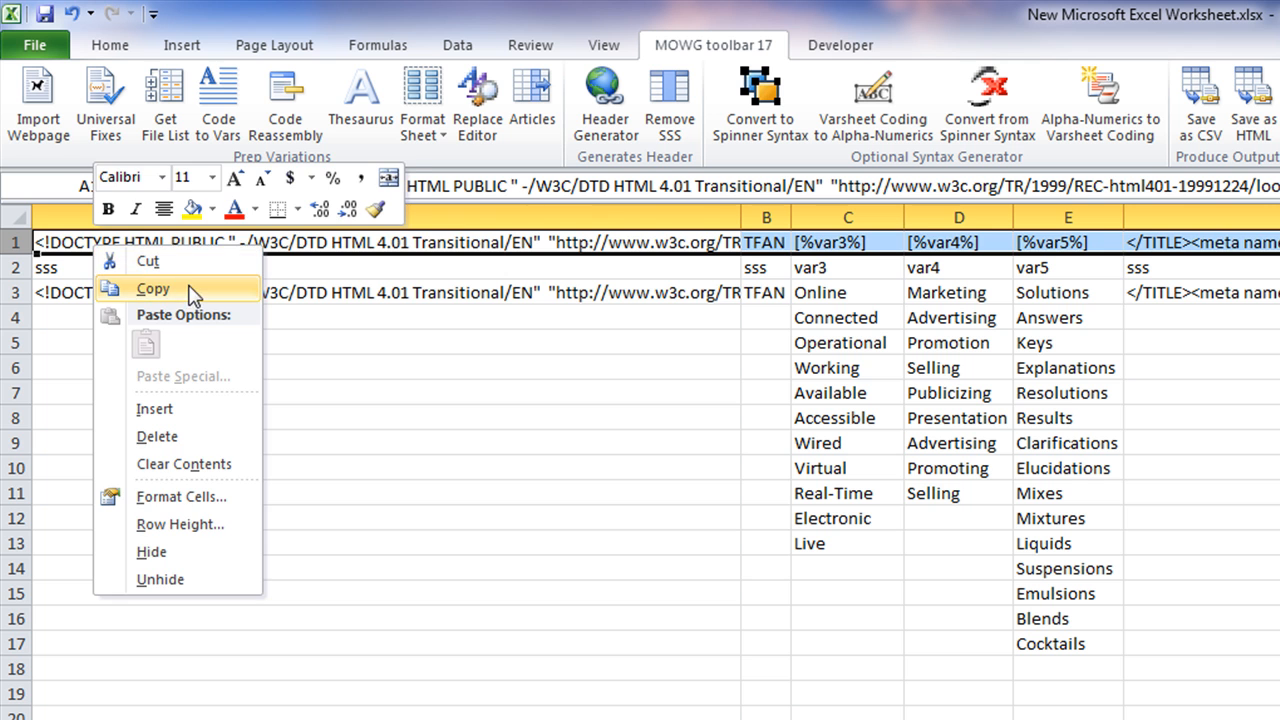
pyautogui.click(152, 289)
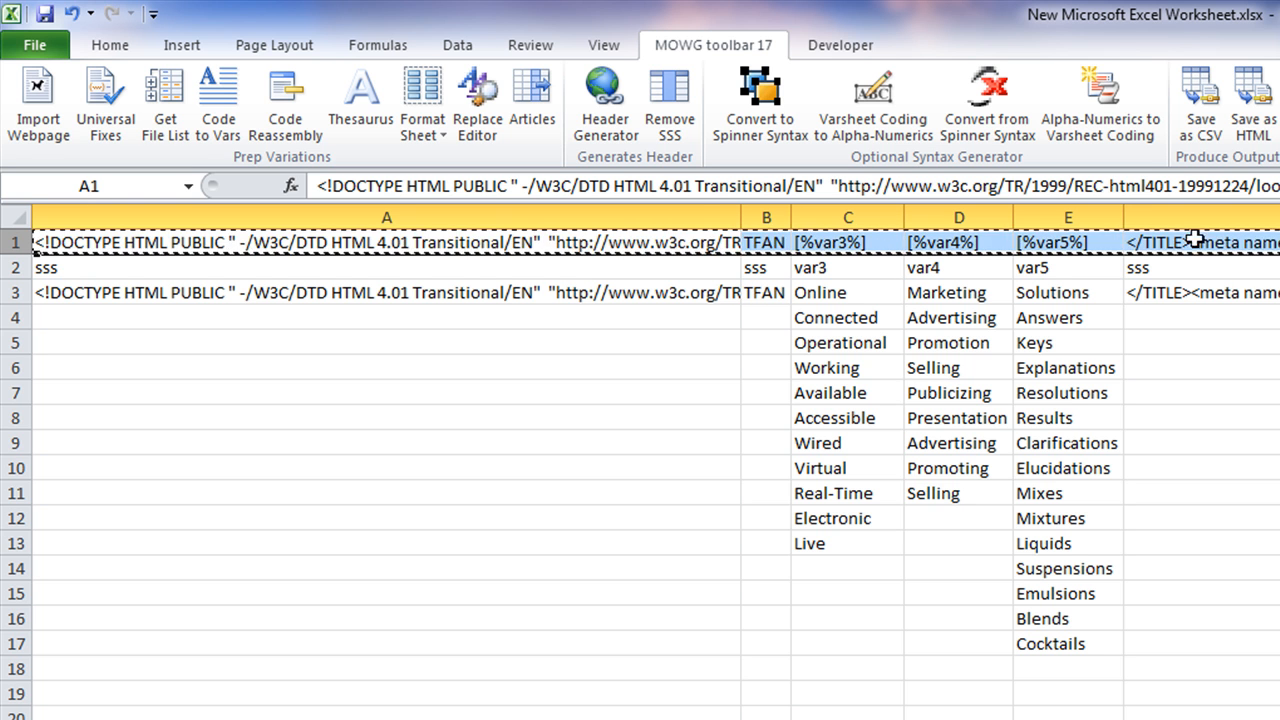
pyautogui.rightClick(398, 244)
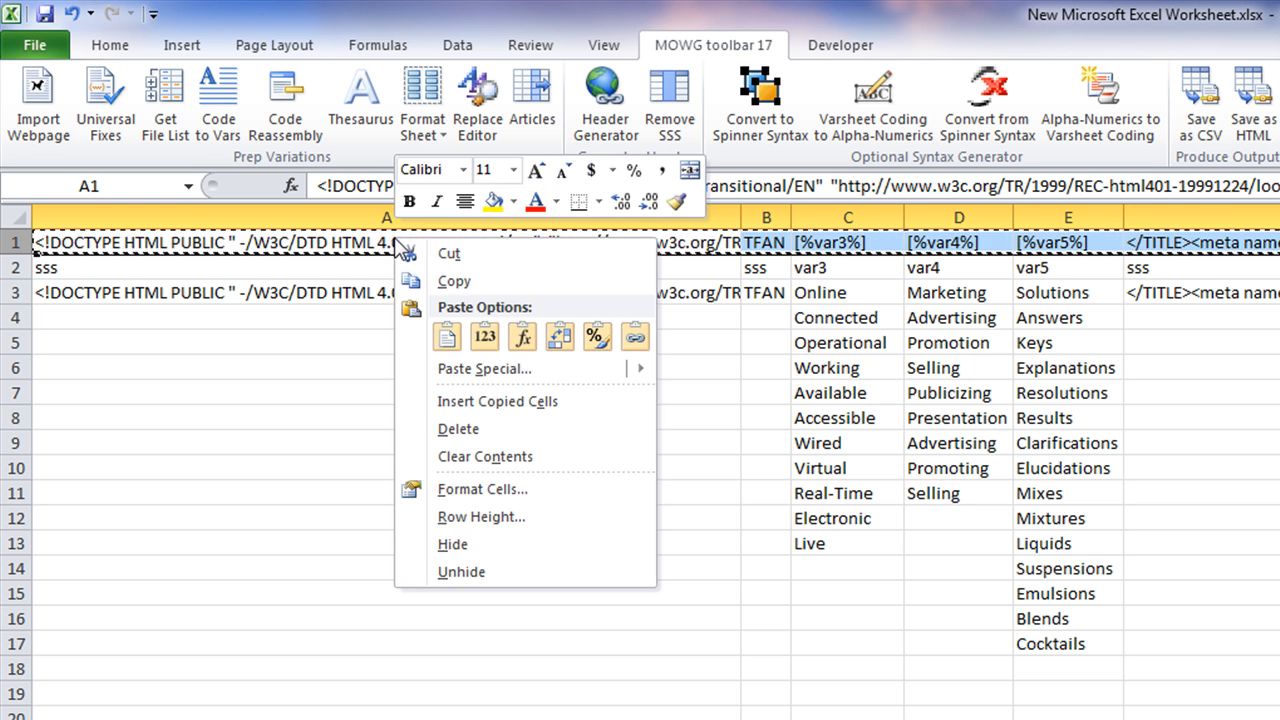
pyautogui.click(445, 283)
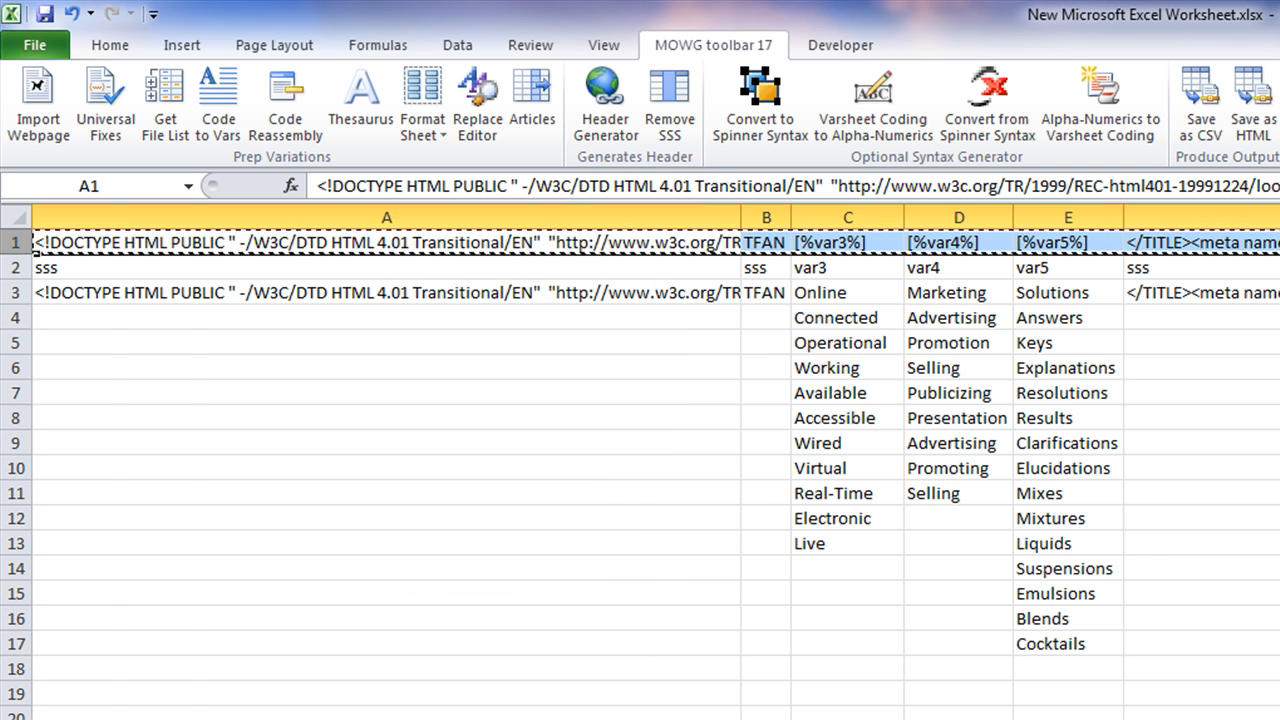
pyautogui.hotkey('ctrl', 'pagedown')
# Paste the copied row into row 1 of the blank sheet and check cells A1 and B1
pyautogui.rightClick(75, 239)
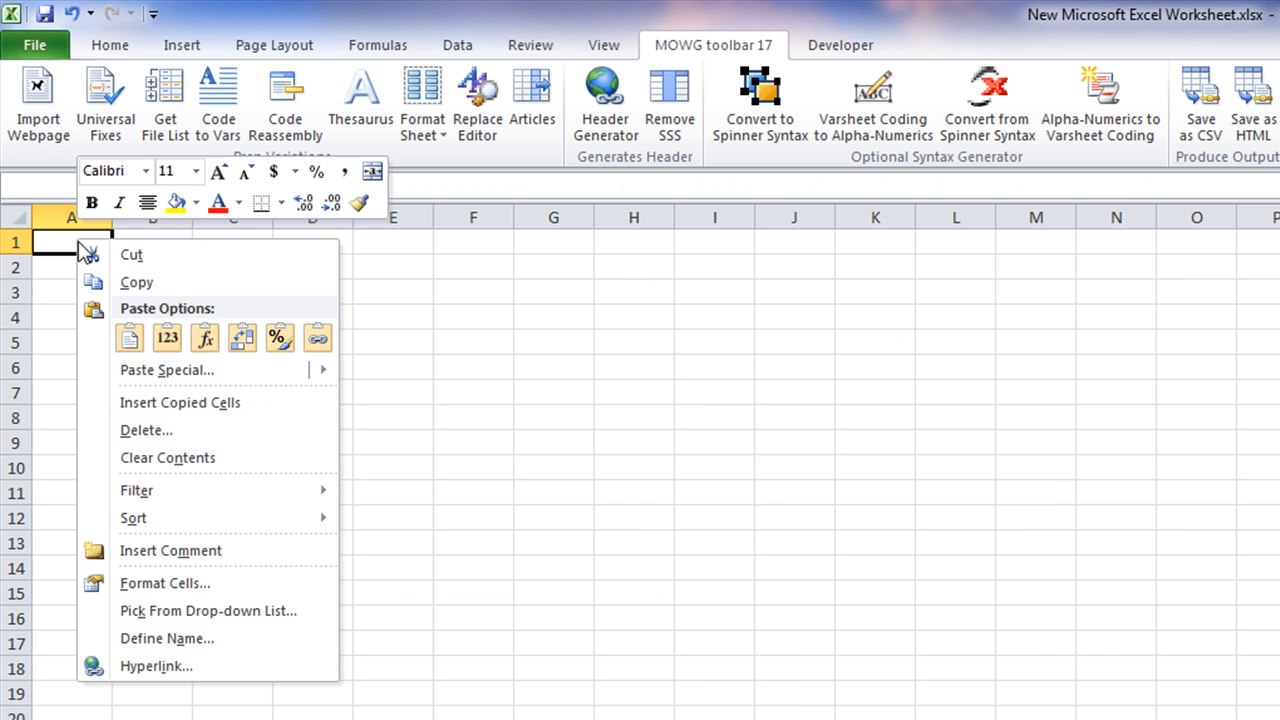
pyautogui.click(130, 336)
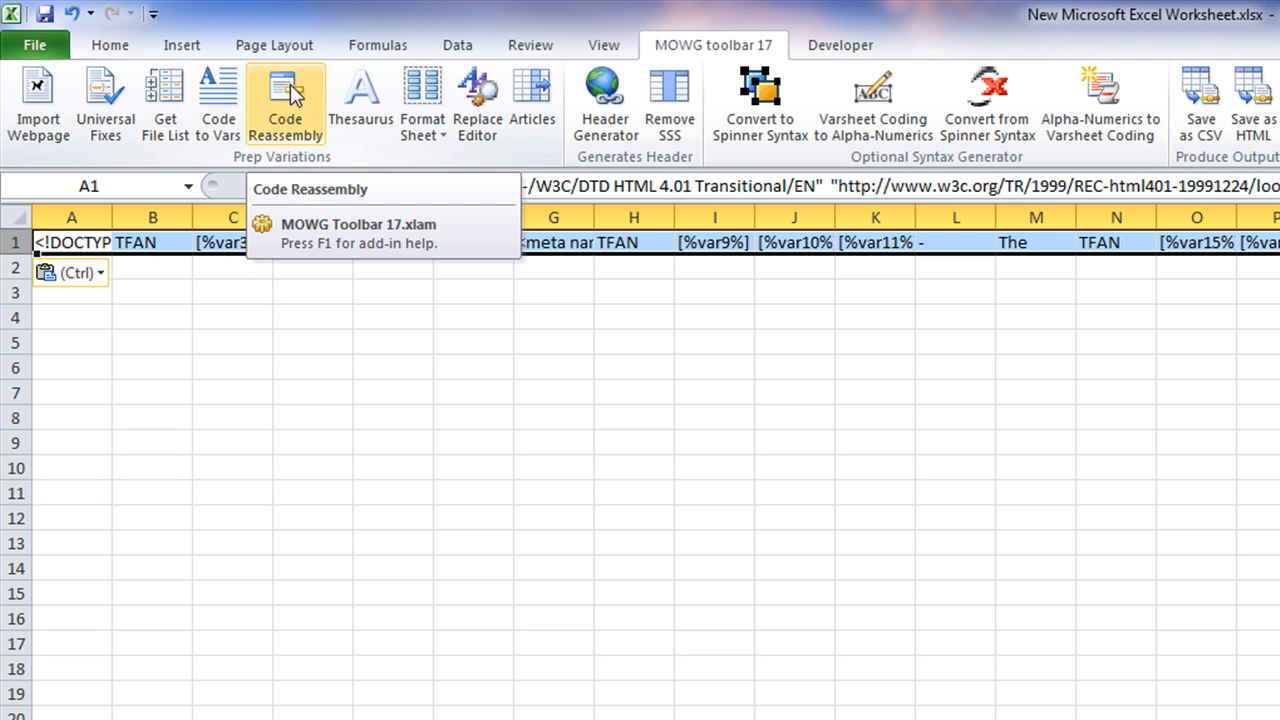
pyautogui.click(158, 243)
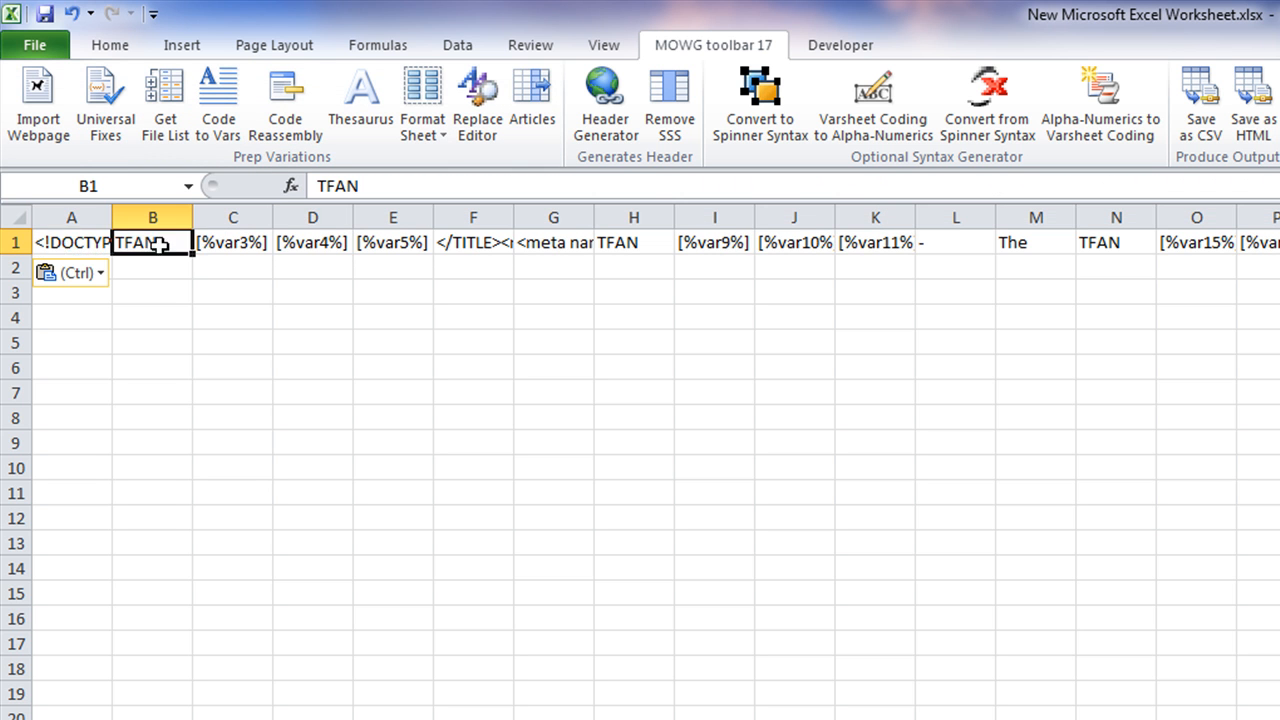
pyautogui.click(68, 242)
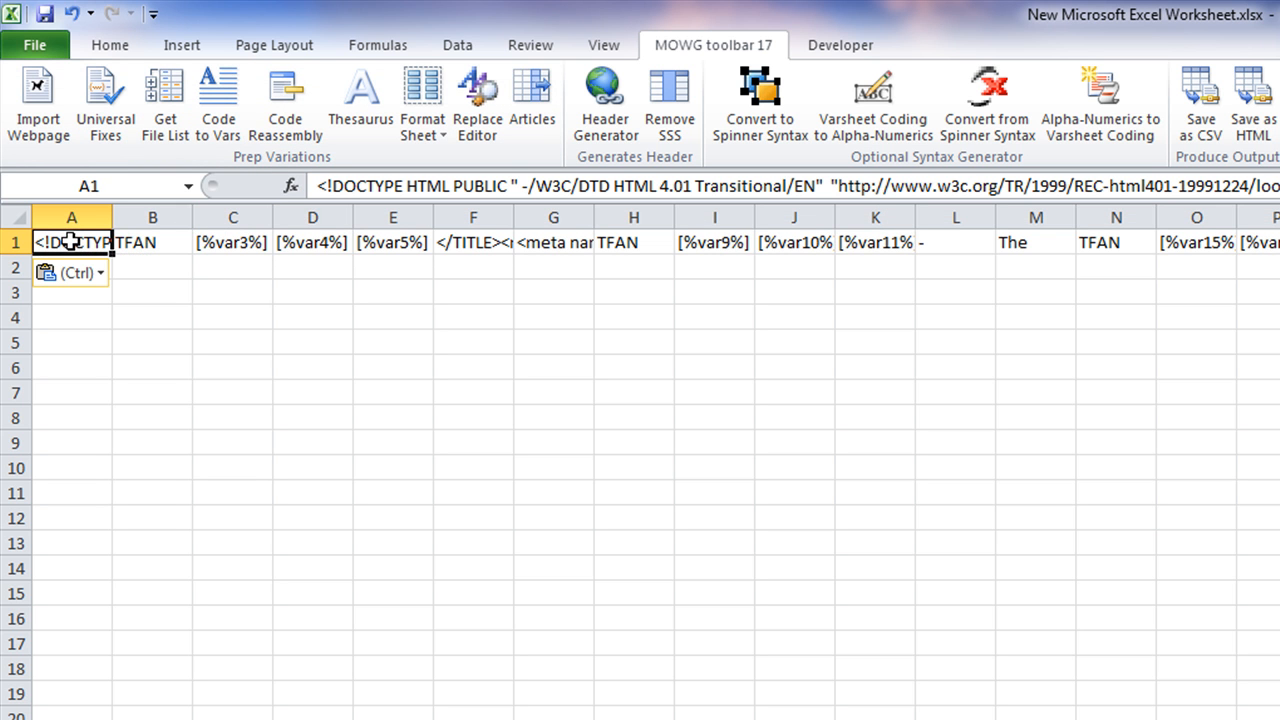
# Join row 1's columns into one HTML line in A1 with Code Reassembly, using no connector
pyautogui.click(14, 243)
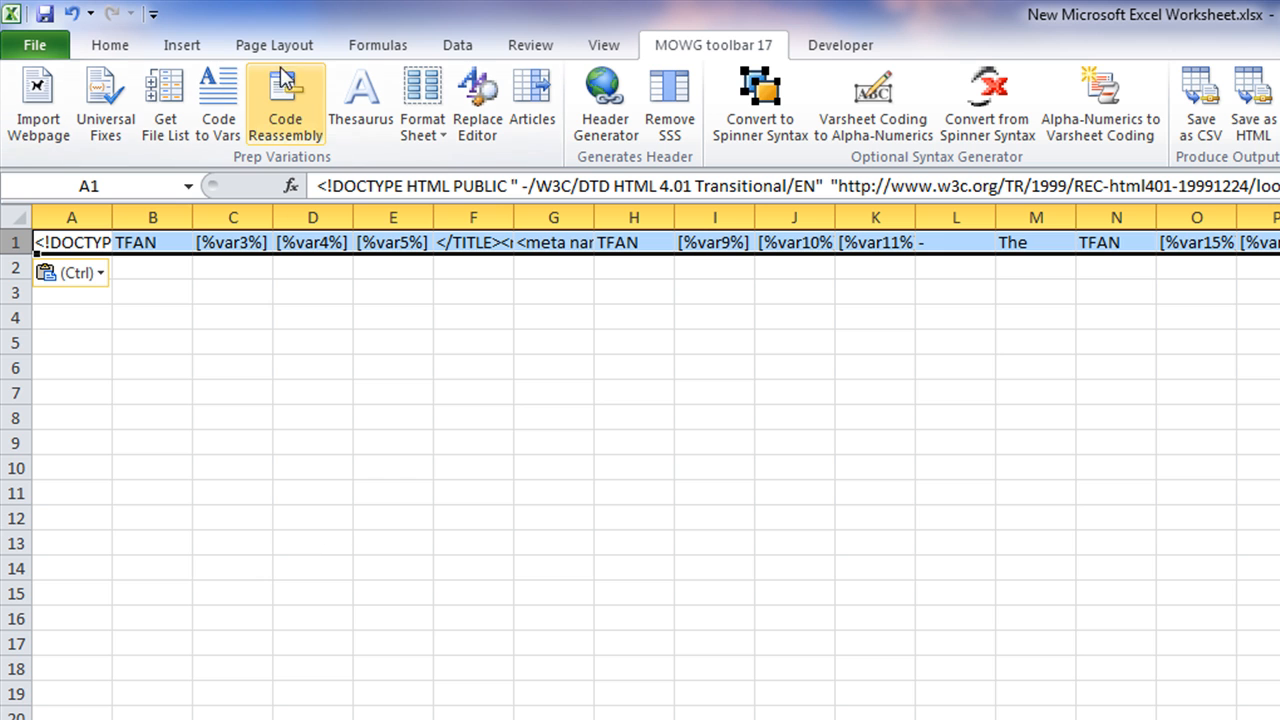
pyautogui.click(285, 100)
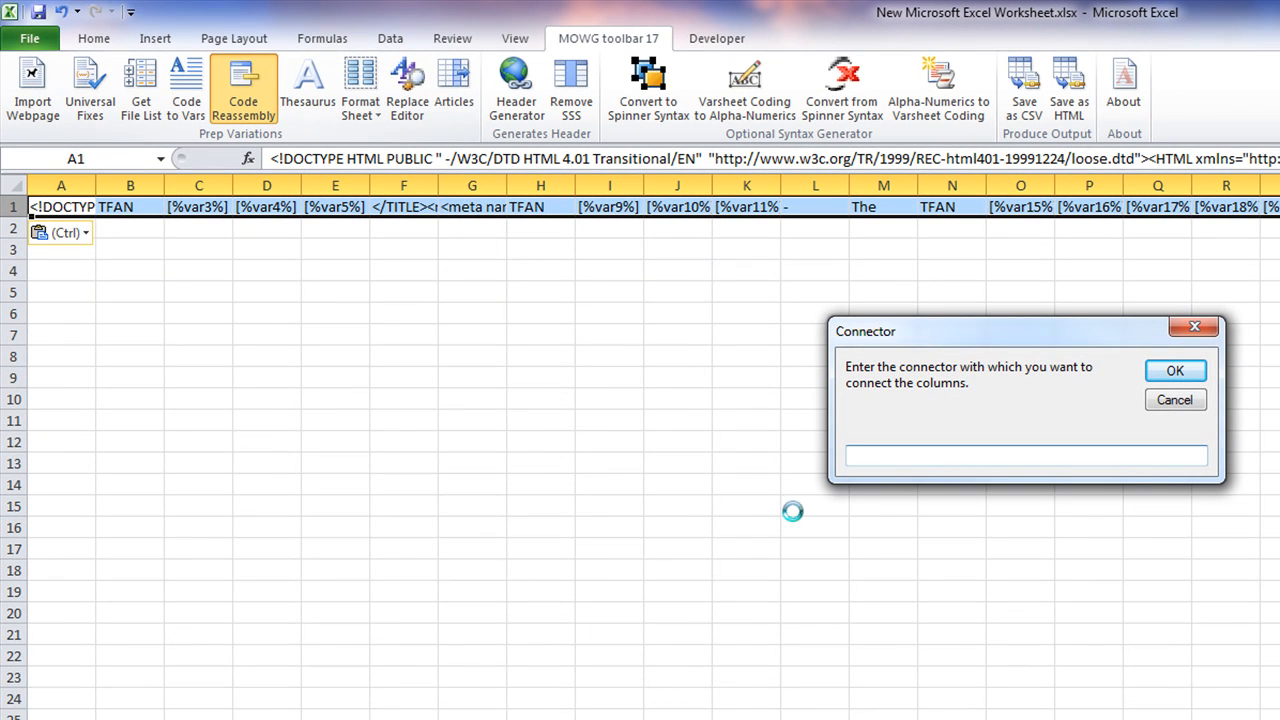
pyautogui.click(1176, 372)
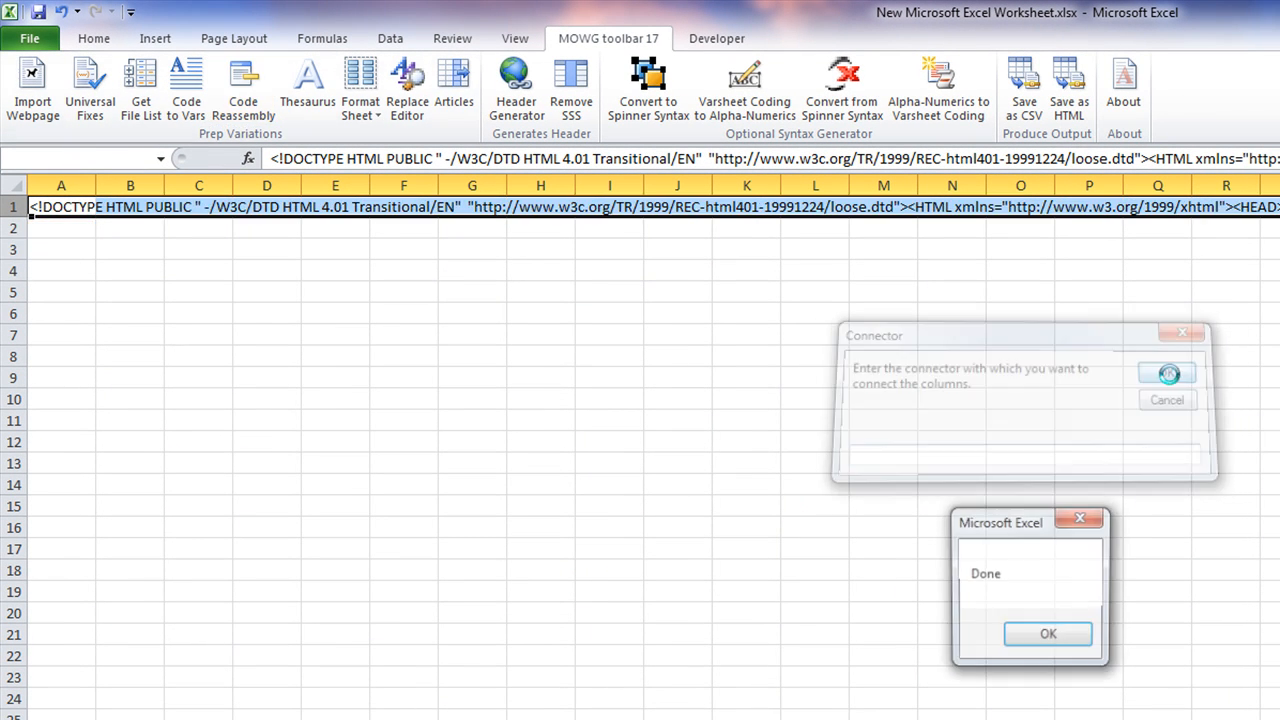
pyautogui.click(1055, 637)
pyautogui.click(348, 397)
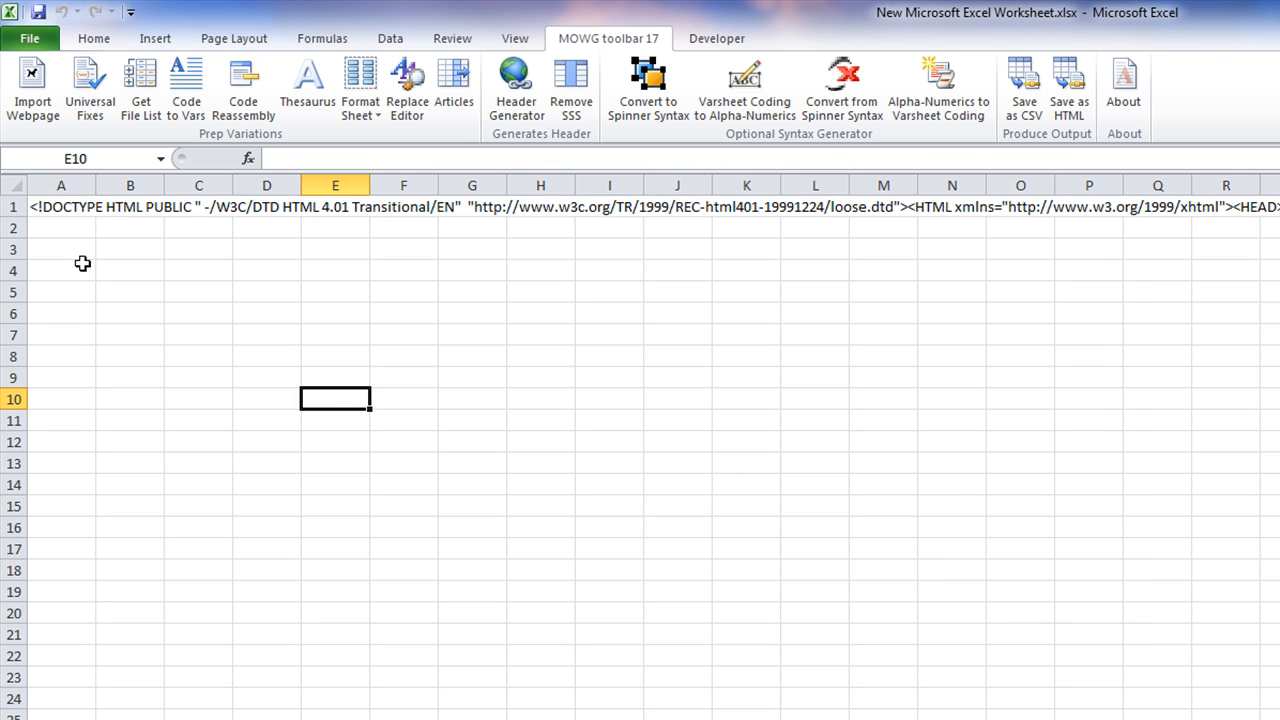
pyautogui.click(68, 204)
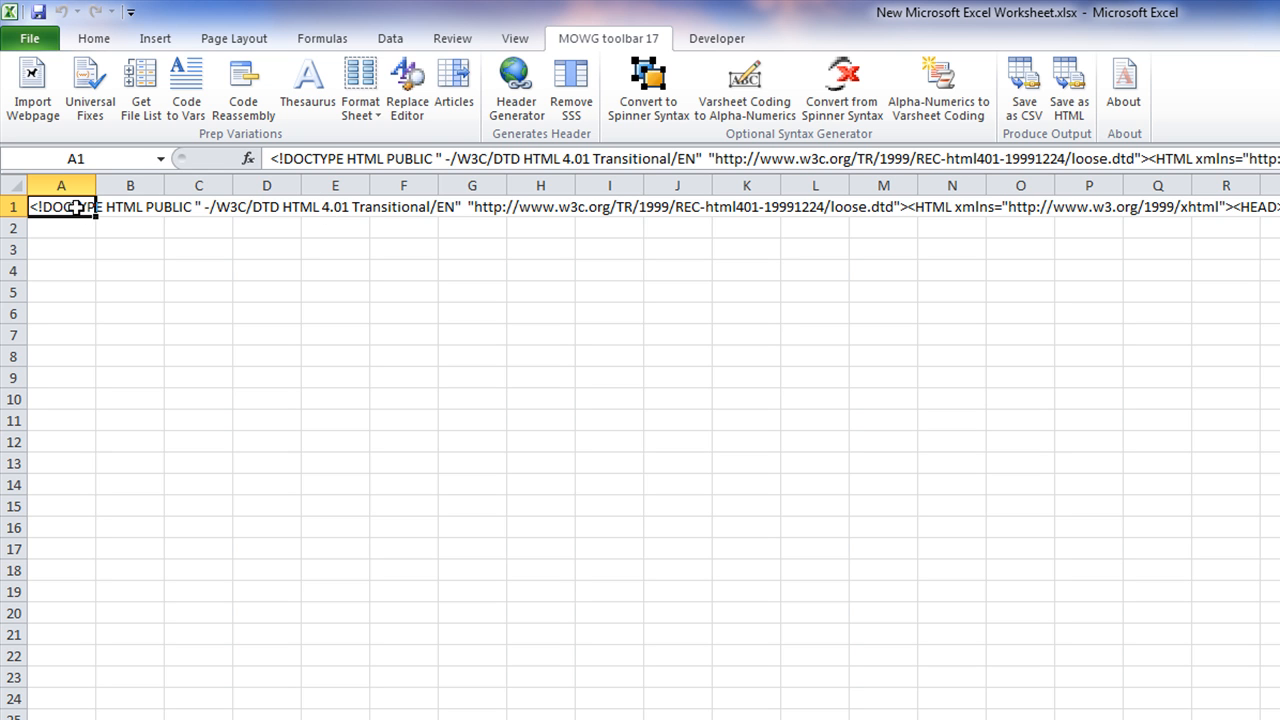
# Apply the Replace Editor replacements across the sheet
pyautogui.click(407, 104)
pyautogui.click(1025, 711)
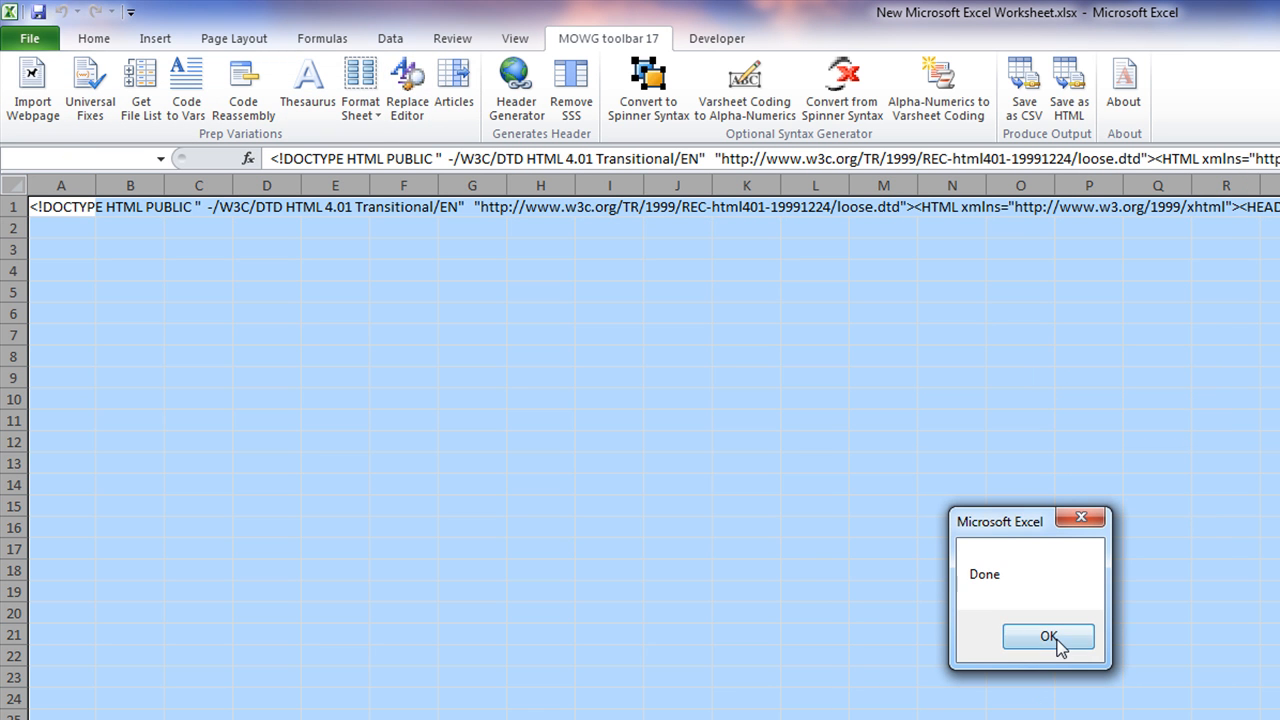
pyautogui.click(1055, 638)
pyautogui.click(857, 400)
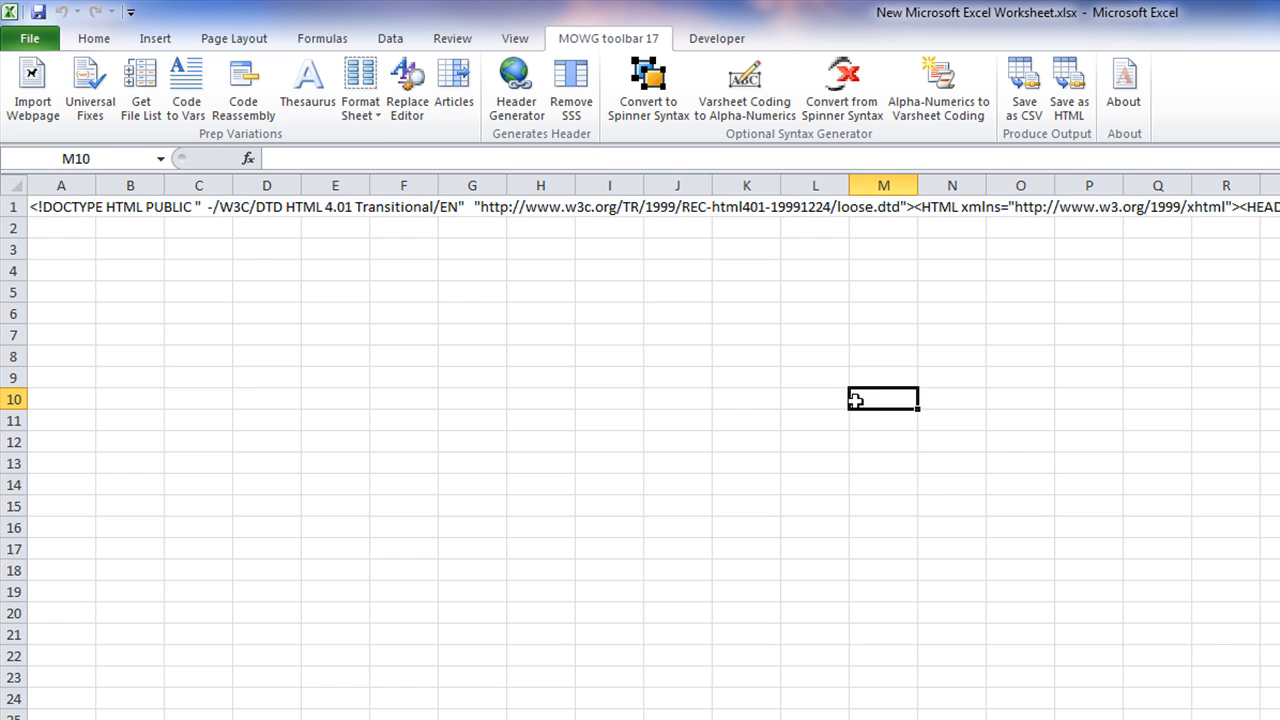
pyautogui.click(66, 208)
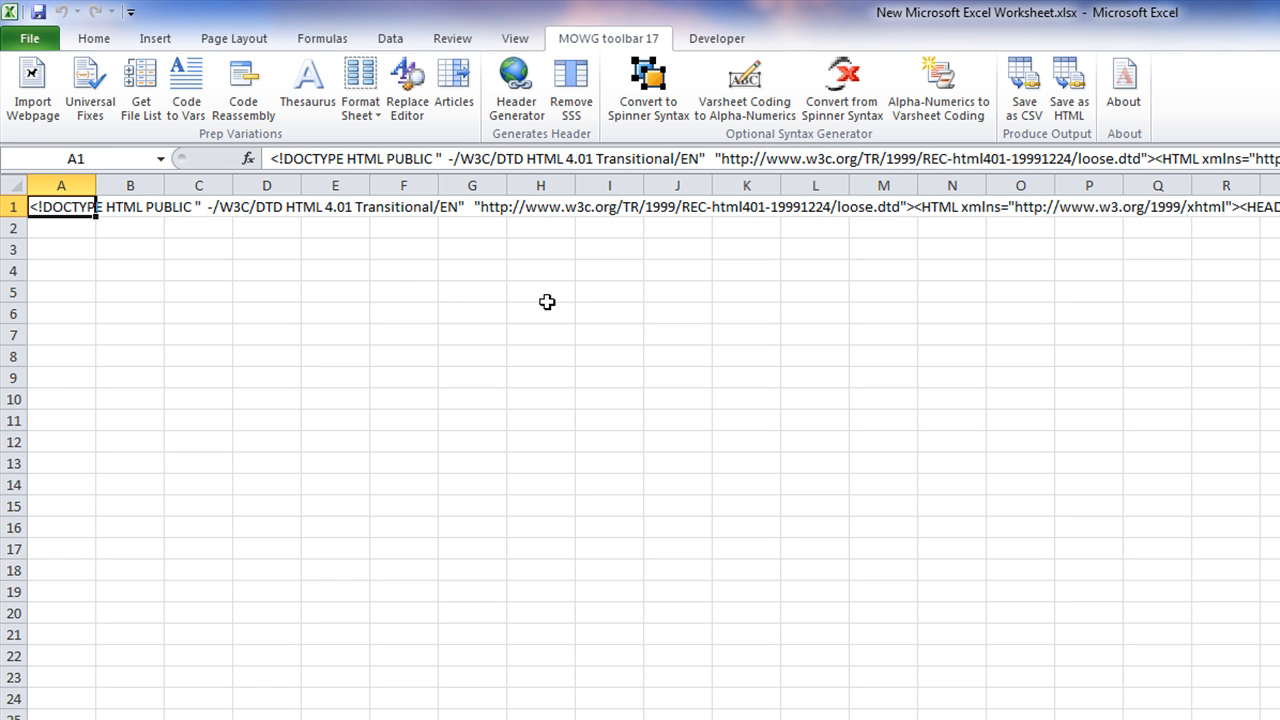
# Save the sheet as HTML, overwriting the existing index.html
pyautogui.click(1072, 100)
pyautogui.click(1100, 648)
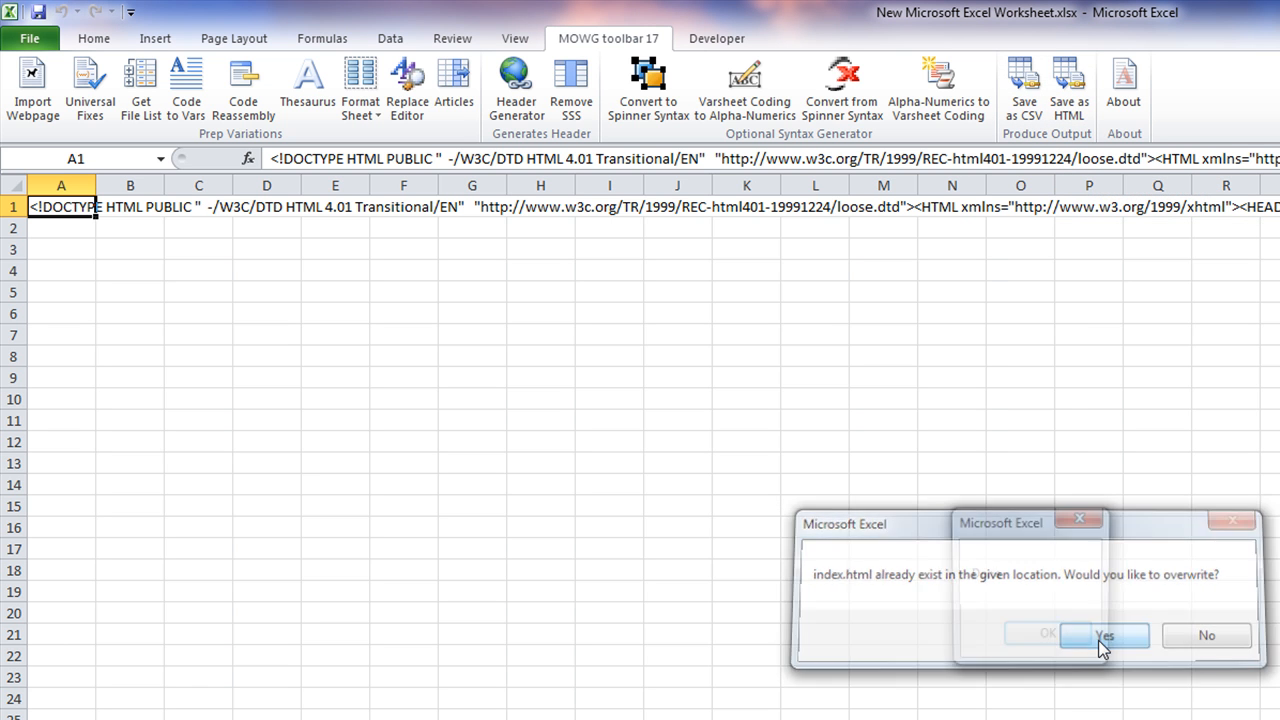
pyautogui.click(1078, 637)
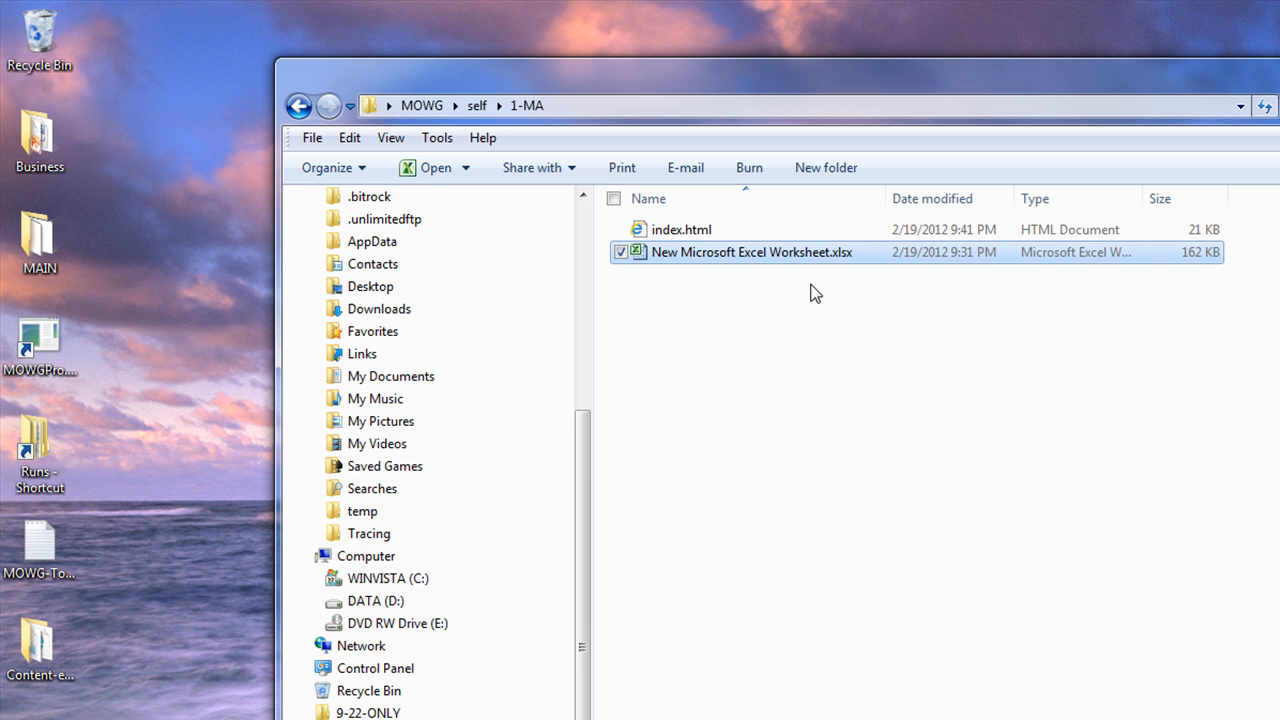
# Open index.html in Internet Explorer to view the TFAN page with its [%varN%] placeholders
pyautogui.doubleClick(689, 246)
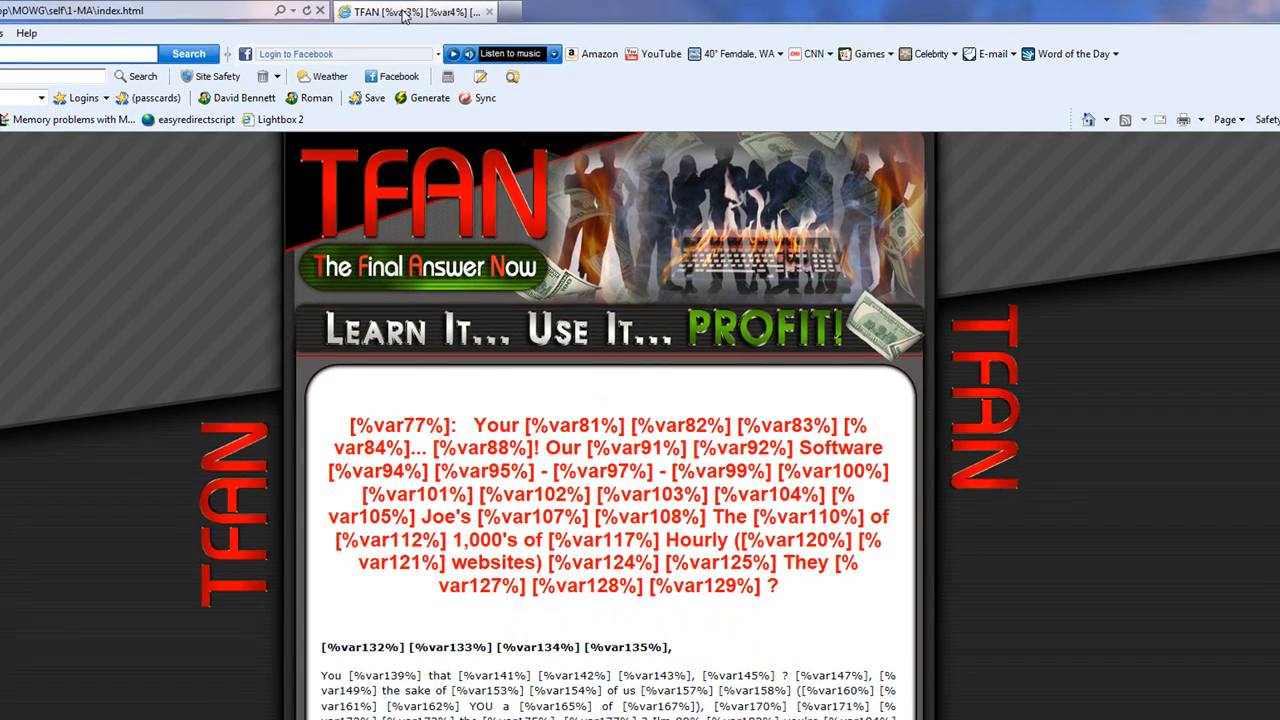
pyautogui.rightClick(177, 250)
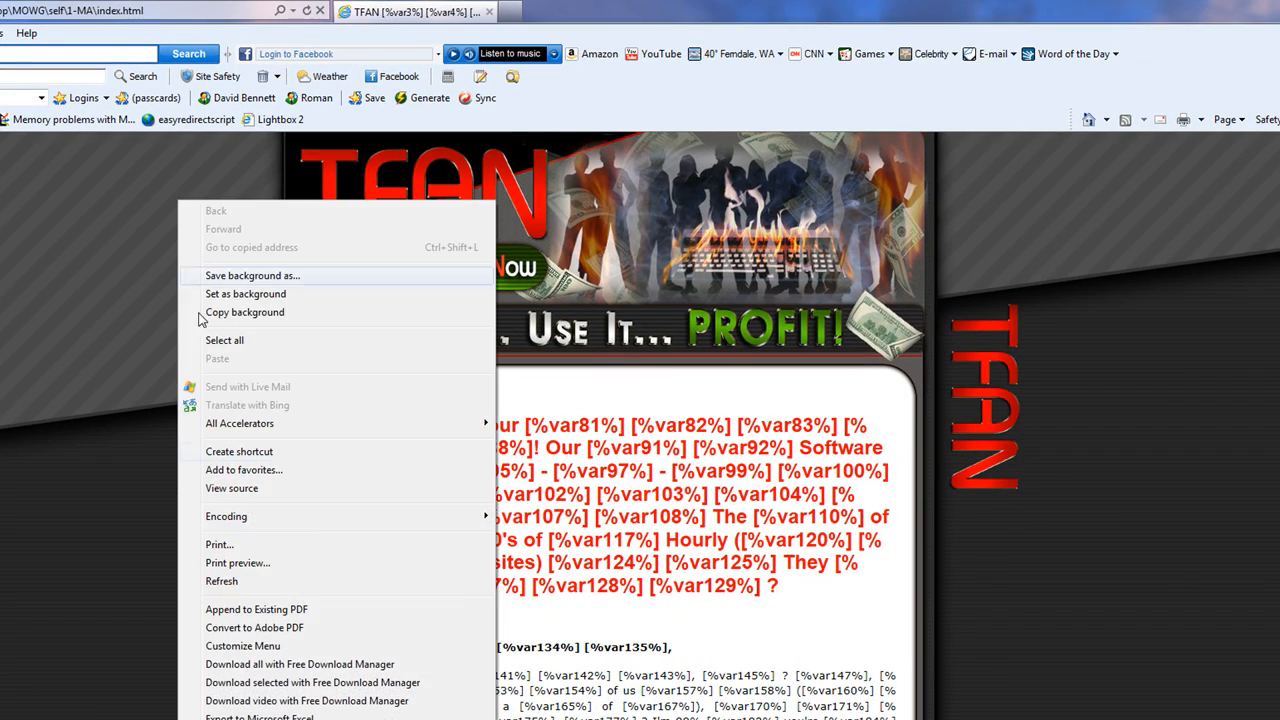
pyautogui.click(269, 486)
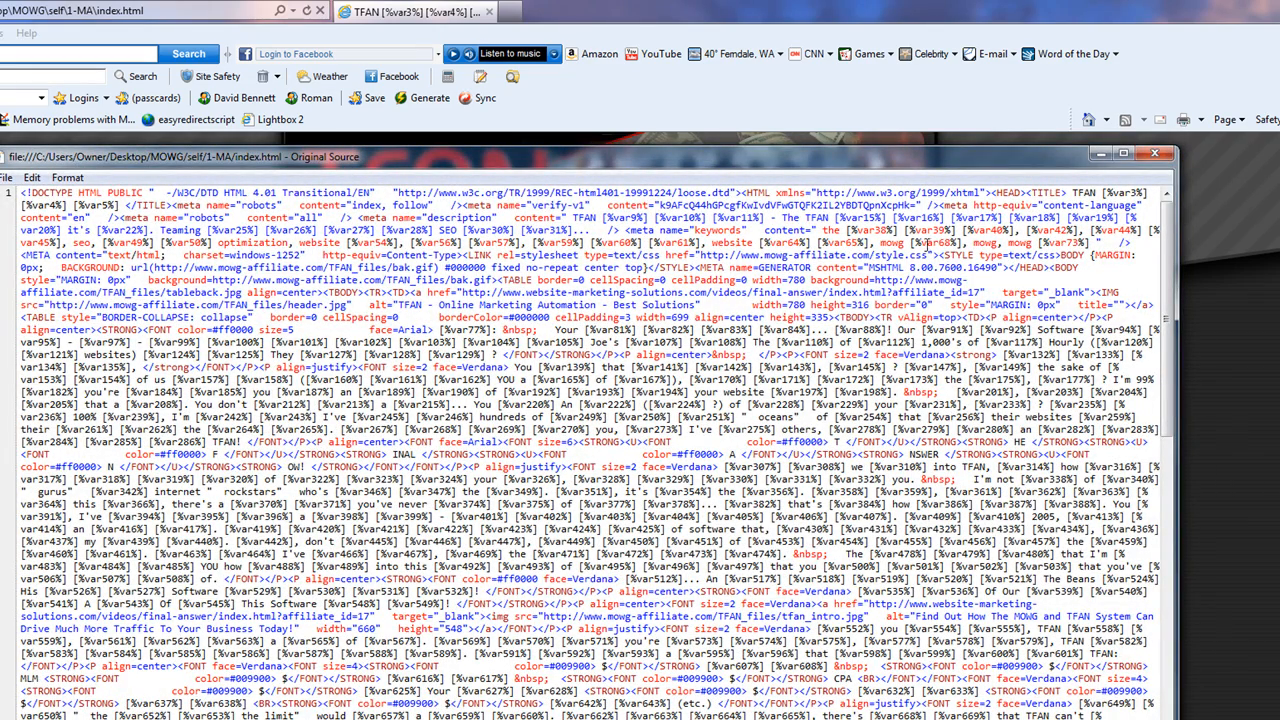
pyautogui.moveTo(513, 220); pyautogui.dragTo(428, 217)
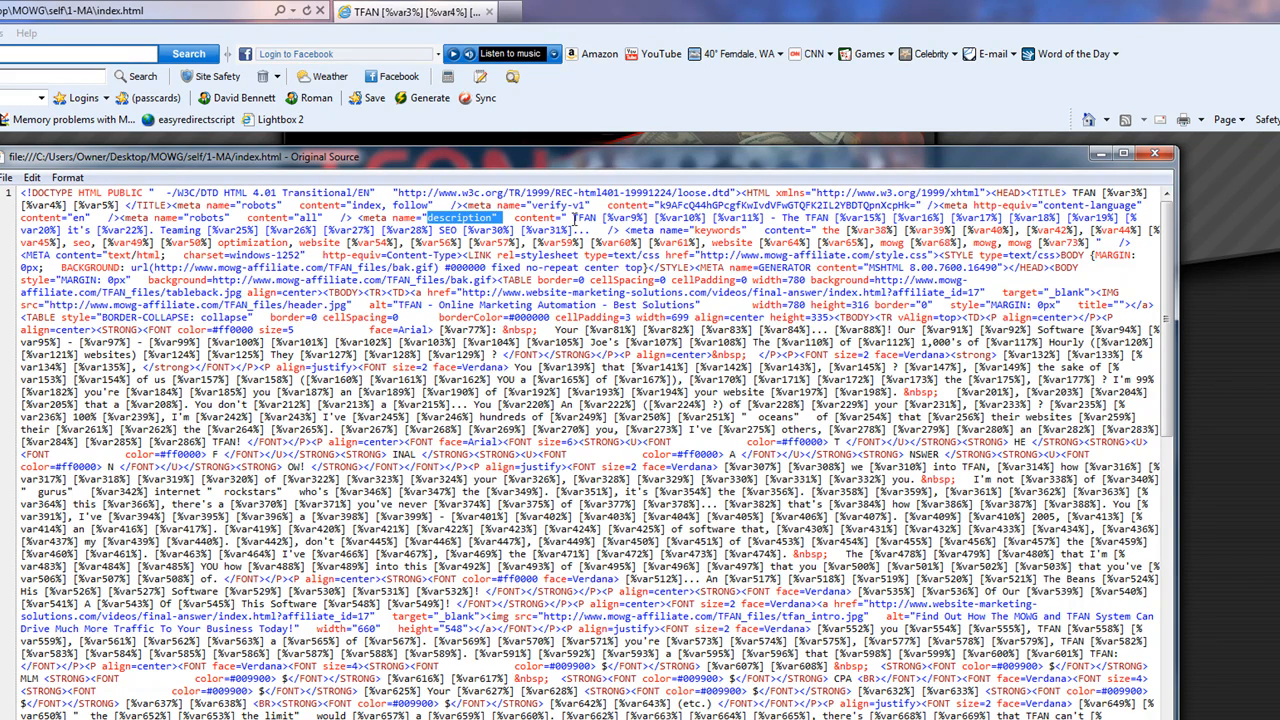
pyautogui.moveTo(568, 217); pyautogui.dragTo(597, 232)
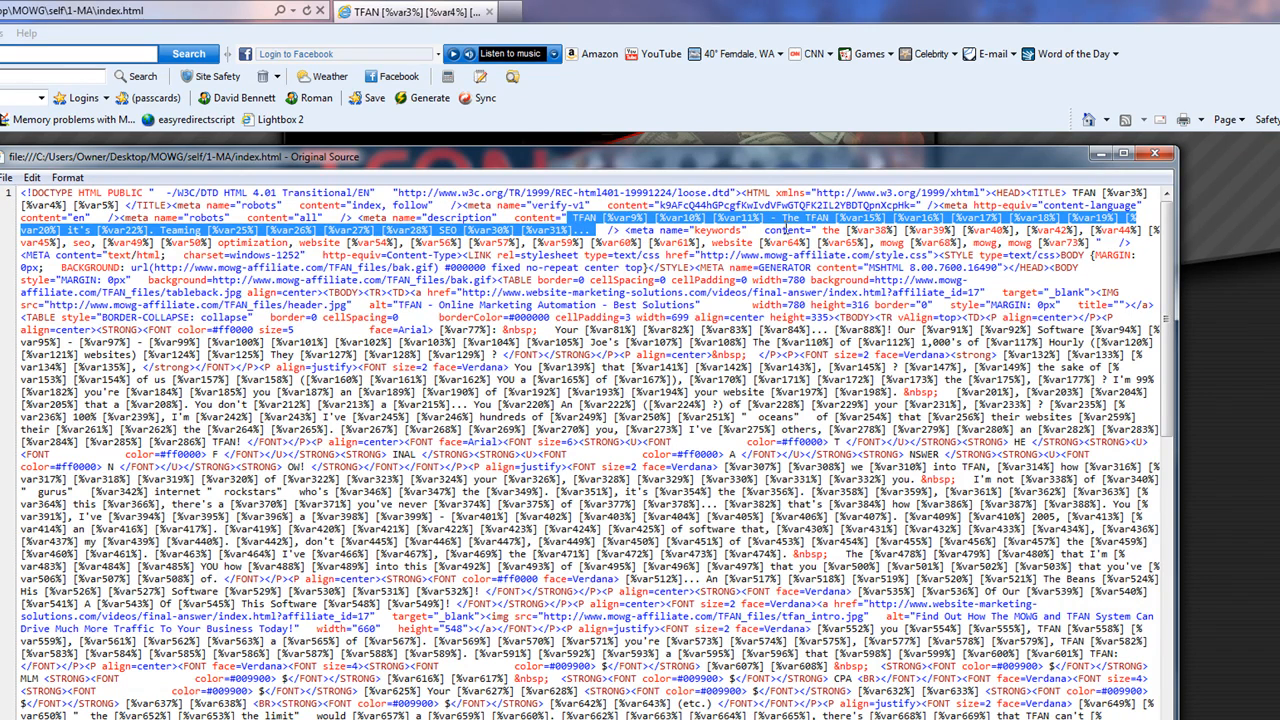
pyautogui.moveTo(821, 231); pyautogui.dragTo(1093, 243)
pyautogui.click(888, 417)
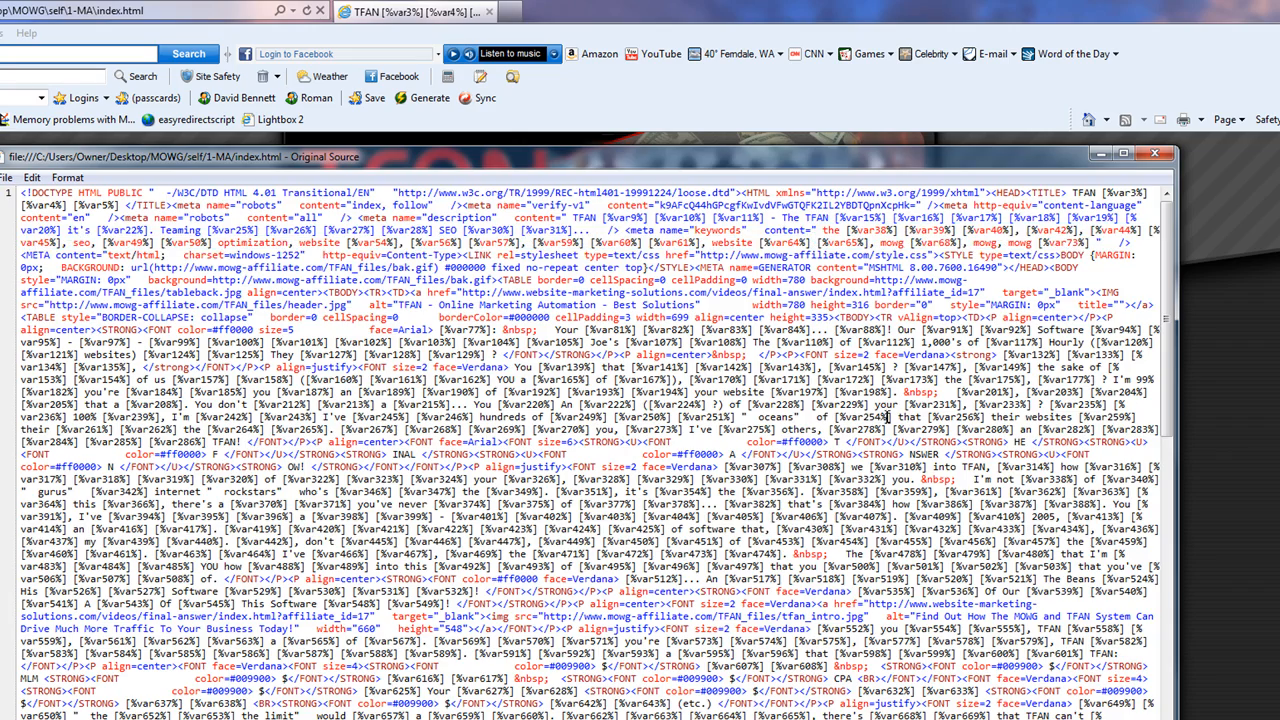
pyautogui.scroll(-2, 795, 452)
pyautogui.scroll(2, 795, 450)
pyautogui.click(1155, 152)
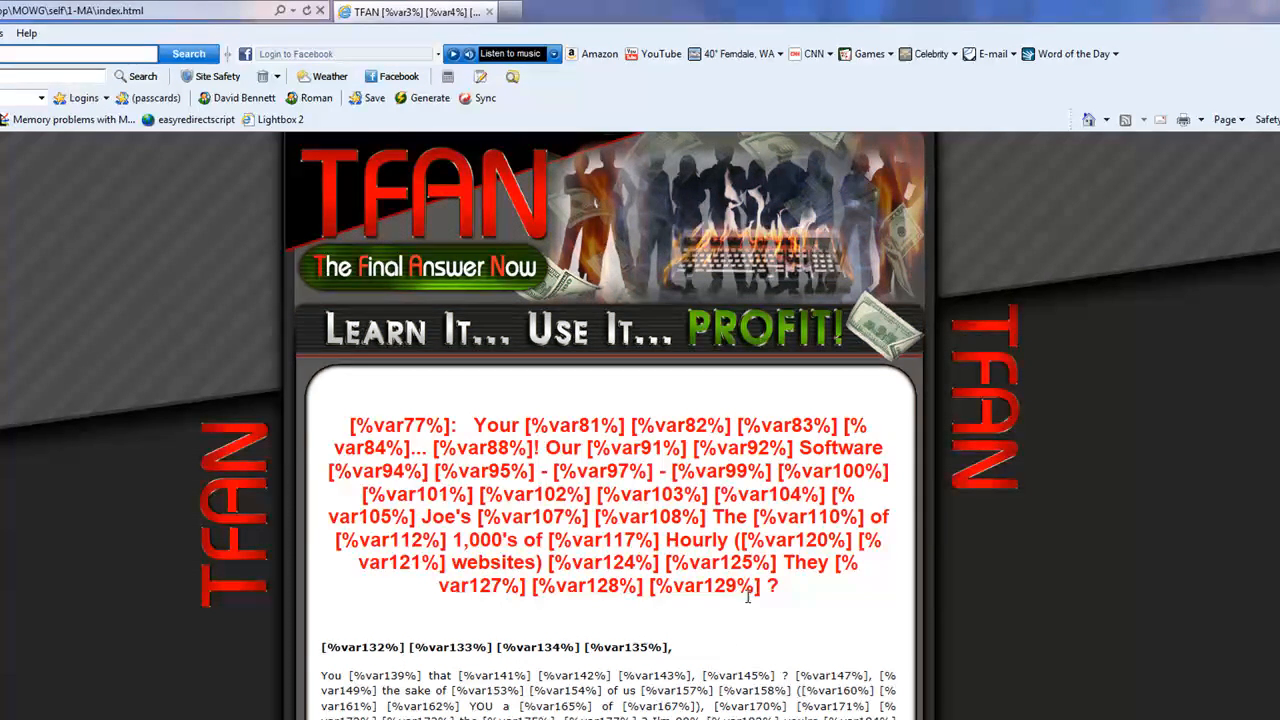
# Inspect the stray ? characters in the red heading and body paragraph, then return to index.html in the folder
pyautogui.scroll(-3, 736, 486)
pyautogui.moveTo(780, 273); pyautogui.dragTo(766, 271)
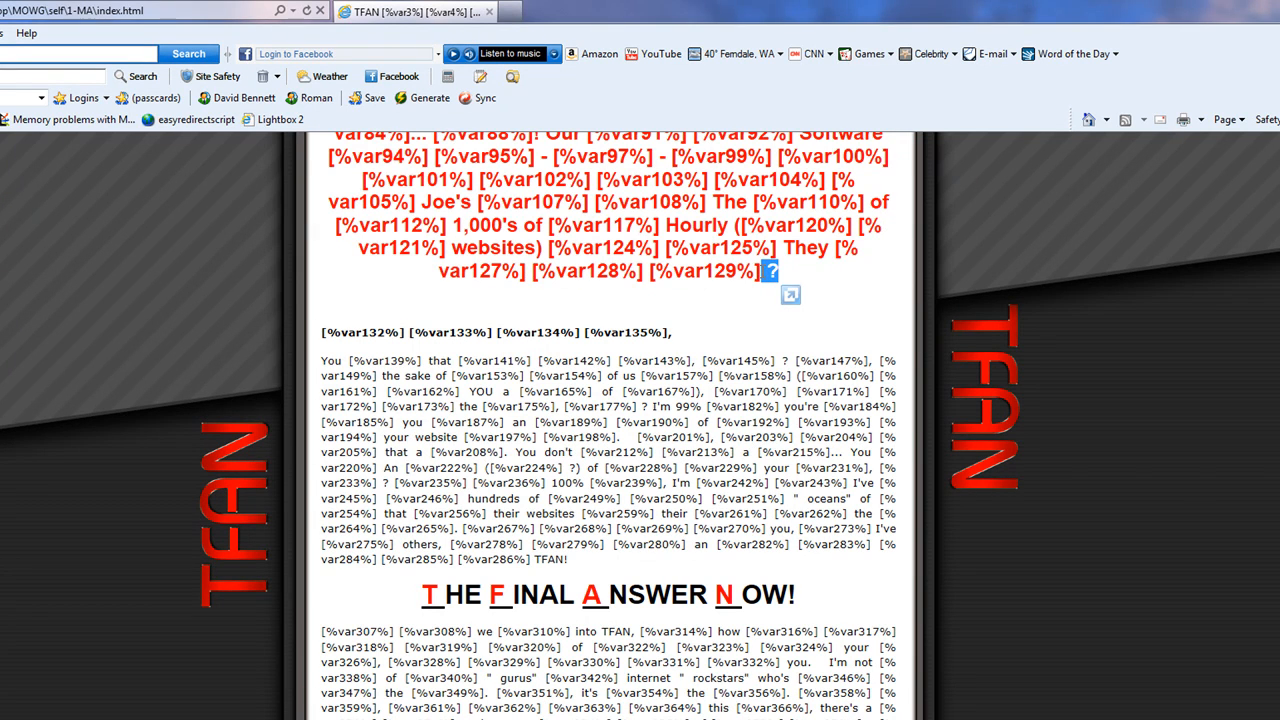
pyautogui.doubleClick(575, 467)
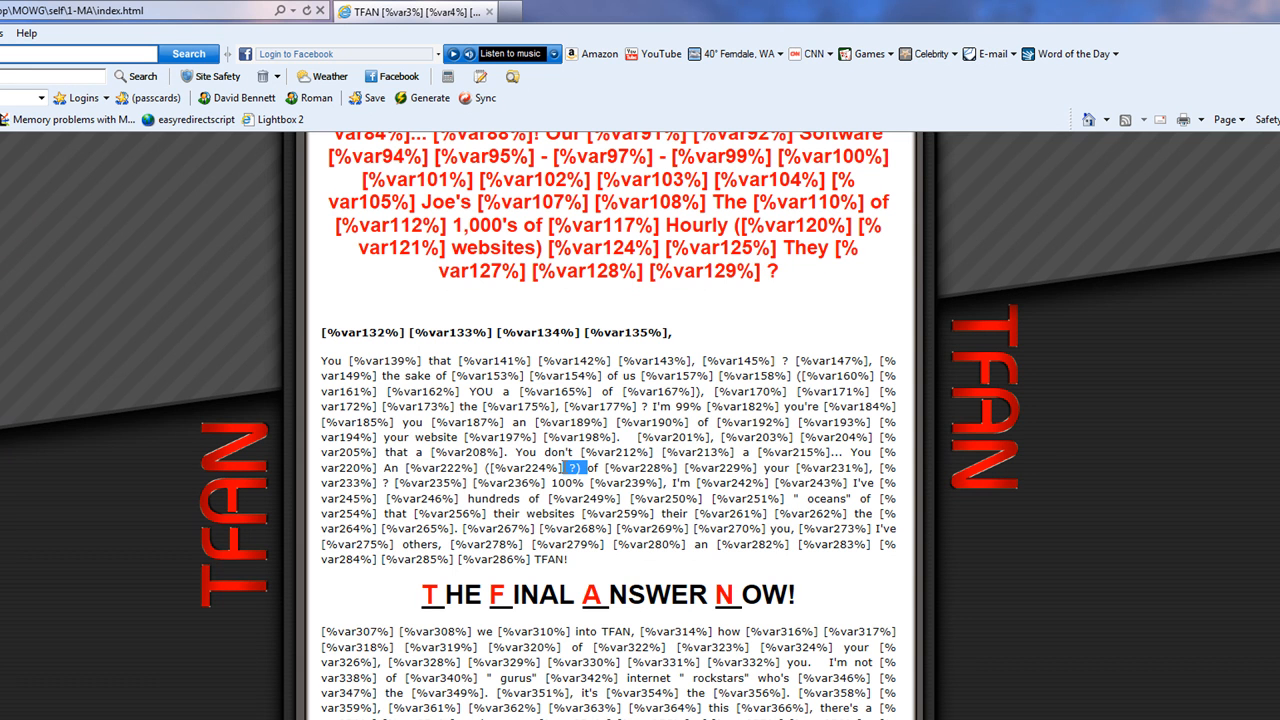
pyautogui.click(620, 570)
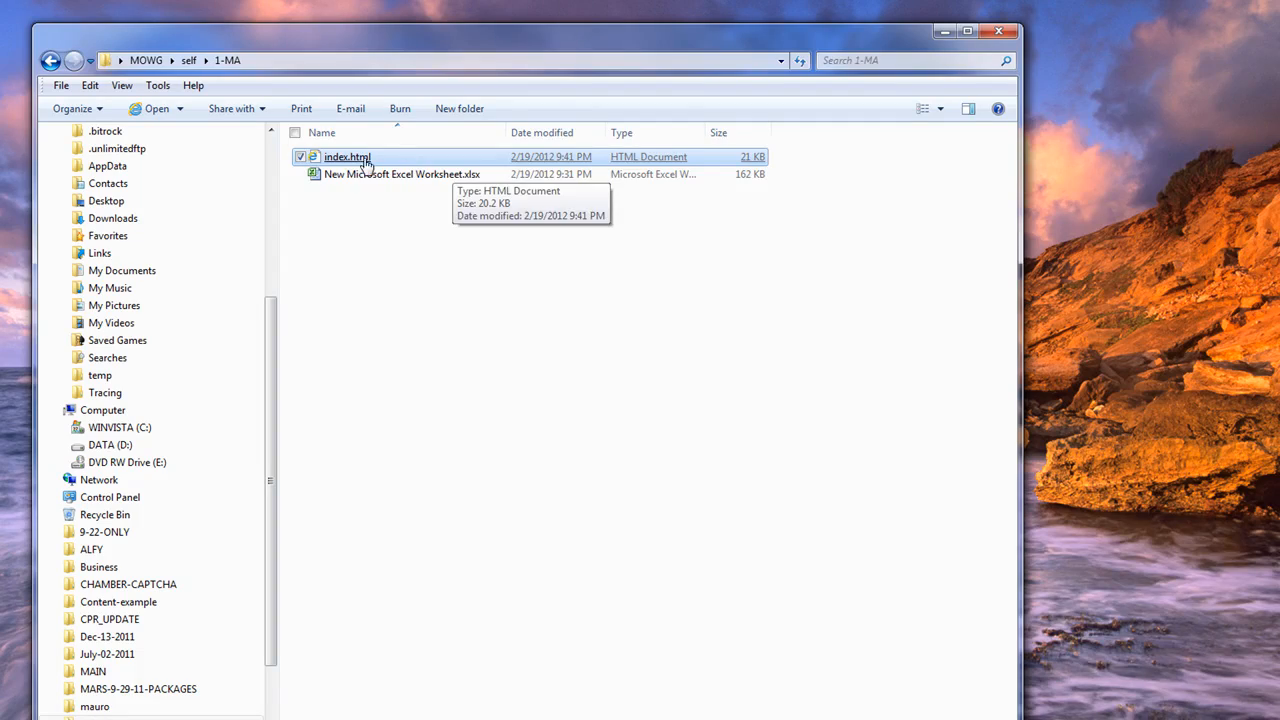
pyautogui.rightClick(360, 159)
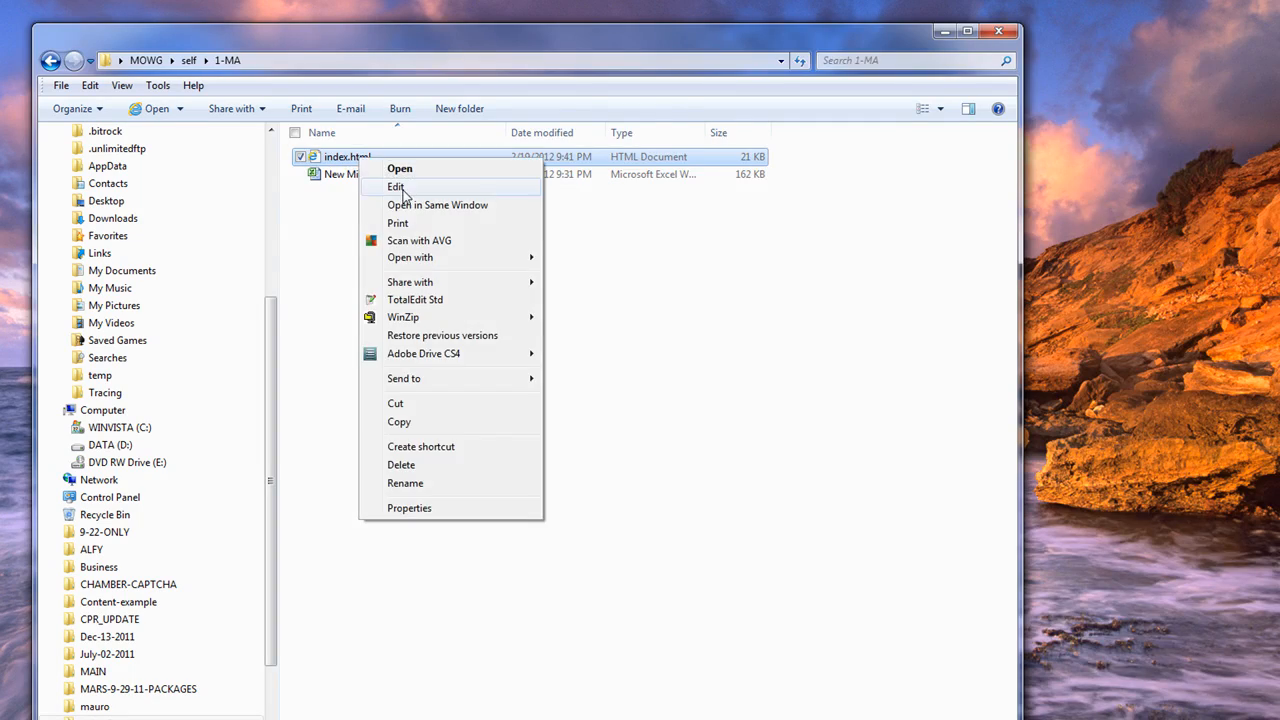
# In Notepad, remove the spaces before question marks throughout index.html and save the file
pyautogui.click(396, 187)
pyautogui.click(331, 84)
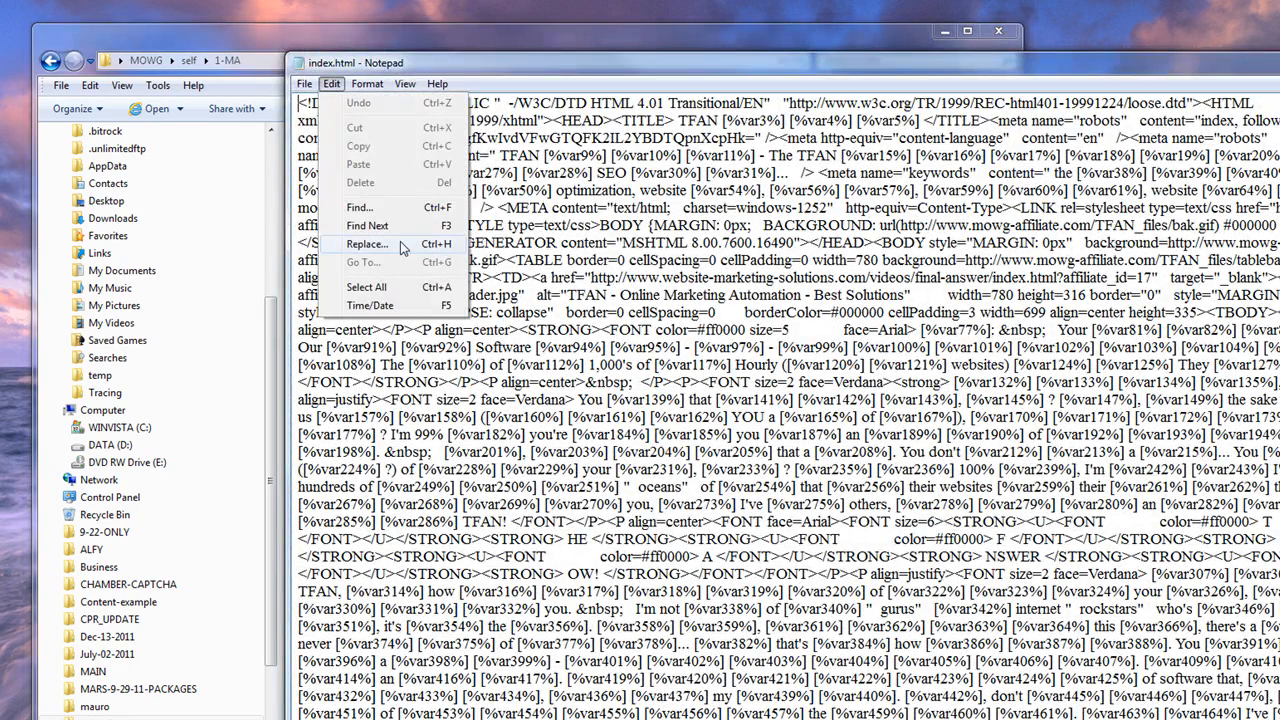
pyautogui.click(367, 244)
pyautogui.write('?')
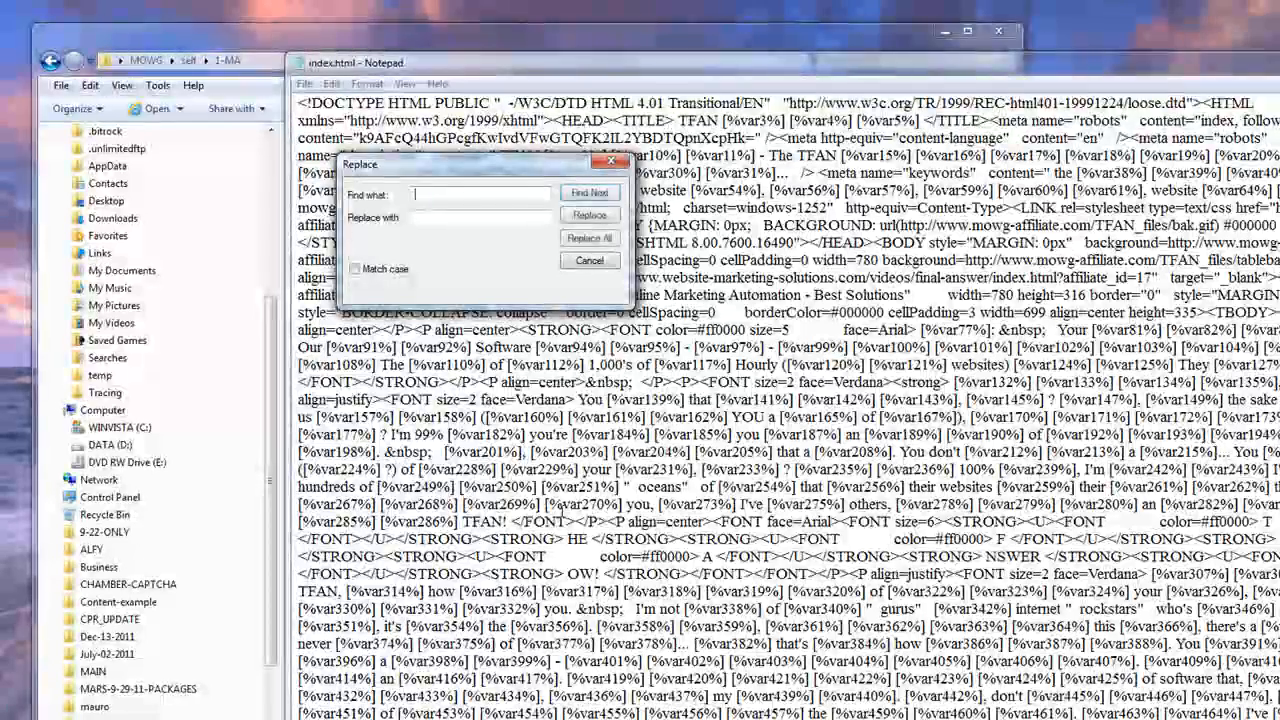
pyautogui.press('Tab')
pyautogui.write('?')
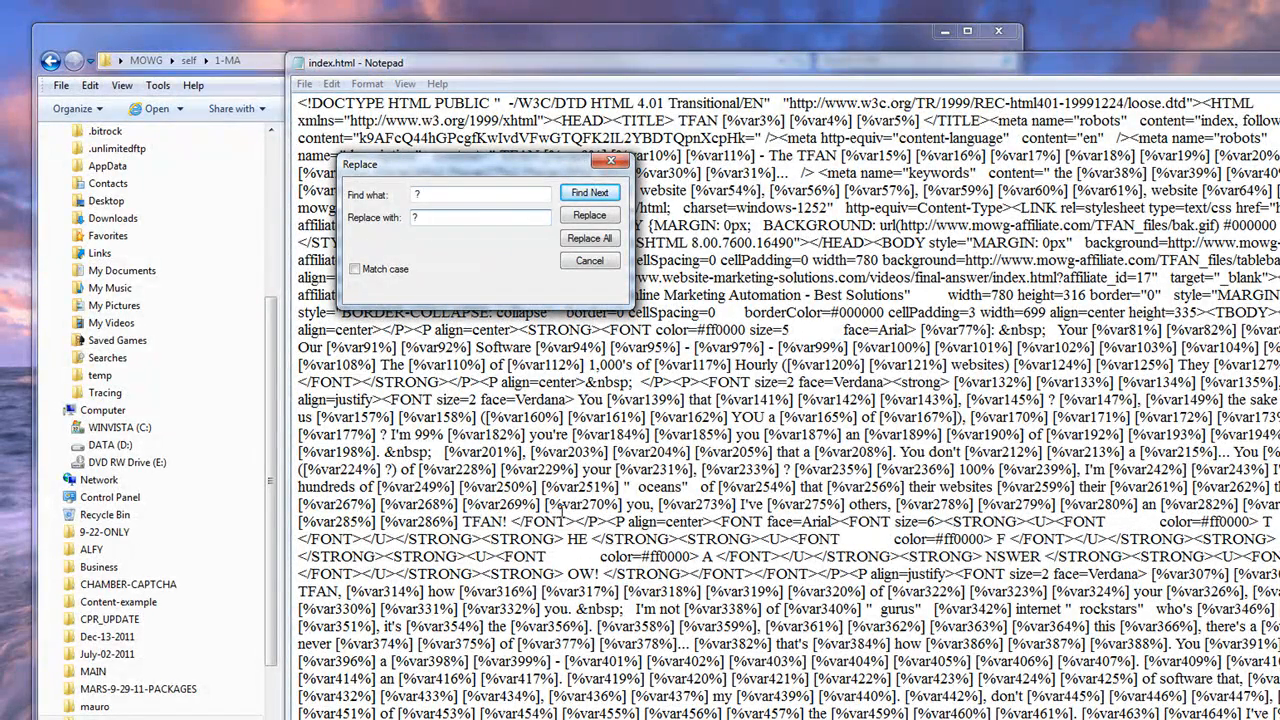
pyautogui.click(589, 238)
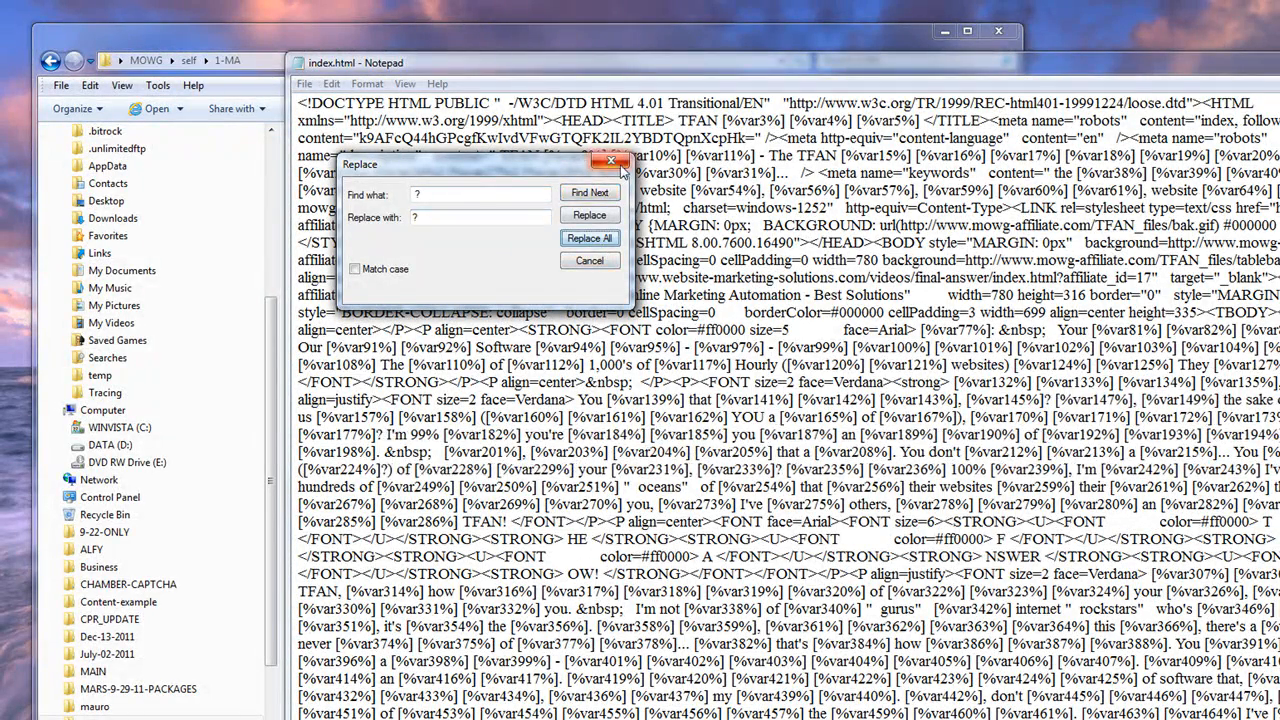
pyautogui.click(614, 162)
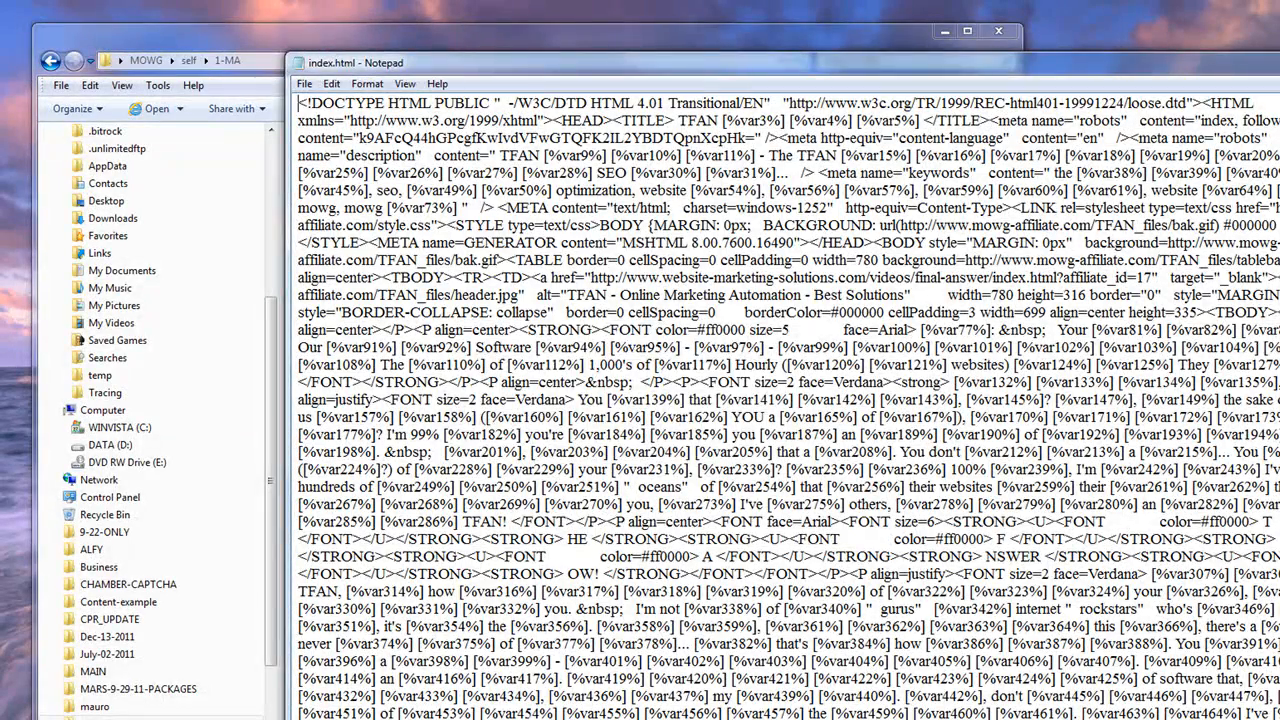
pyautogui.hotkey('alt', 'F4')
pyautogui.click(580, 432)
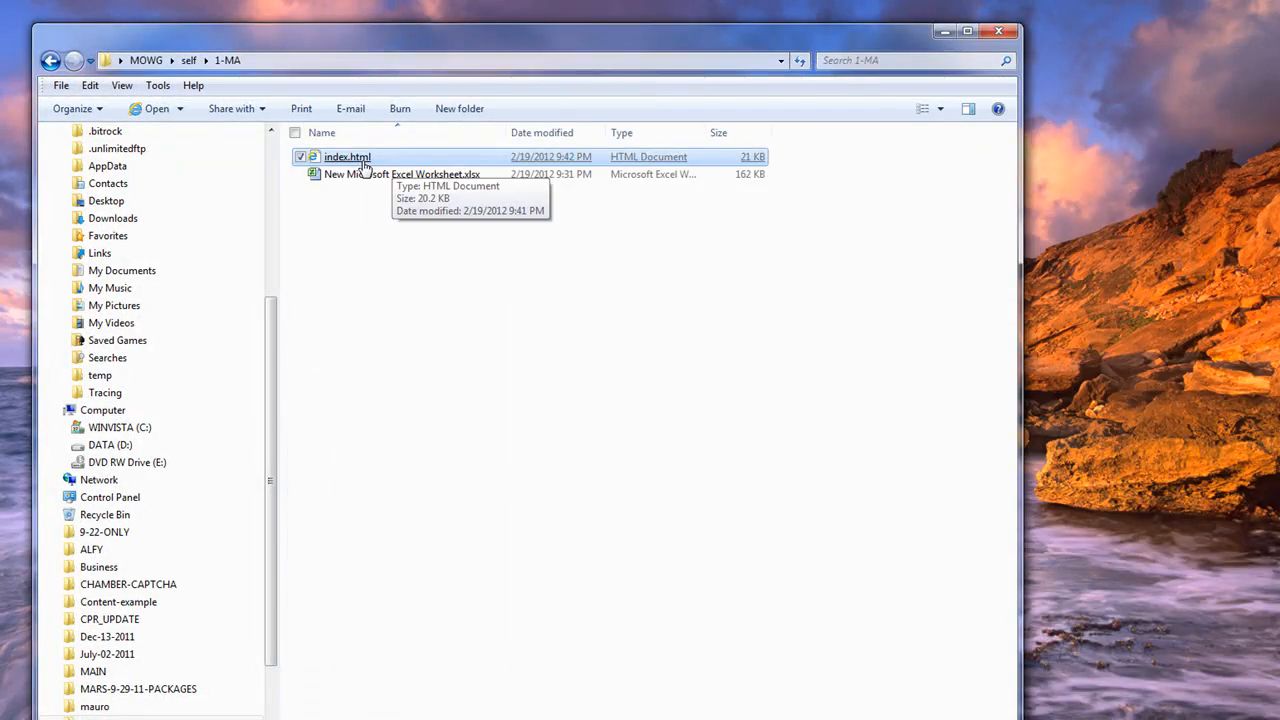
# Open index.html in Internet Explorer and check the question mark after [%var129%]
pyautogui.doubleClick(362, 160)
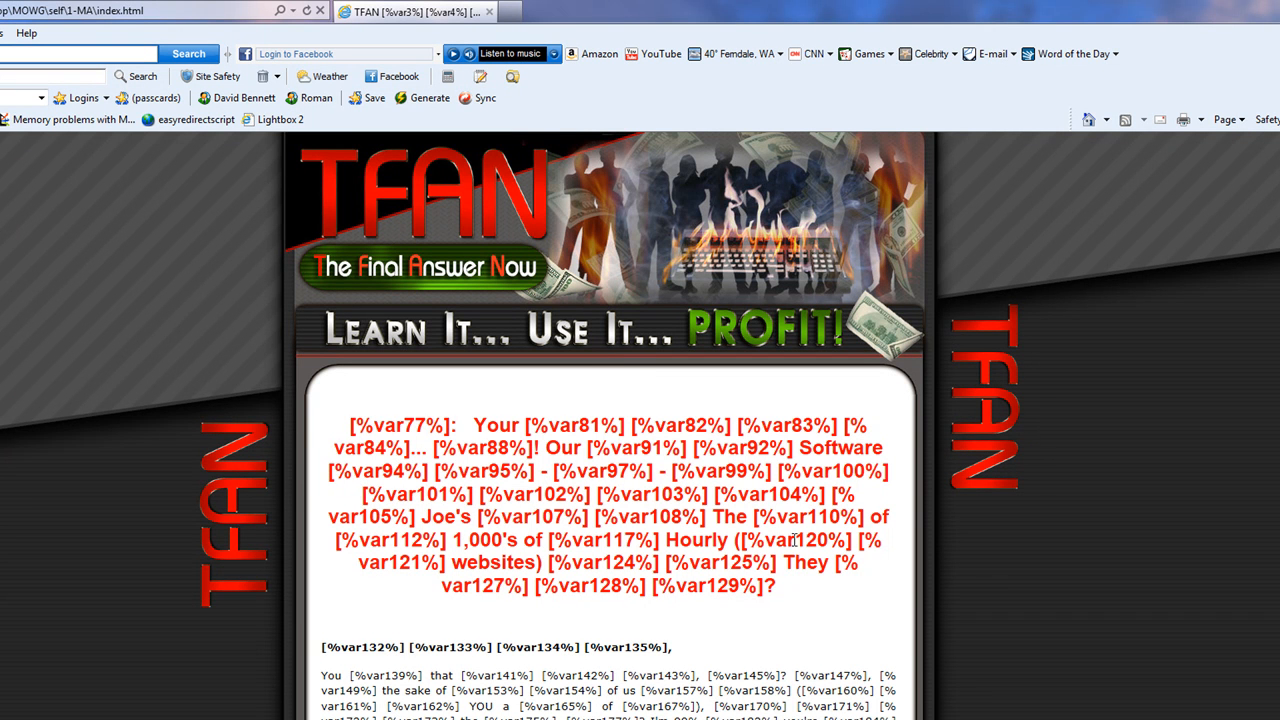
pyautogui.moveTo(778, 590); pyautogui.dragTo(763, 588)
pyautogui.scroll(-3, 785, 488)
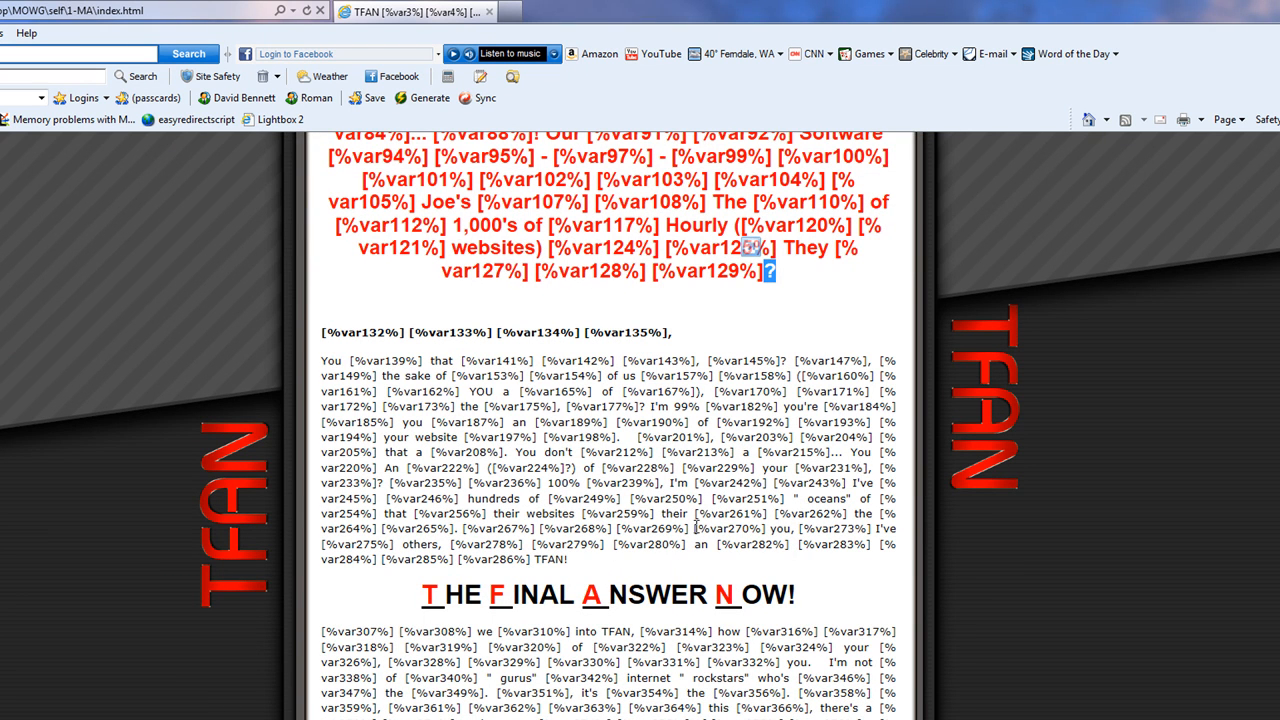
pyautogui.moveTo(810, 507); pyautogui.dragTo(800, 500)
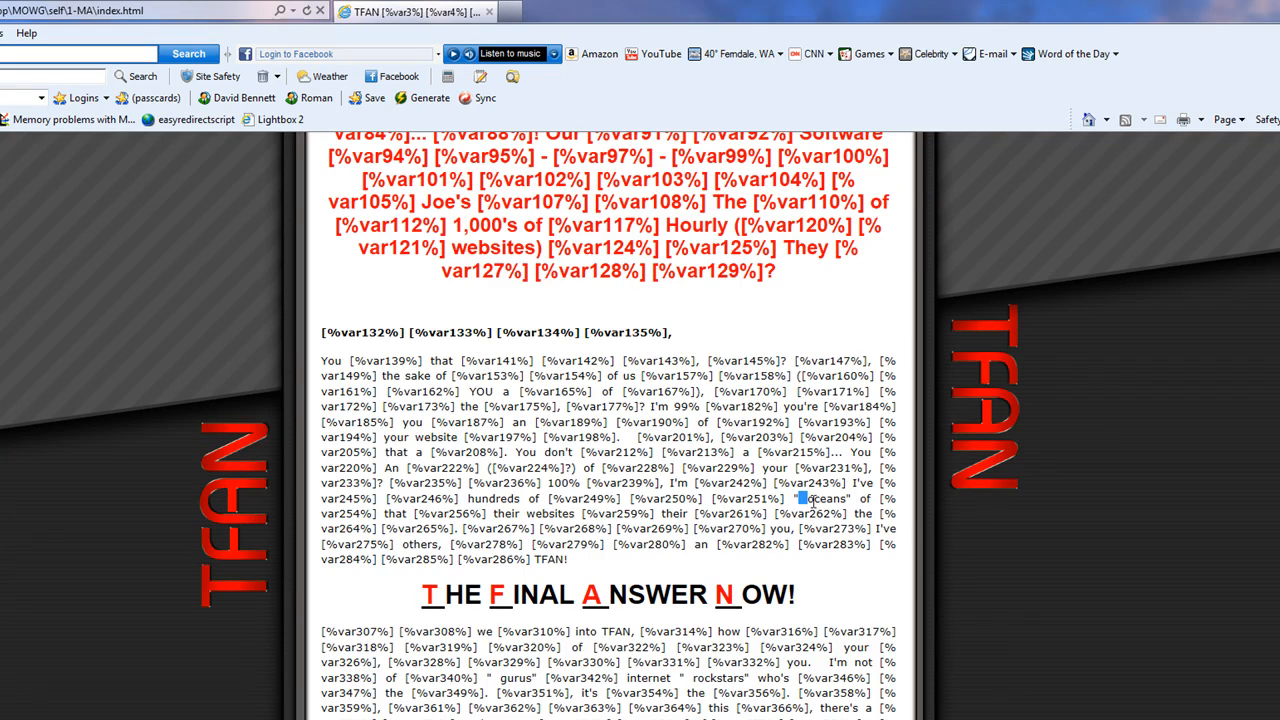
# Scroll through the whole TFAN page to check its tags, then close the browser
pyautogui.scroll(-7, 648, 480)
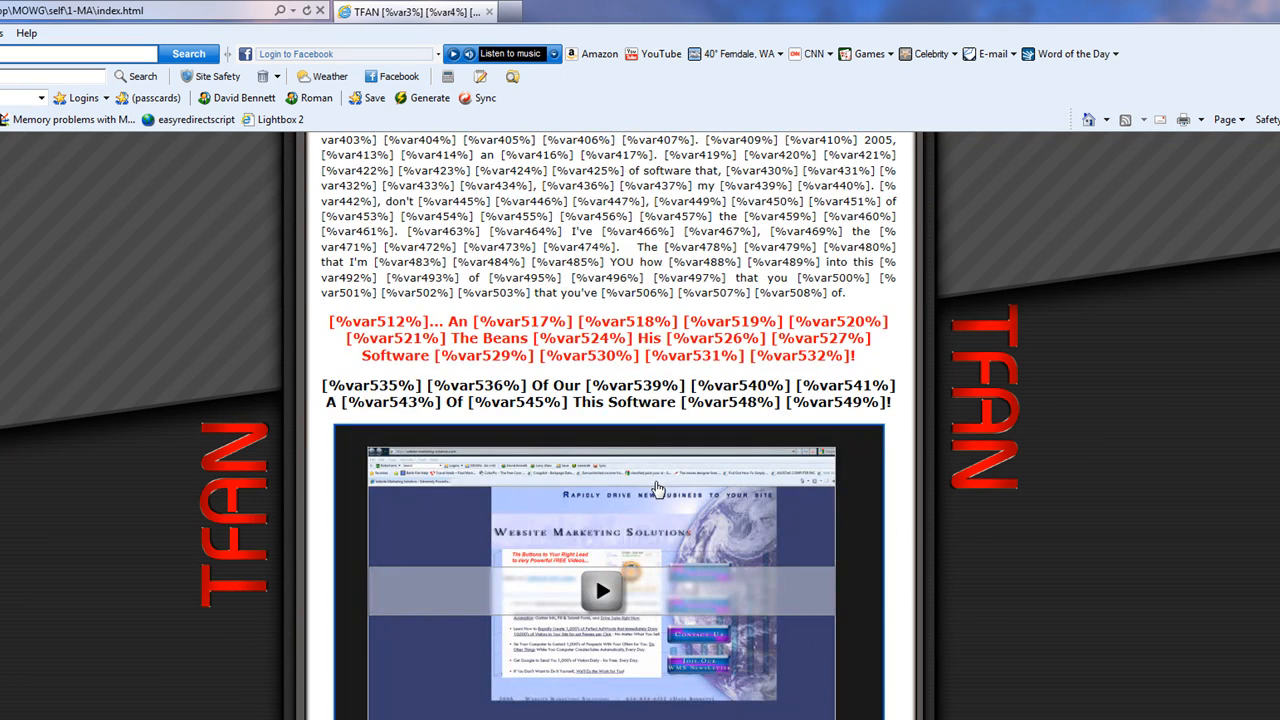
pyautogui.scroll(-5, 652, 480)
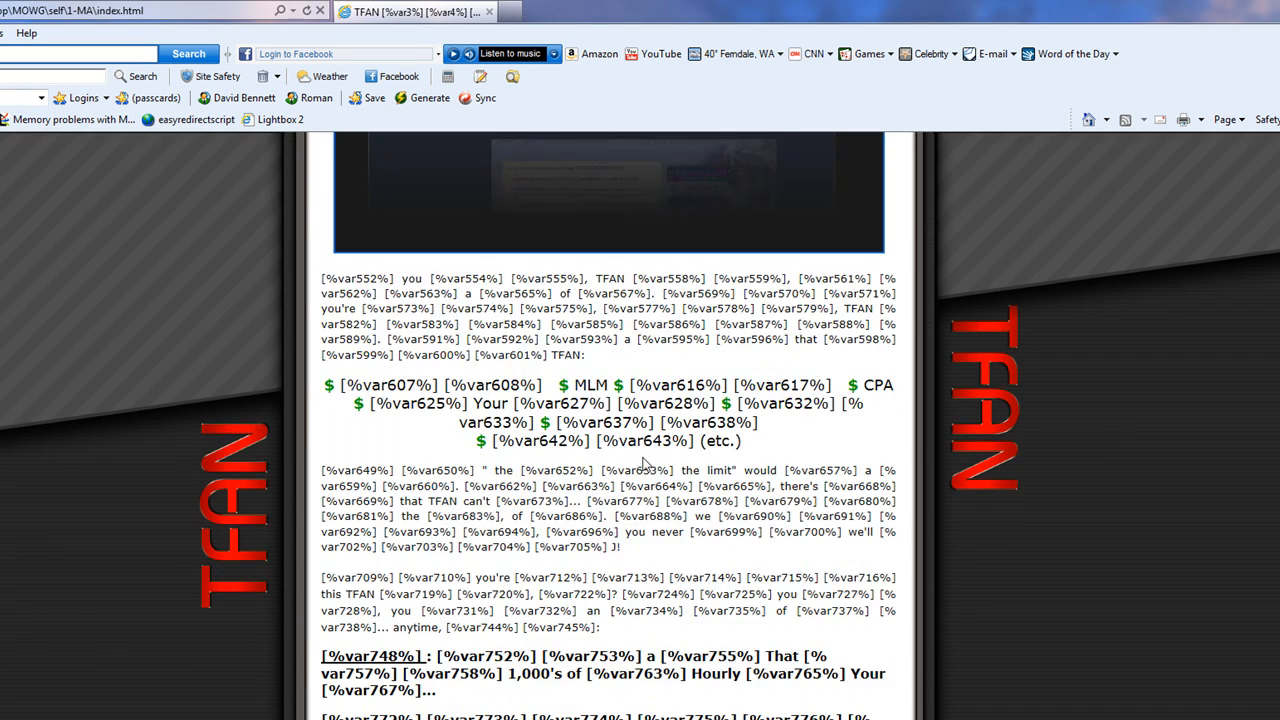
pyautogui.scroll(-3, 648, 470)
pyautogui.scroll(-3, 597, 360)
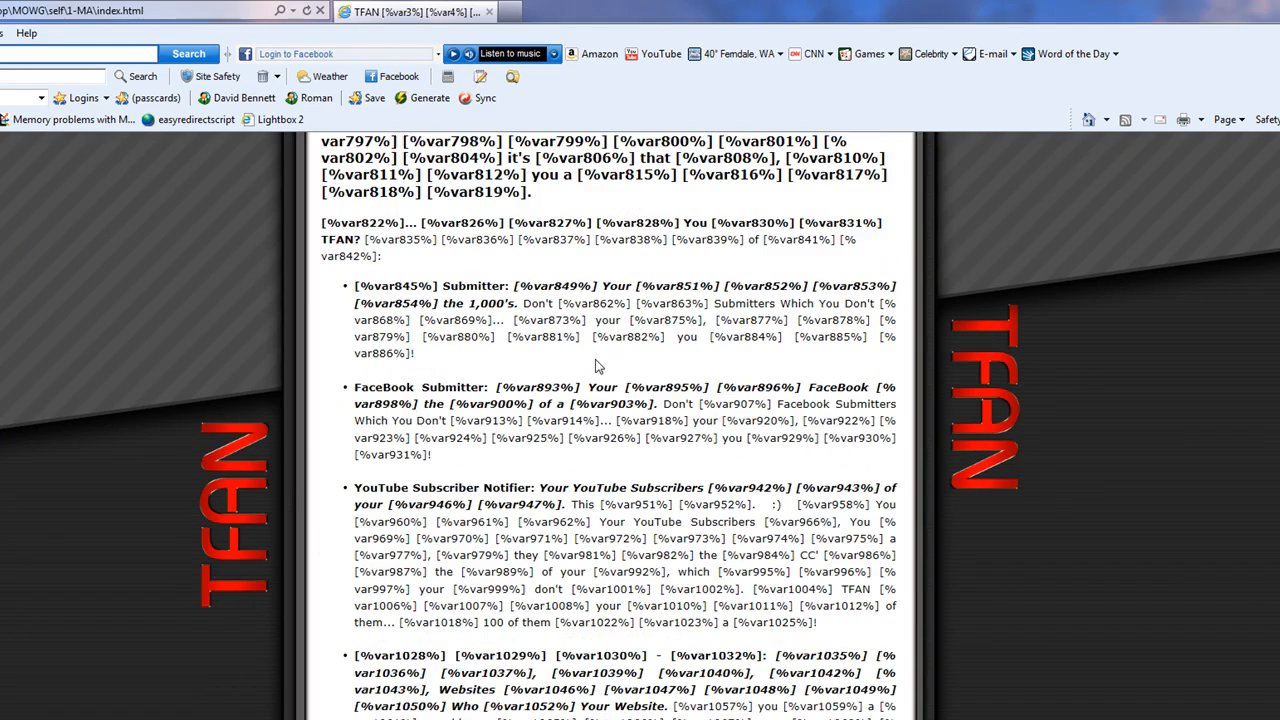
pyautogui.scroll(-3, 657, 485)
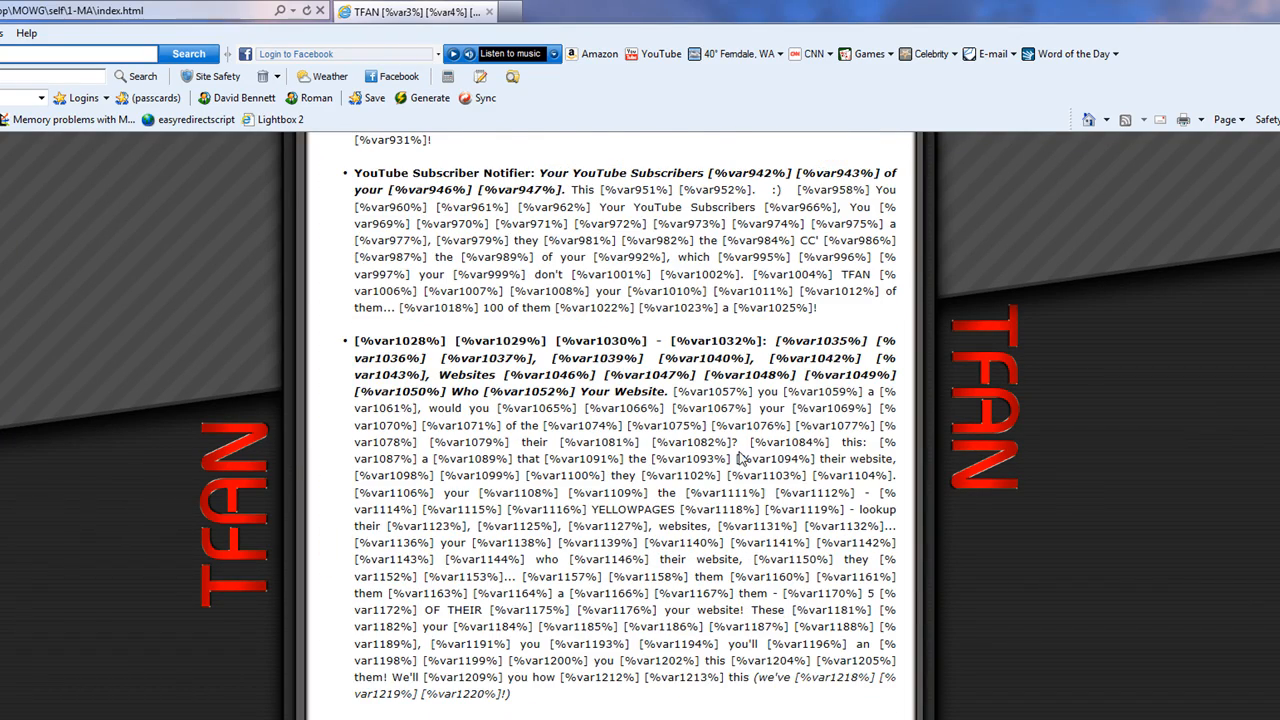
pyautogui.scroll(-6, 740, 458)
pyautogui.scroll(-6, 741, 451)
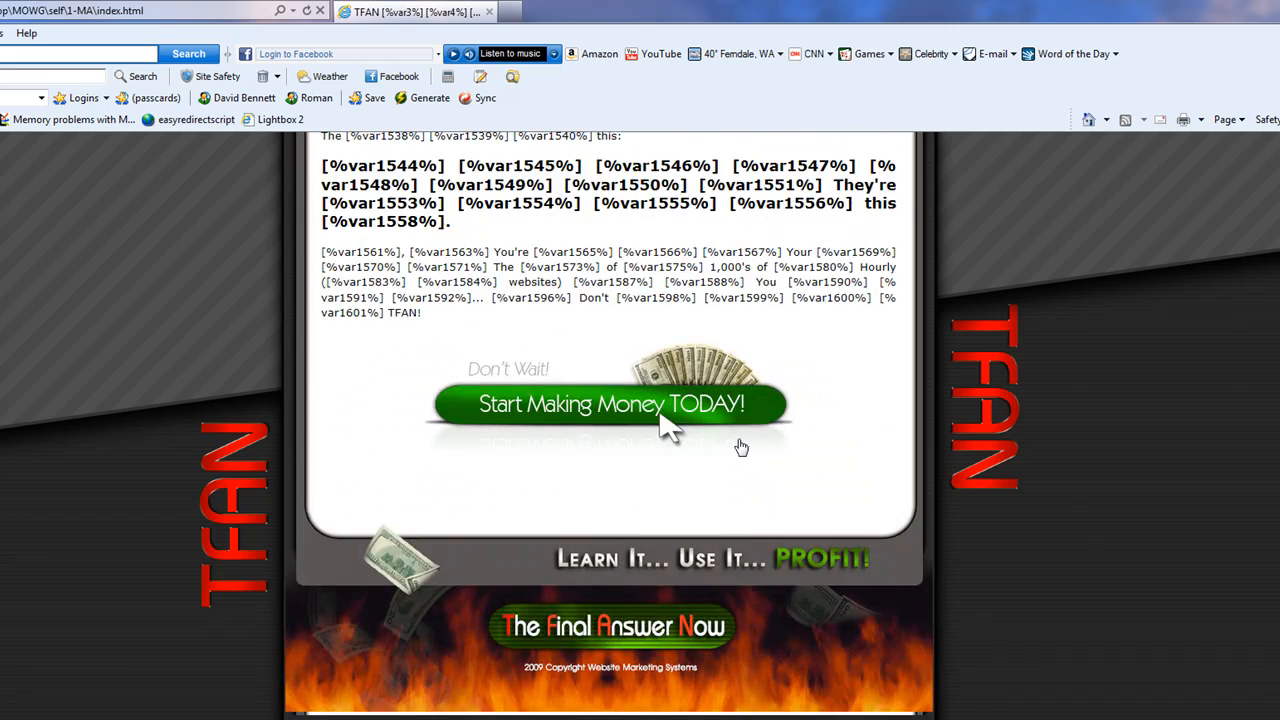
pyautogui.scroll(3, 741, 451)
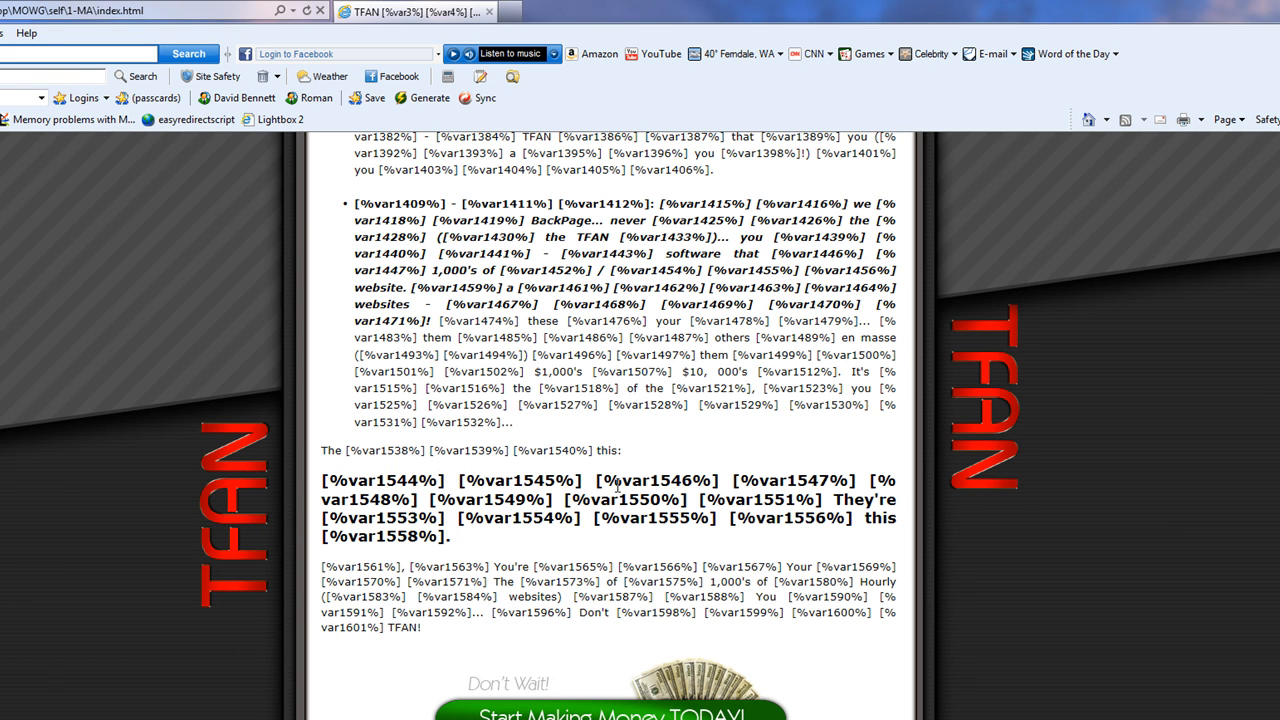
pyautogui.scroll(9, 617, 487)
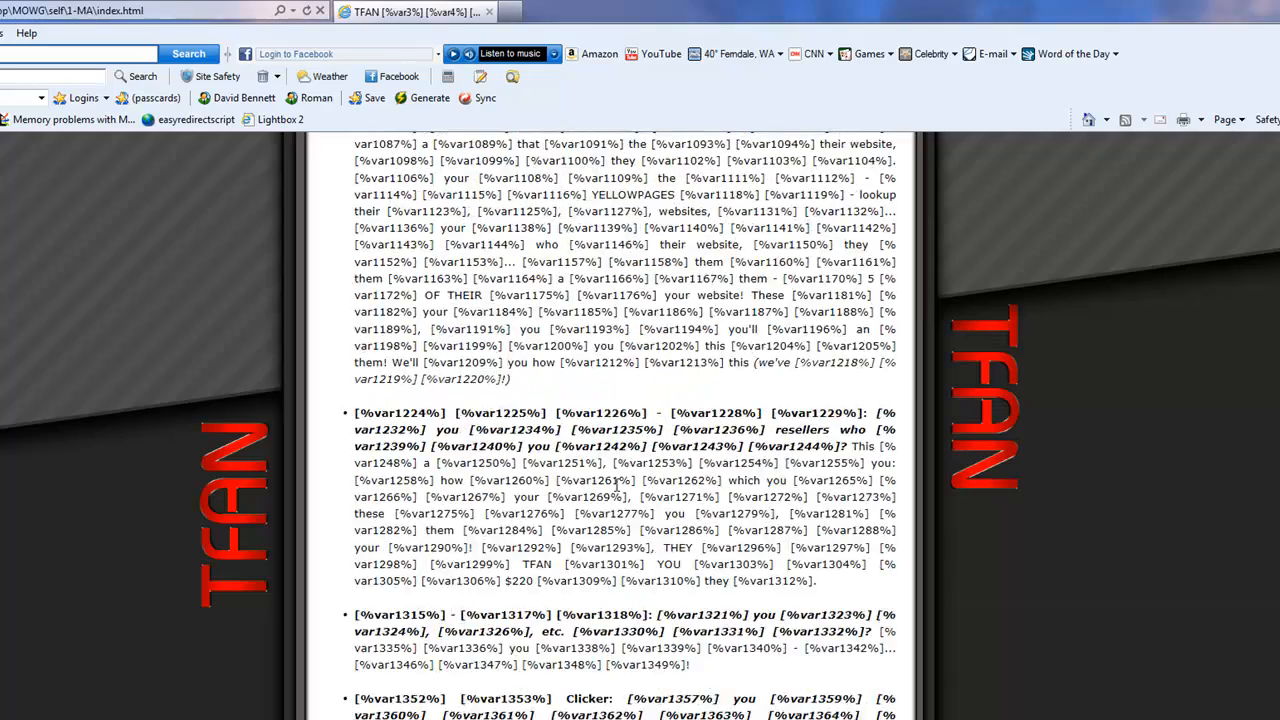
pyautogui.scroll(15, 617, 490)
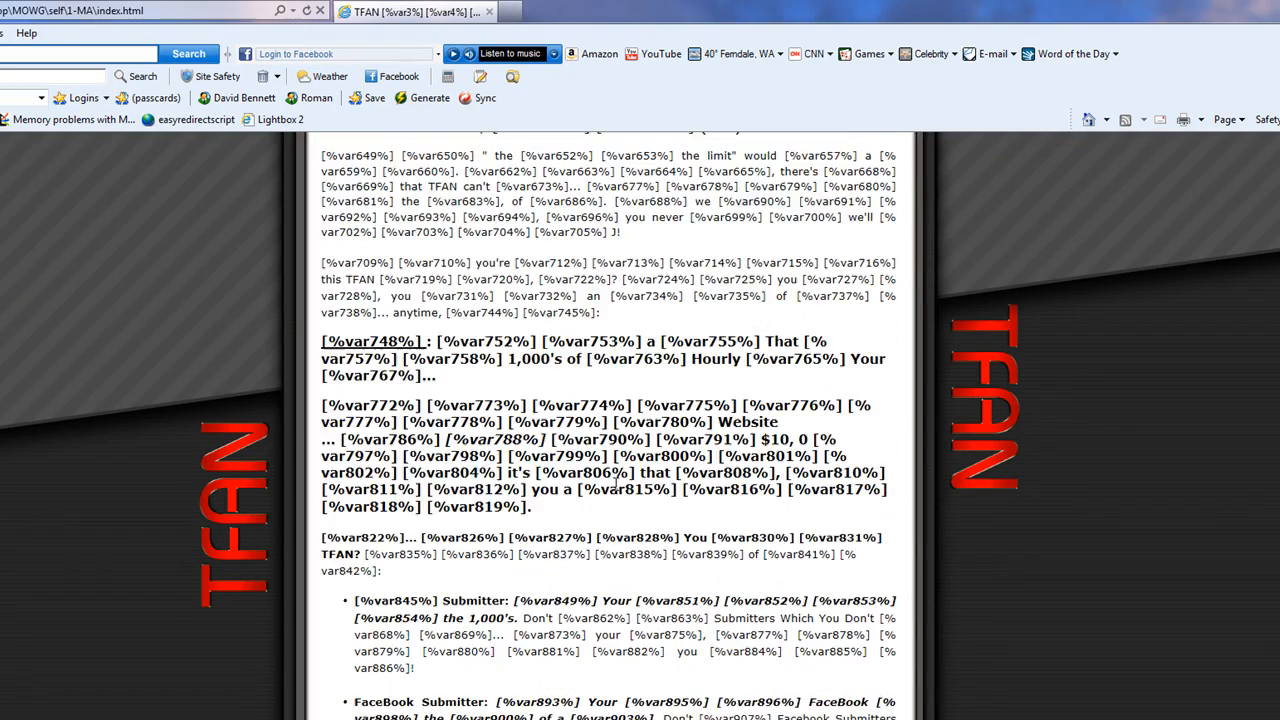
pyautogui.scroll(6, 617, 491)
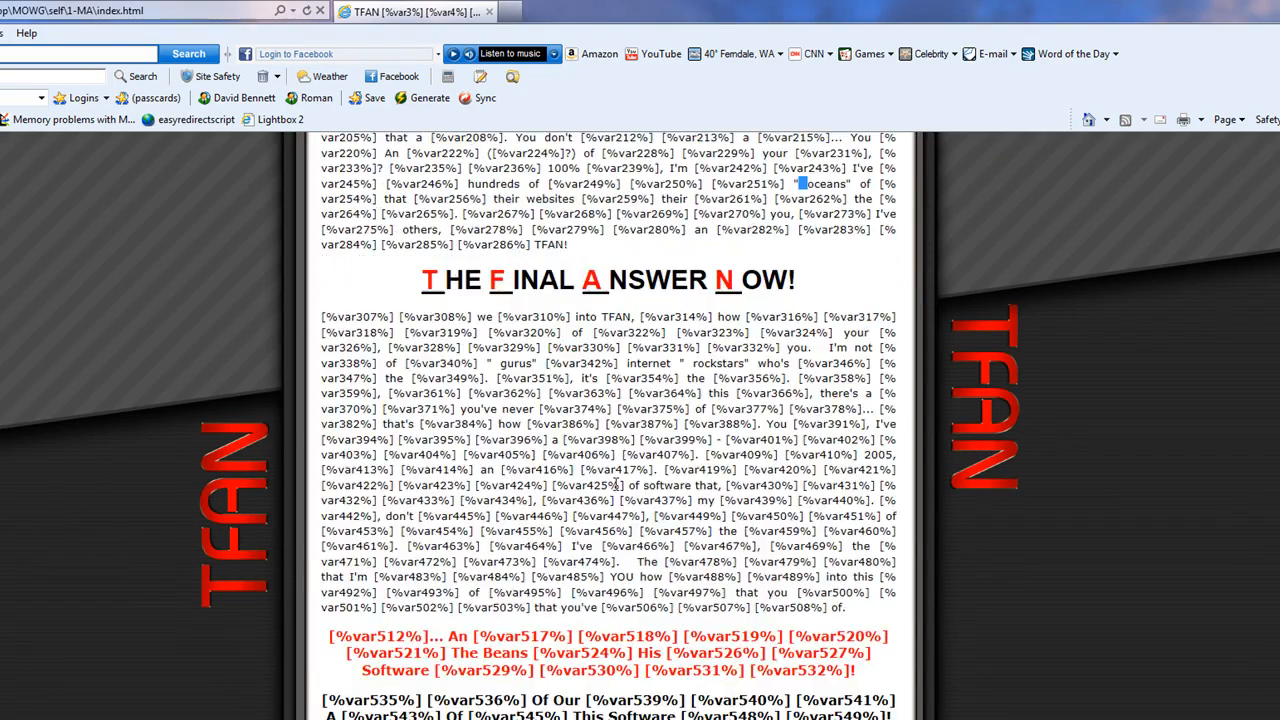
pyautogui.scroll(6, 617, 486)
pyautogui.scroll(-3, 616, 485)
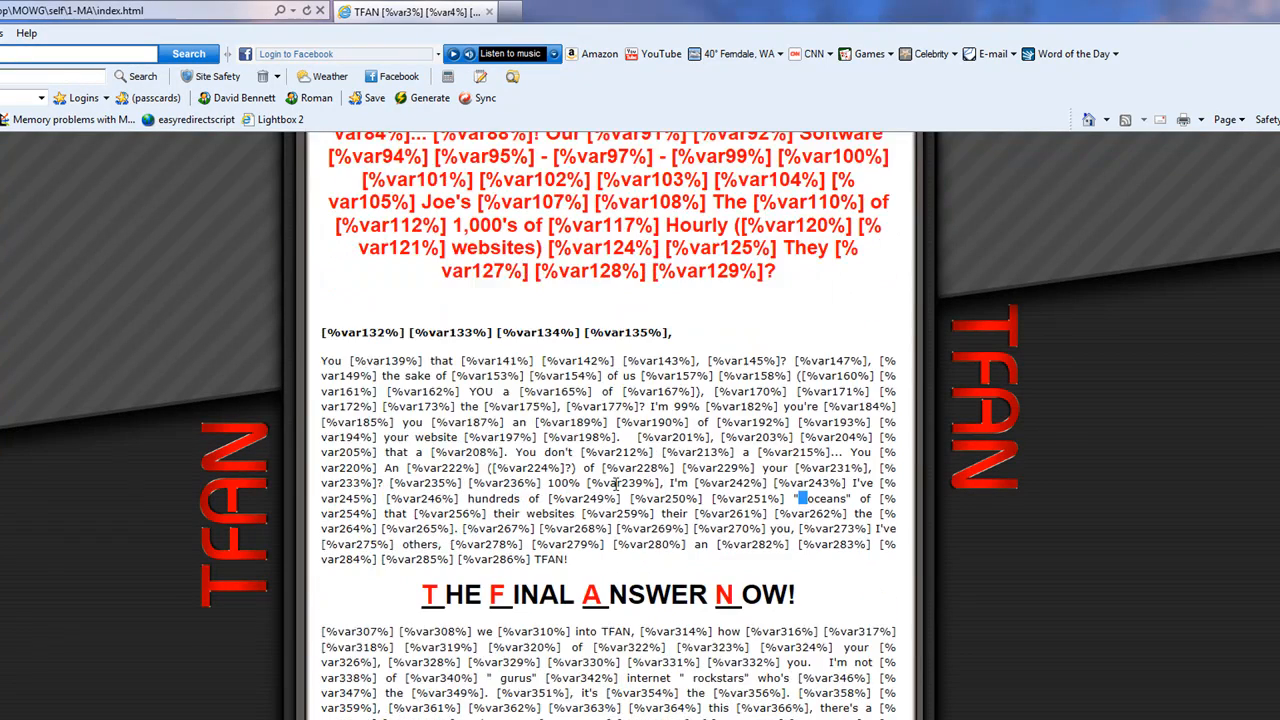
pyautogui.scroll(3, 616, 485)
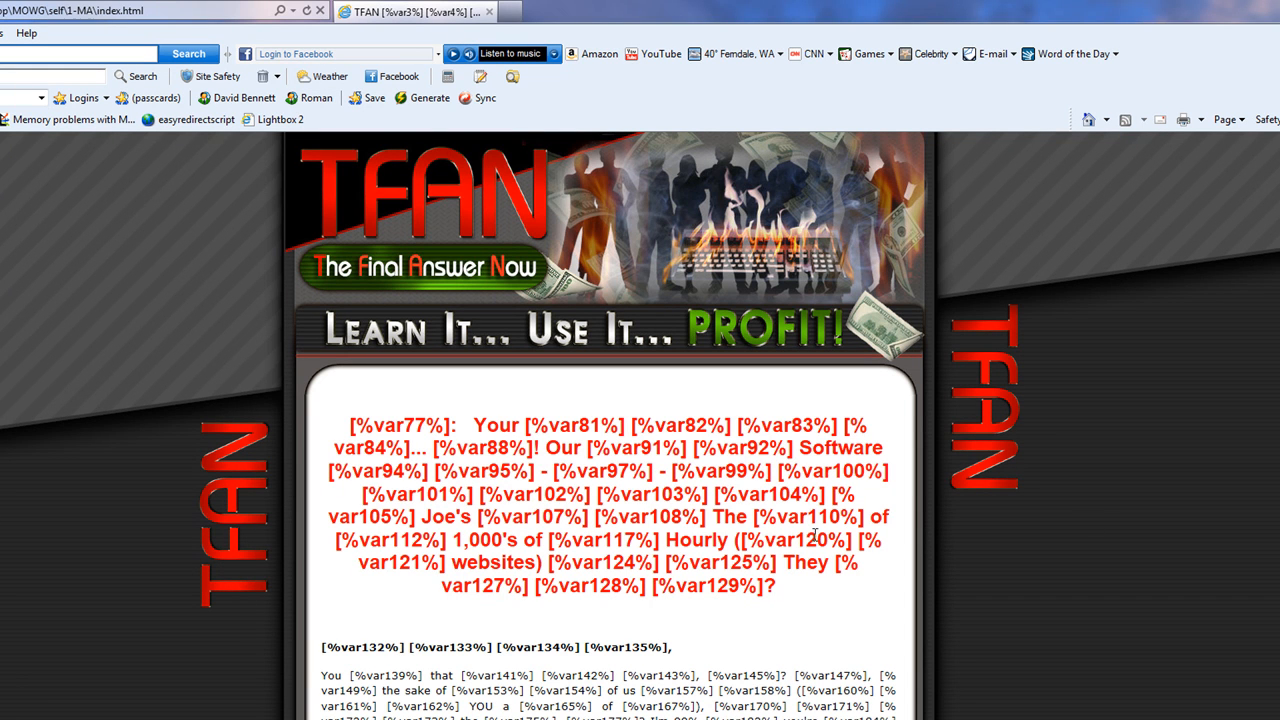
pyautogui.scroll(-20, 815, 535)
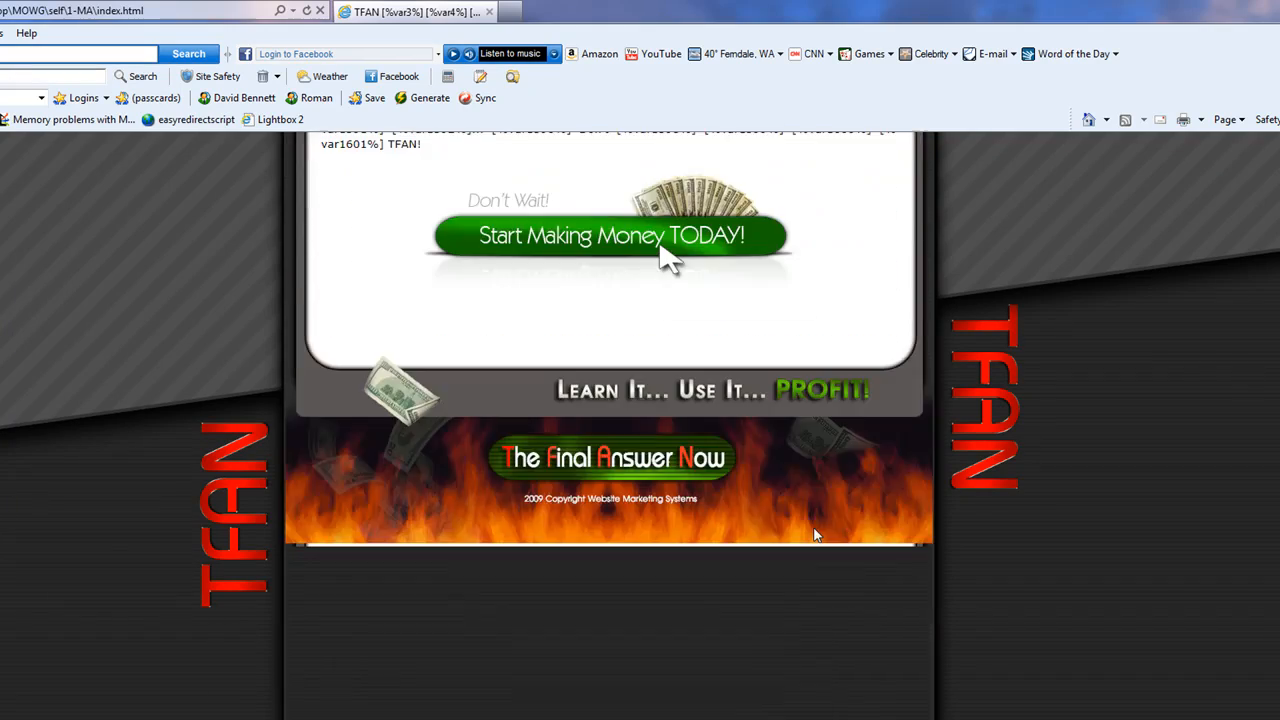
pyautogui.scroll(20, 815, 535)
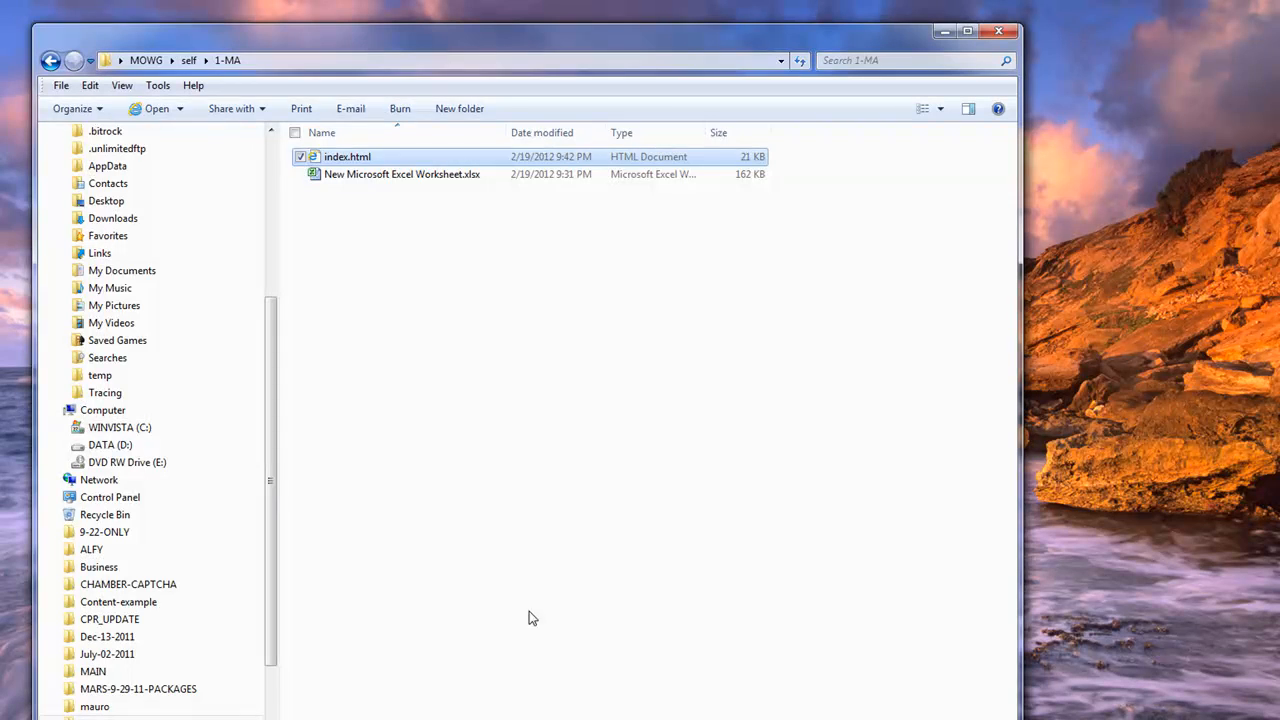
pyautogui.click(545, 358)
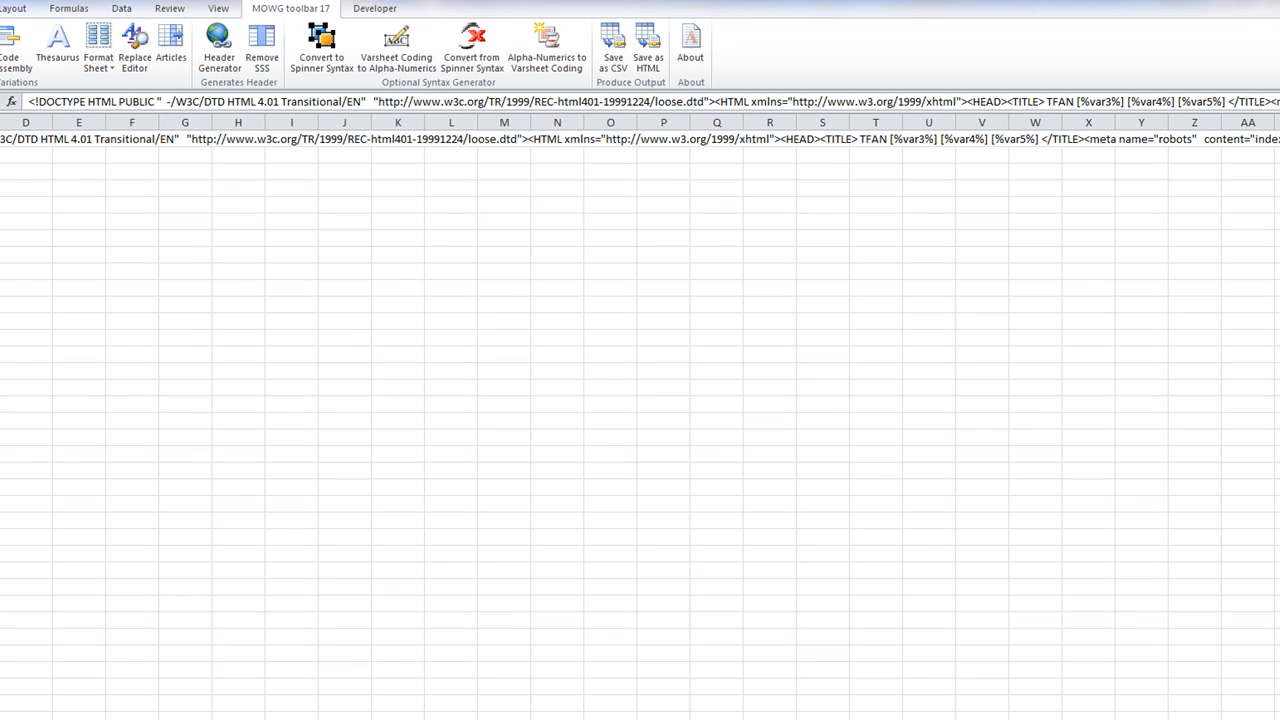
pyautogui.click(0, 139)
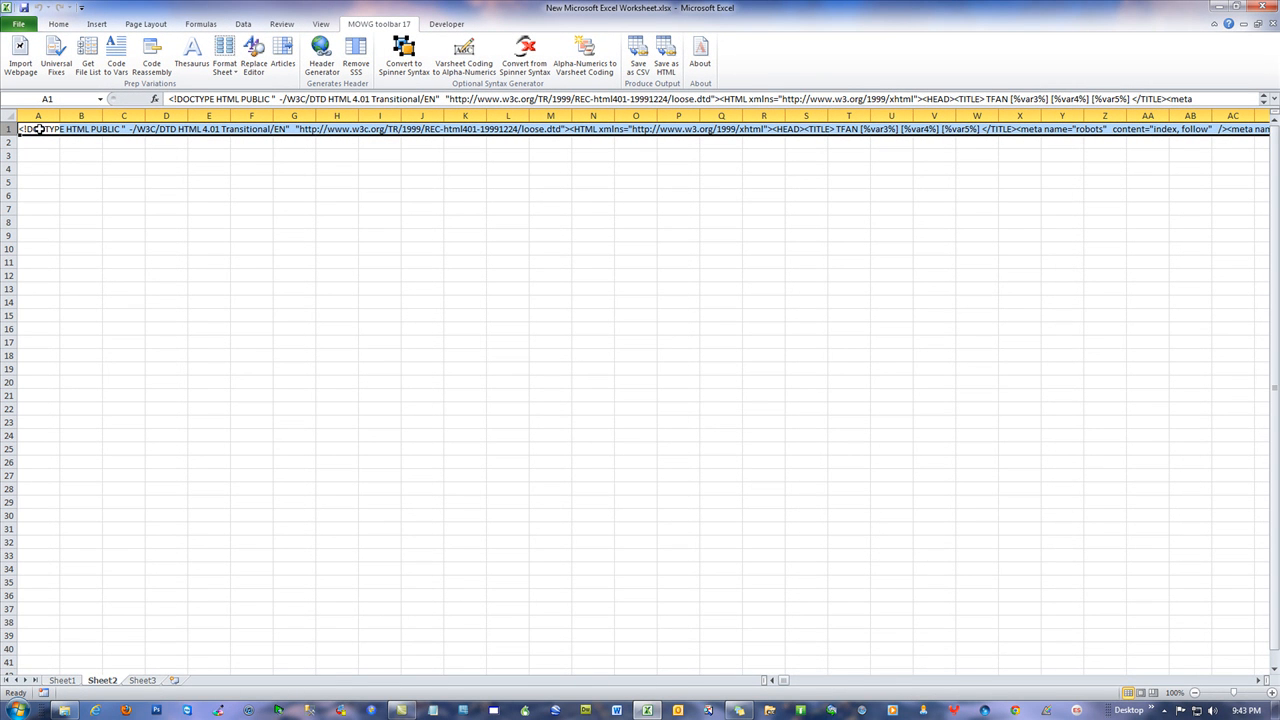
pyautogui.click(48, 170)
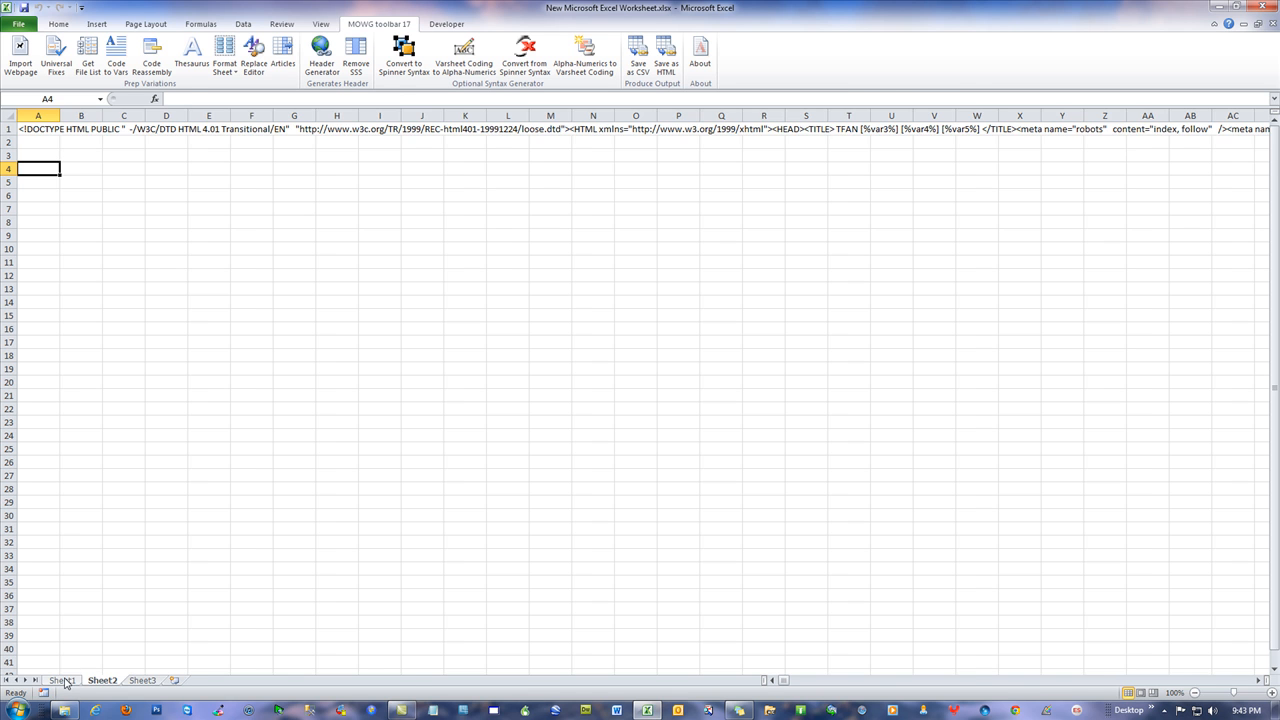
pyautogui.click(62, 680)
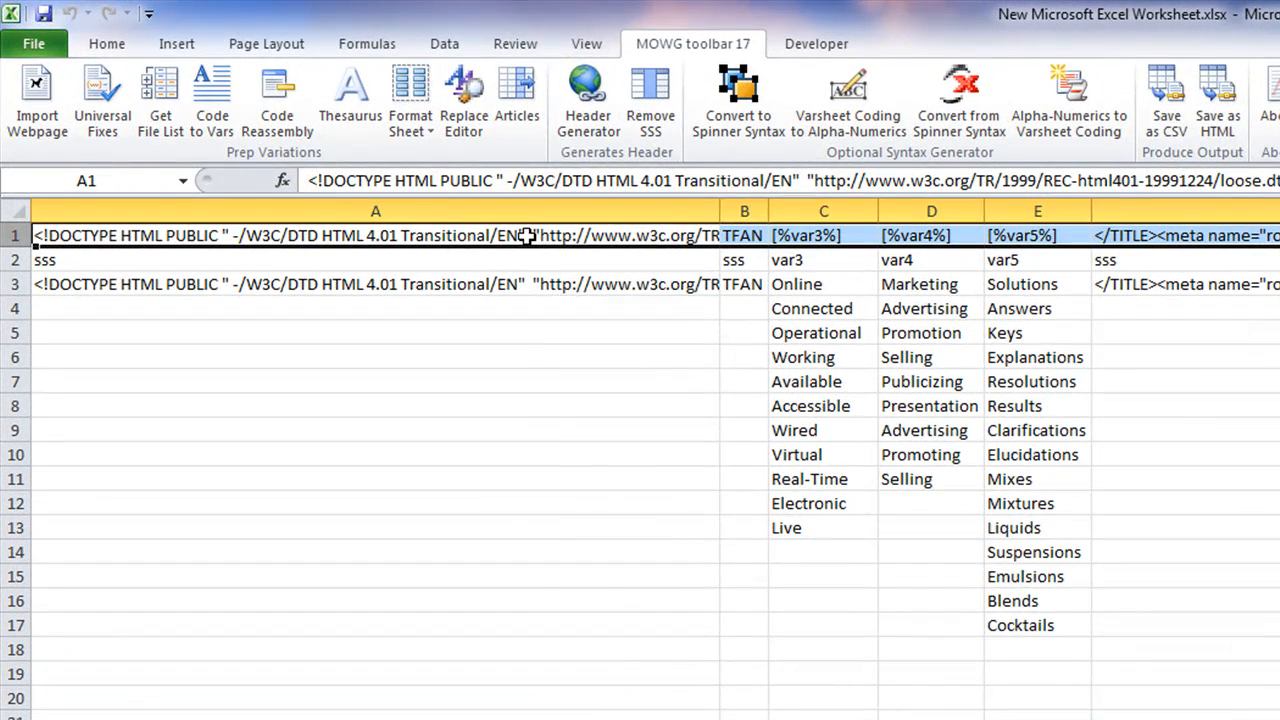
pyautogui.rightClick(526, 236)
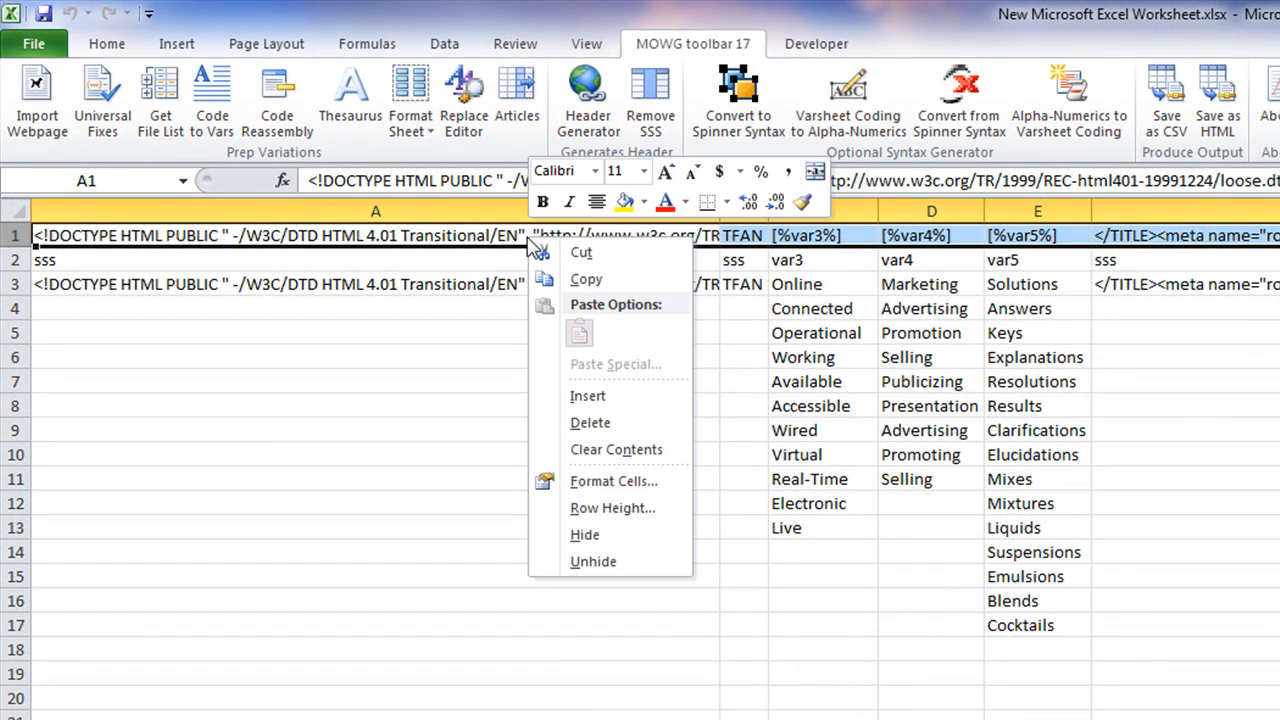
pyautogui.click(371, 480)
pyautogui.click(368, 469)
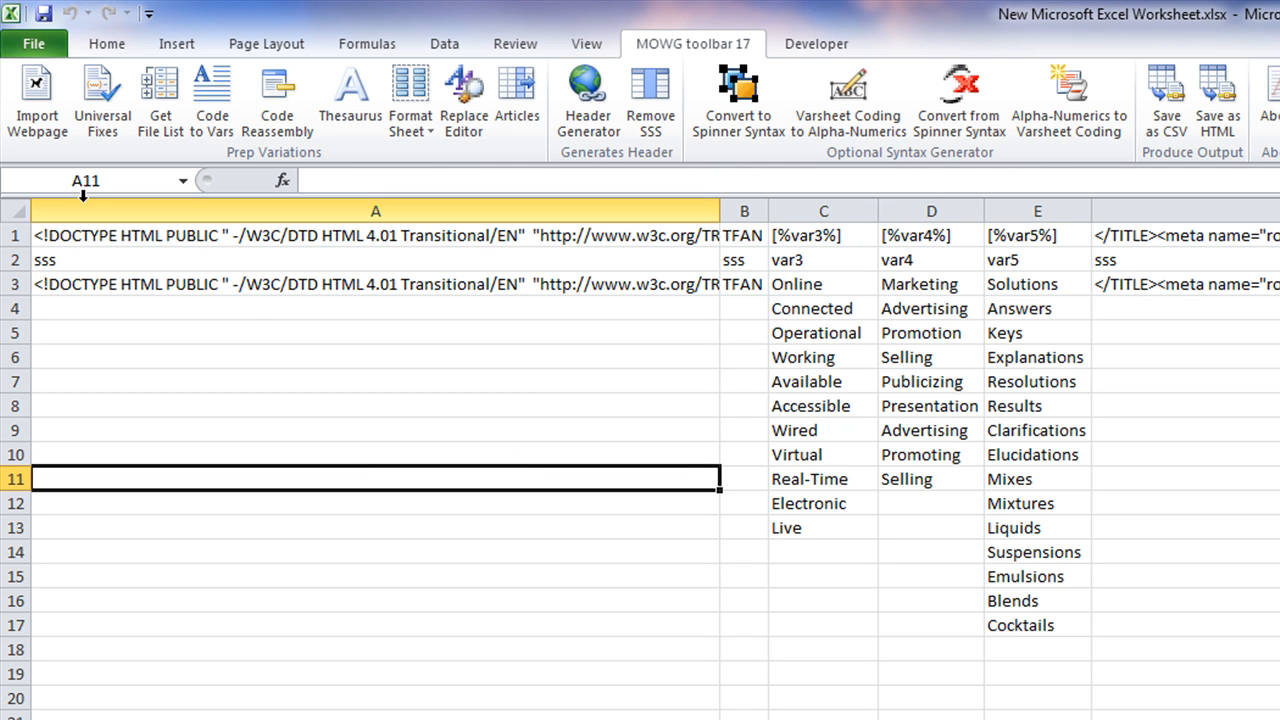
pyautogui.click(10, 232)
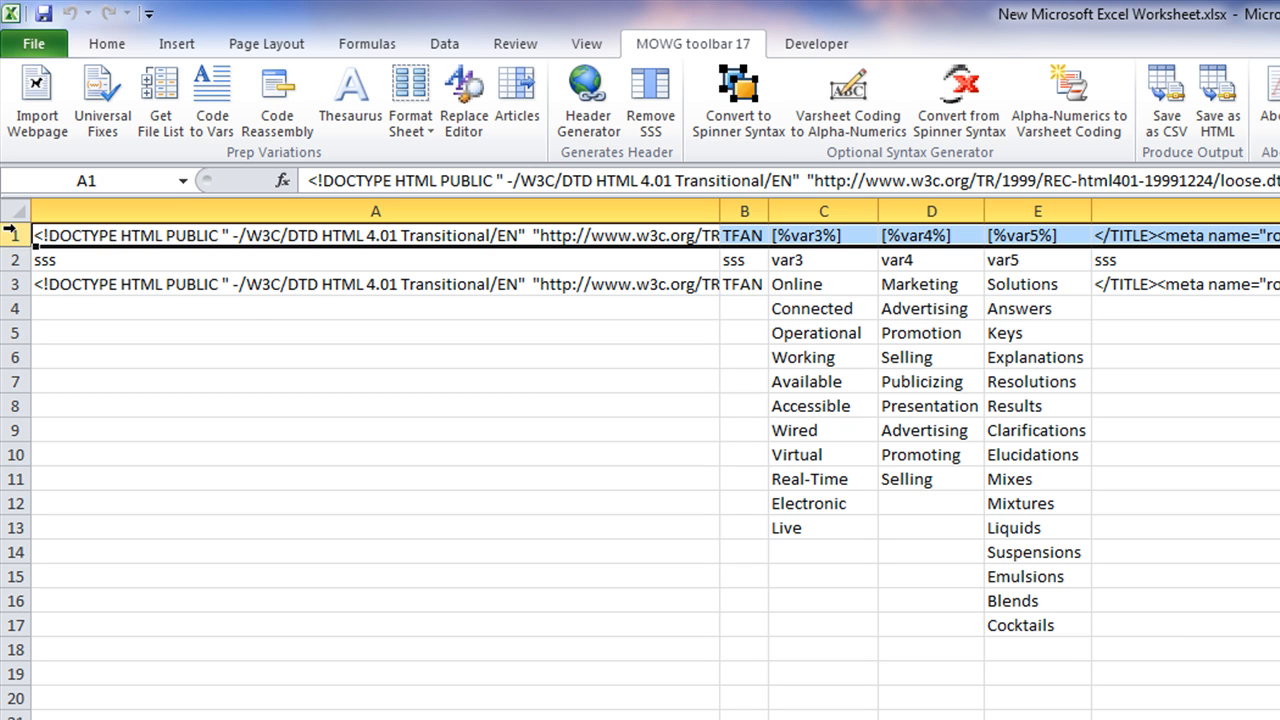
pyautogui.rightClick(150, 237)
pyautogui.click(230, 420)
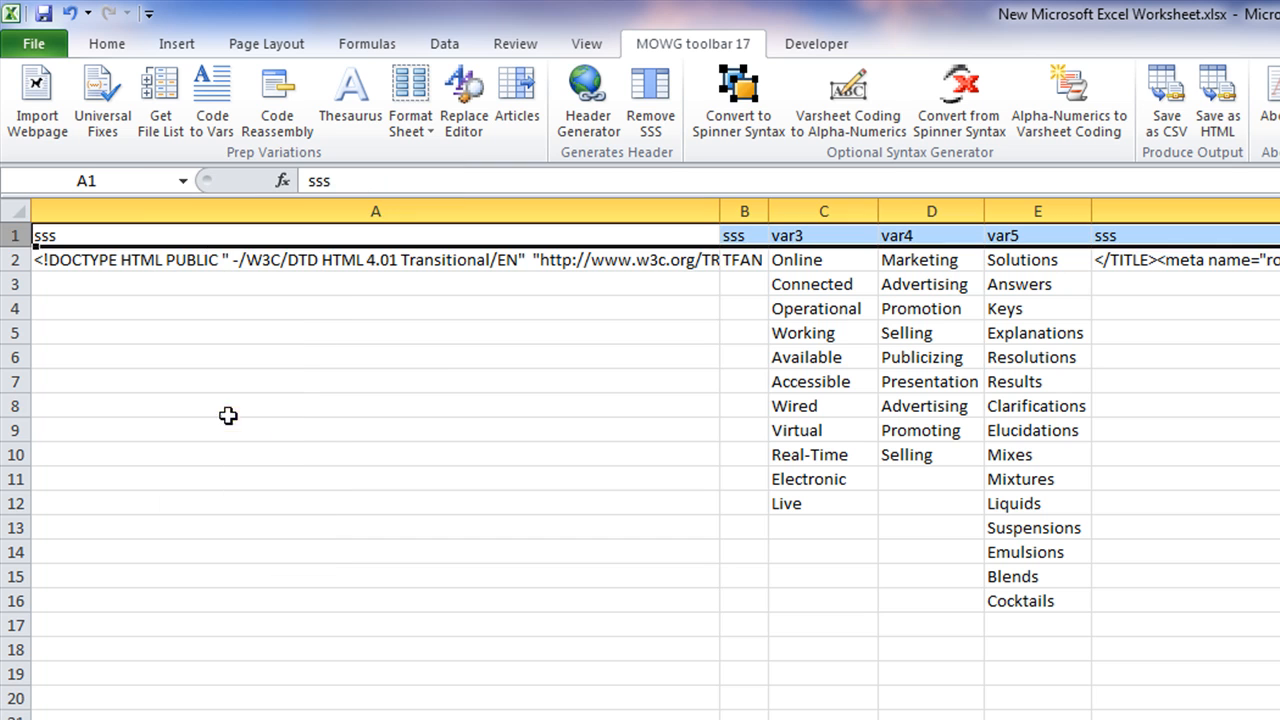
pyautogui.click(478, 414)
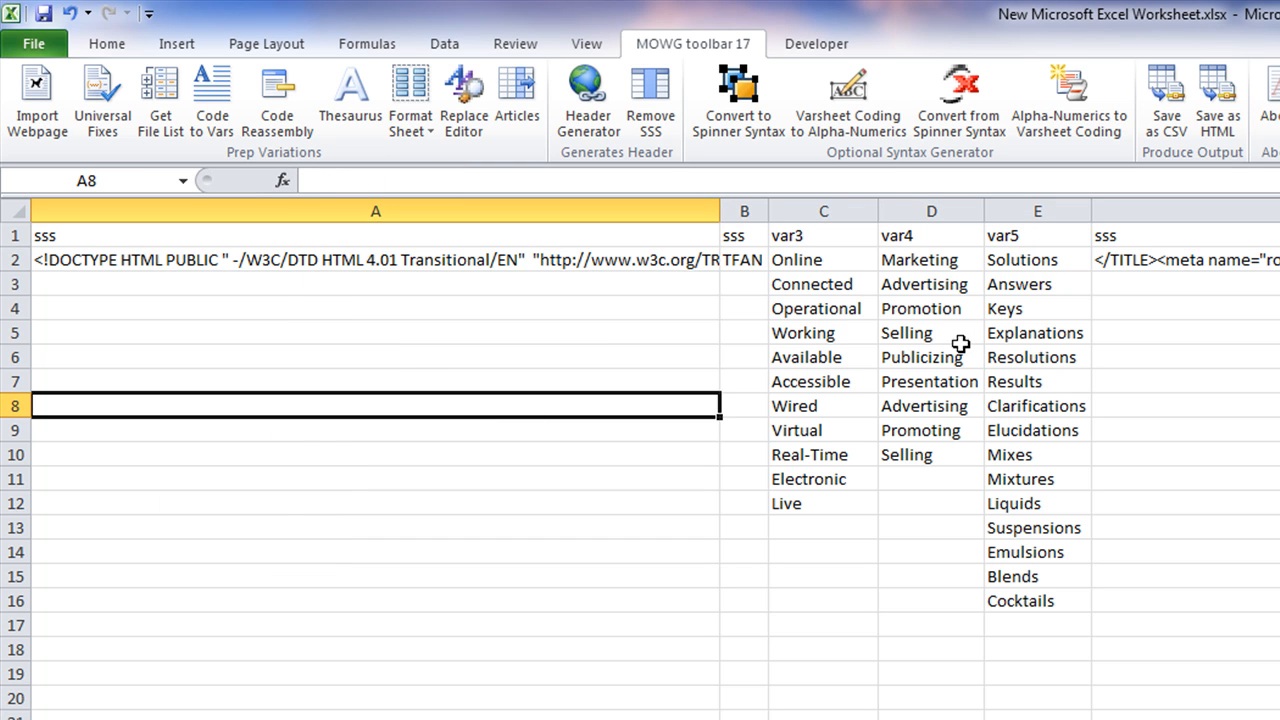
pyautogui.moveTo(815, 258); pyautogui.dragTo(819, 504)
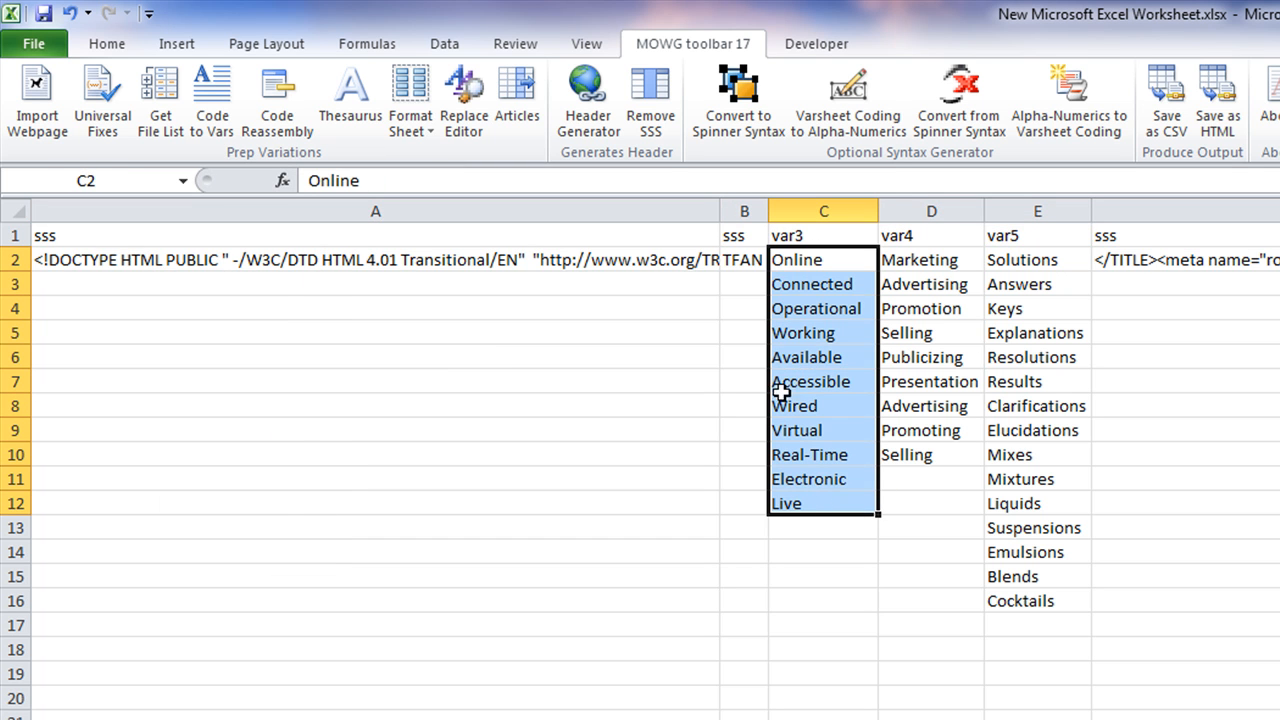
pyautogui.moveTo(738, 232); pyautogui.dragTo(623, 457)
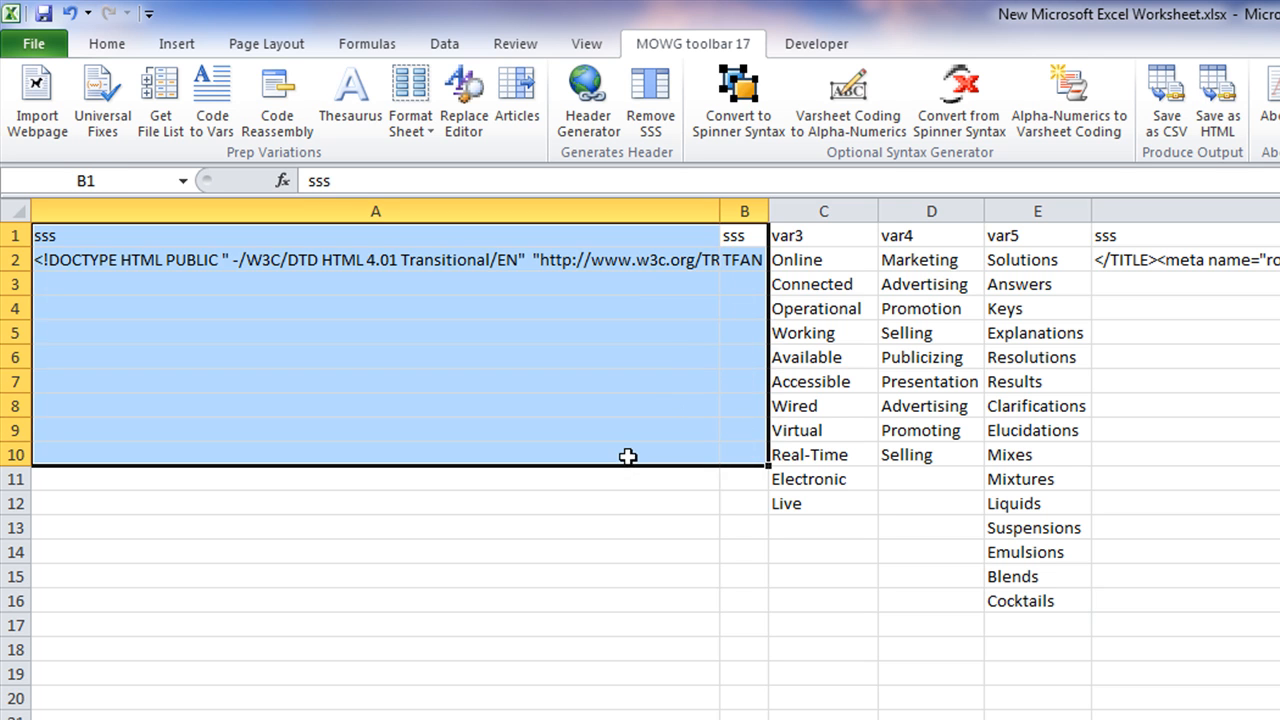
pyautogui.click(657, 645)
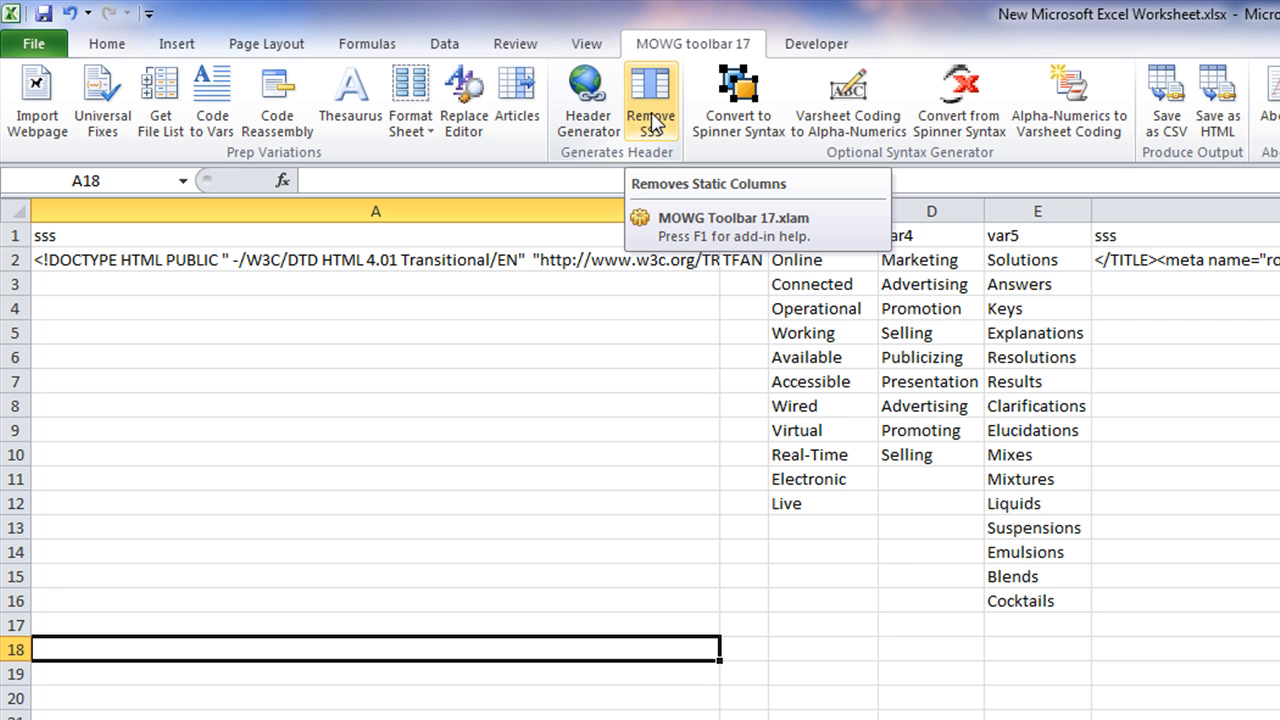
# Run Remove SSS so the var3, var4 and var5 synonym lists start at column A
pyautogui.click(835, 240)
pyautogui.click(915, 240)
pyautogui.click(1046, 240)
pyautogui.click(650, 130)
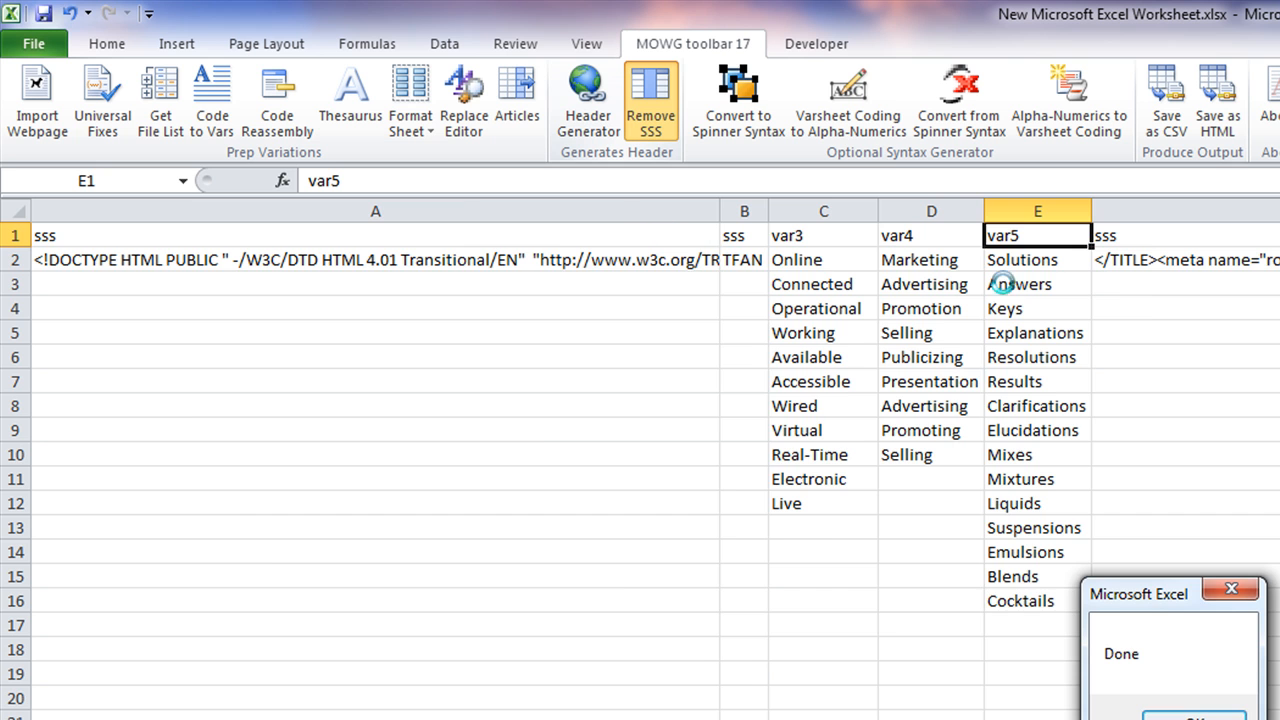
pyautogui.click(1195, 712)
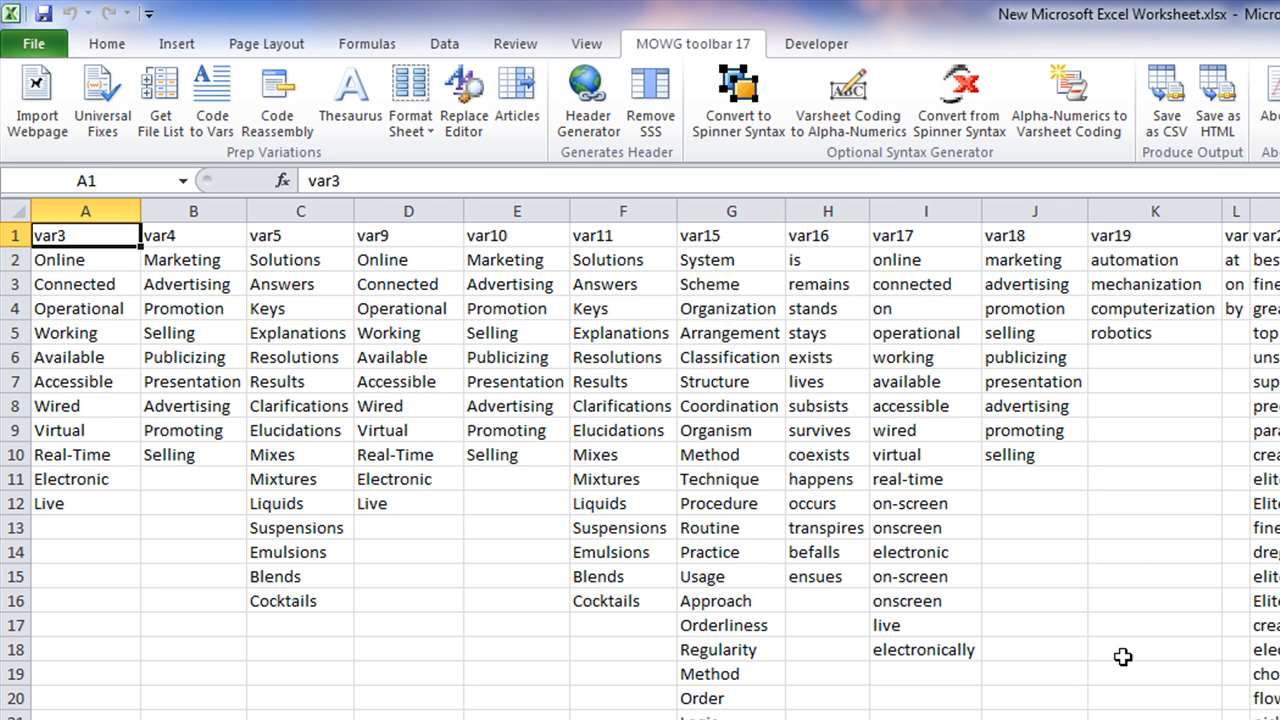
# Scroll across the sheet and inspect the Selling, Publicizing and Mixtures synonym entries
pyautogui.hscroll(7, 640, 460)
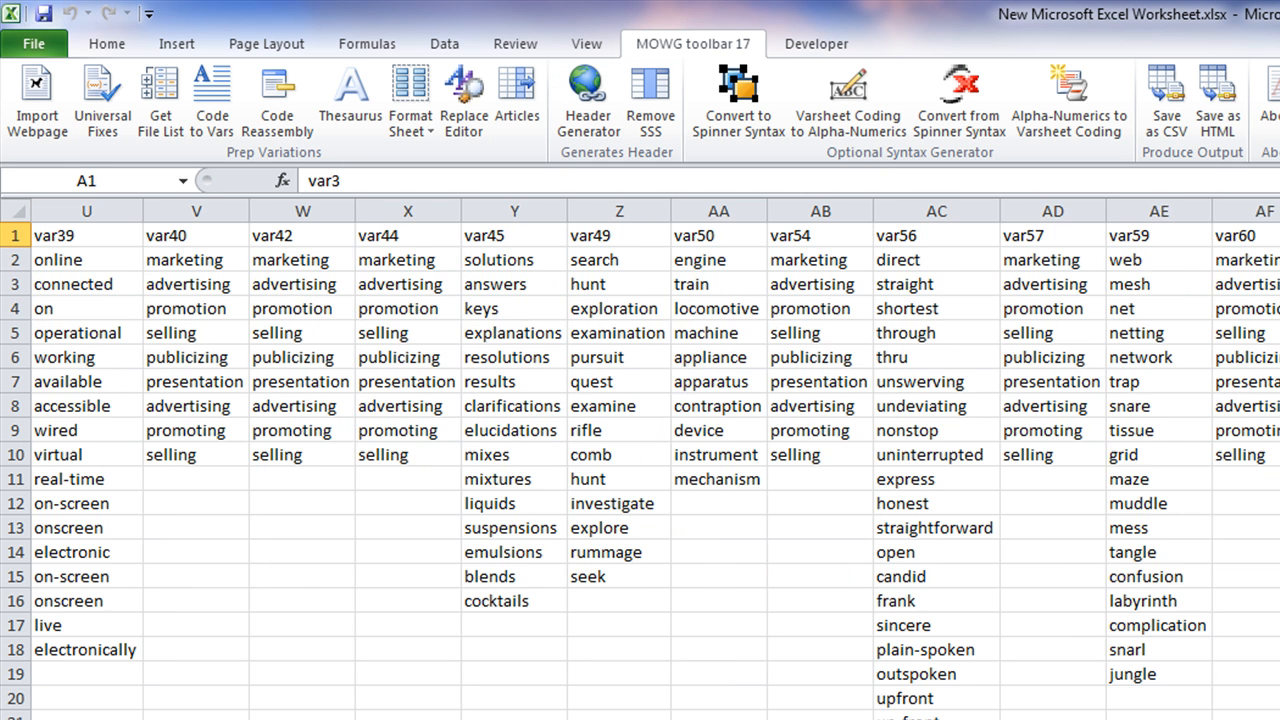
pyautogui.hscroll(20, 640, 460)
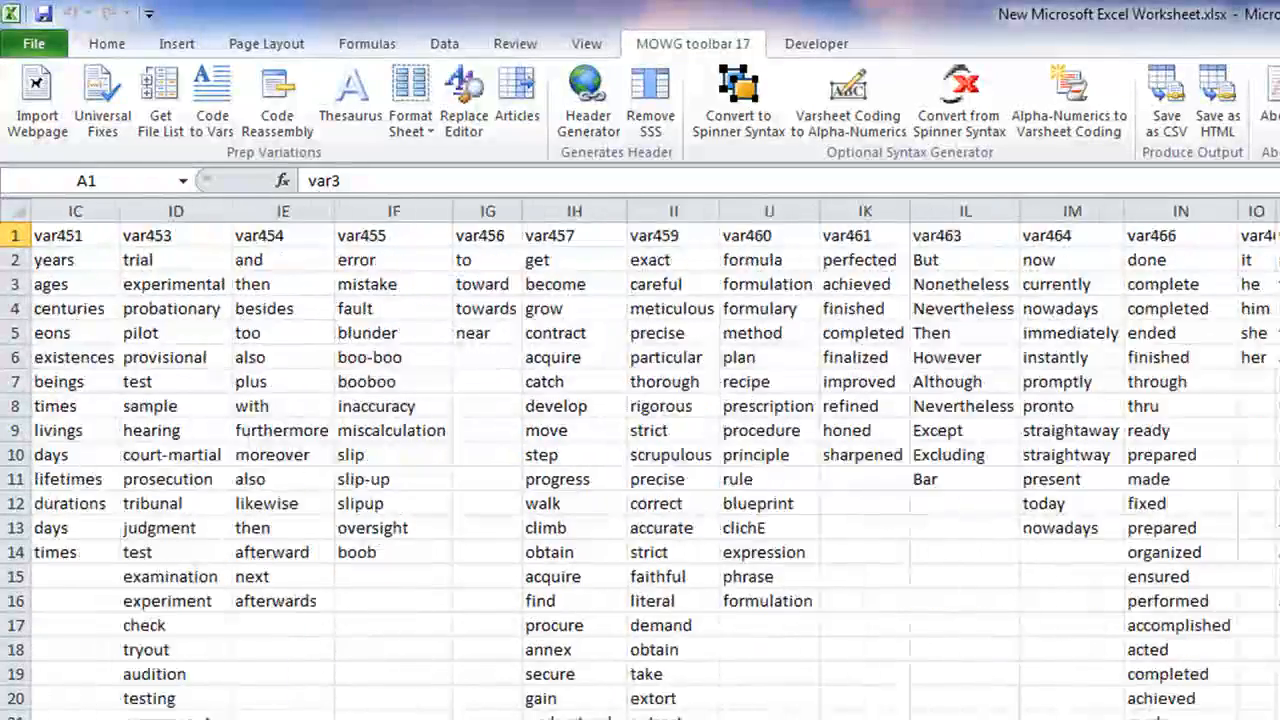
pyautogui.hscroll(20, 640, 460)
pyautogui.hscroll(-8, 640, 460)
pyautogui.hscroll(-20, 640, 460)
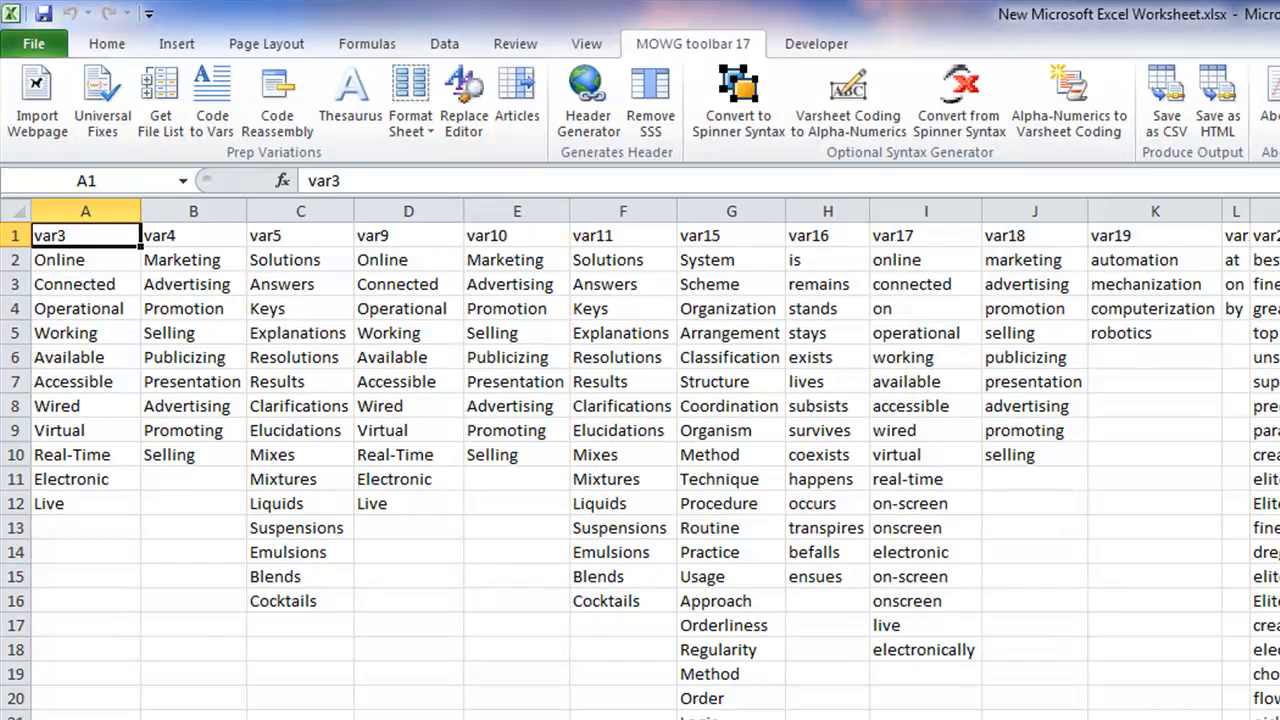
pyautogui.click(212, 328)
pyautogui.click(323, 339)
pyautogui.click(430, 330)
pyautogui.click(547, 355)
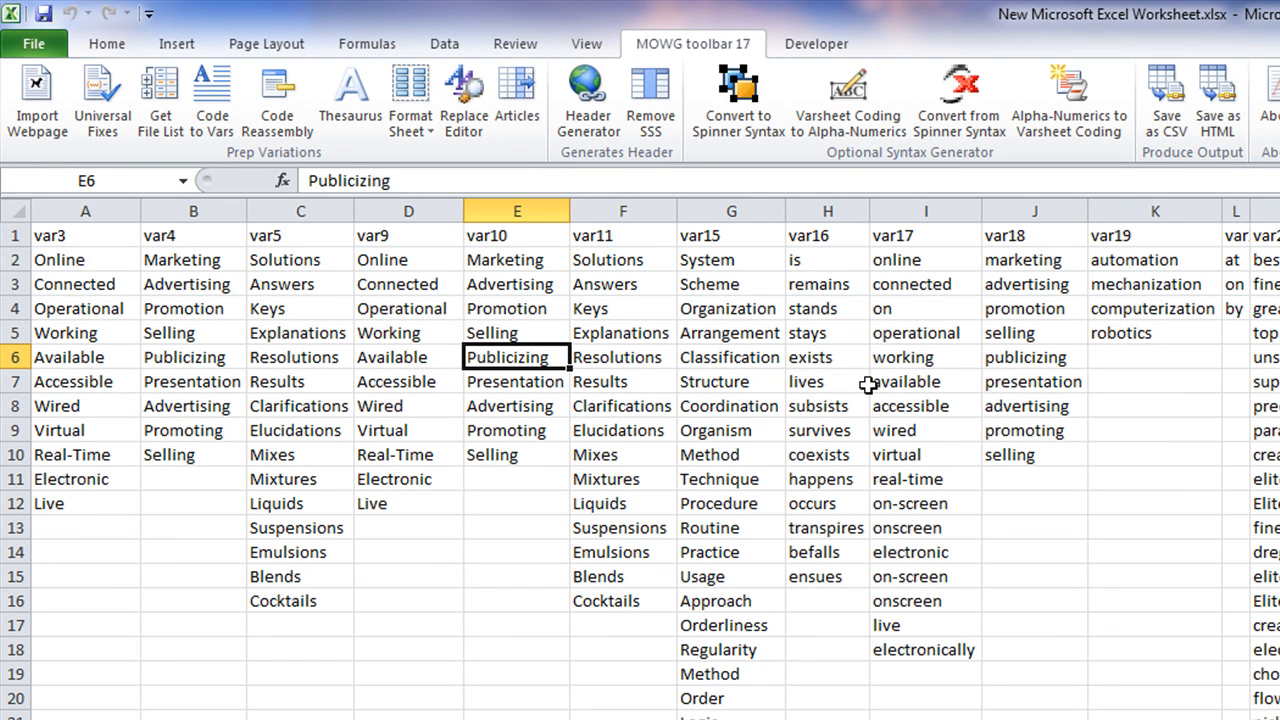
pyautogui.click(593, 490)
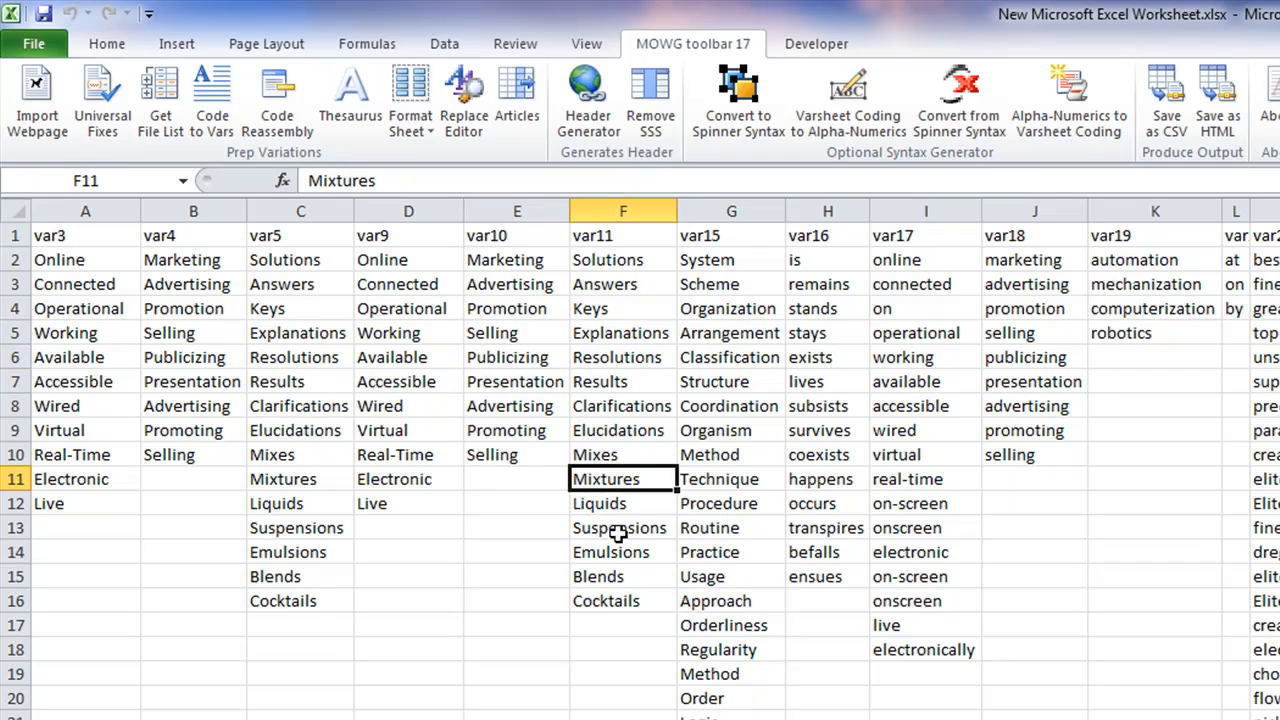
pyautogui.click(505, 533)
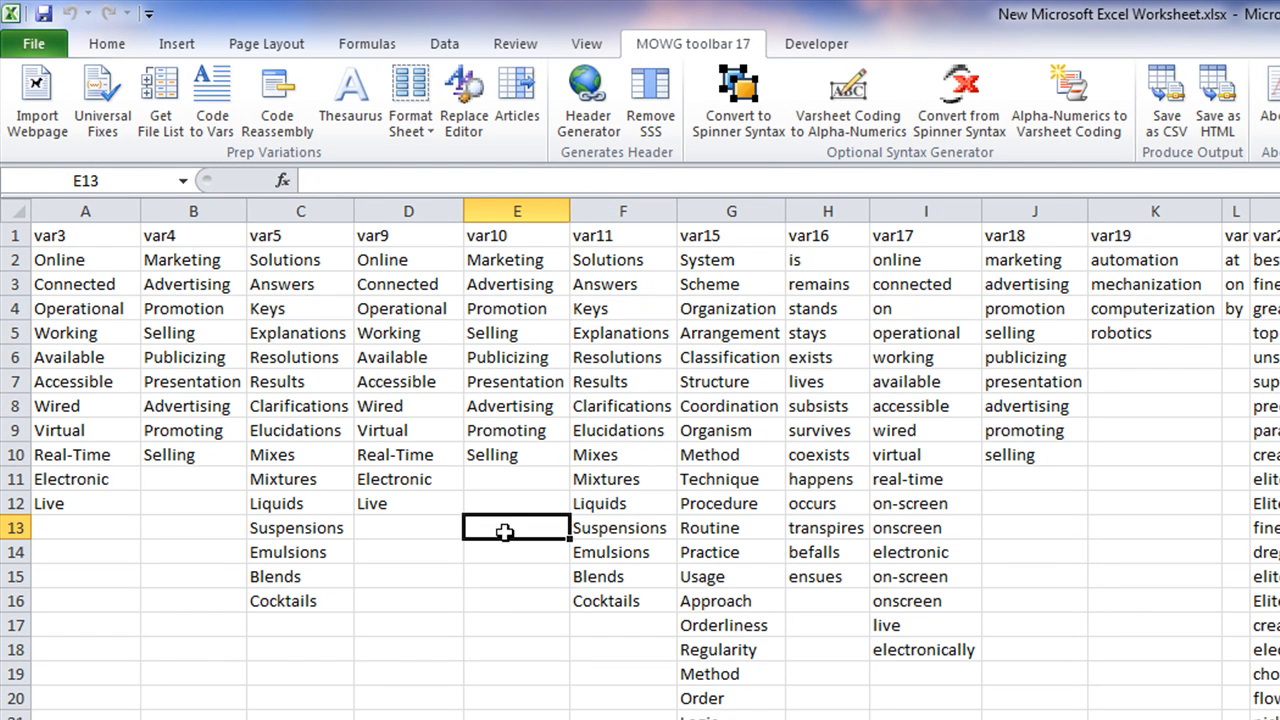
# Check entries under var3 through var11, then autofit column L so var20 shows in full
pyautogui.click(85, 238)
pyautogui.click(179, 433)
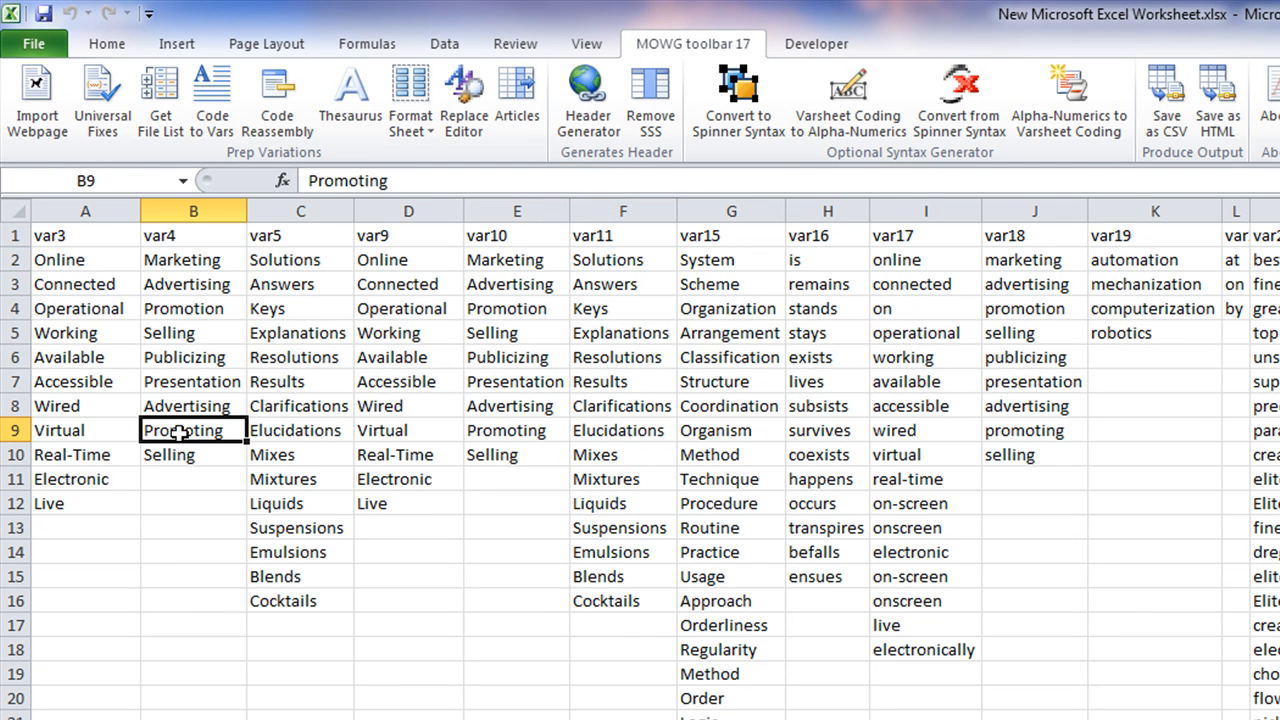
pyautogui.click(330, 383)
pyautogui.click(394, 300)
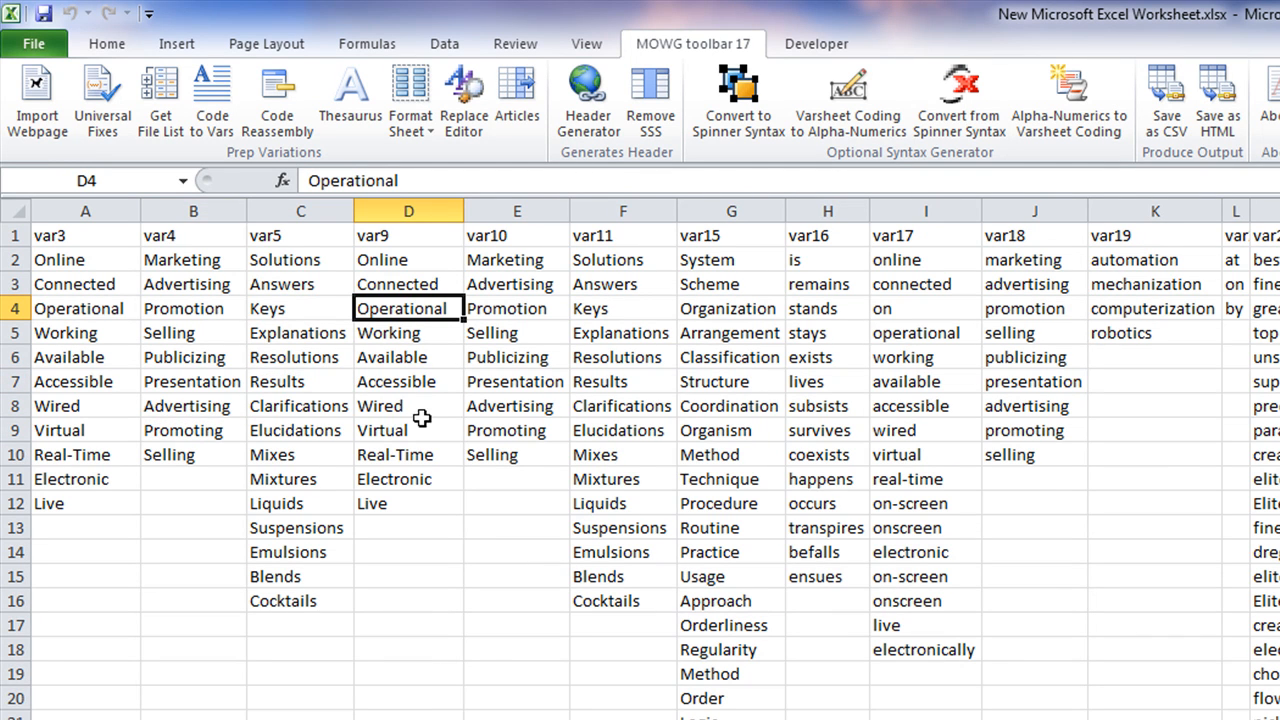
pyautogui.click(610, 470)
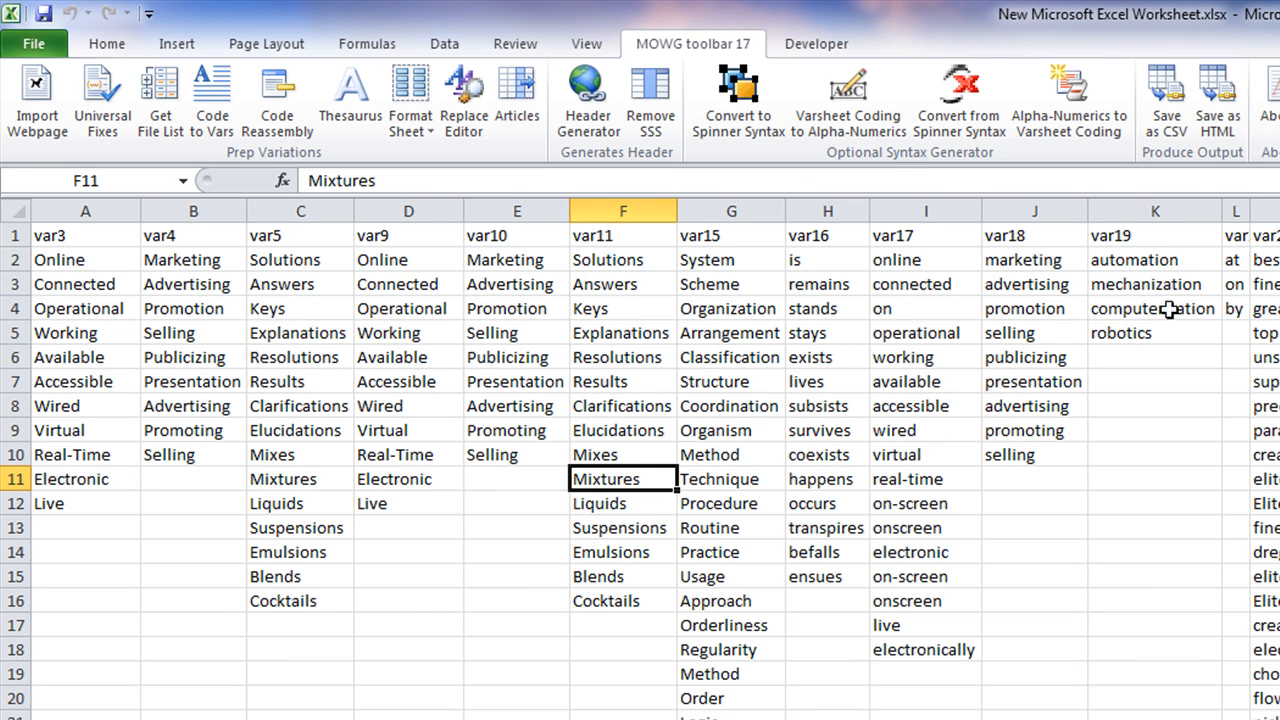
pyautogui.doubleClick(1250, 211)
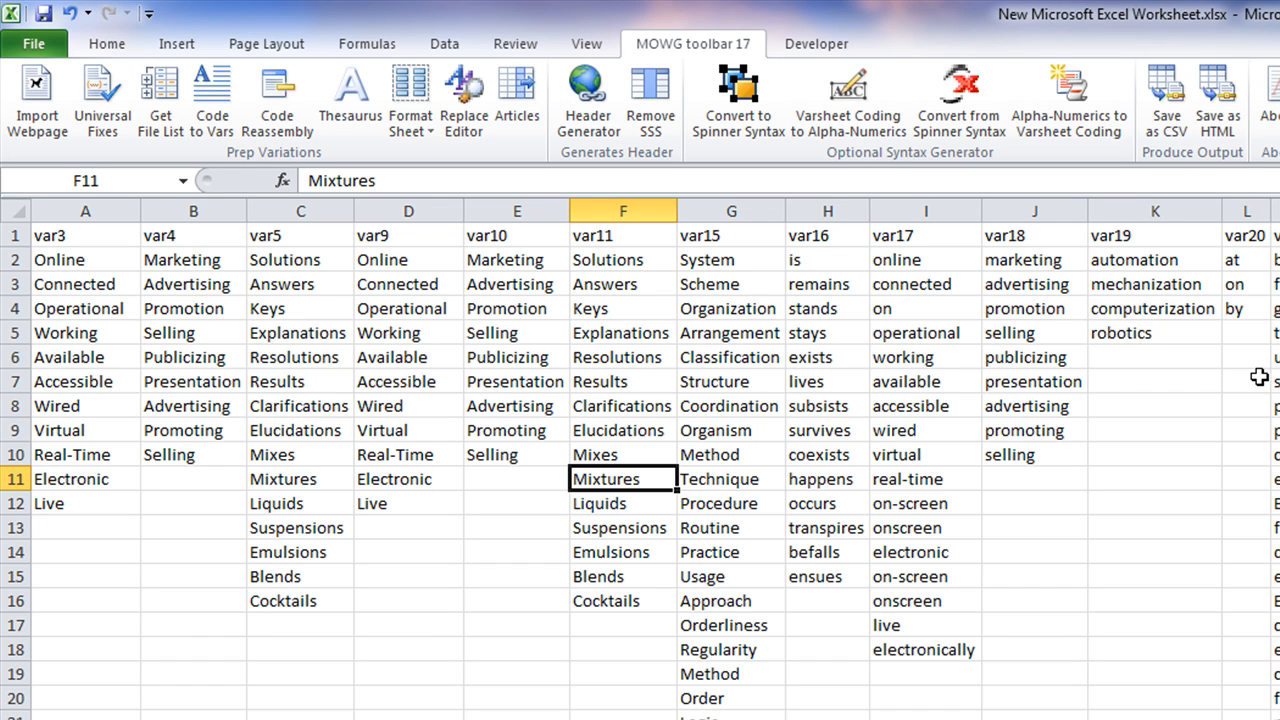
# Export the var lists to vars.csv, save and close the workbook, then open vars.csv
pyautogui.click(1167, 112)
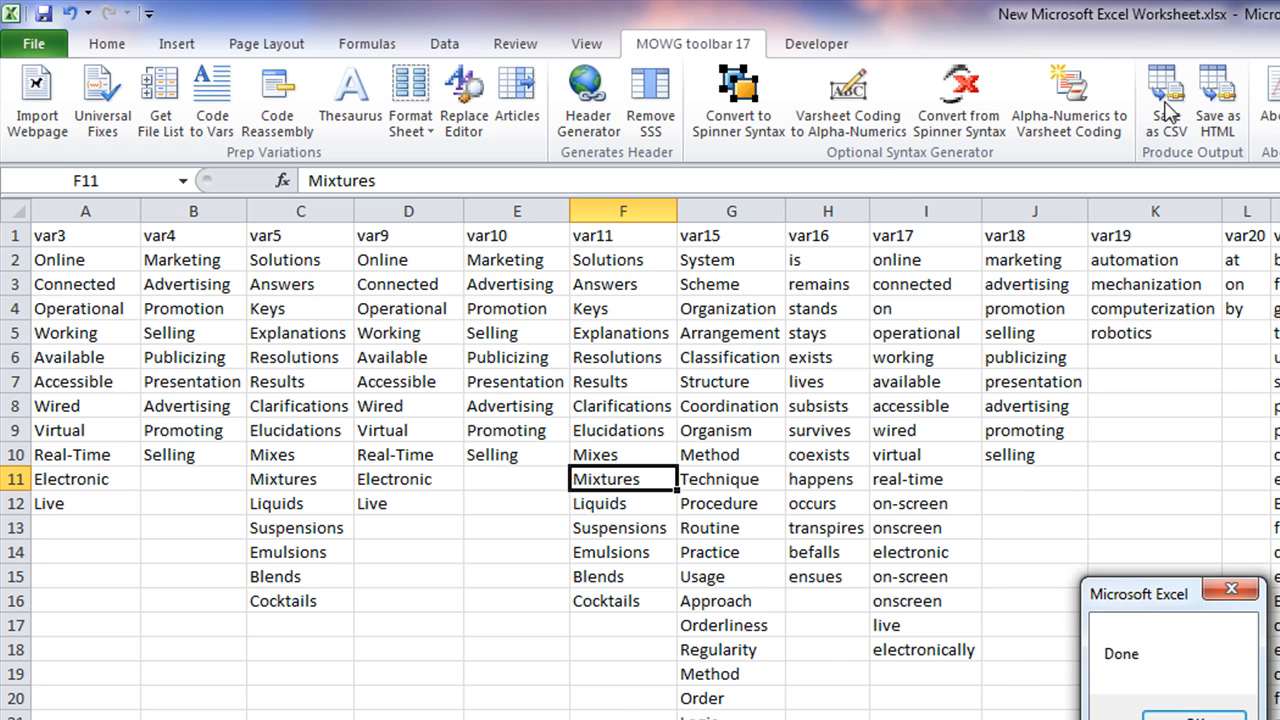
pyautogui.click(1195, 716)
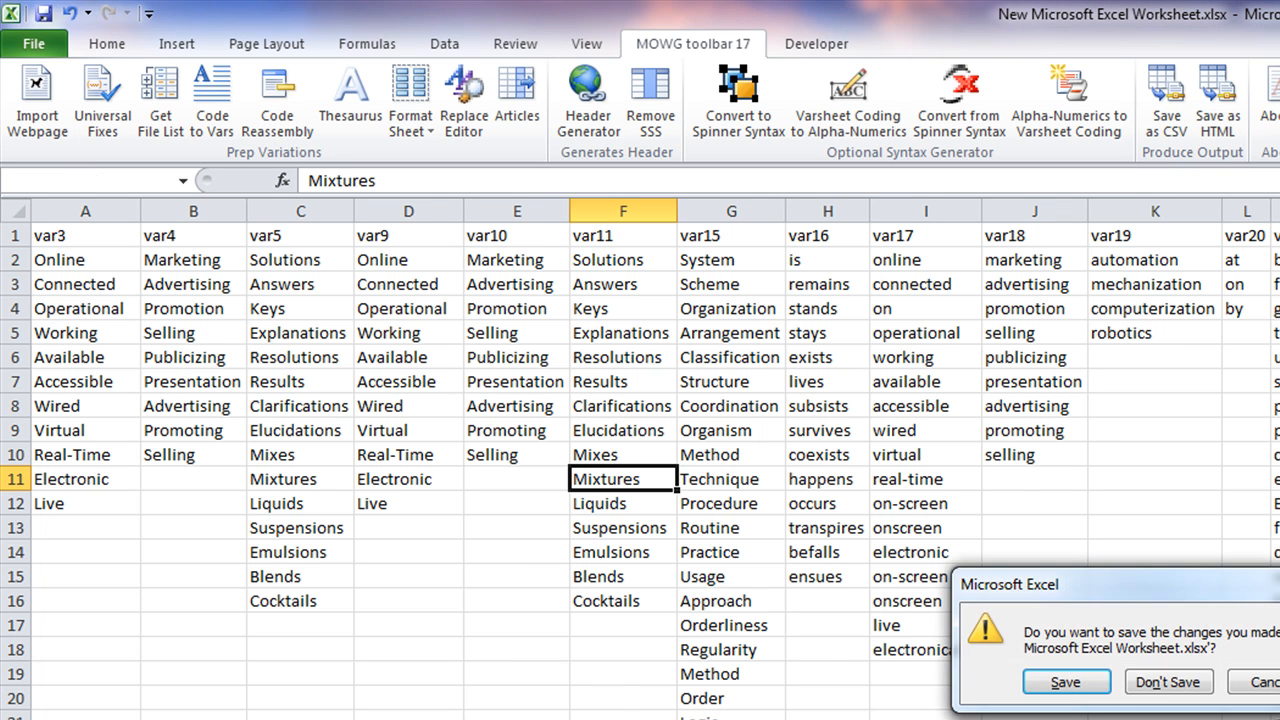
pyautogui.click(1068, 688)
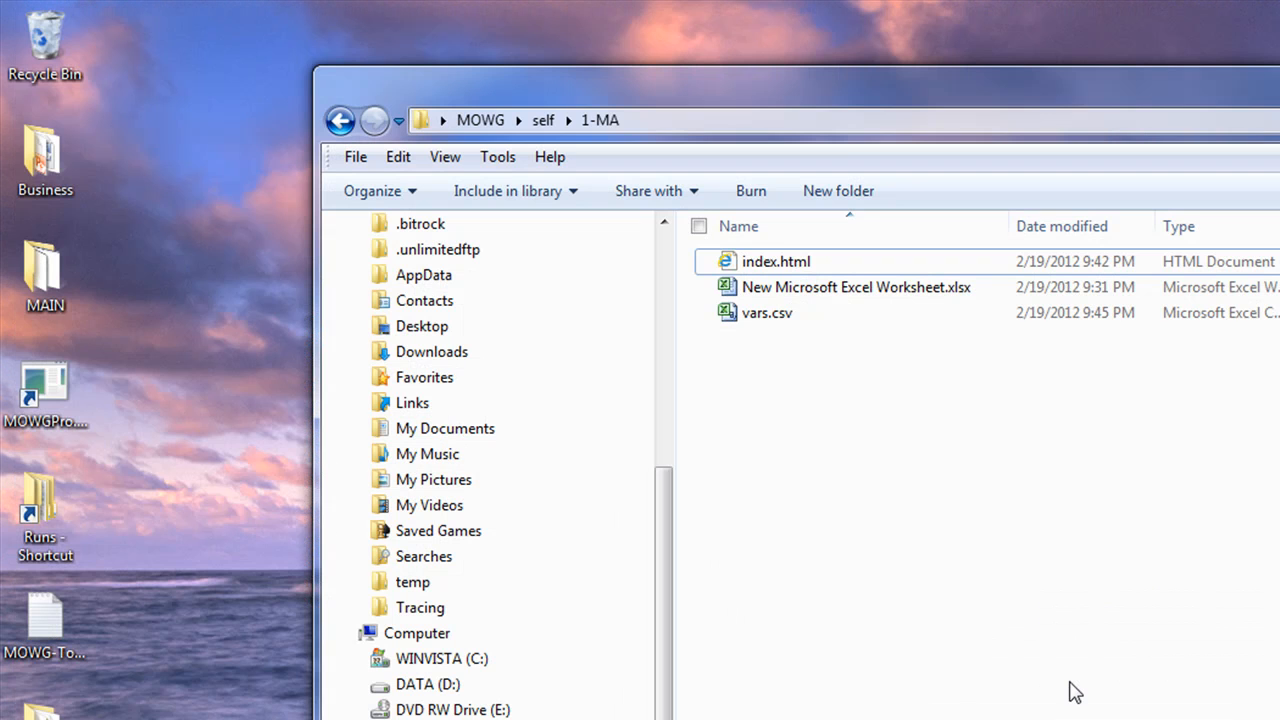
pyautogui.doubleClick(774, 324)
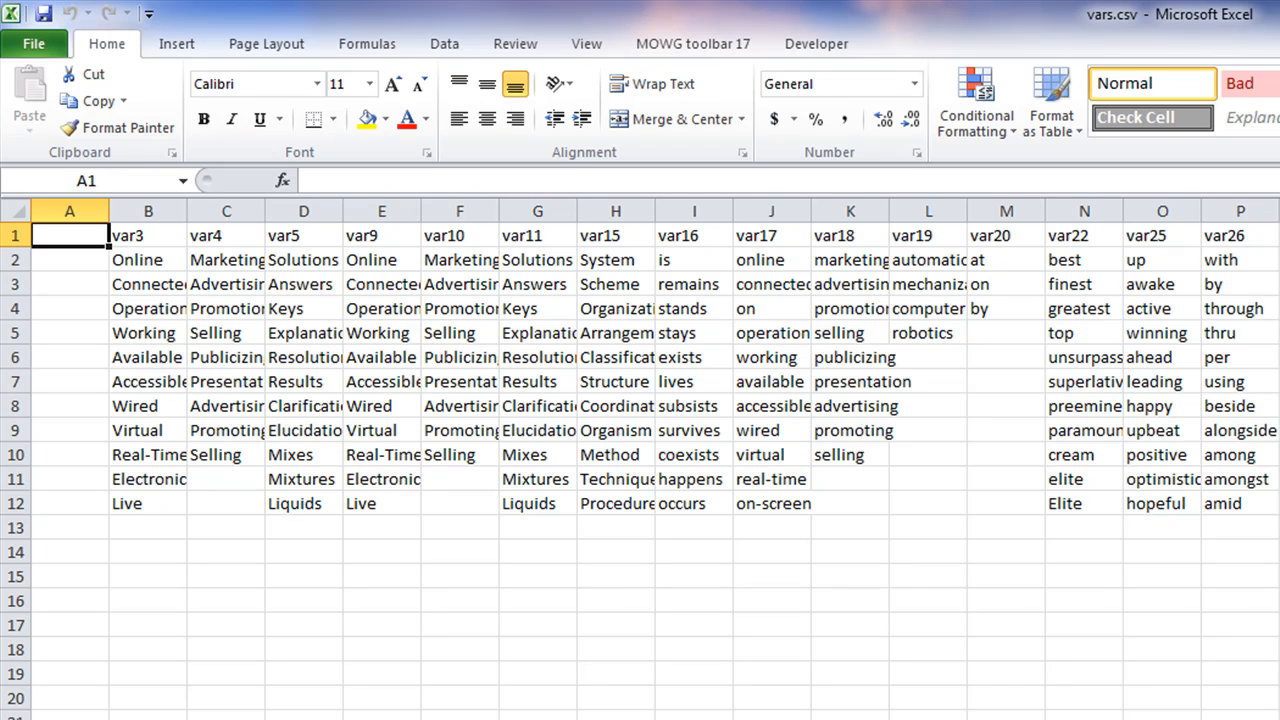
# Reopen the original worksheet and scroll across its lists to compare with vars.csv
pyautogui.click(928, 719)
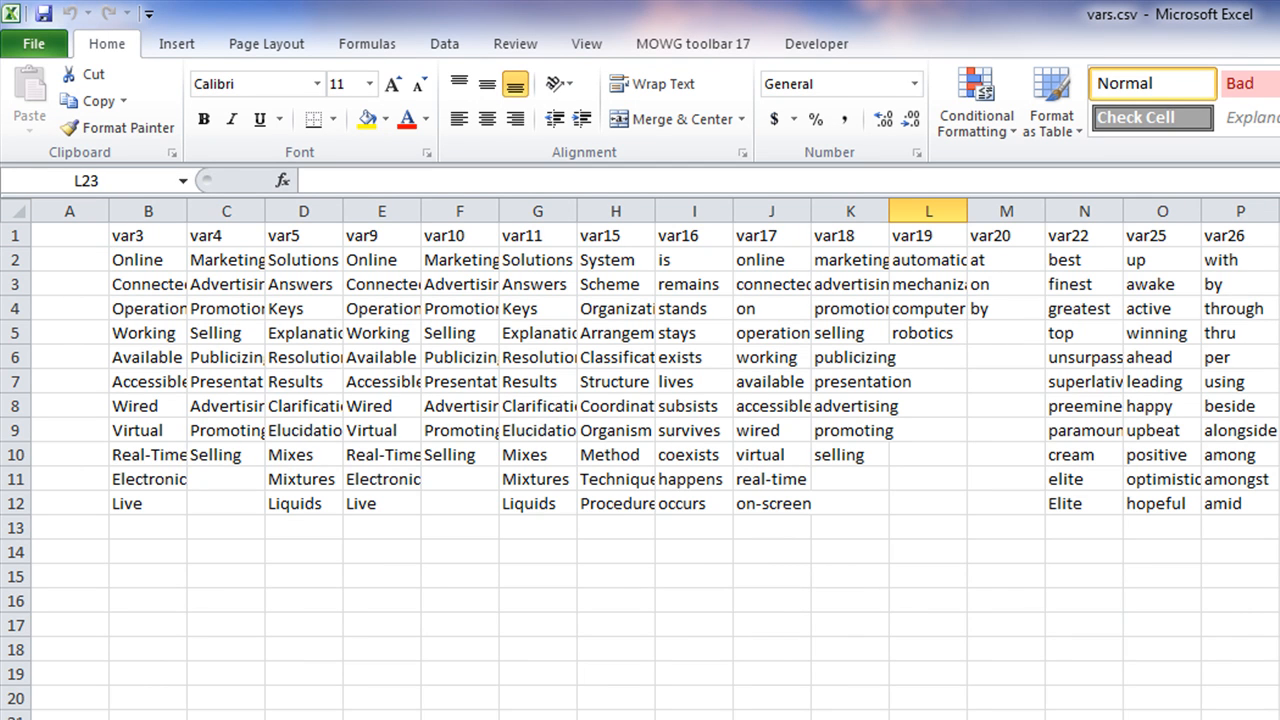
pyautogui.click(90, 236)
pyautogui.click(68, 211)
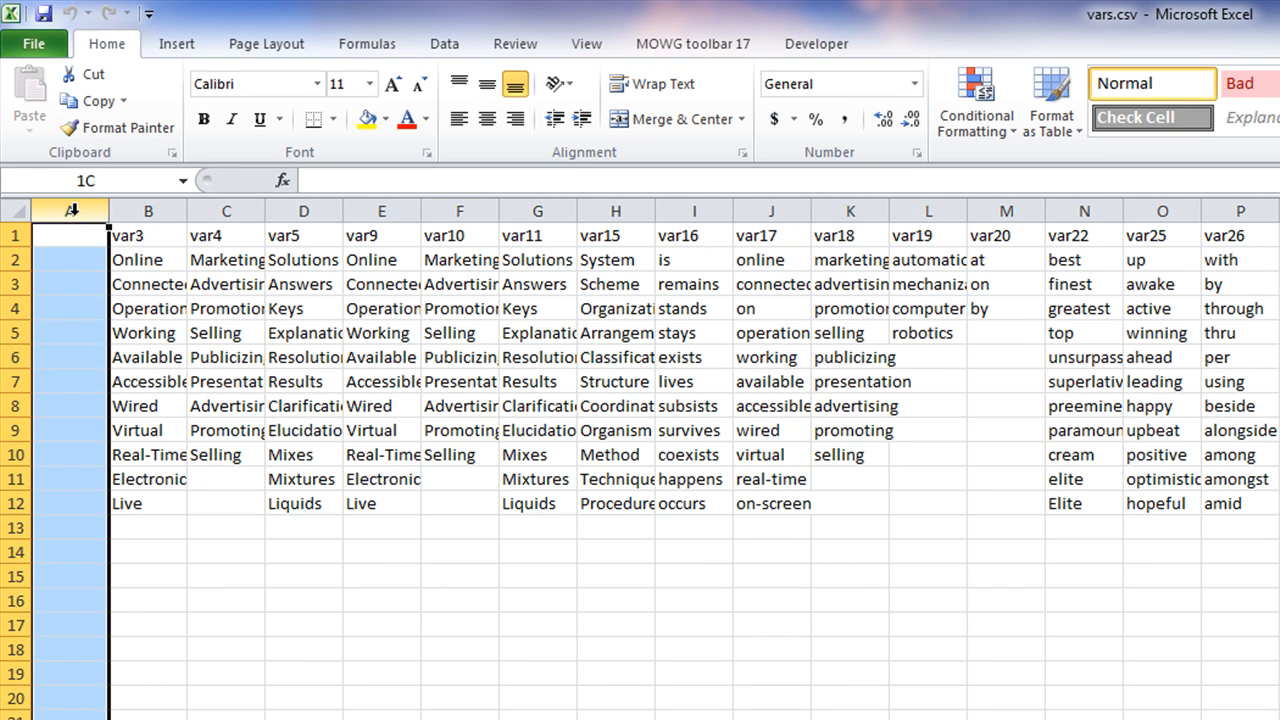
pyautogui.click(1279, 719)
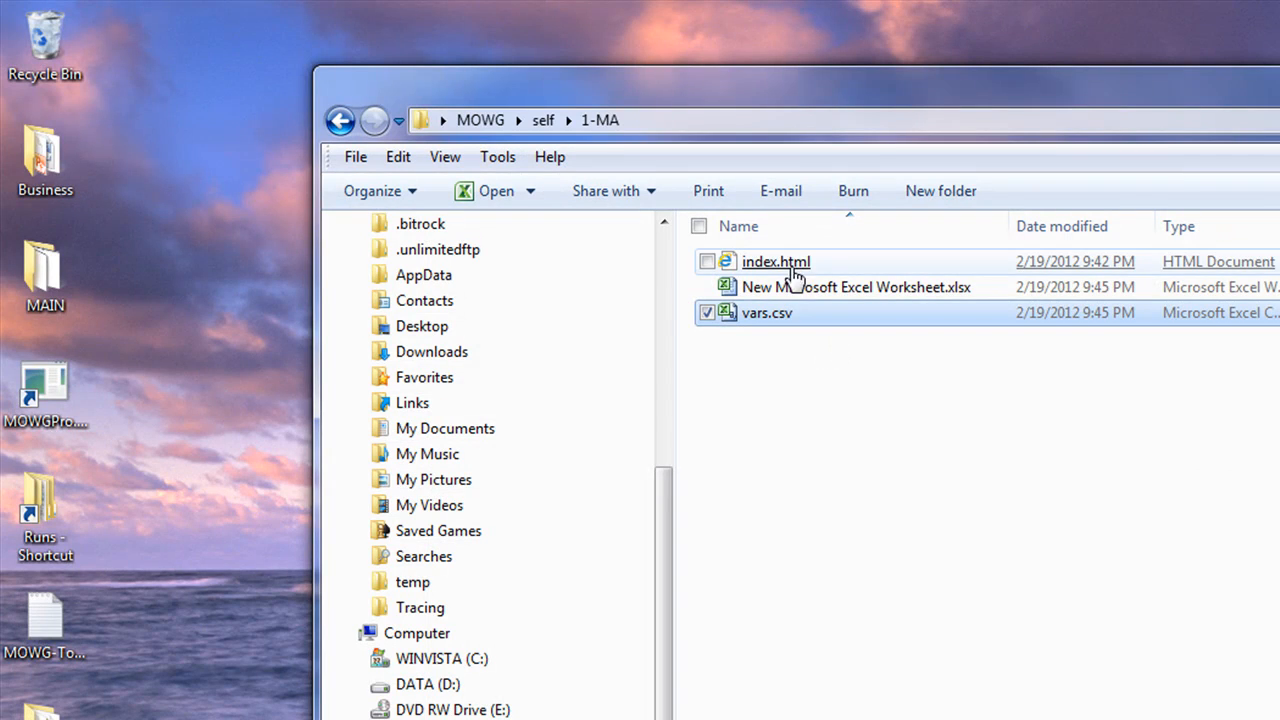
pyautogui.doubleClick(716, 292)
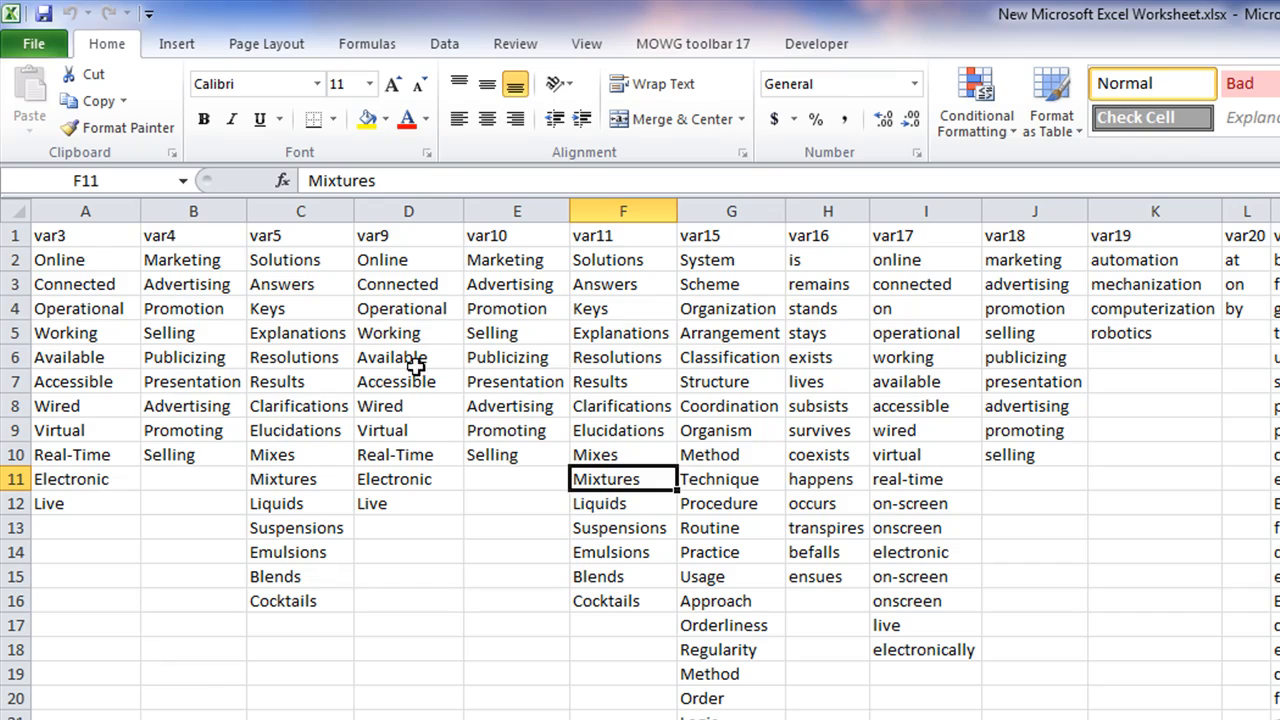
pyautogui.hscroll(20, 640, 460)
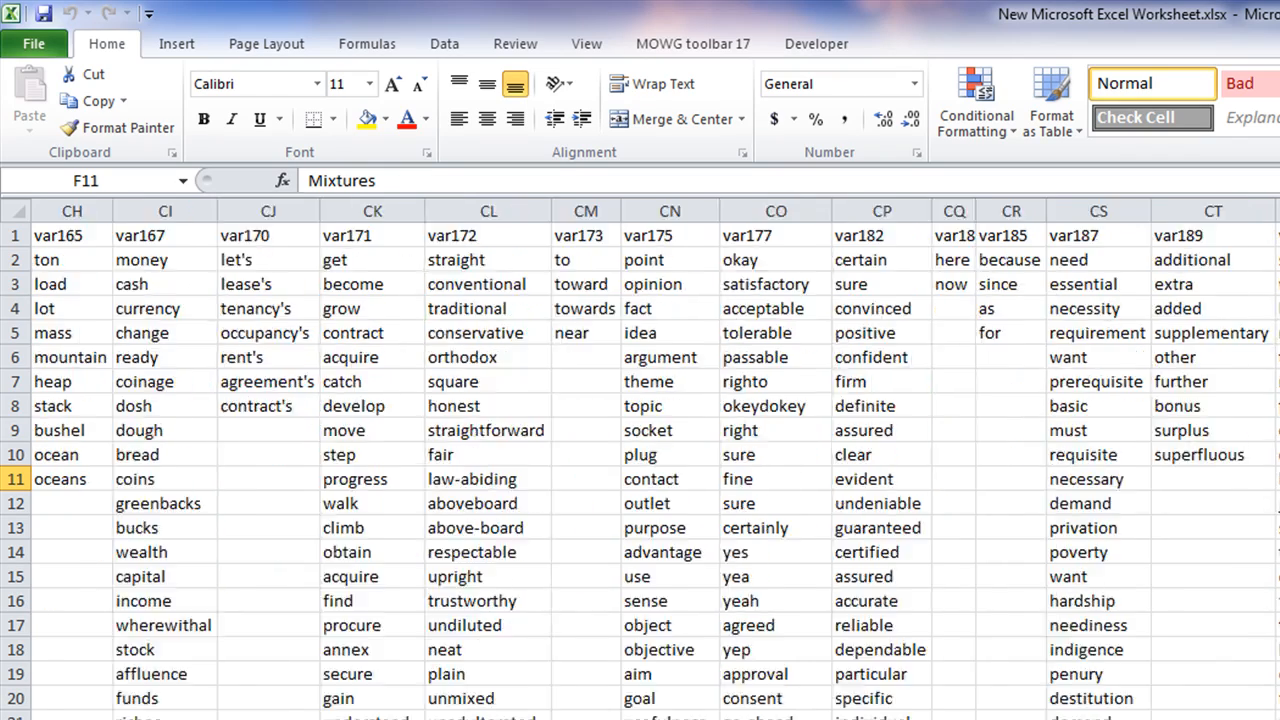
pyautogui.hscroll(20, 640, 460)
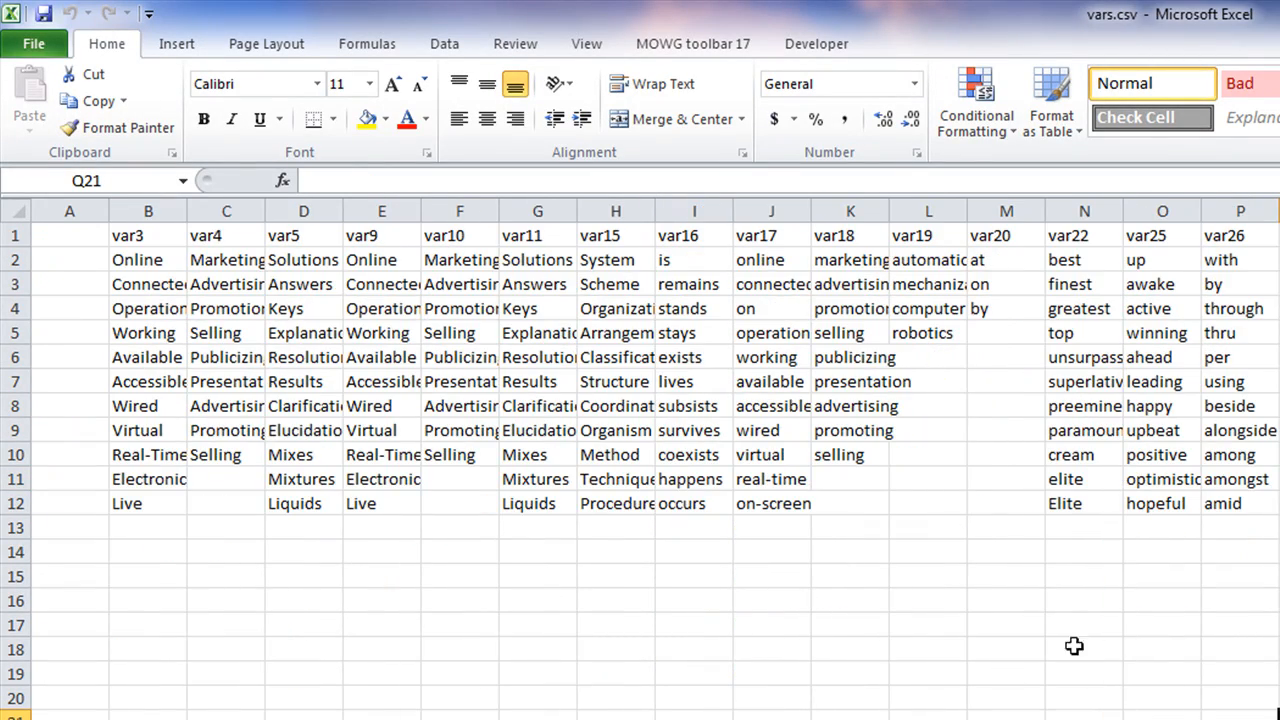
pyautogui.hscroll(20, 640, 460)
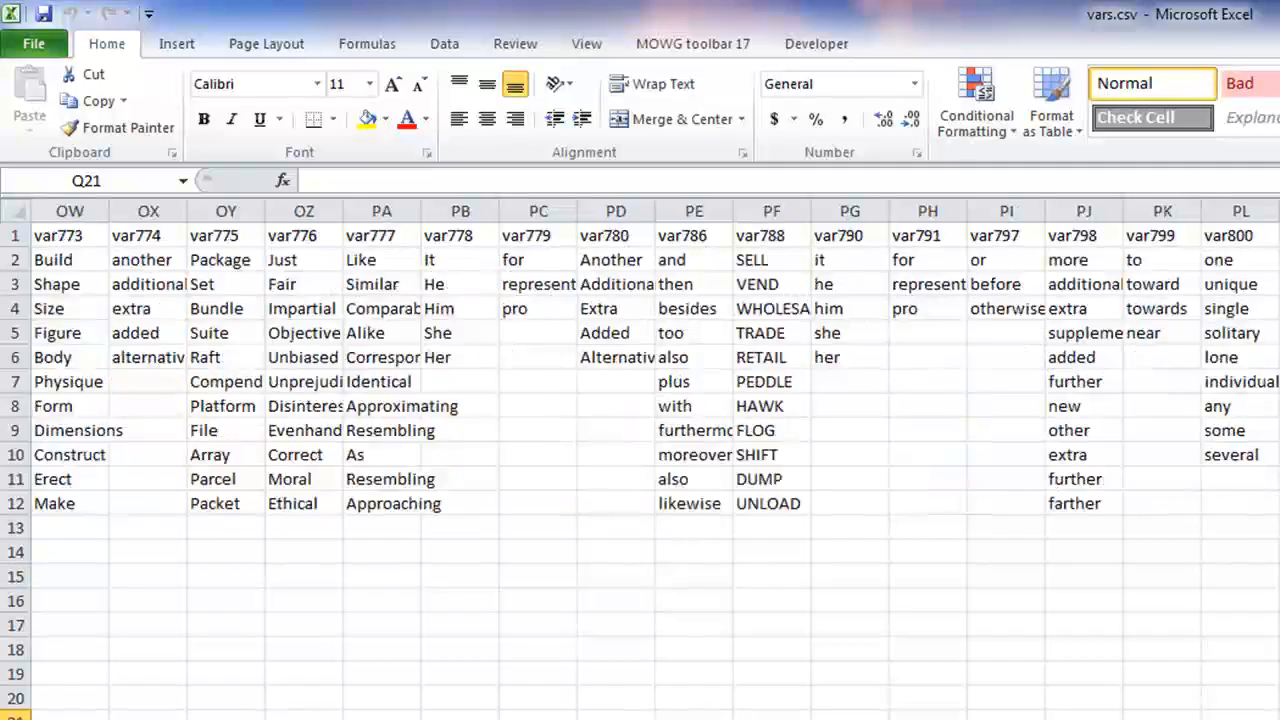
pyautogui.hscroll(20, 640, 460)
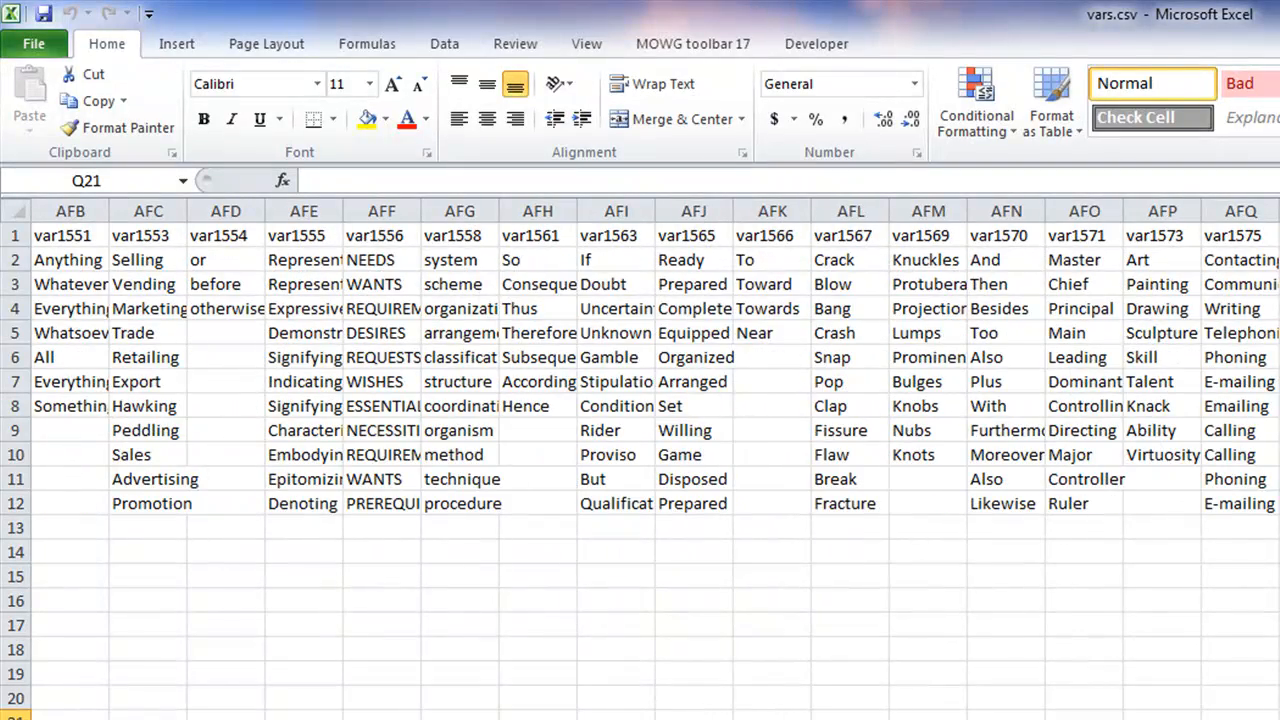
pyautogui.hscroll(-20, 640, 460)
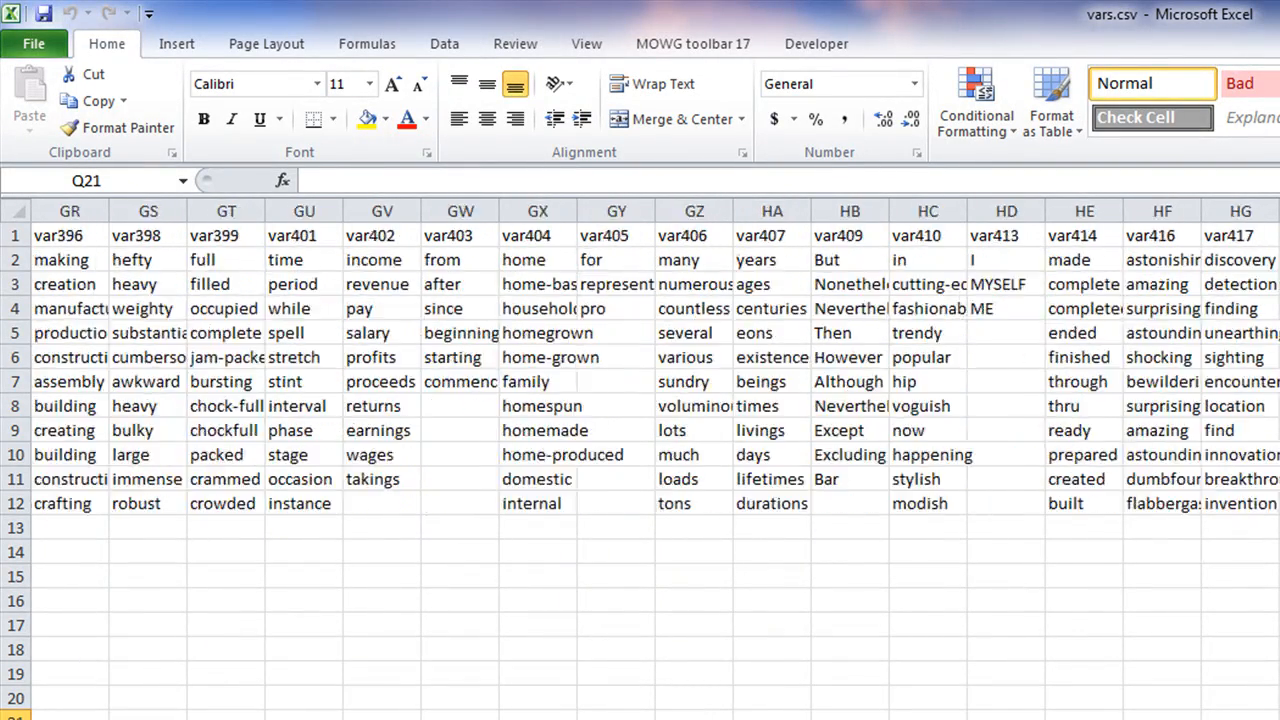
# Delete the empty column A so var3 heads column A
pyautogui.click(90, 211)
pyautogui.rightClick(63, 390)
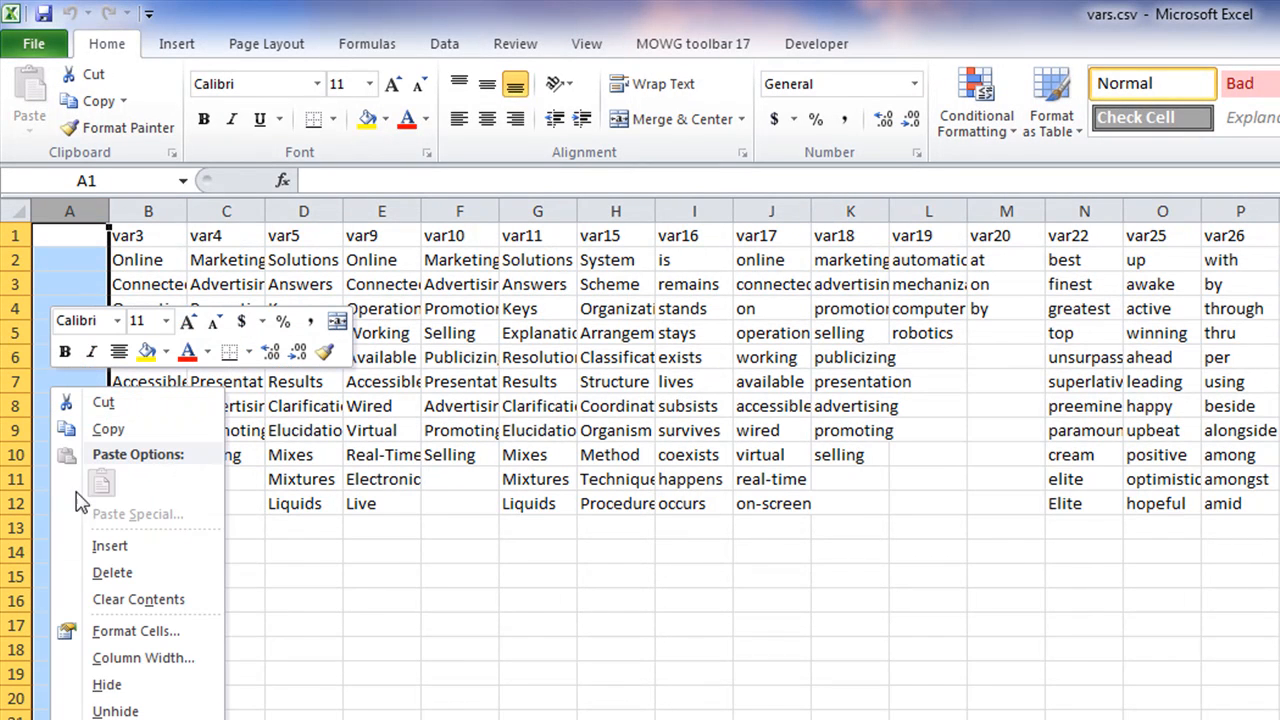
pyautogui.click(115, 575)
pyautogui.click(715, 634)
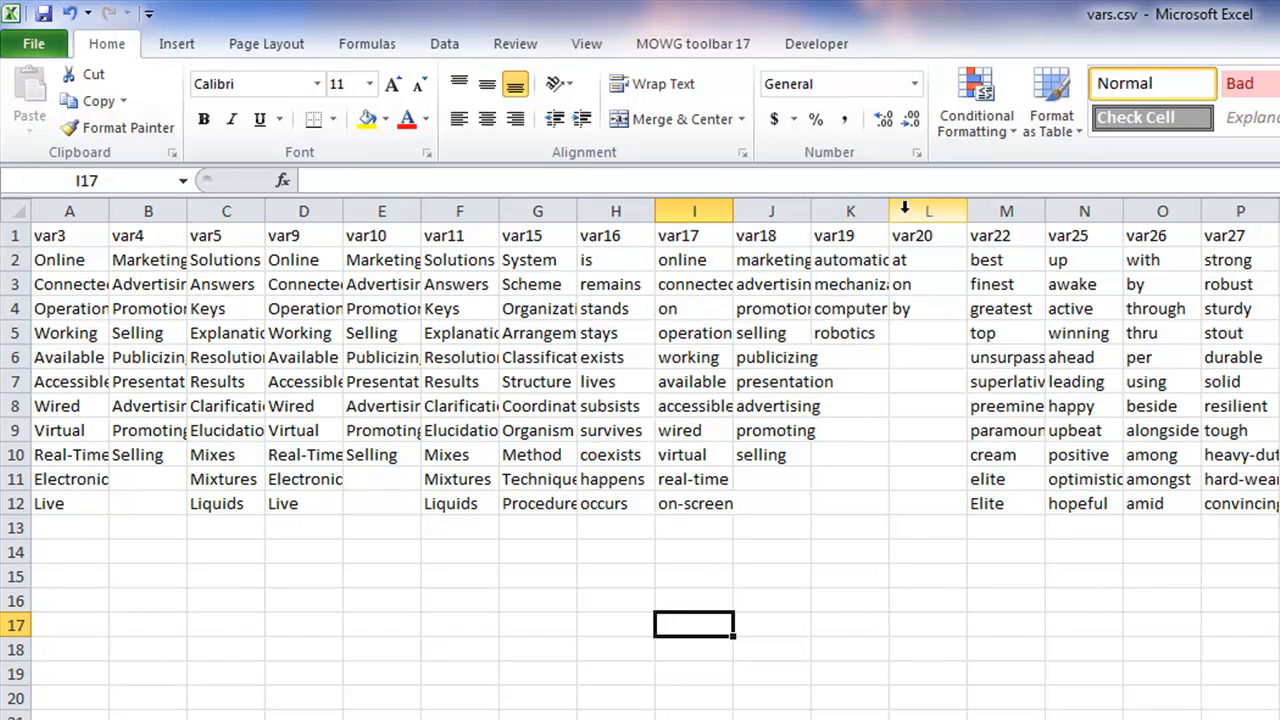
# Auto-fit column K to its longest entry, computerization
pyautogui.moveTo(888, 210); pyautogui.dragTo(888, 210)
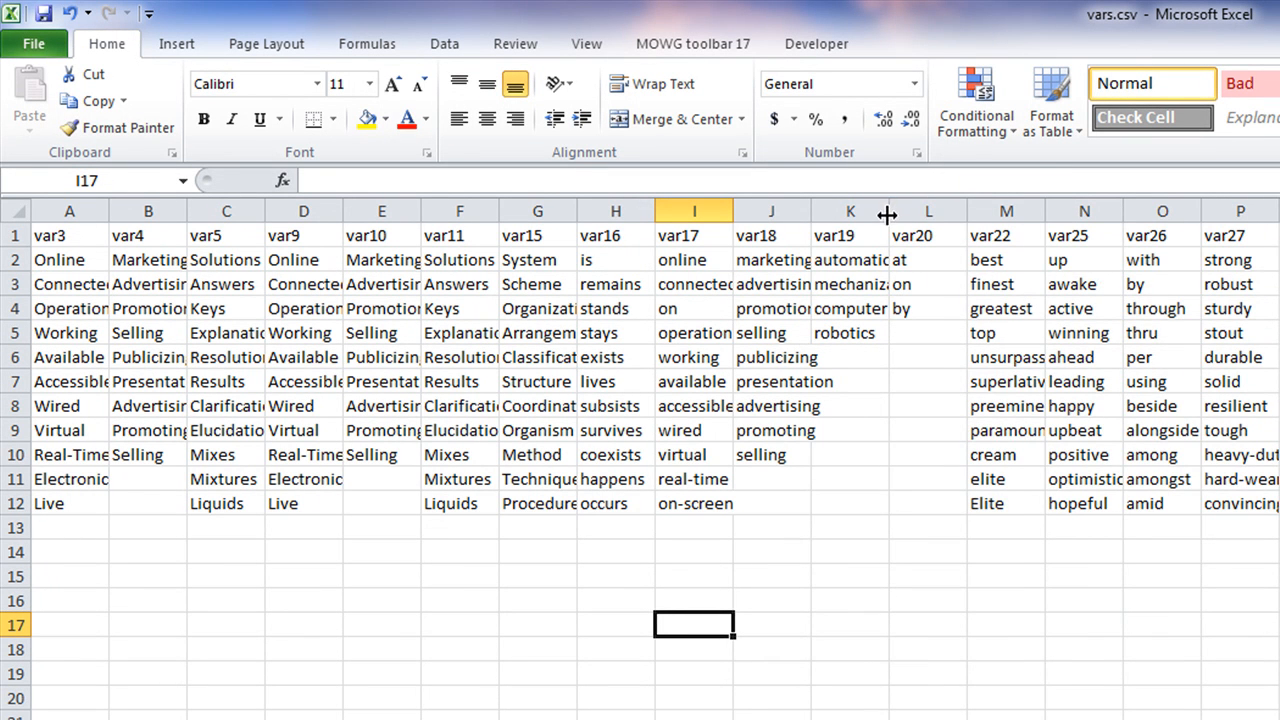
pyautogui.doubleClick(887, 210)
pyautogui.click(1166, 620)
pyautogui.click(366, 333)
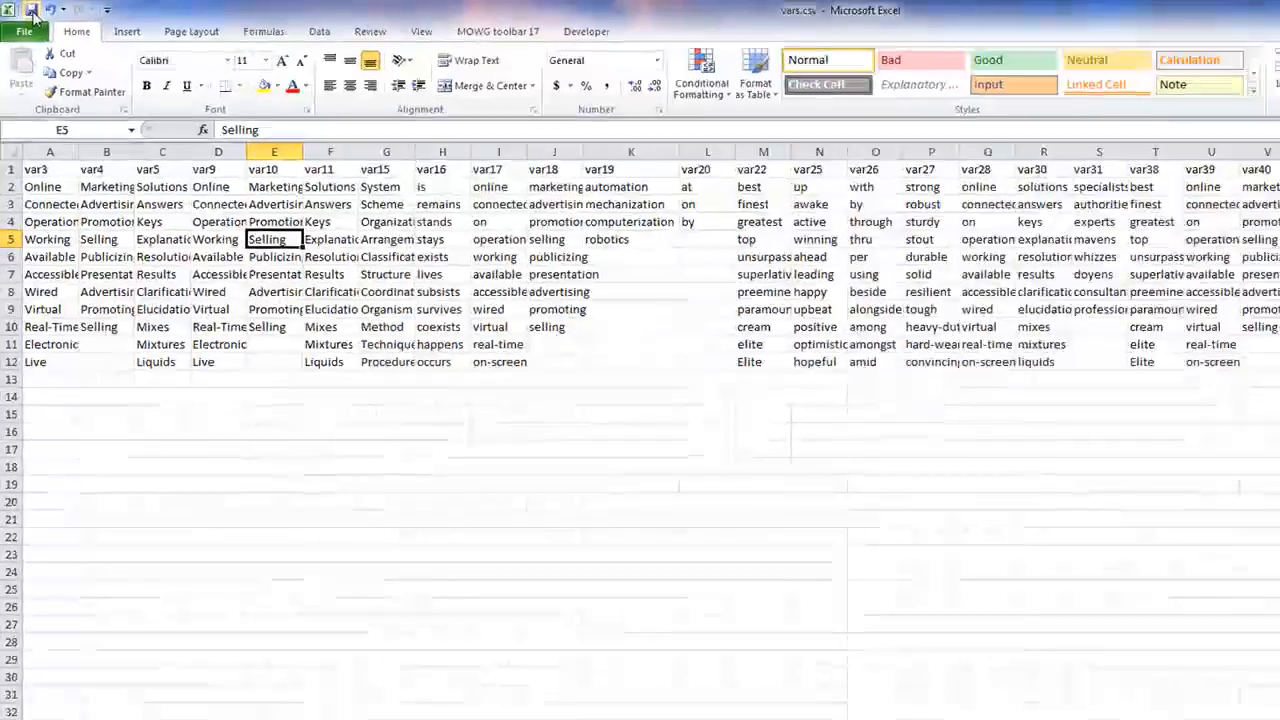
# Save the sheet back to vars.csv in CSV format, cancelling the first close attempt
pyautogui.click(32, 11)
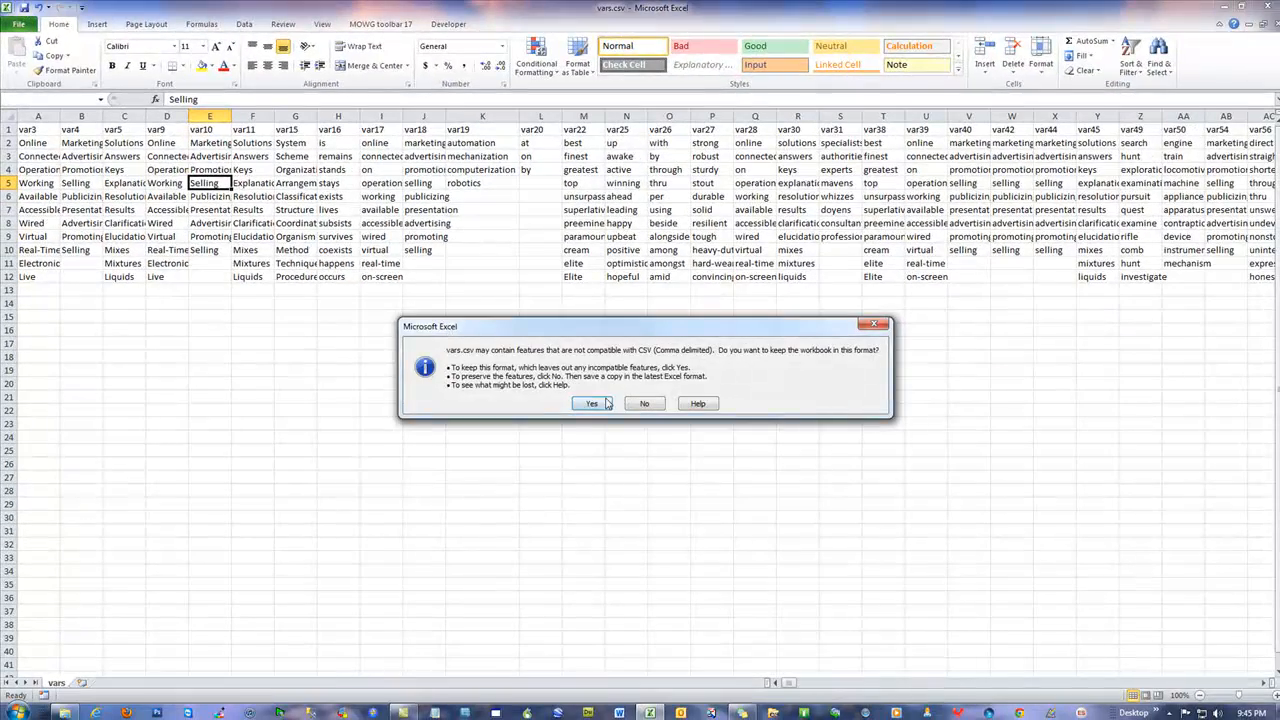
pyautogui.click(590, 400)
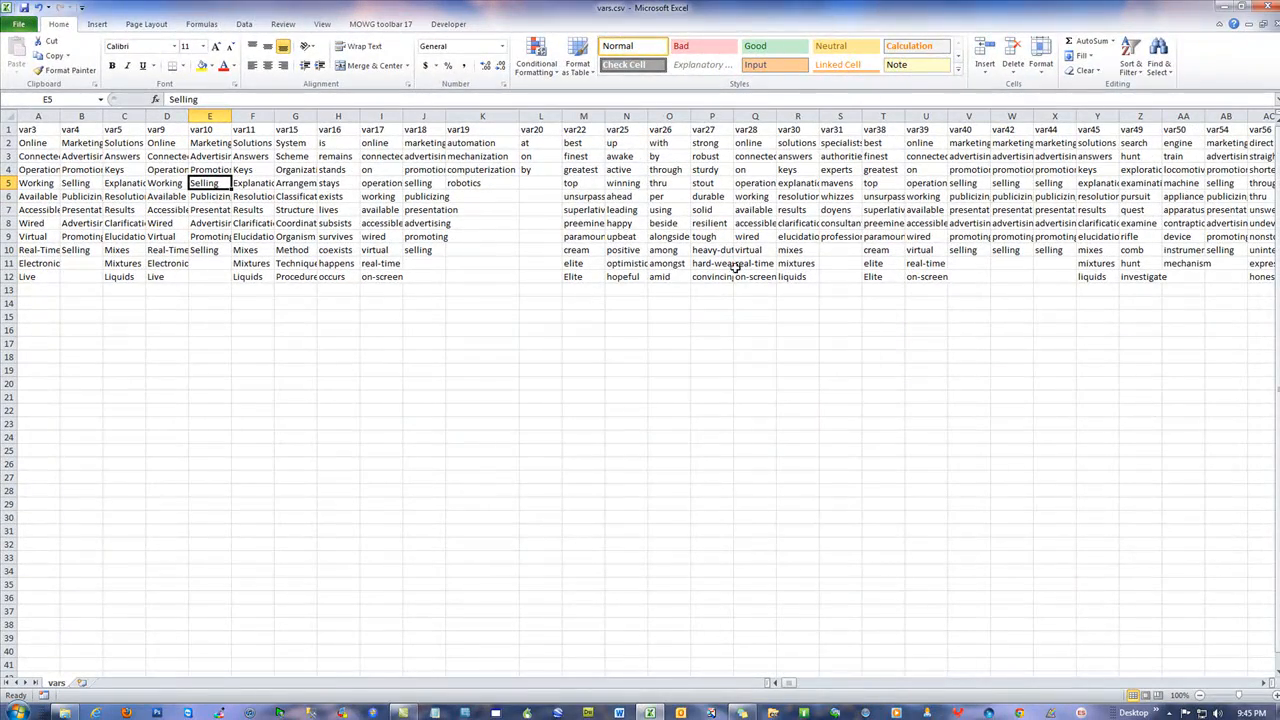
pyautogui.click(1252, 28)
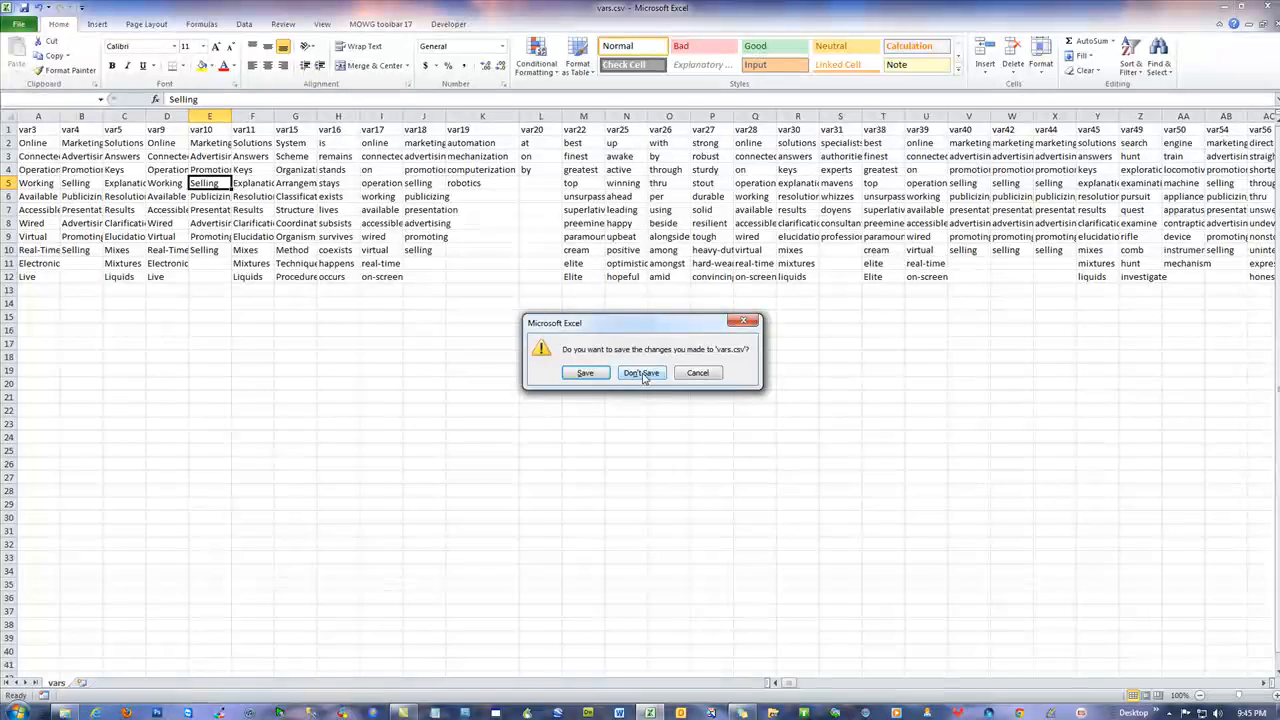
pyautogui.click(704, 374)
# Close Excel, saving under the name vars.csv and replacing the existing file
pyautogui.click(290, 248)
pyautogui.click(140, 182)
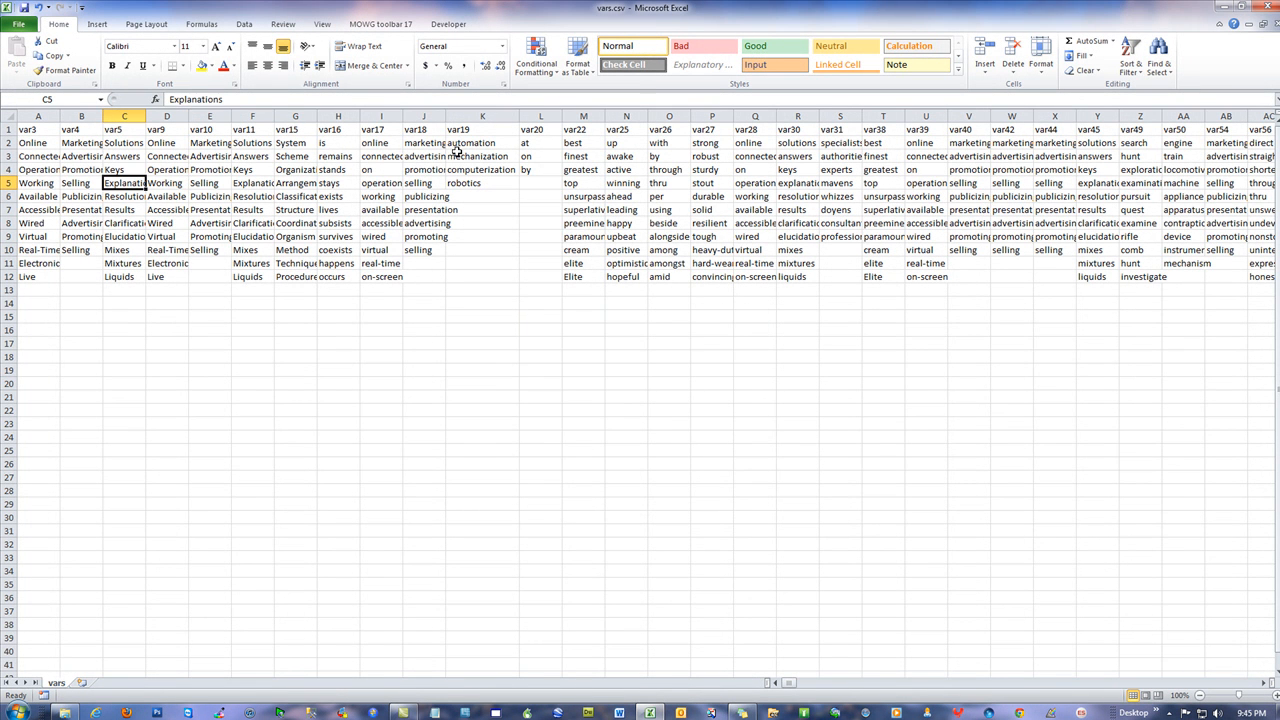
pyautogui.click(1268, 9)
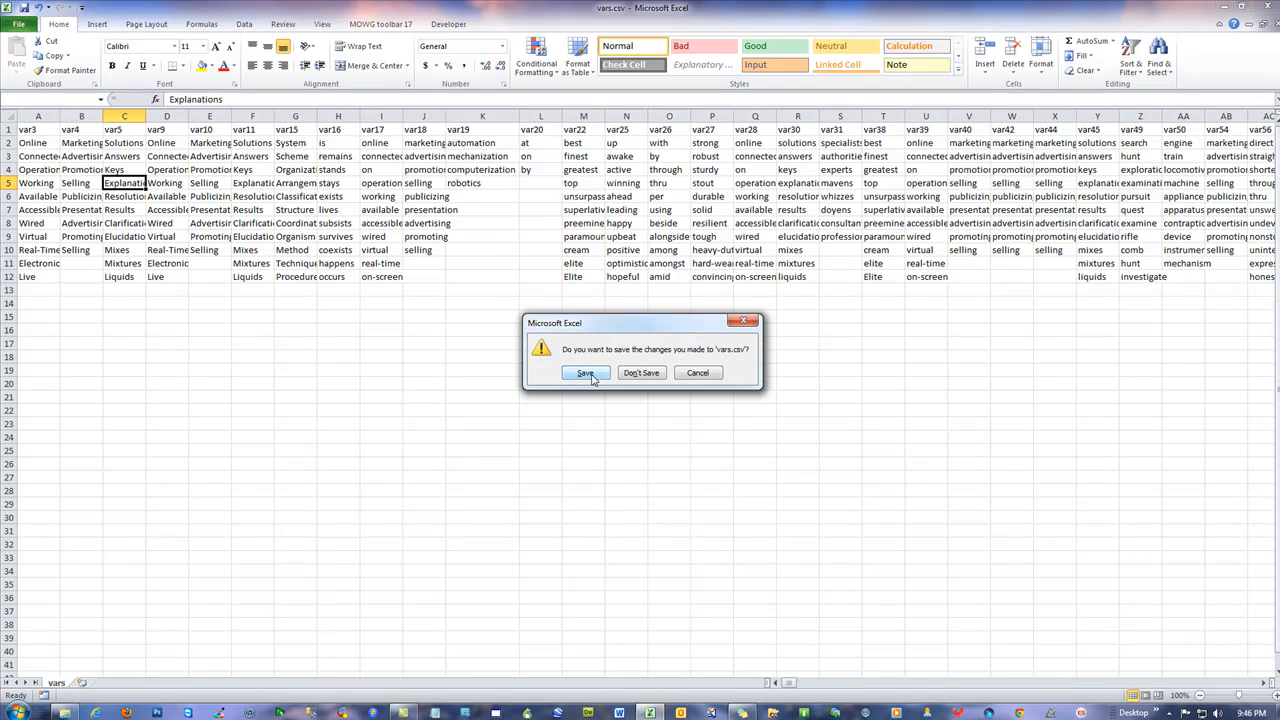
pyautogui.click(586, 373)
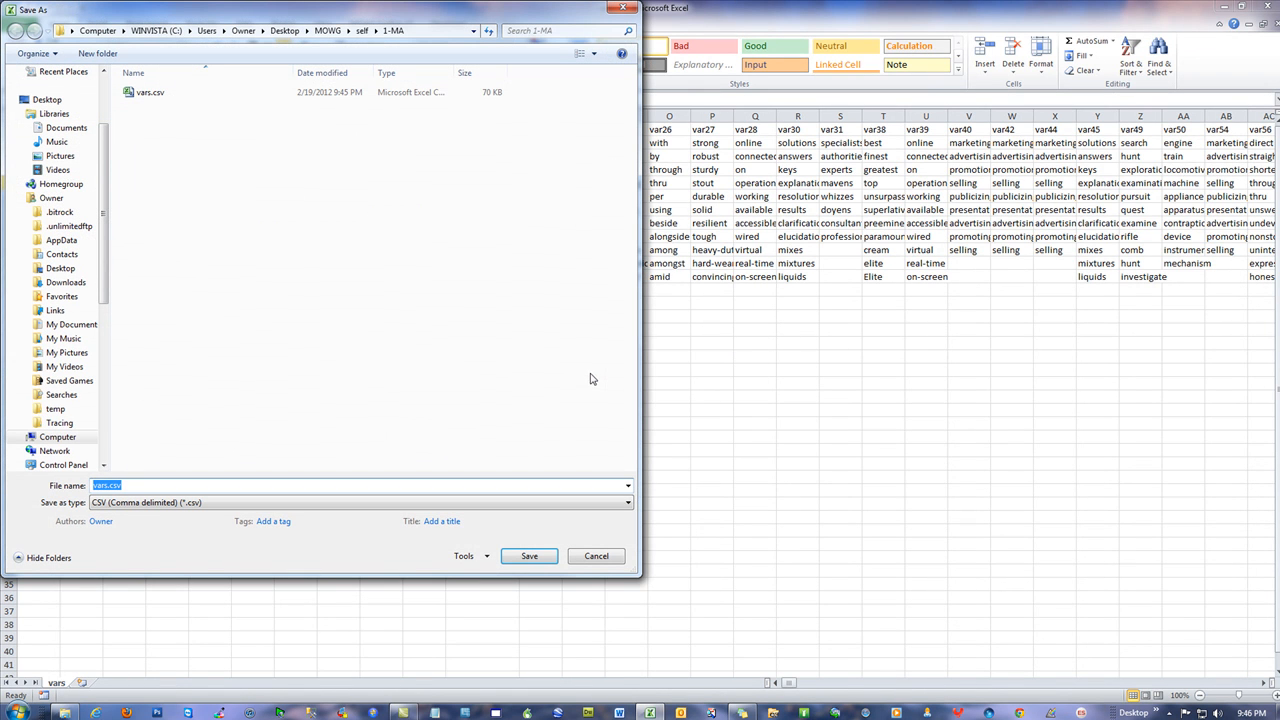
pyautogui.click(527, 559)
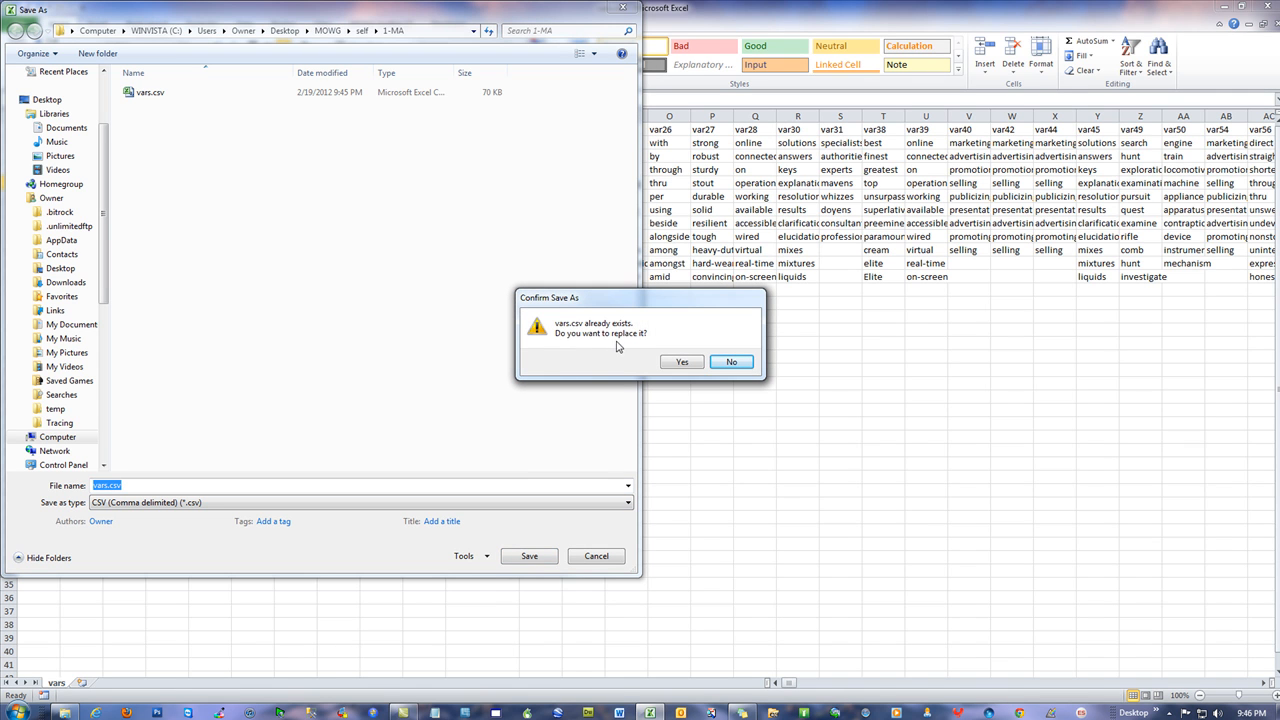
pyautogui.click(682, 362)
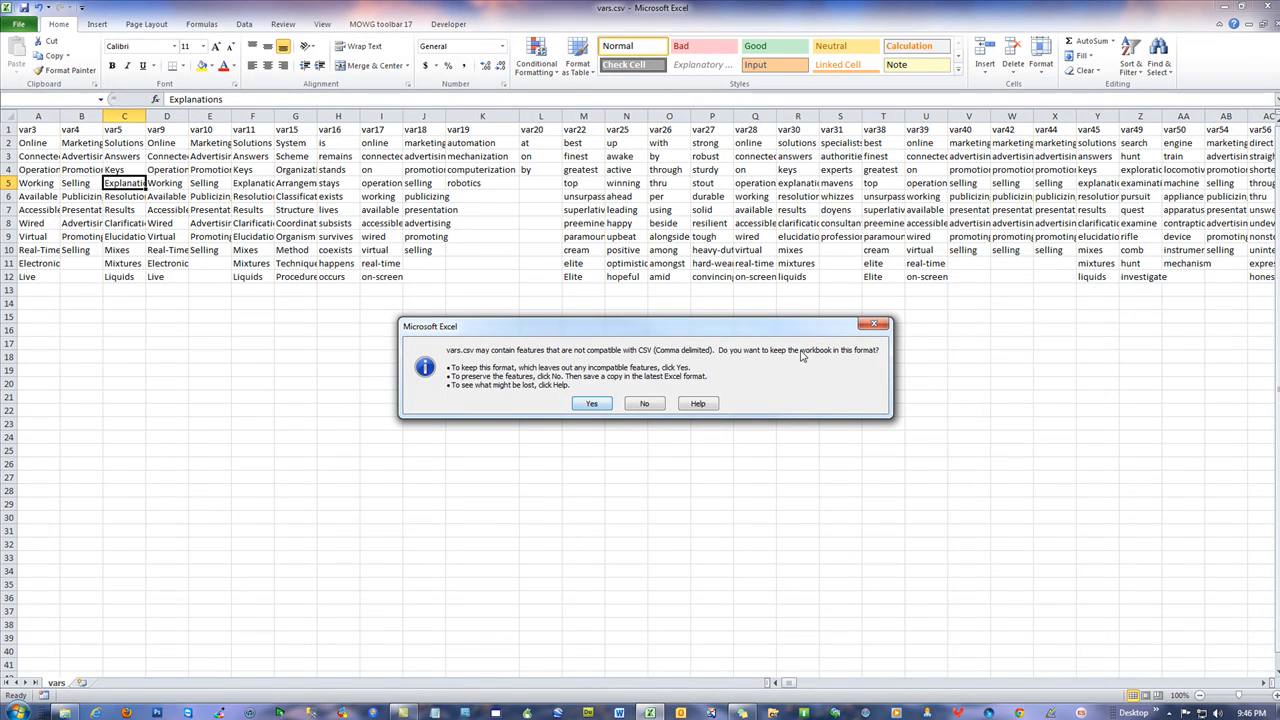
pyautogui.click(592, 403)
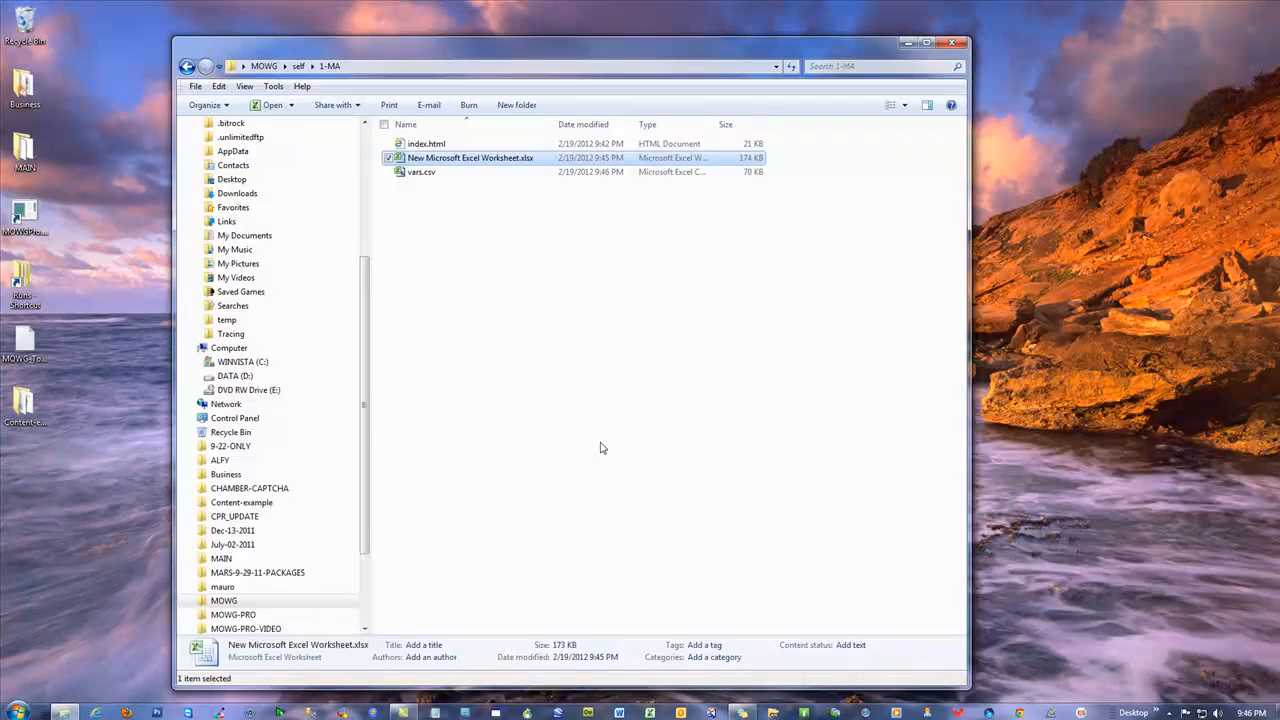
pyautogui.click(585, 331)
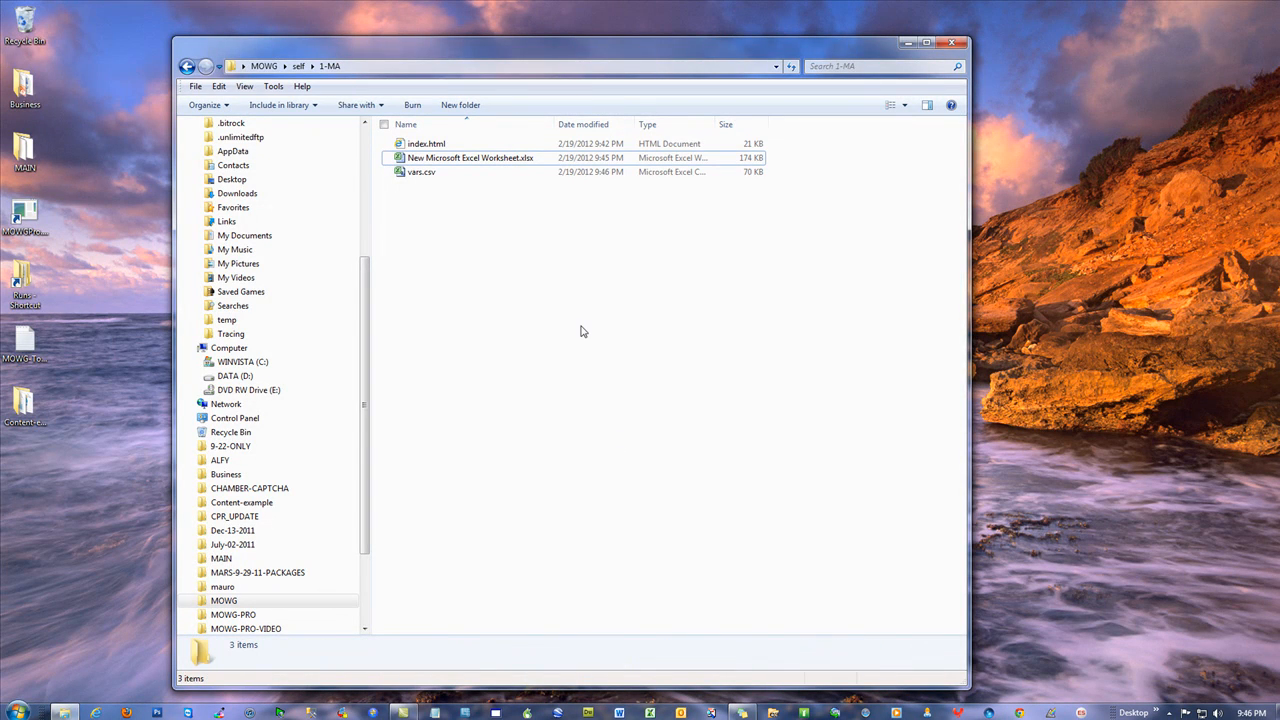
pyautogui.doubleClick(422, 176)
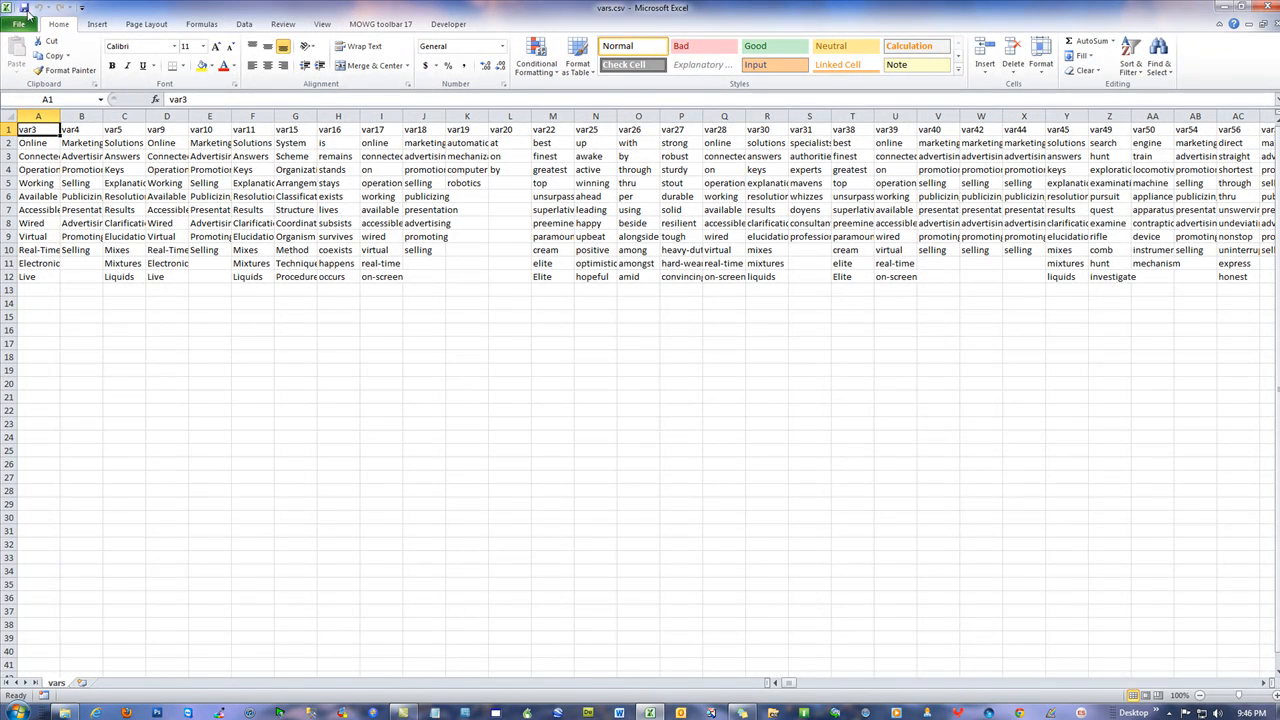
pyautogui.click(24, 8)
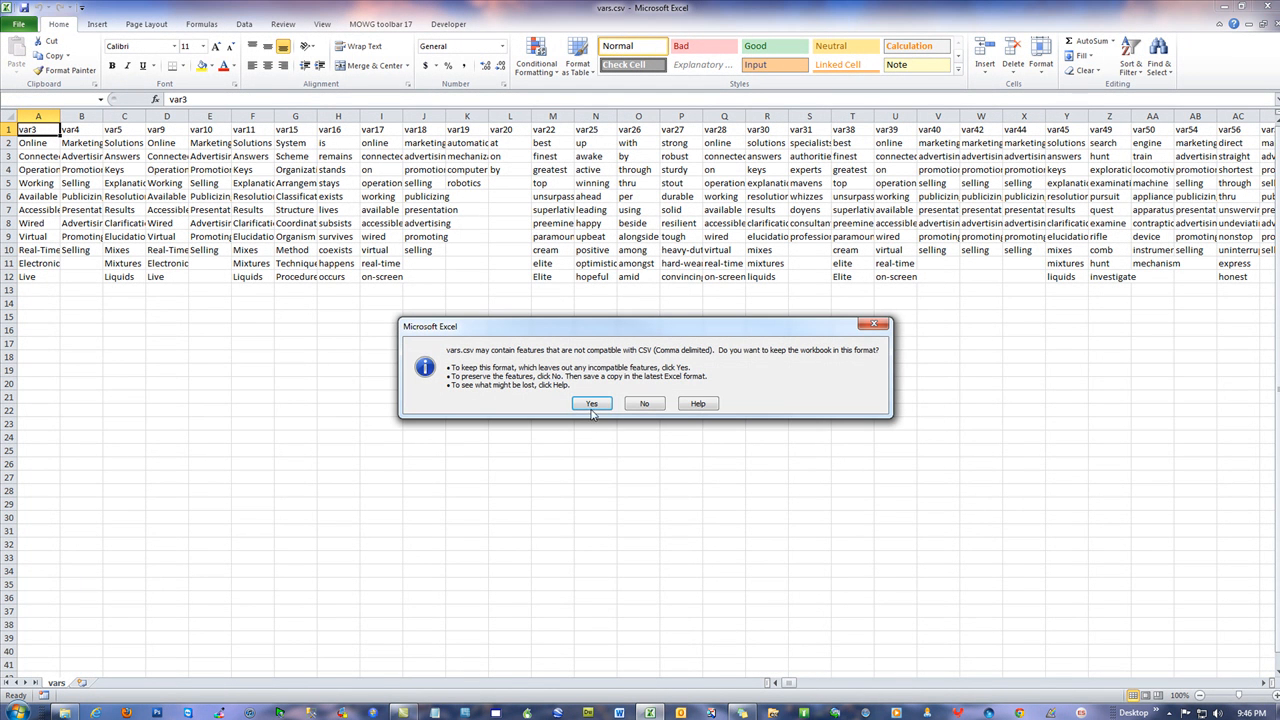
pyautogui.click(592, 405)
pyautogui.click(1263, 7)
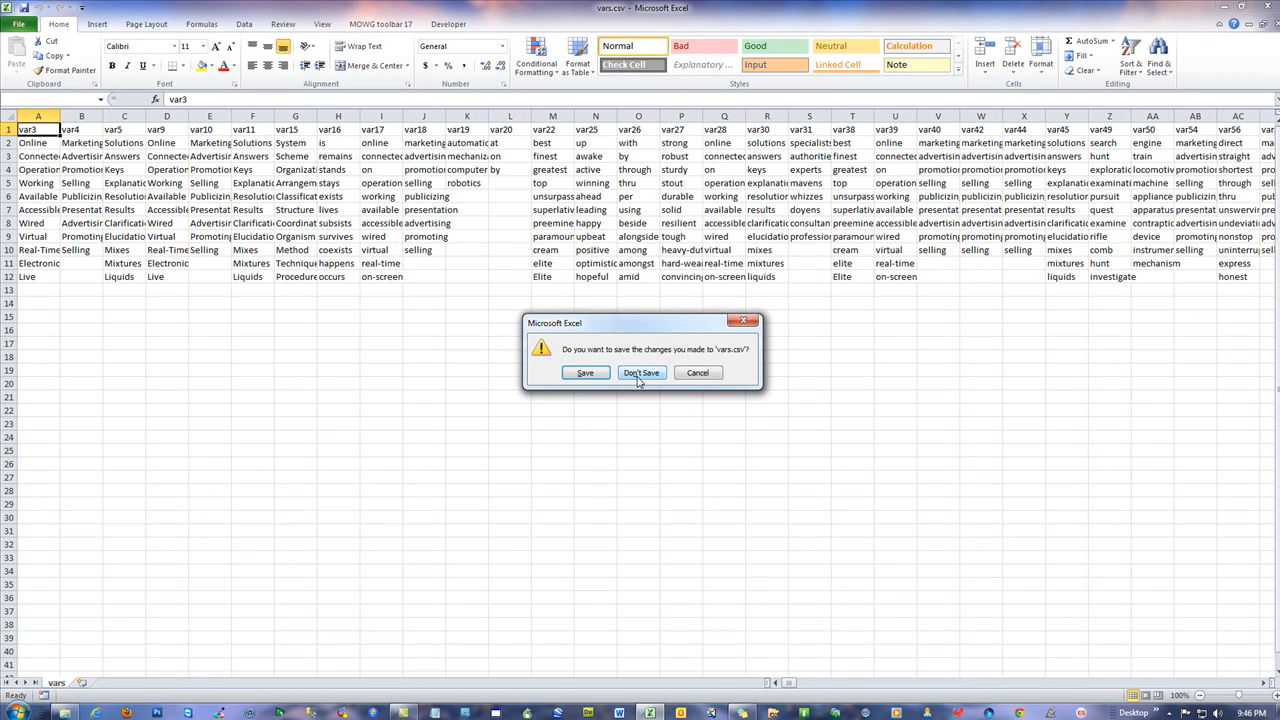
pyautogui.click(640, 373)
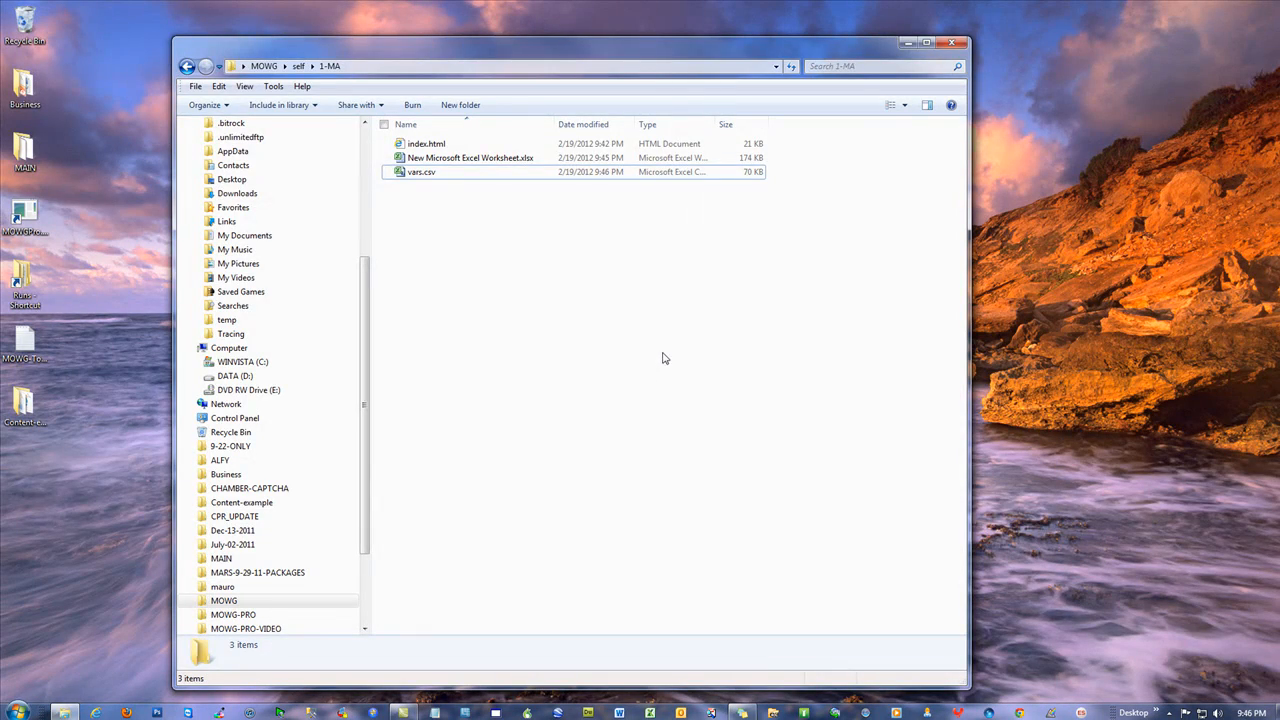
pyautogui.doubleClick(396, 174)
pyautogui.click(27, 8)
pyautogui.press('Return')
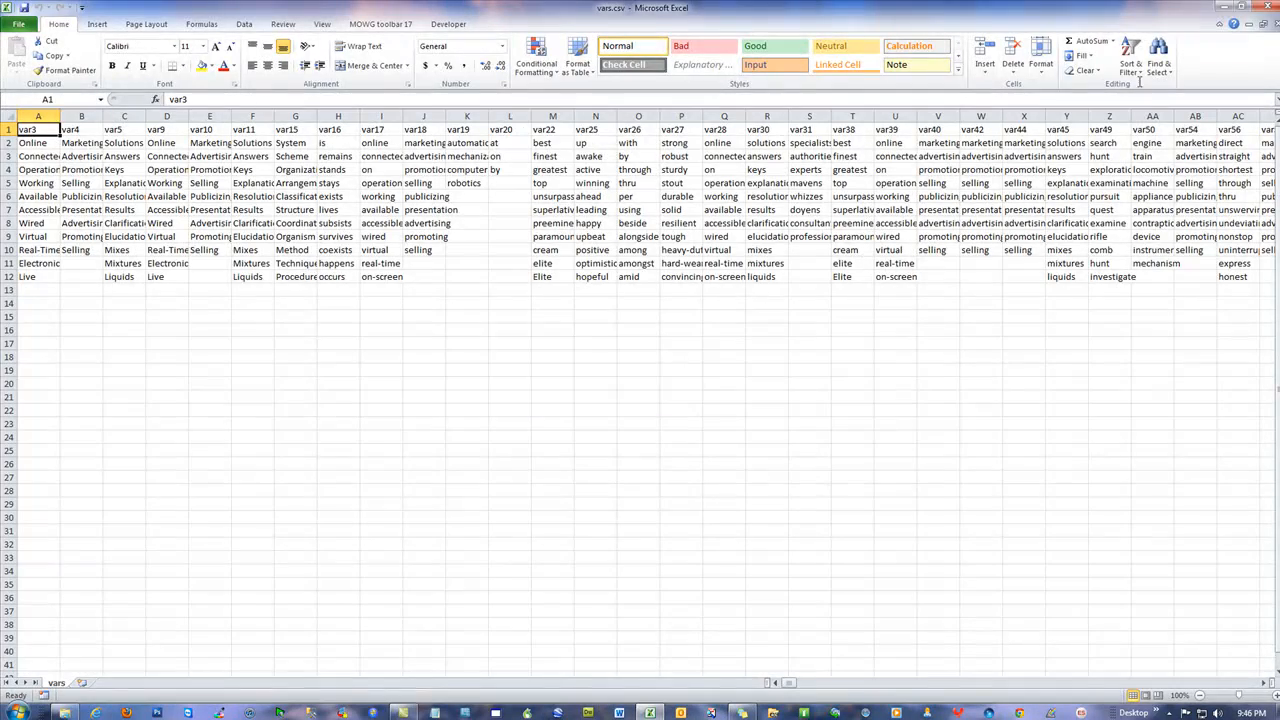
pyautogui.click(1268, 8)
pyautogui.click(640, 373)
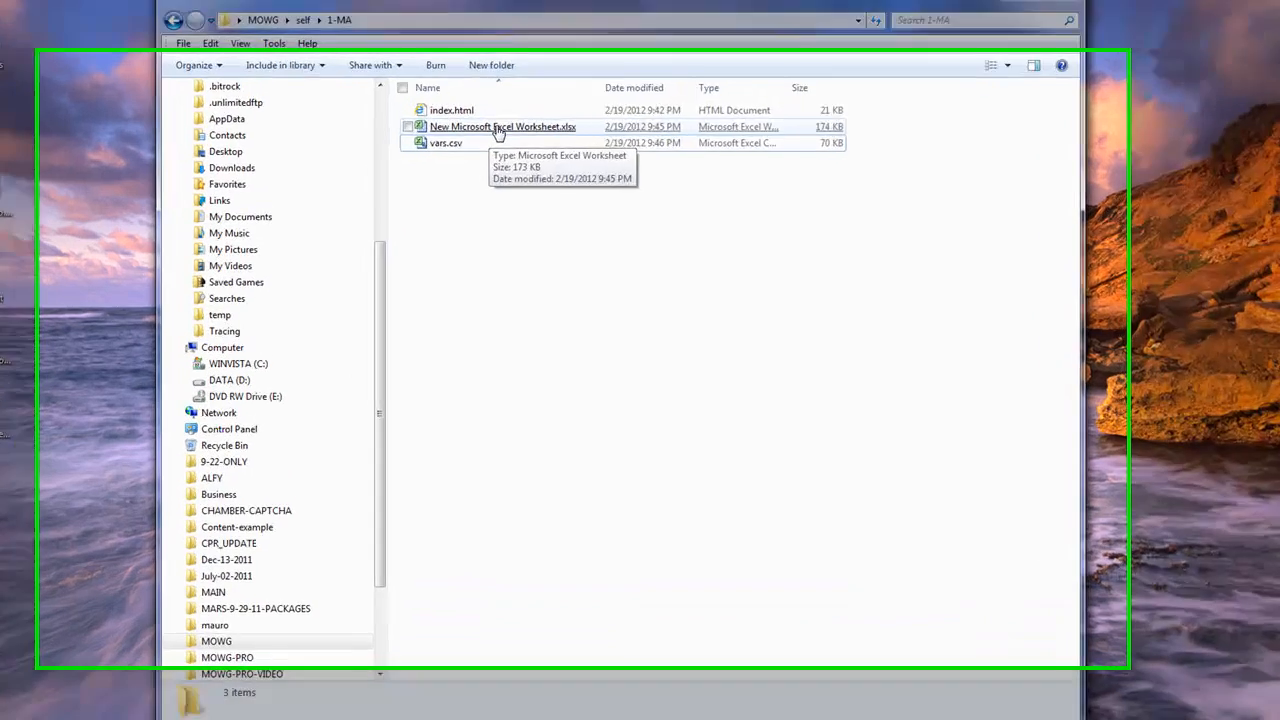
# Delete New Microsoft Excel Worksheet.xlsx from the 1-MA folder
pyautogui.rightClick(465, 160)
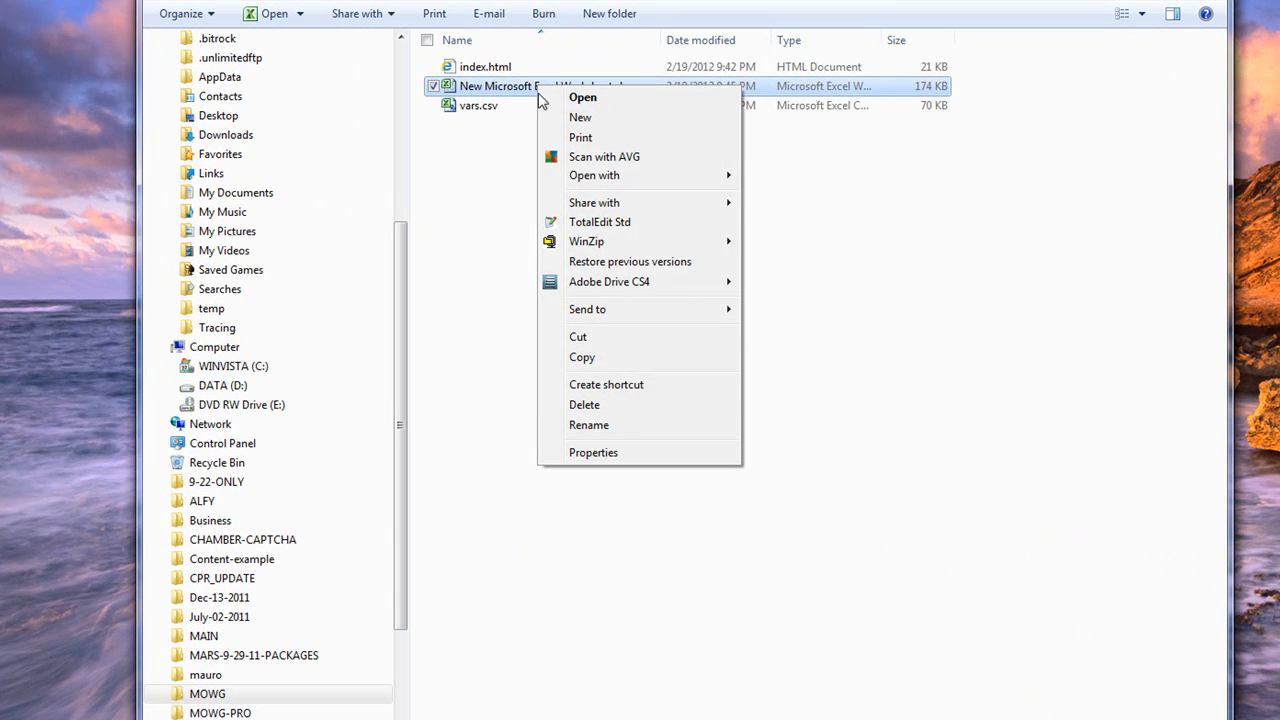
pyautogui.click(638, 408)
pyautogui.click(855, 436)
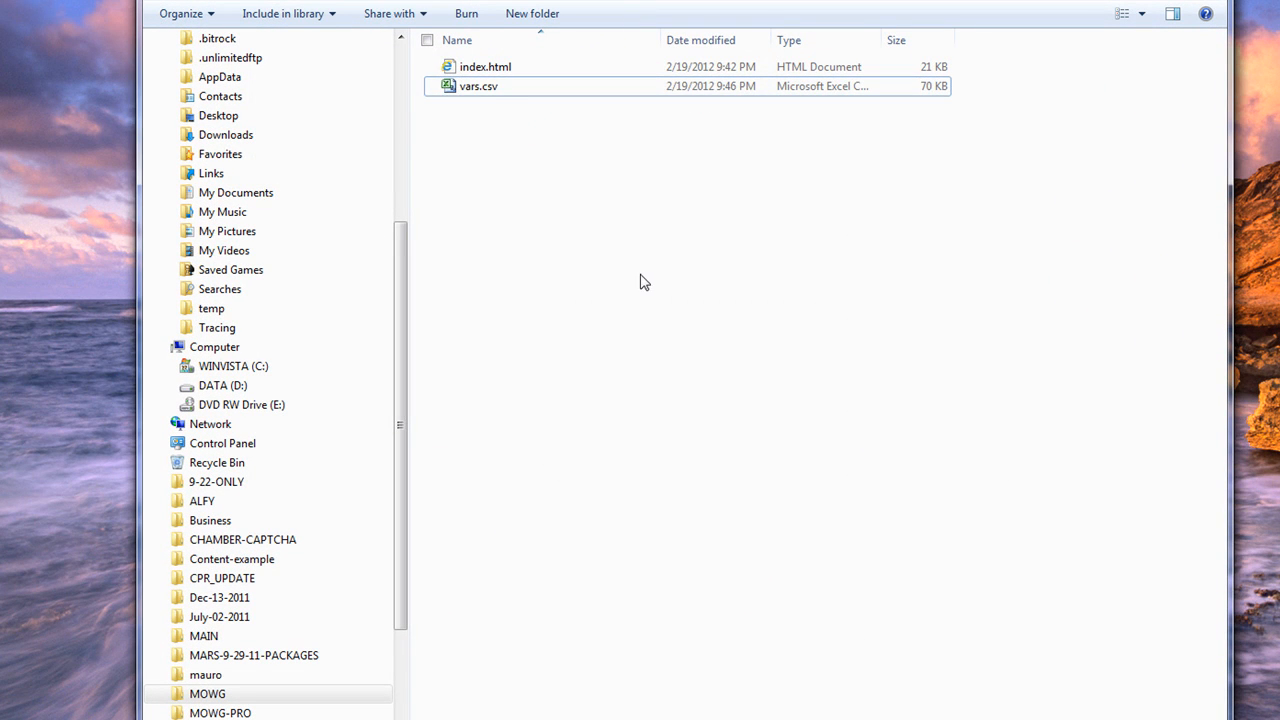
# Check index.html in the browser and review the columns of vars.csv
pyautogui.doubleClick(488, 68)
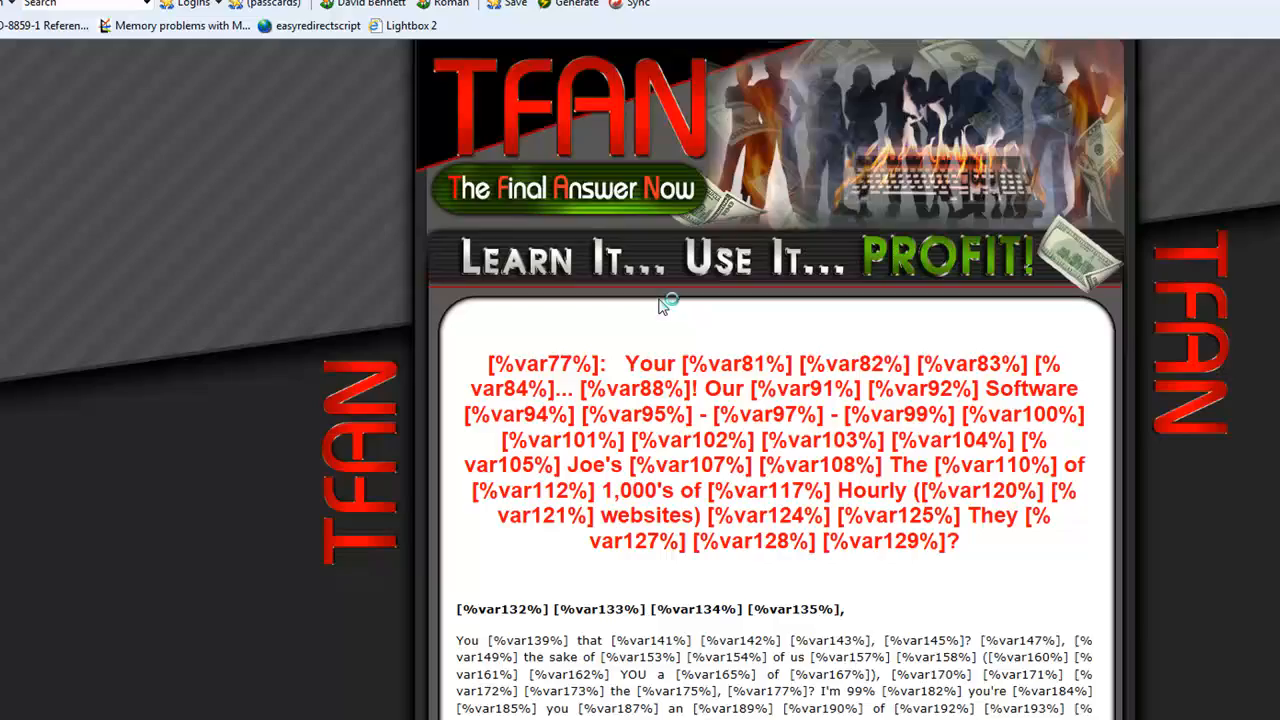
pyautogui.scroll(-20, 840, 480)
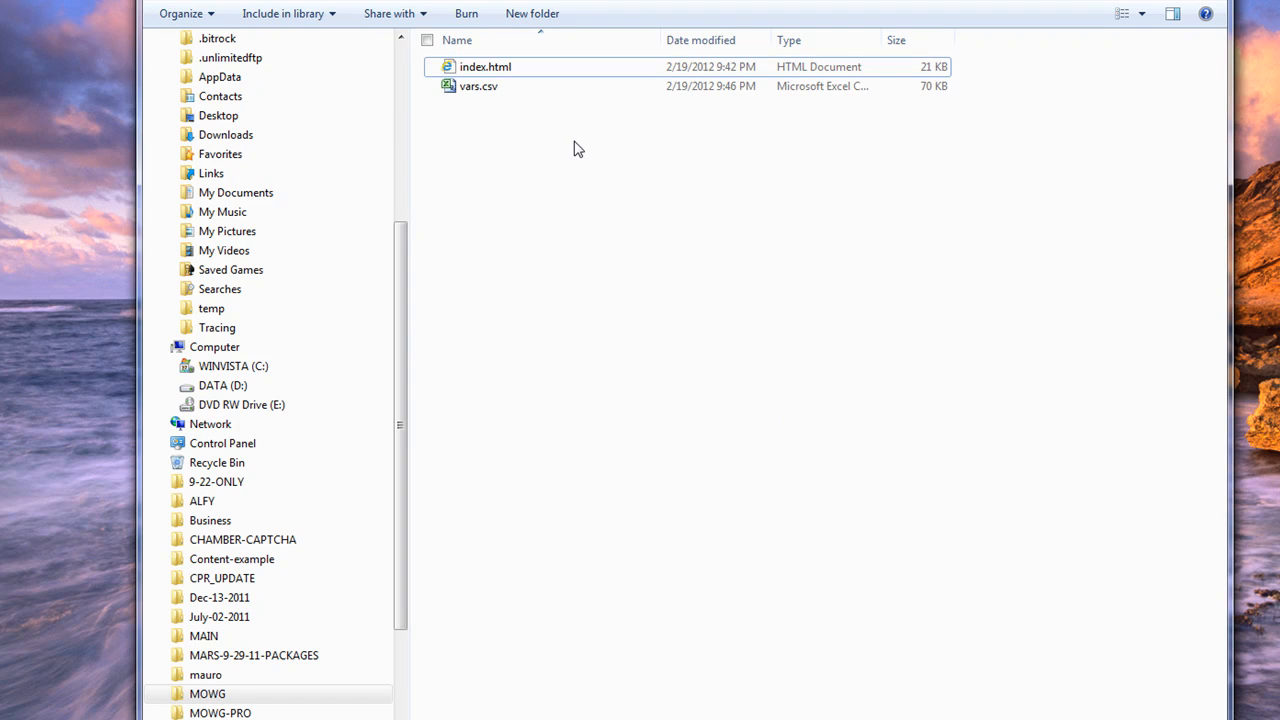
pyautogui.doubleClick(479, 87)
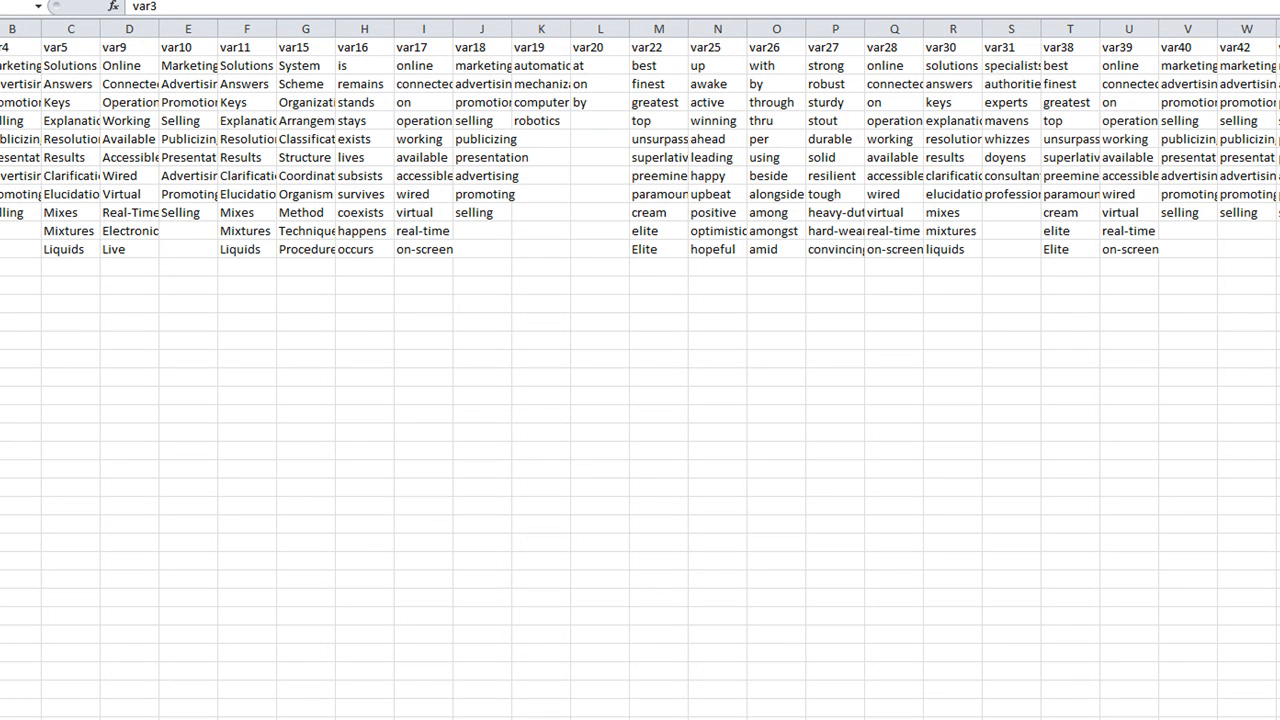
pyautogui.hscroll(20, 640, 380)
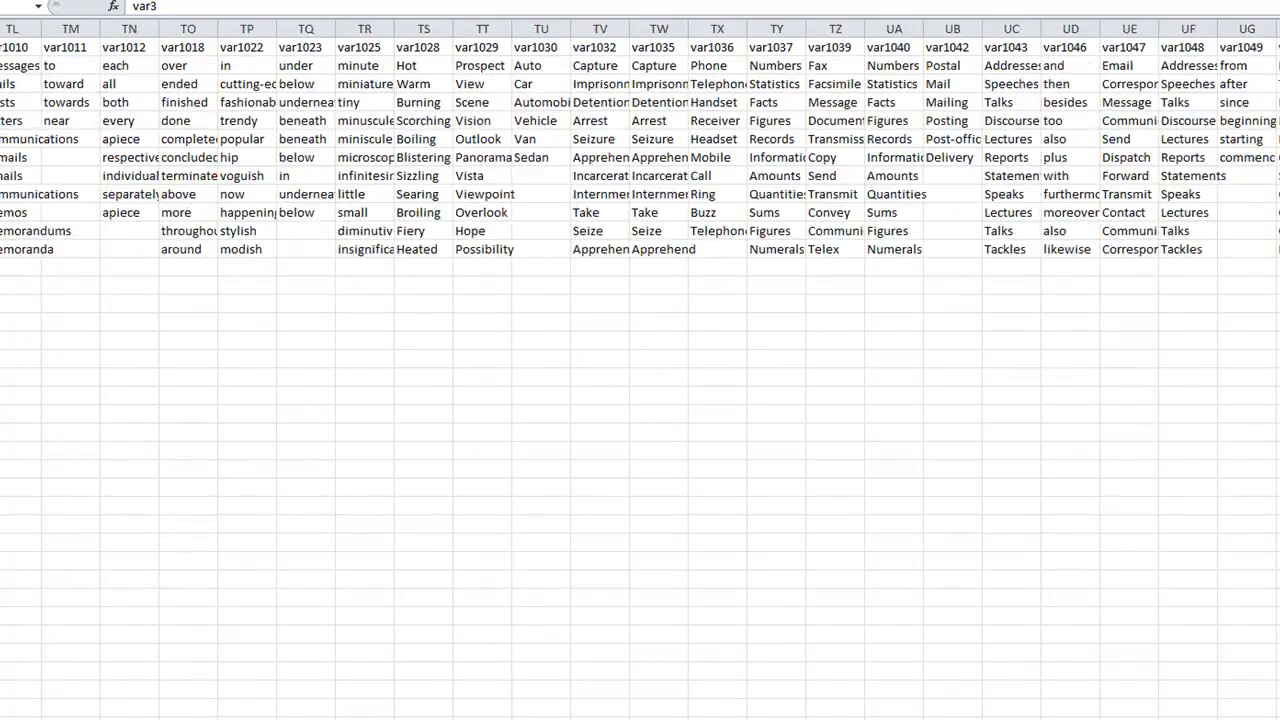
pyautogui.hscroll(20, 640, 380)
pyautogui.hscroll(-20, 640, 380)
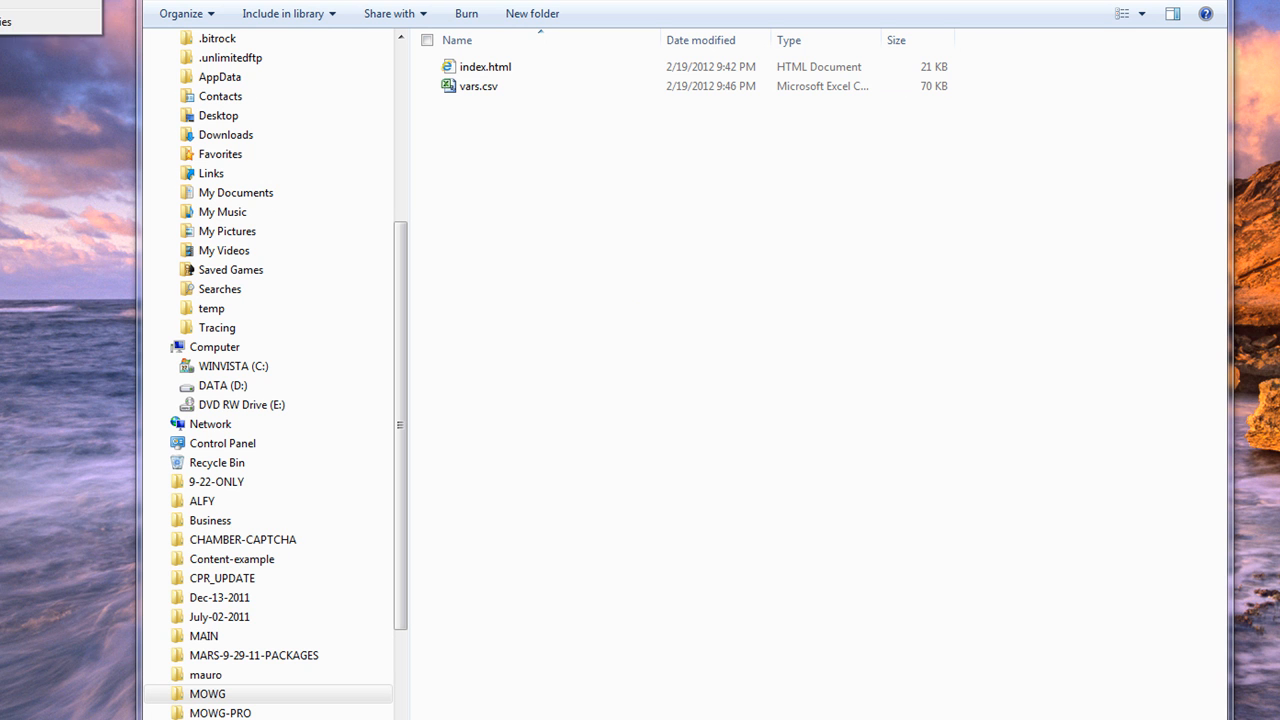
# Permanently delete the selected items, then launch MOWG Professional and move its window up-left
pyautogui.hotkey('shift', 'Delete')
pyautogui.click(854, 376)
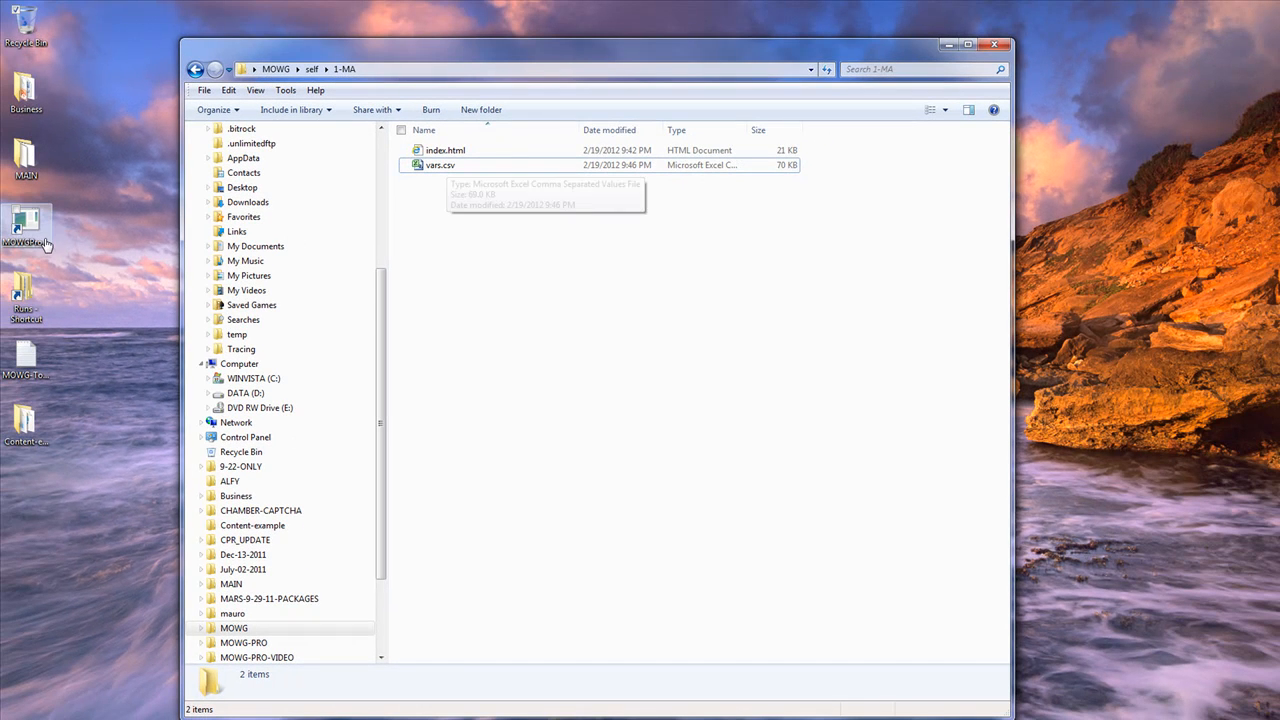
pyautogui.click(25, 222)
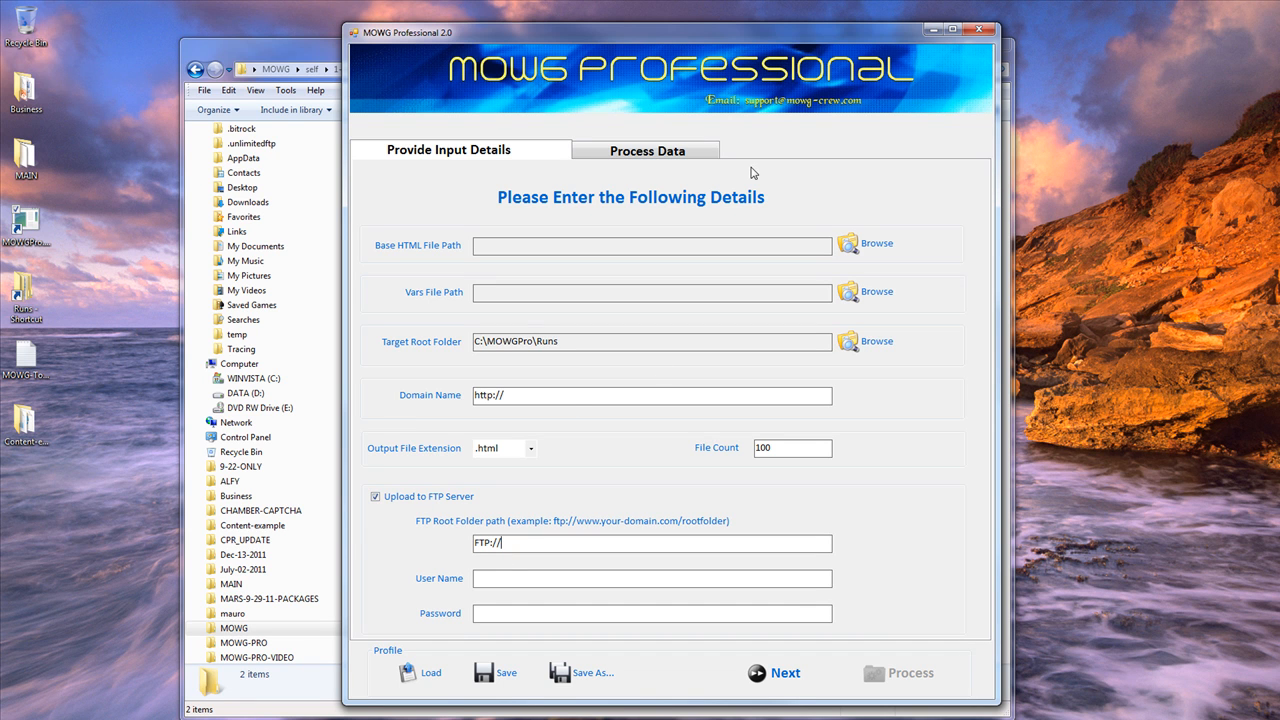
pyautogui.moveTo(651, 34); pyautogui.dragTo(591, 18)
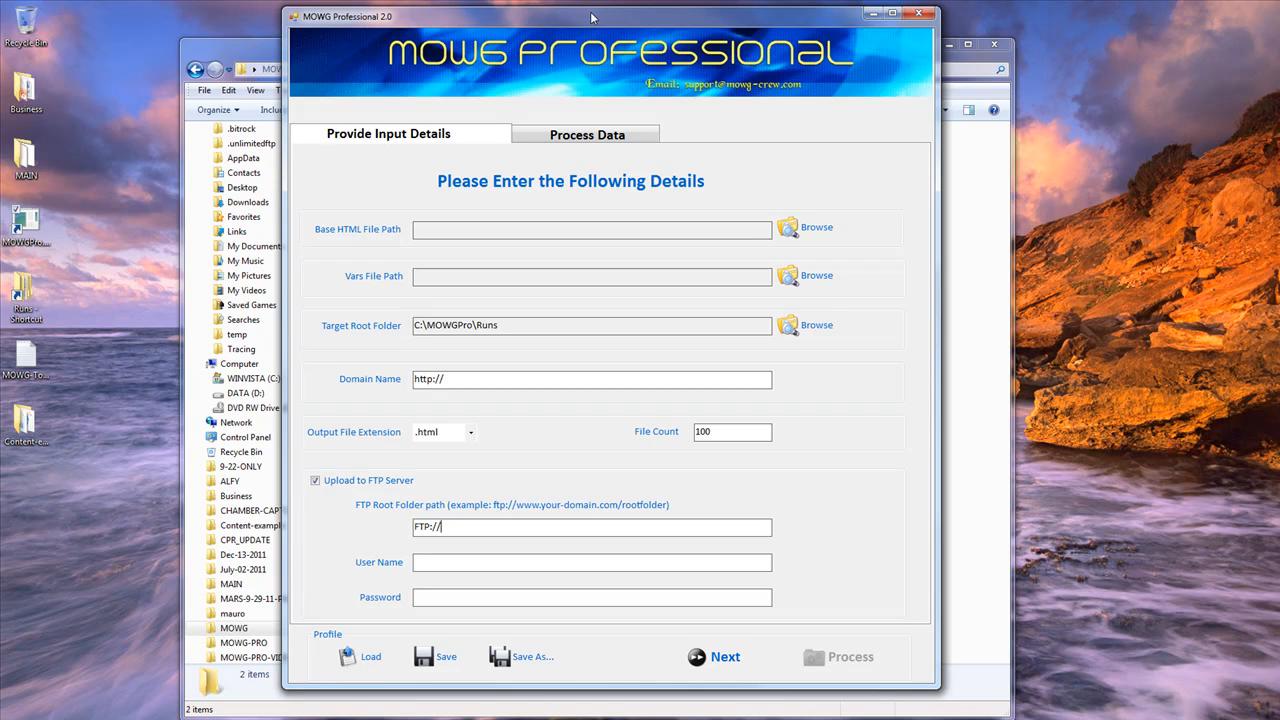